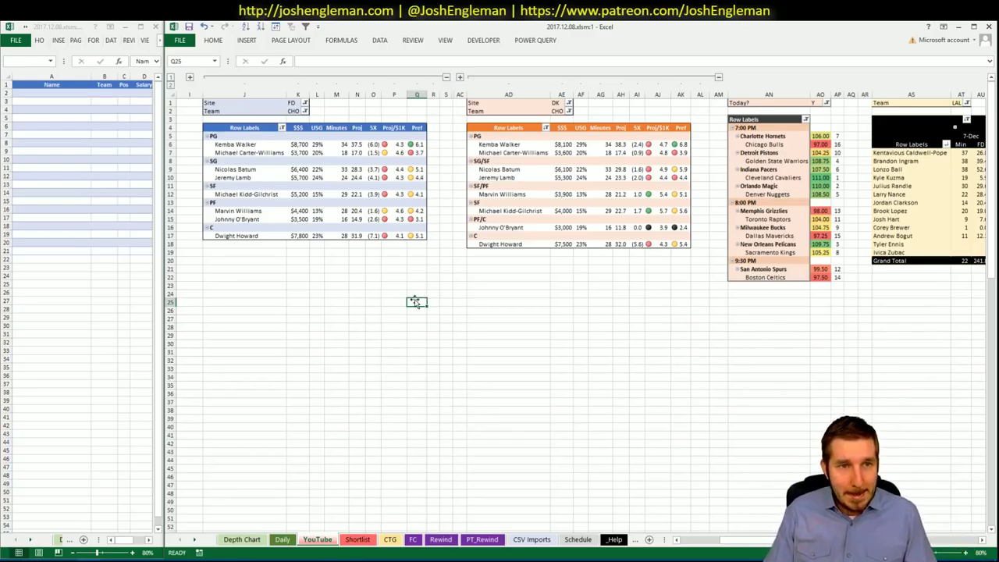
left_click_drag(162, 287, 165, 287)
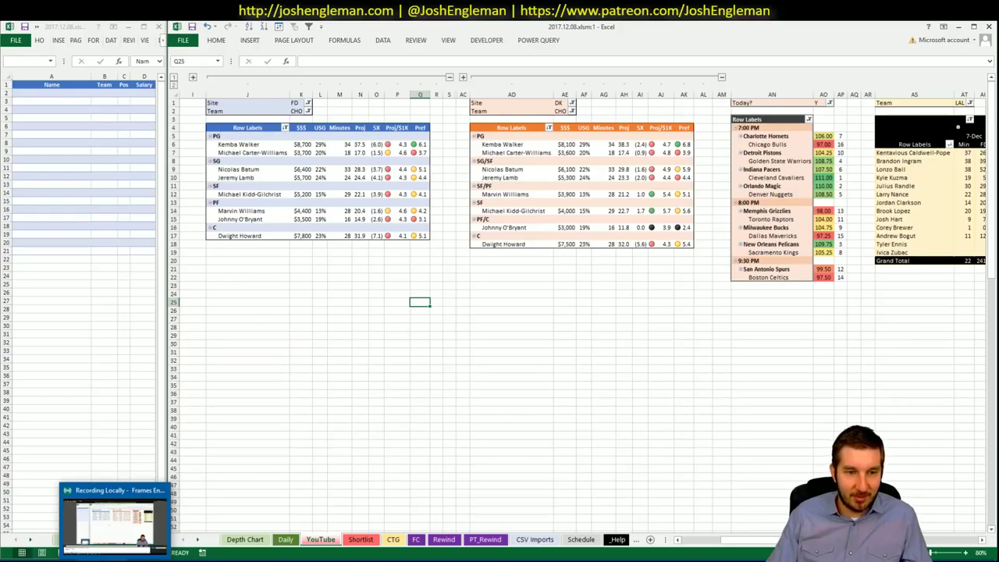
left_click(577, 384)
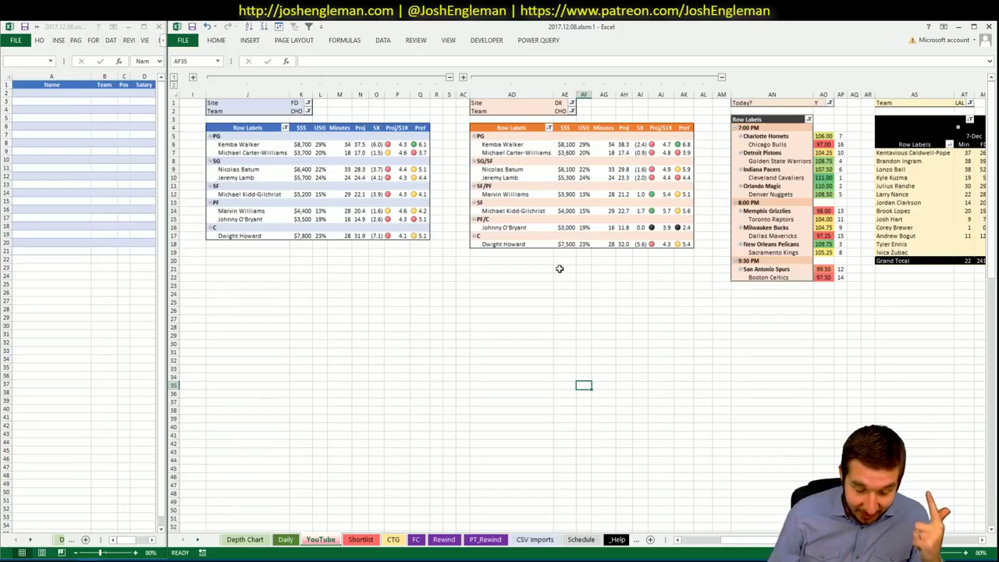
left_click(558, 267)
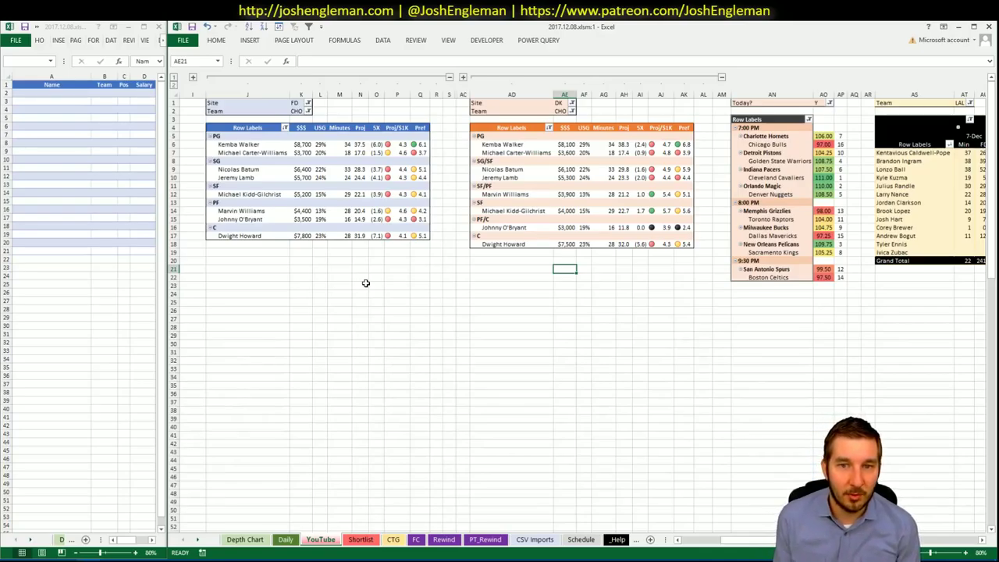
- Reorder the position groups in the DK pivot table so that SF comes before SF/PF
left_click(490, 187)
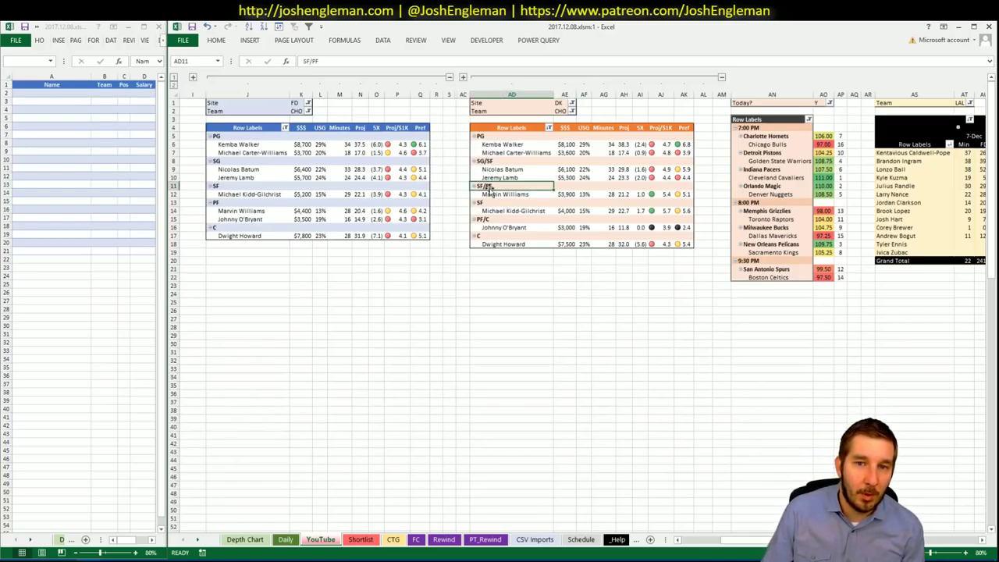
mouse_move(490, 188)
left_mouse_down()
mouse_move(488, 214)
mouse_move(490, 204)
left_mouse_up()
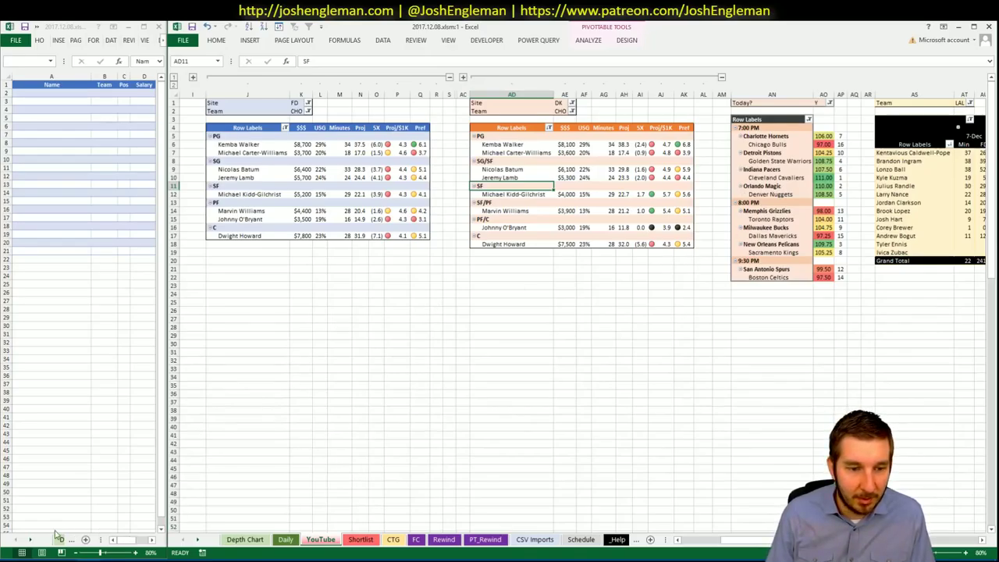
- Switch to the Cleaning the Glass page in the browser and look up the Charlotte Hornets team page
key("alt+Tab")
left_click(640, 36)
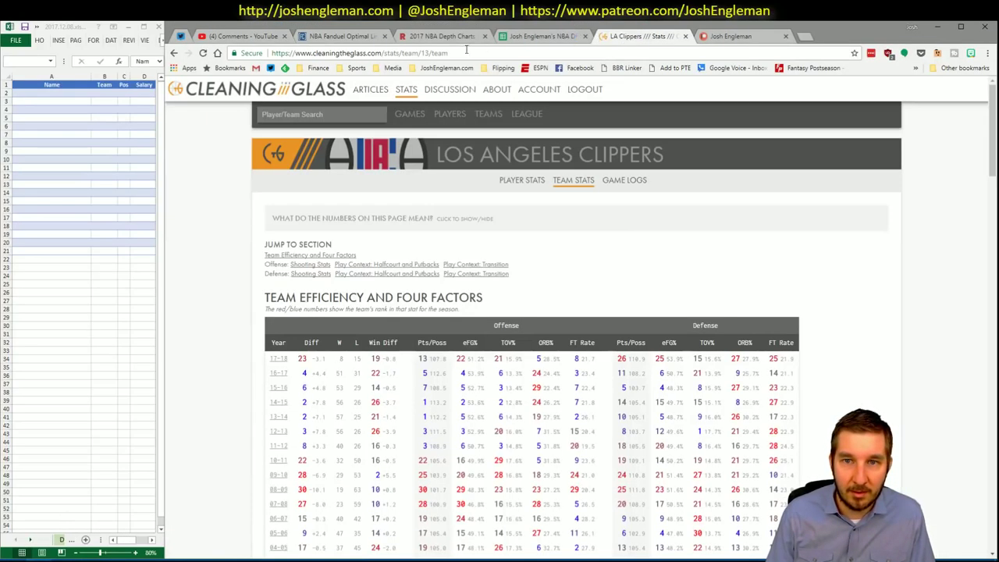
left_click(342, 114)
type("Charlotte Hornets")
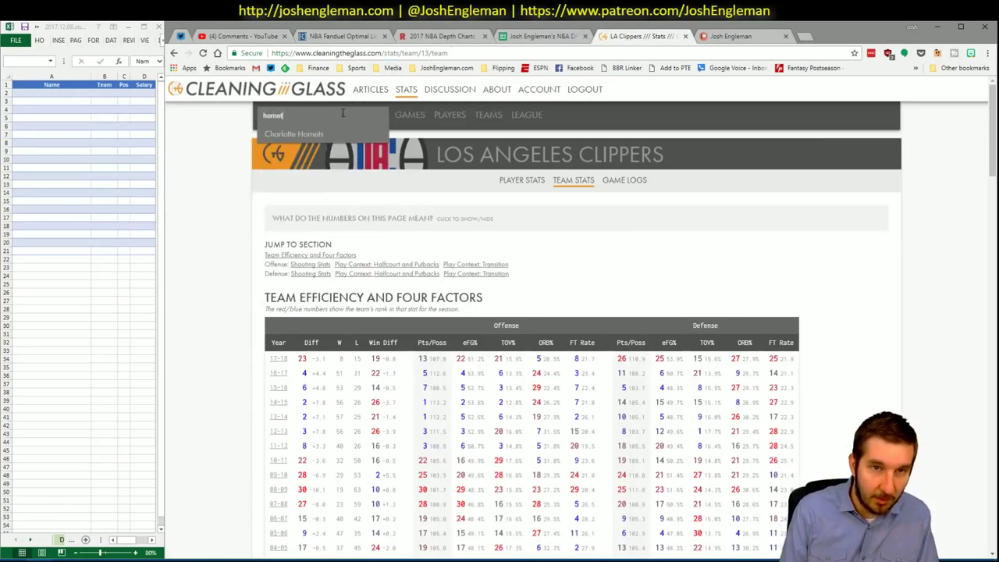
- Back in the Excel workbook, set the opponent on the CTG sheet to CHI
key("alt+Tab")
key("ctrl+Page_Up")
key("ctrl+Page_Up")
key("ctrl+Page_Up")
key("ctrl+Page_Up")
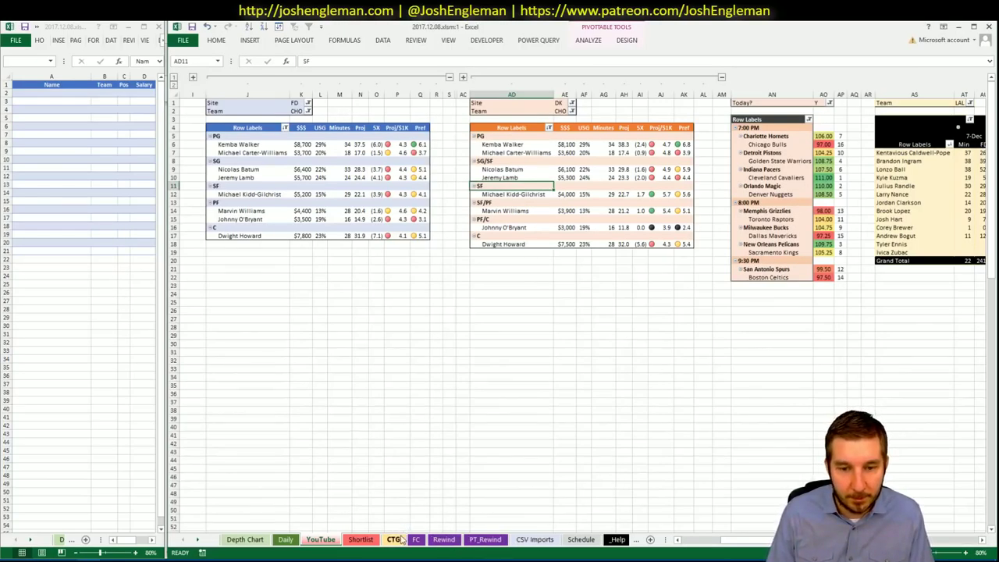
left_click(276, 132)
type("CHI")
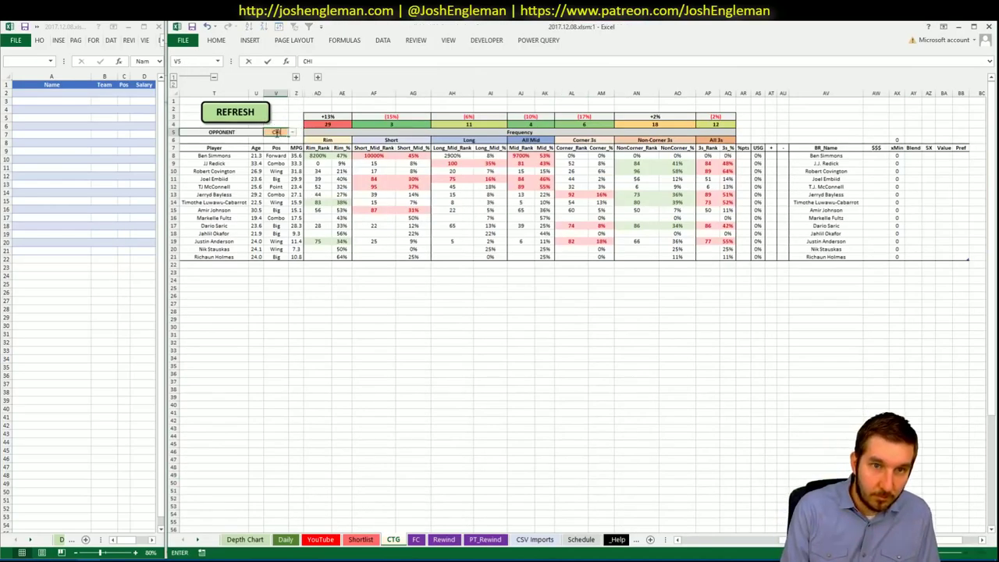
key("Return")
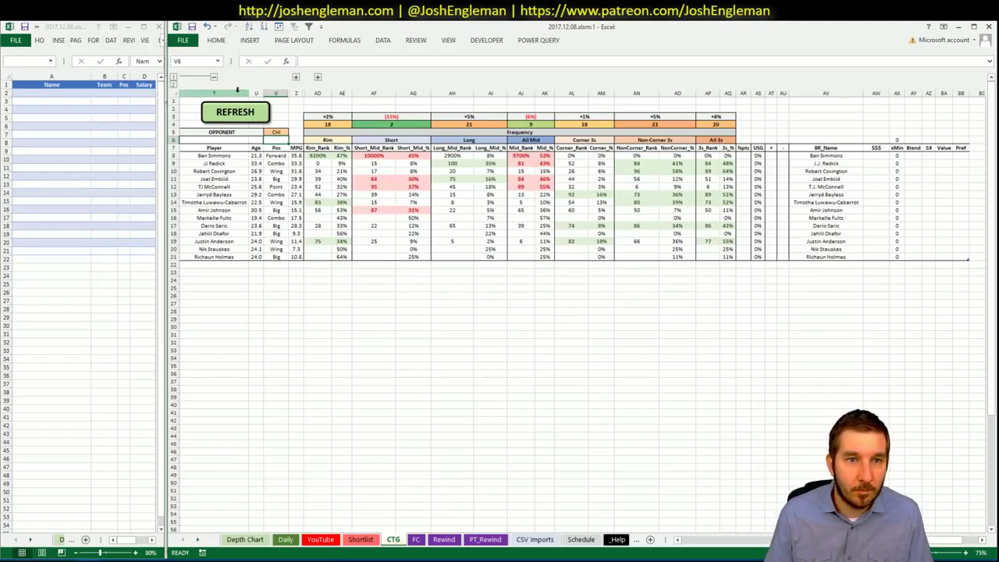
- Copy the Hornets' Shooting: Frequency player rows from Cleaning the Glass and load them into the CTG sheet with its refresh macro
key("alt+Tab")
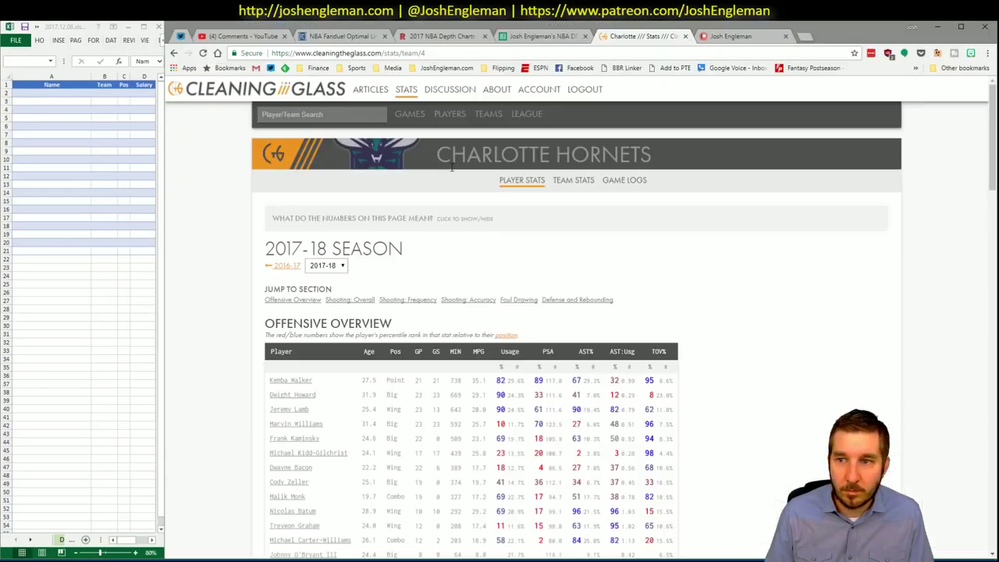
left_click(423, 300)
left_click_drag(784, 442, 270, 259)
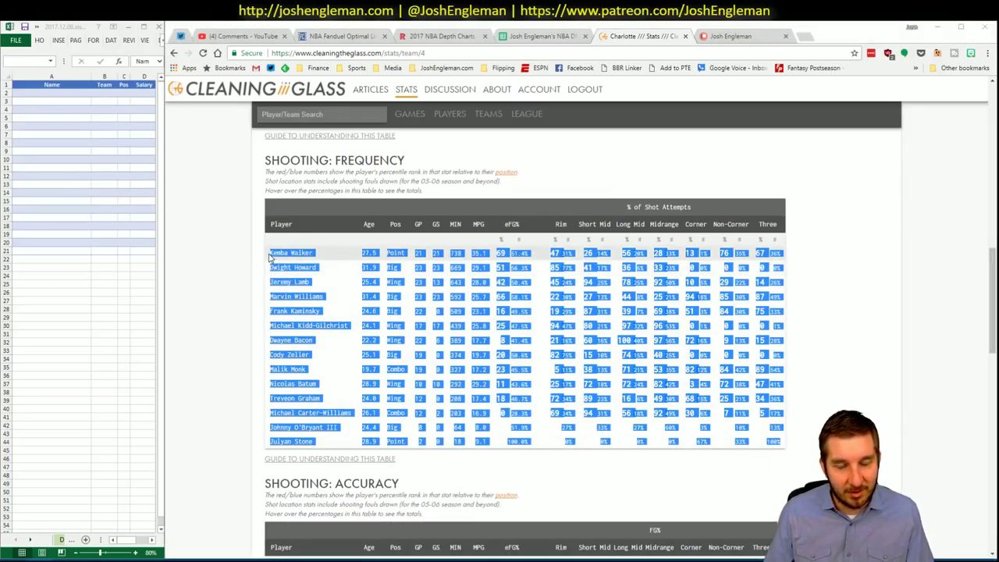
key("alt+Tab")
left_click(252, 113)
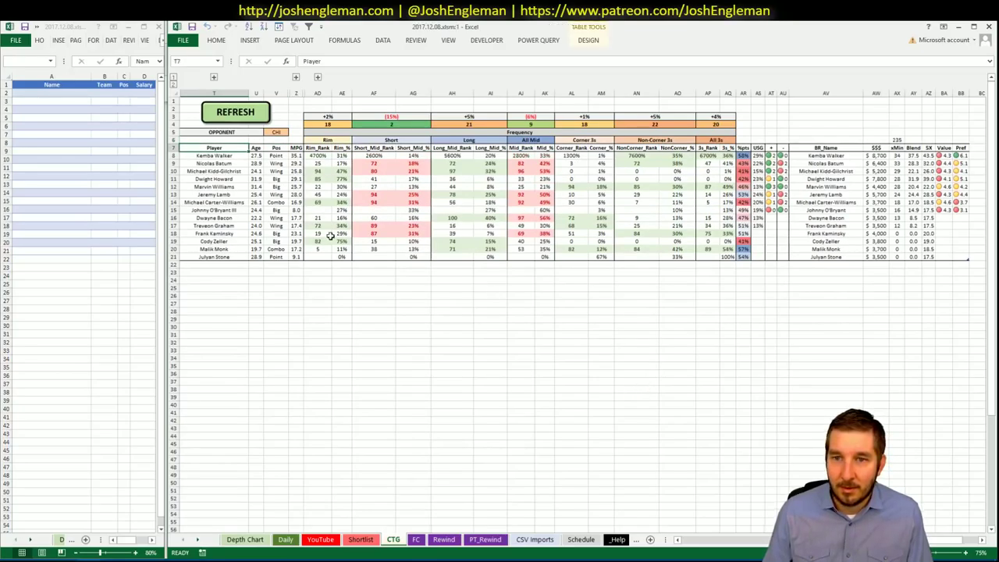
- Fill the shot frequency cells of row 9, Rim through All 3s, up over row 8 to carry over their number format
left_click_drag(320, 162, 695, 180)
left_click_drag(763, 176, 734, 164)
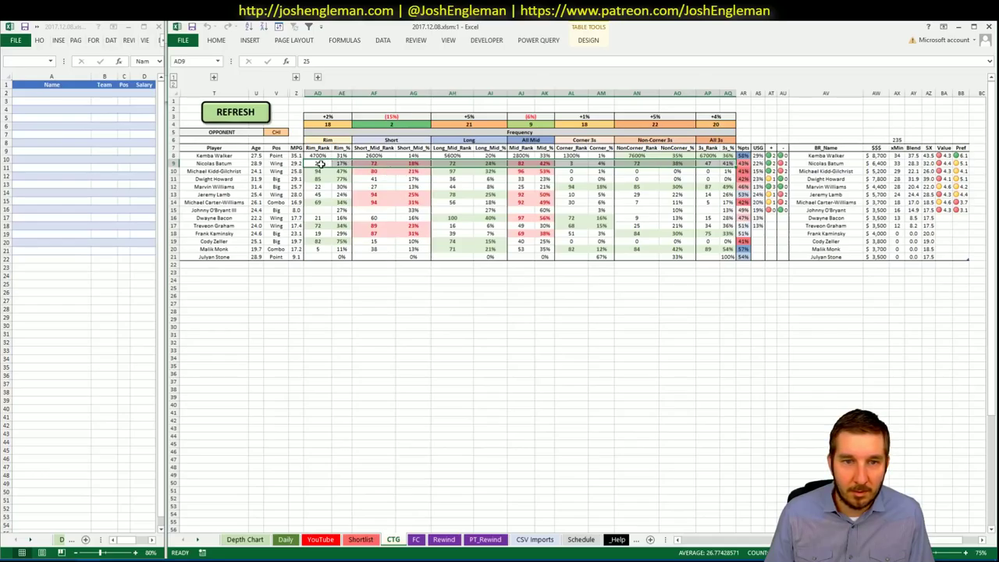
left_click_drag(323, 164, 736, 165)
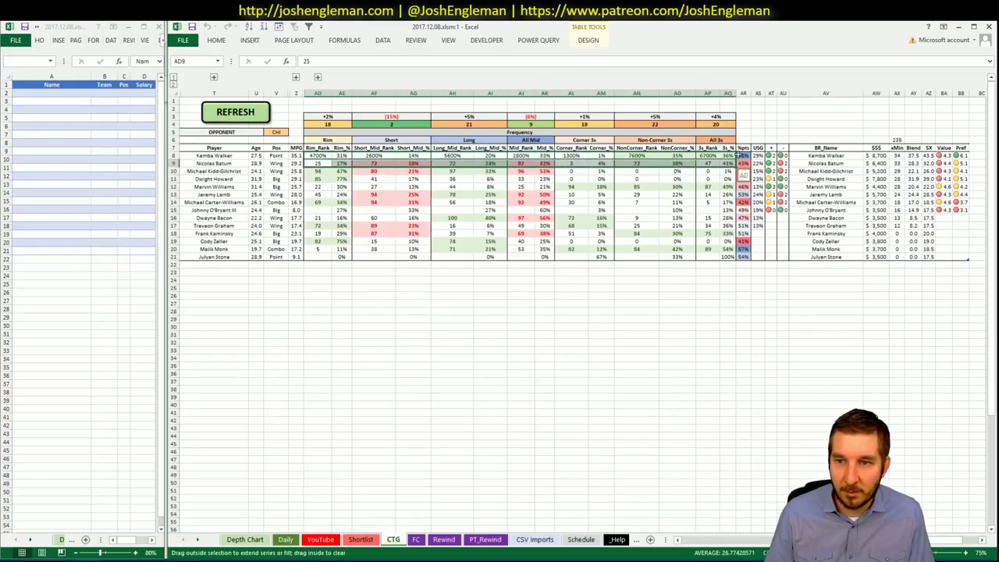
- Return to the Hornets frequency table in the browser and refresh the CTG sheet with its player rows again
key("alt+Tab")
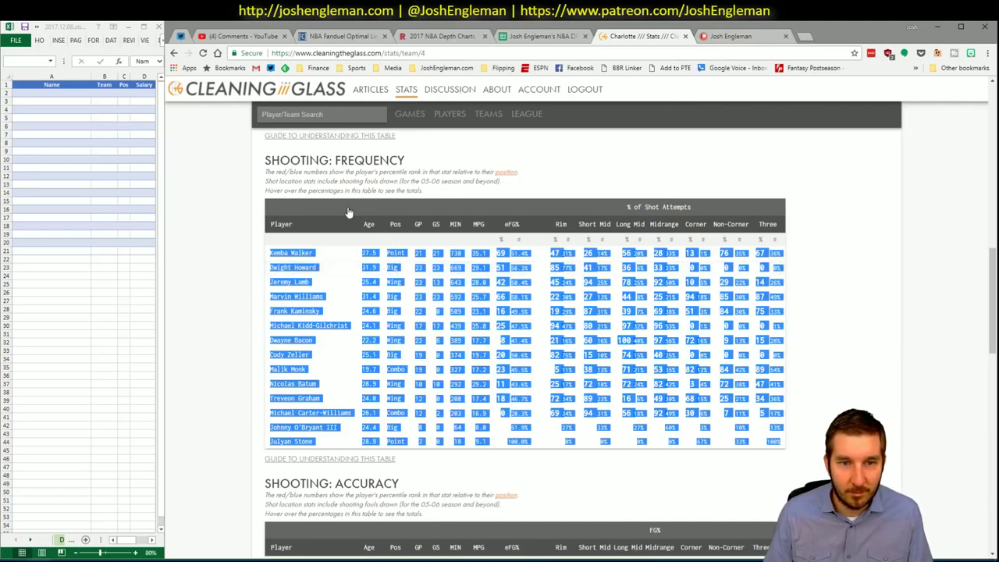
key("alt+Tab")
left_click(252, 115)
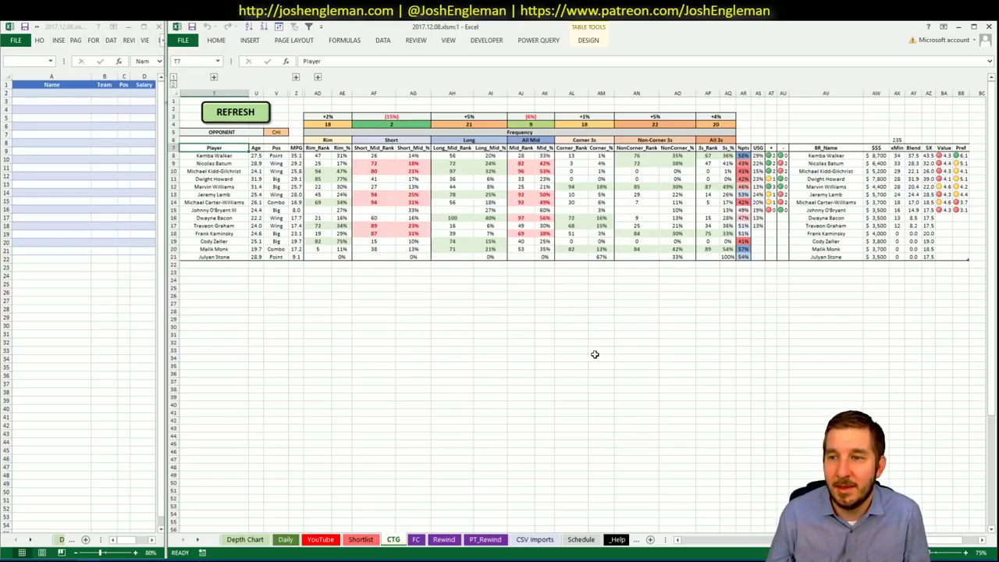
- On the YouTube sheet, filter the pivot of recent game minutes and FD points to team CHO and review it
left_click(286, 540)
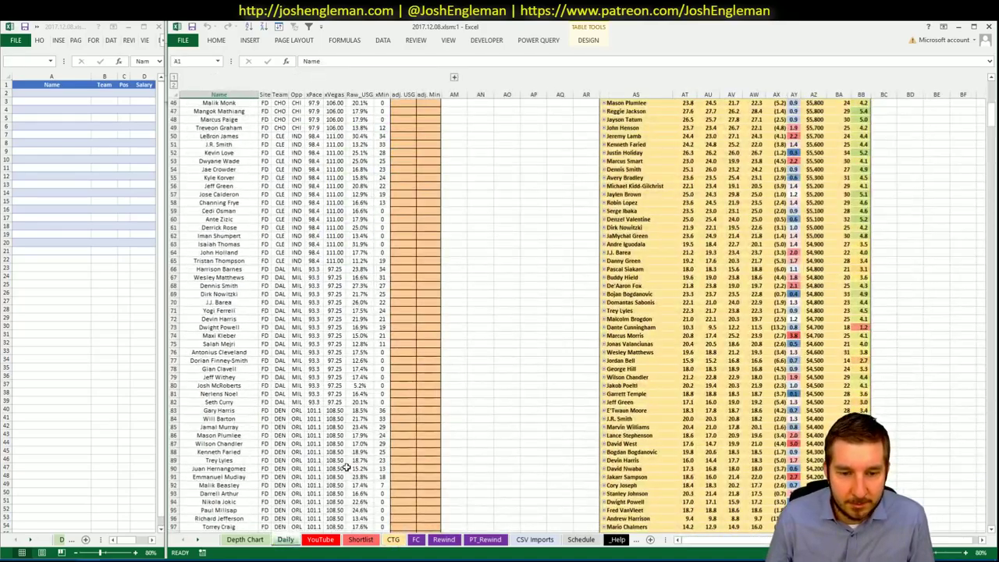
left_click(320, 539)
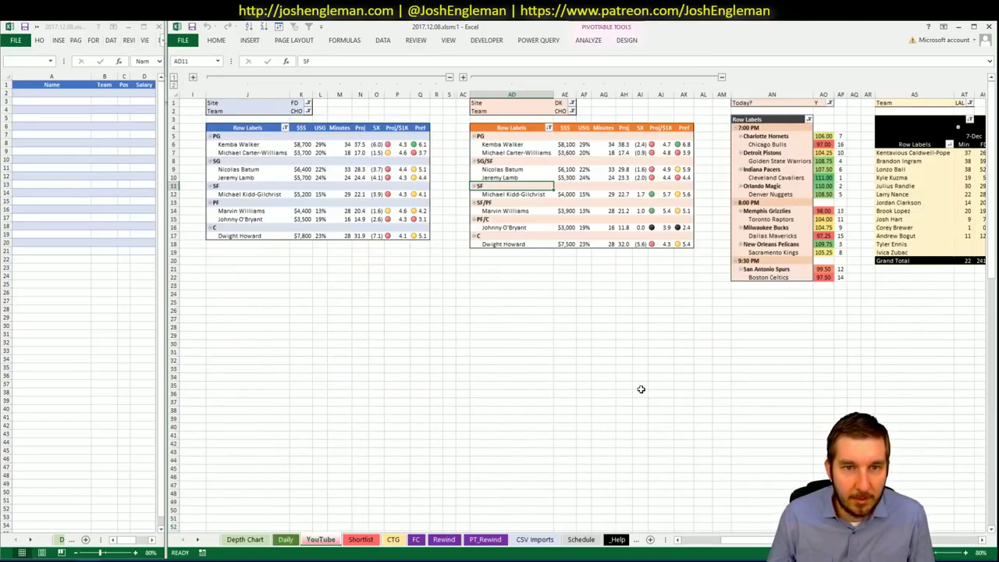
left_click_drag(734, 539, 761, 539)
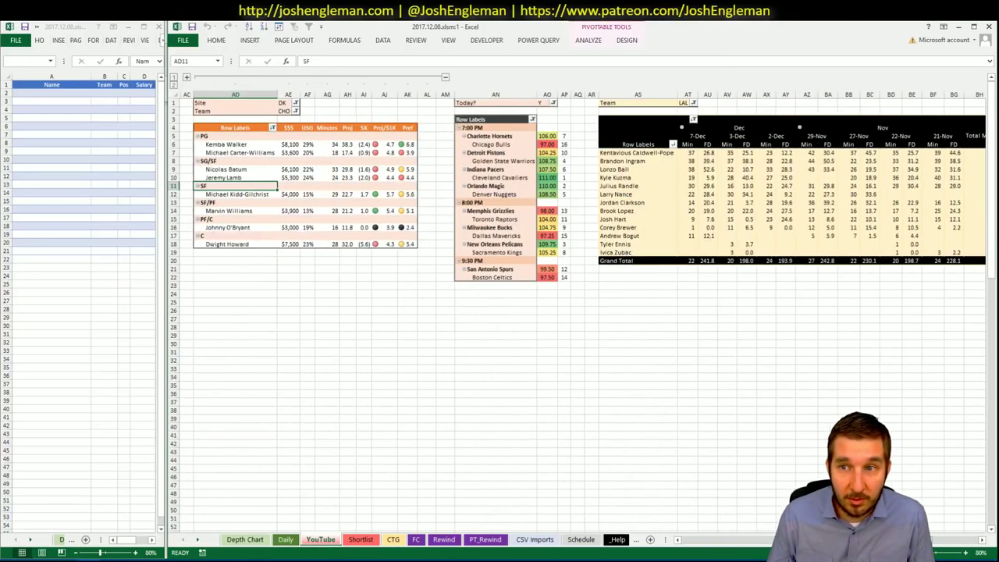
left_click(684, 103)
type("CHO")
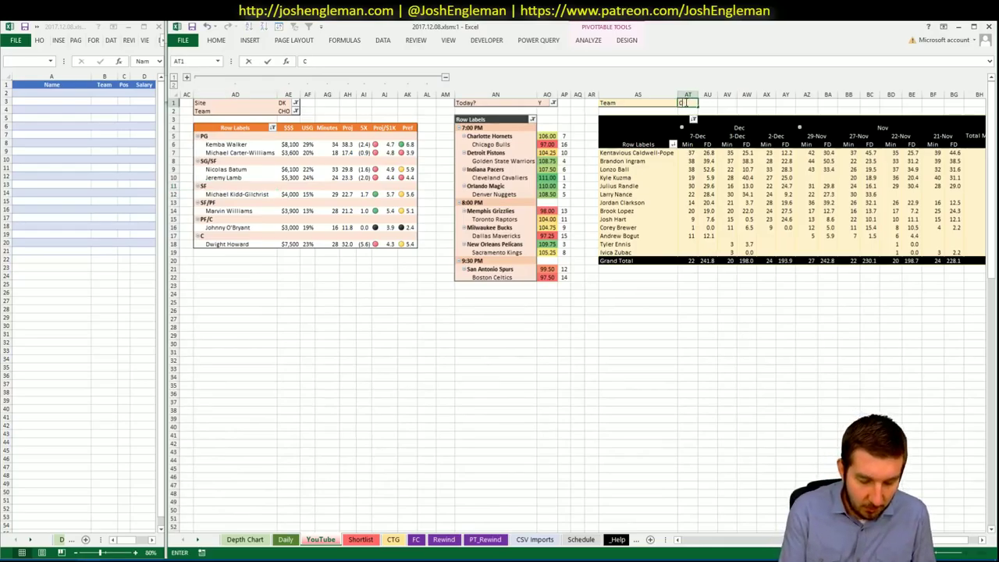
key("Return")
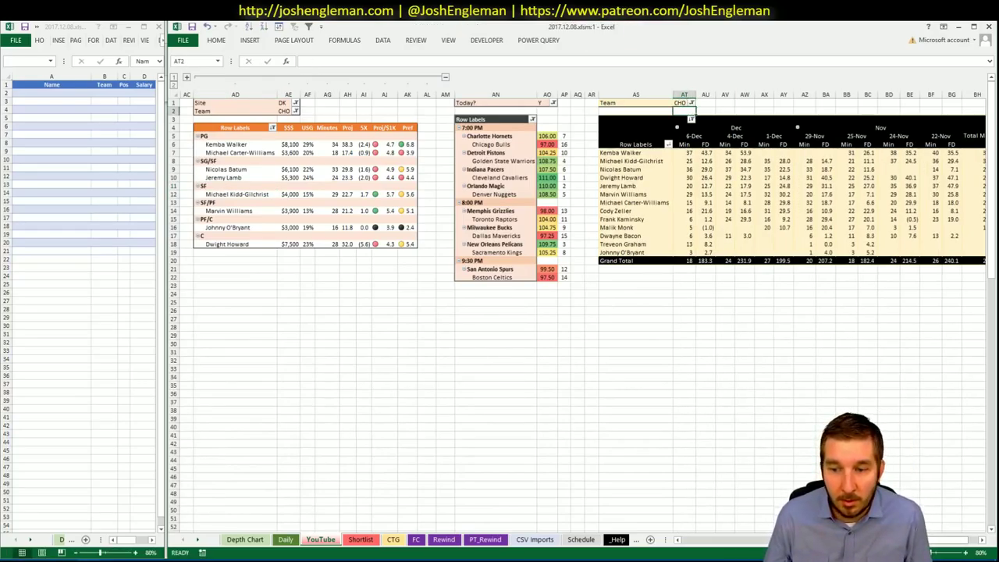
scroll(578, 312, "right", 3)
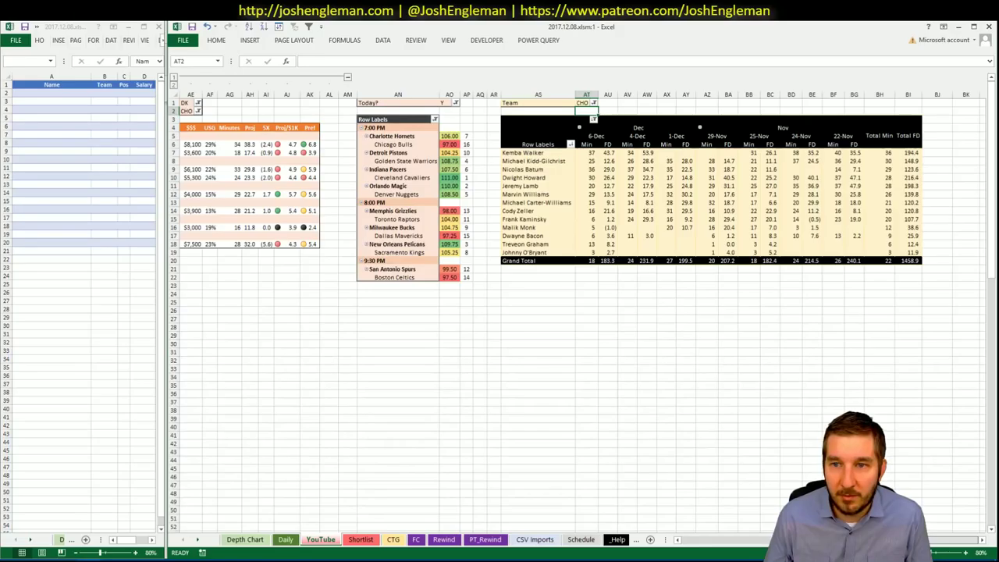
scroll(577, 313, "left", 10)
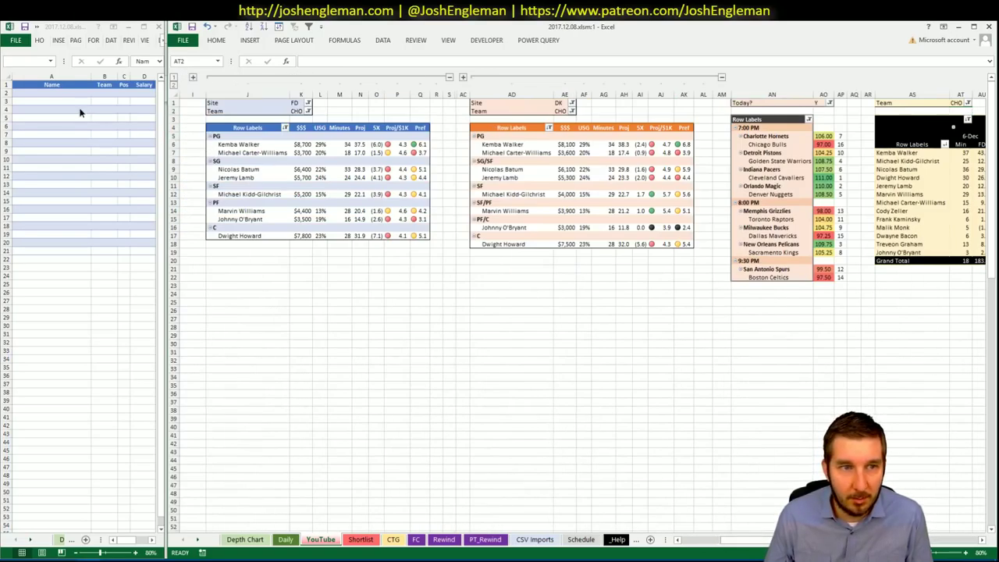
- Enter Kemba Walker and Marvin Williams in the first two Name rows of the shortlist table
left_click(80, 84)
left_click(75, 92)
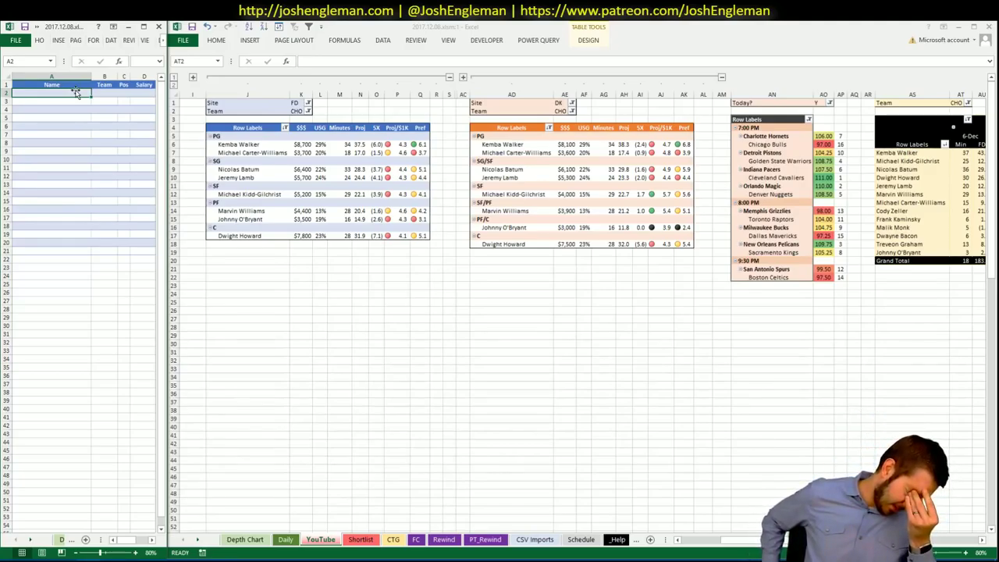
type("Kemba Walker")
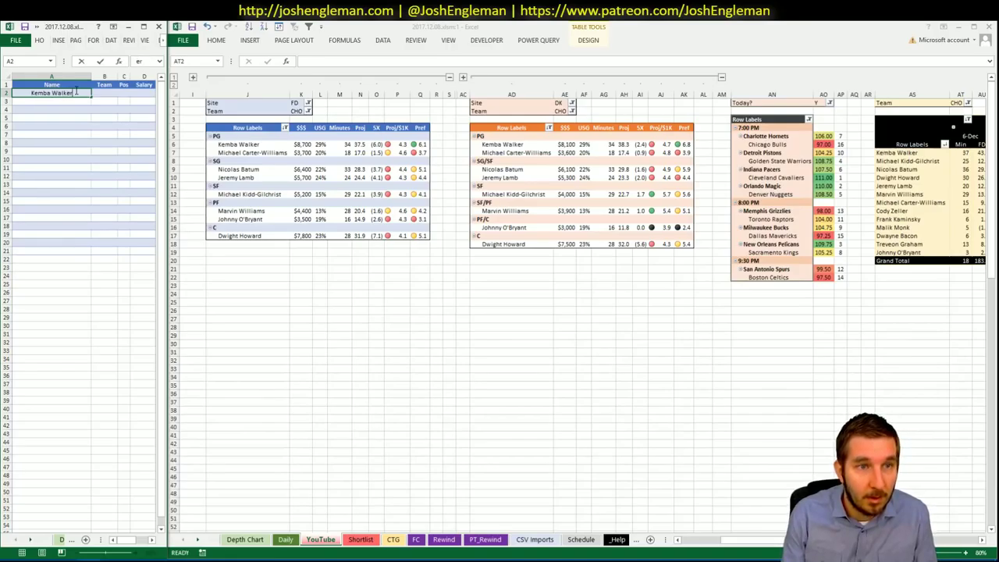
key("Return")
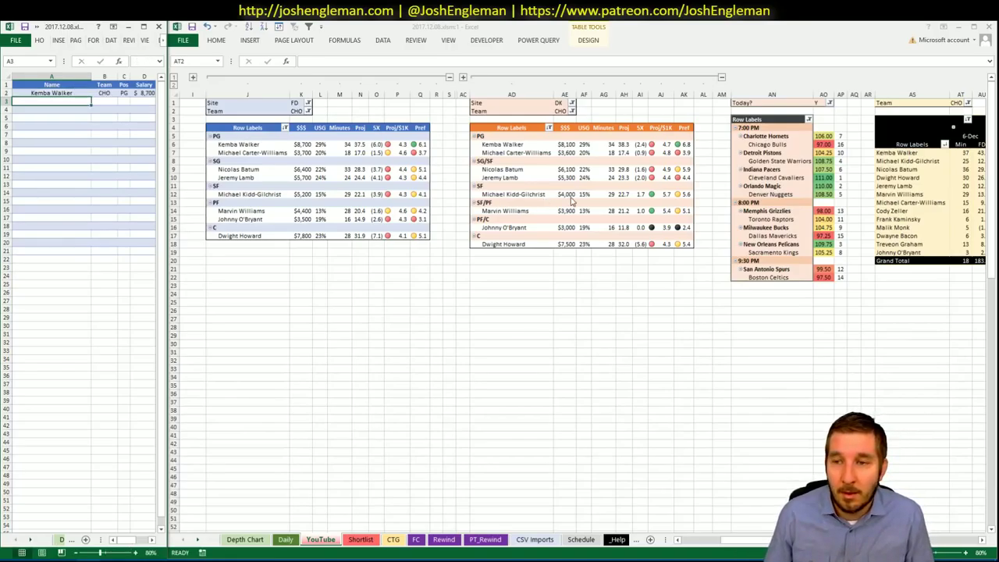
type("M")
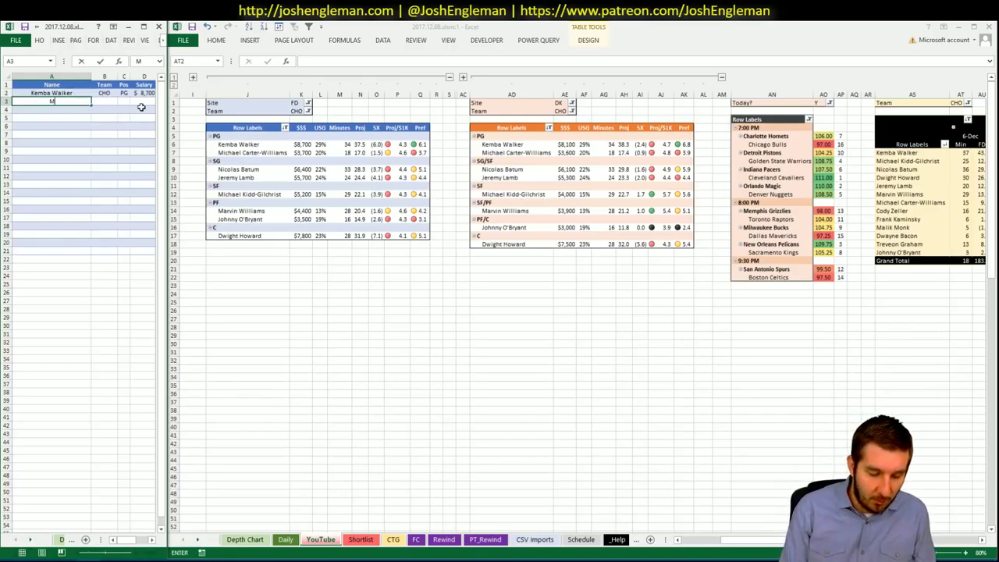
type("arvin Williams")
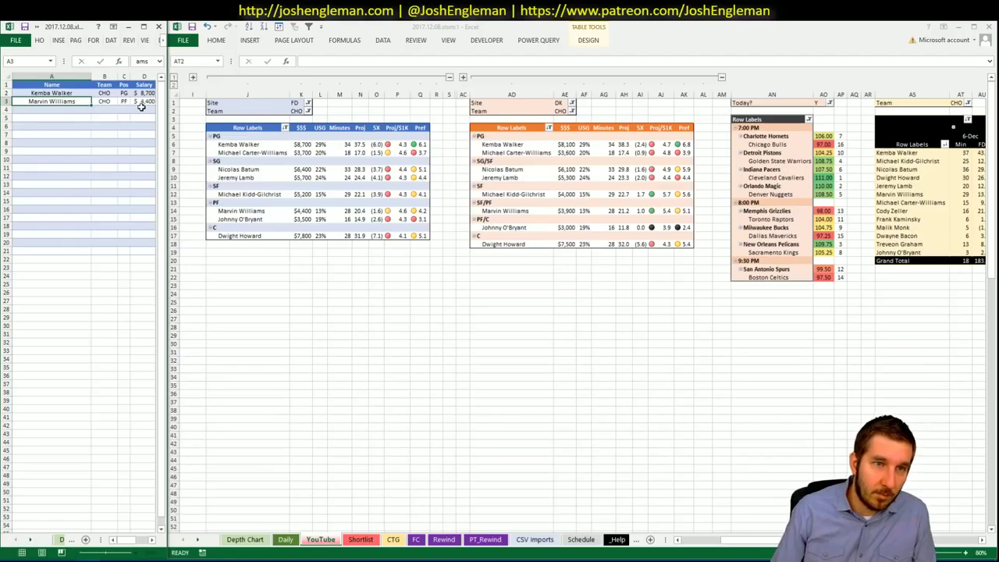
key("Return")
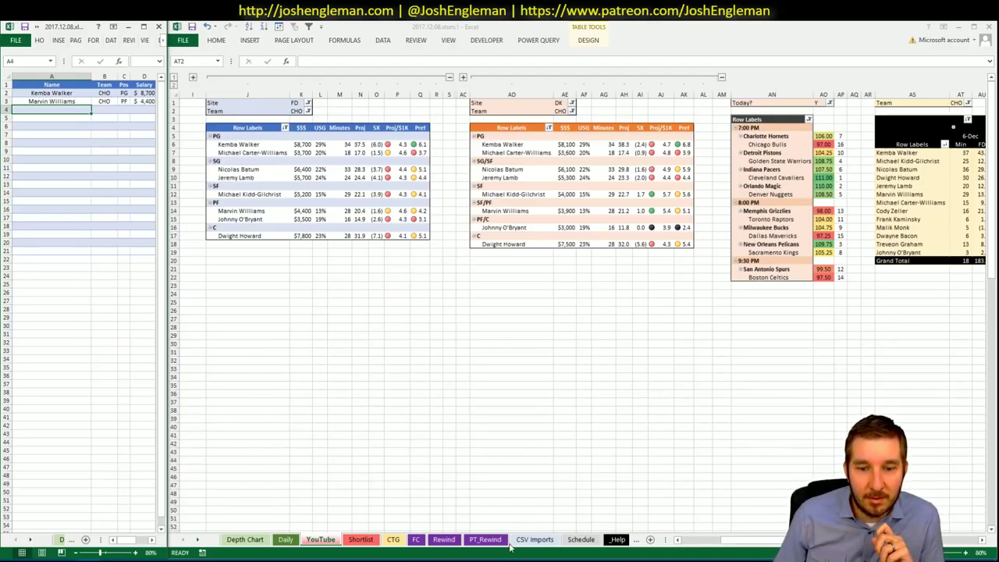
- Examine Michael Kidd-Gilchrist's %pts and USG values in the CTG sheet's player table
left_click(393, 540)
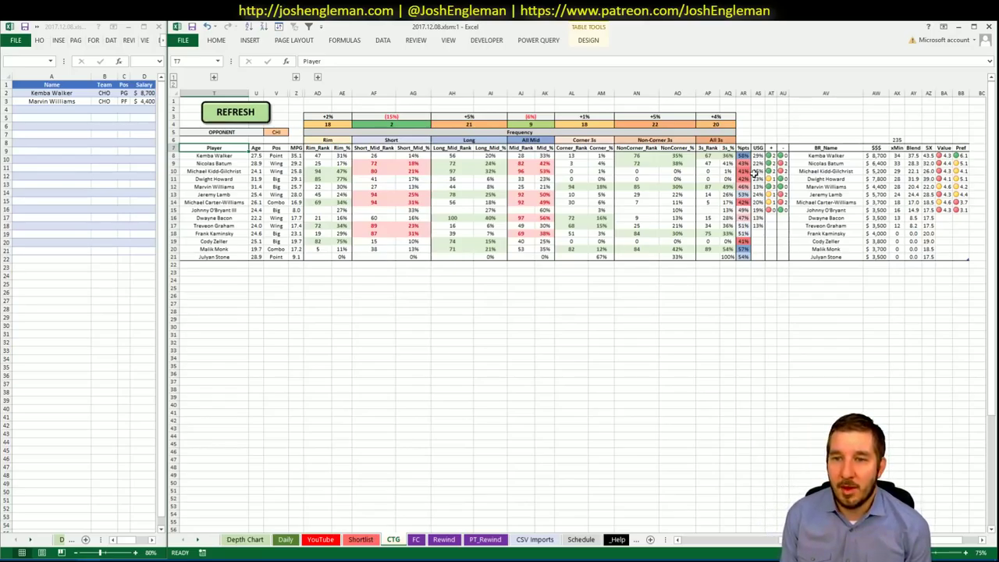
left_click_drag(746, 171, 757, 171)
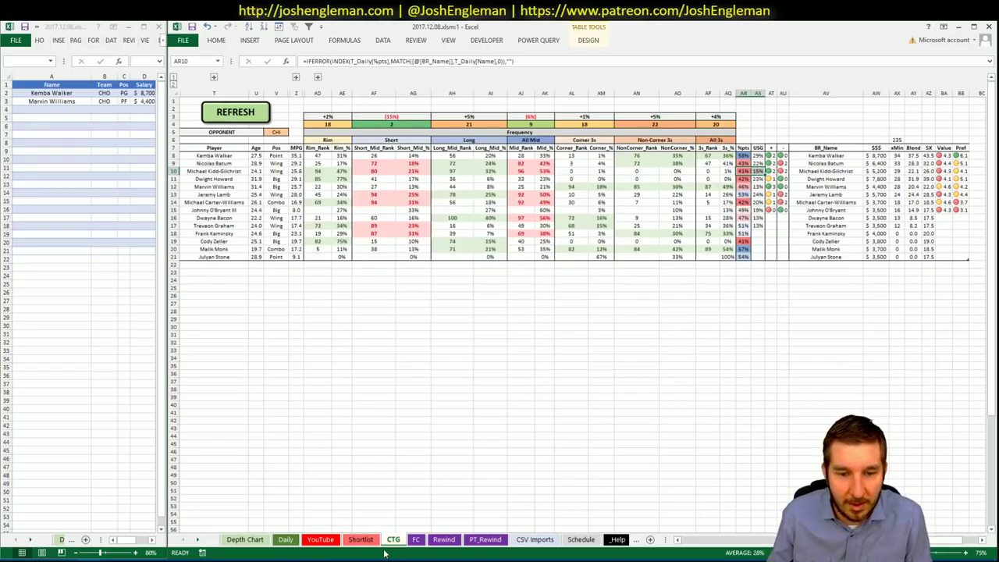
- Switch to Fantasy Cruncher in the browser and filter its player list to only the CHI @ CHA game
left_click(416, 540)
key("alt+Tab")
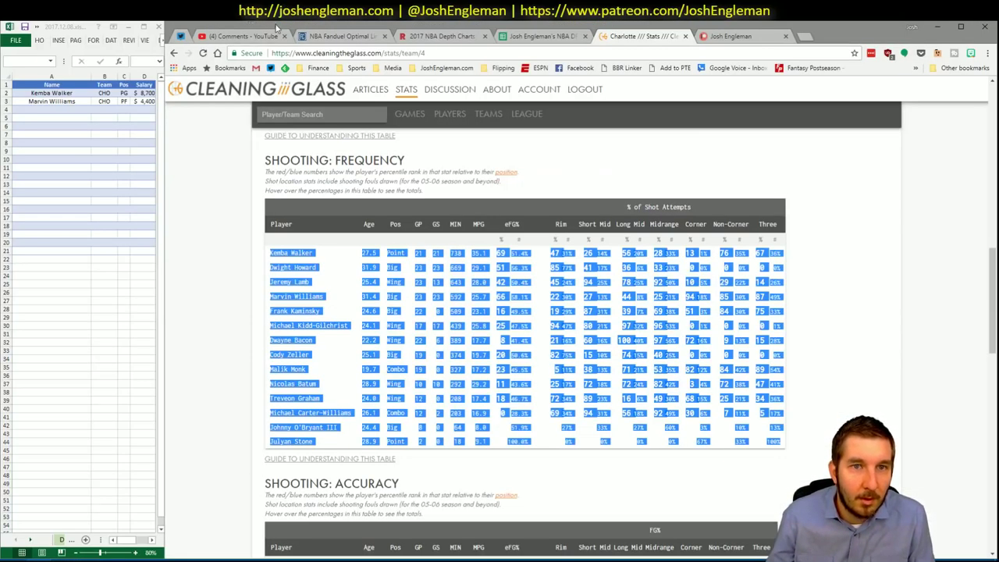
left_click(363, 36)
left_click(191, 116)
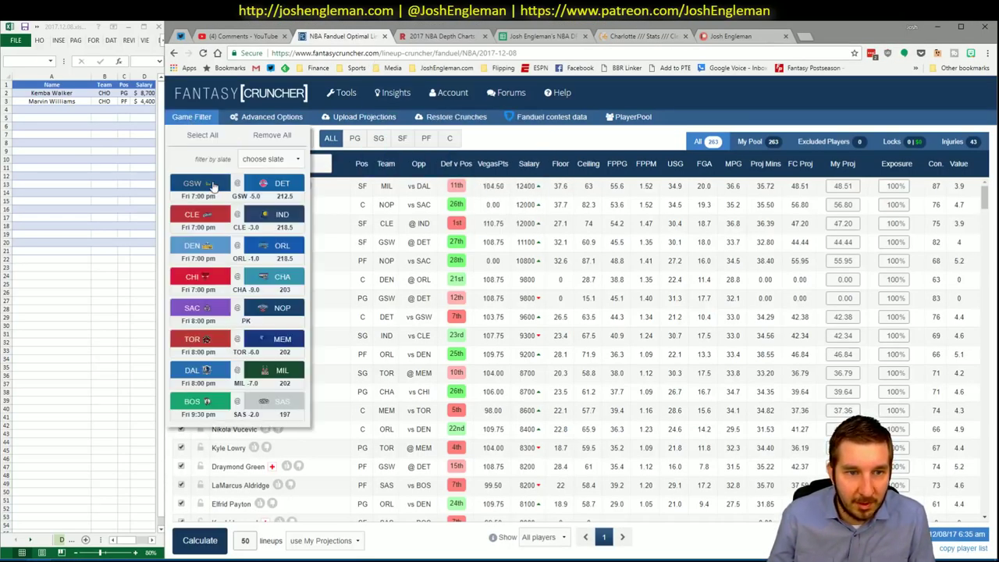
left_click(273, 135)
left_click(277, 185)
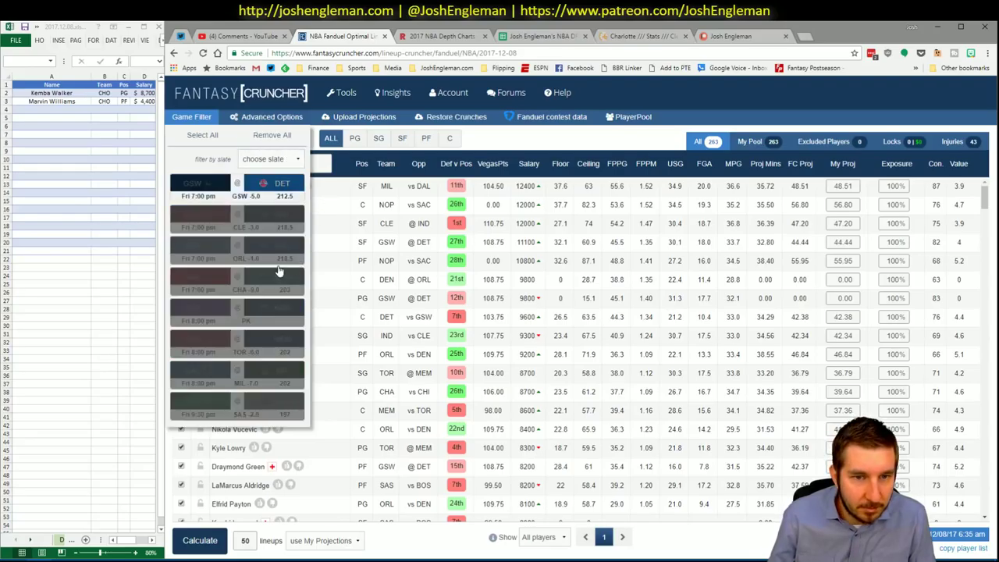
left_click(234, 189)
left_click(191, 117)
left_click(260, 245)
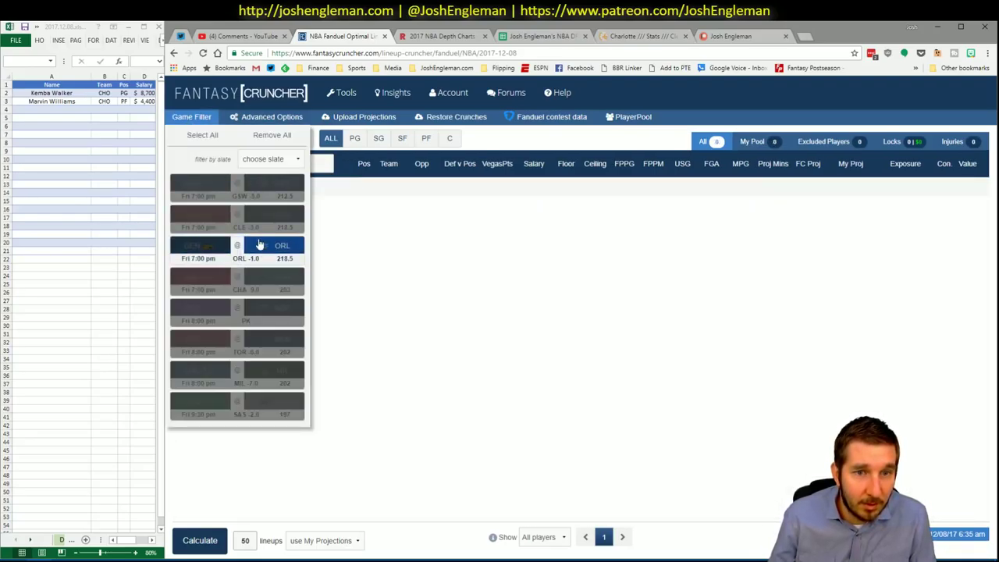
left_click(260, 245)
left_click(199, 277)
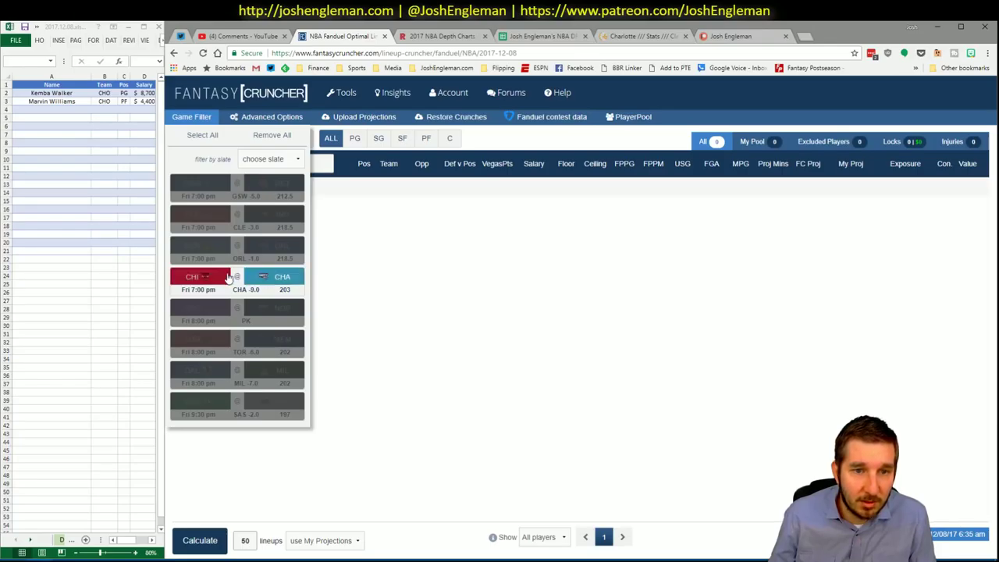
left_click(467, 296)
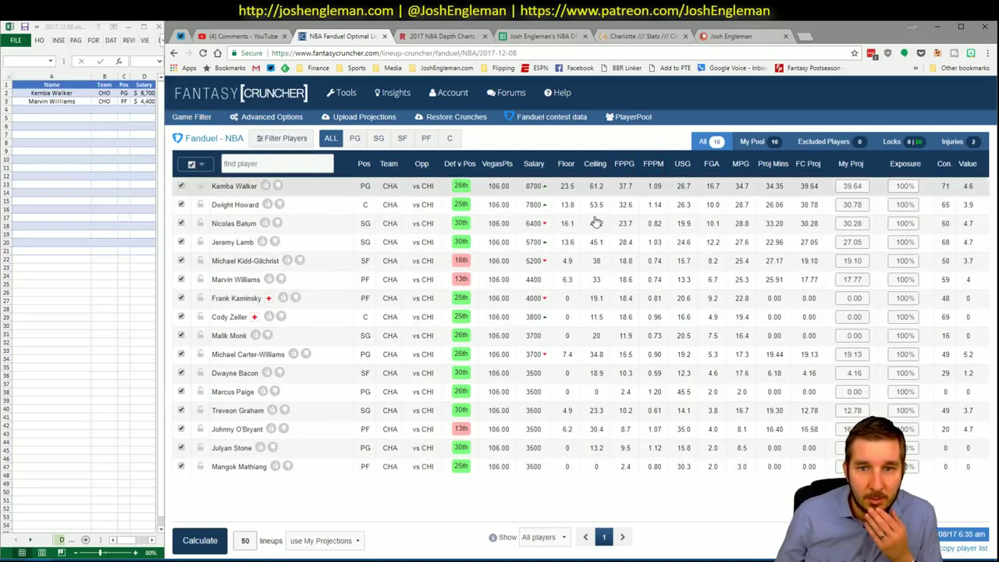
- Review the player news and game logs of Nicolas Batum and Kemba Walker
left_click(223, 224)
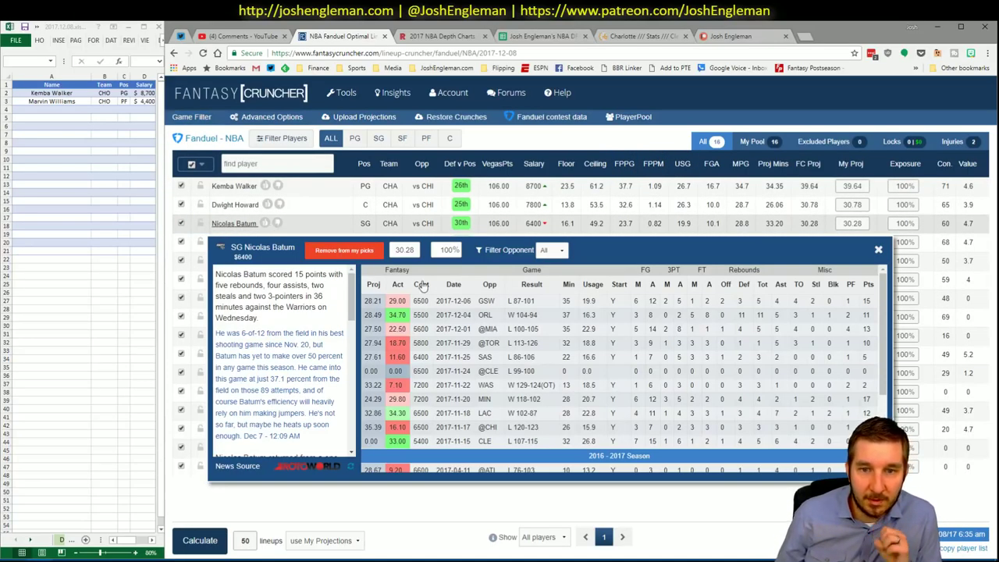
left_click(886, 250)
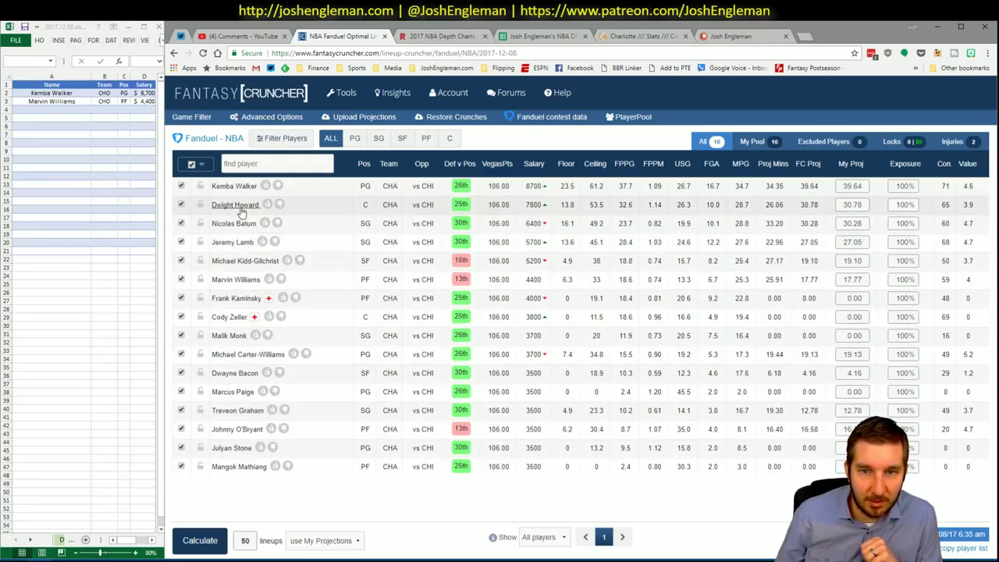
left_click(231, 186)
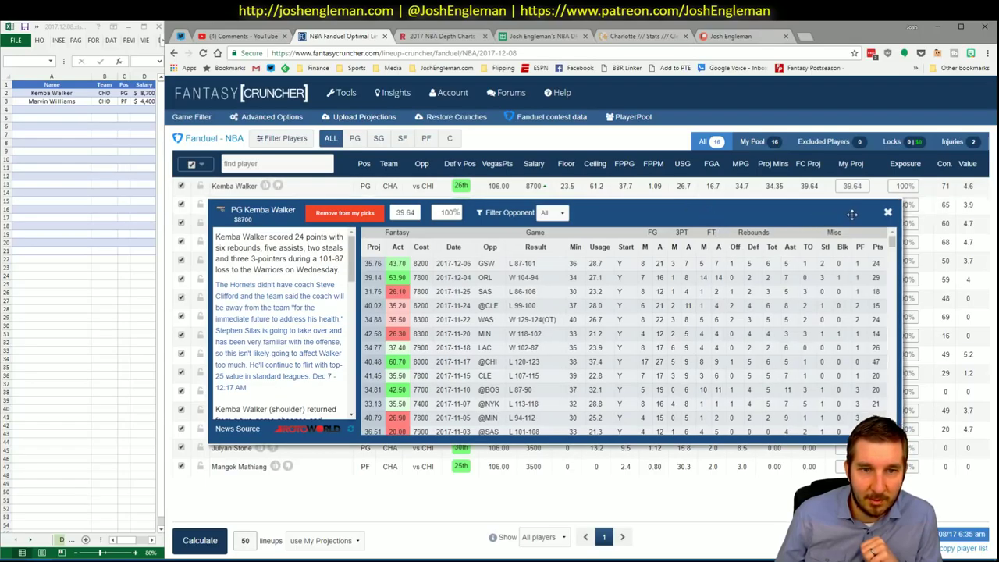
left_click(881, 212)
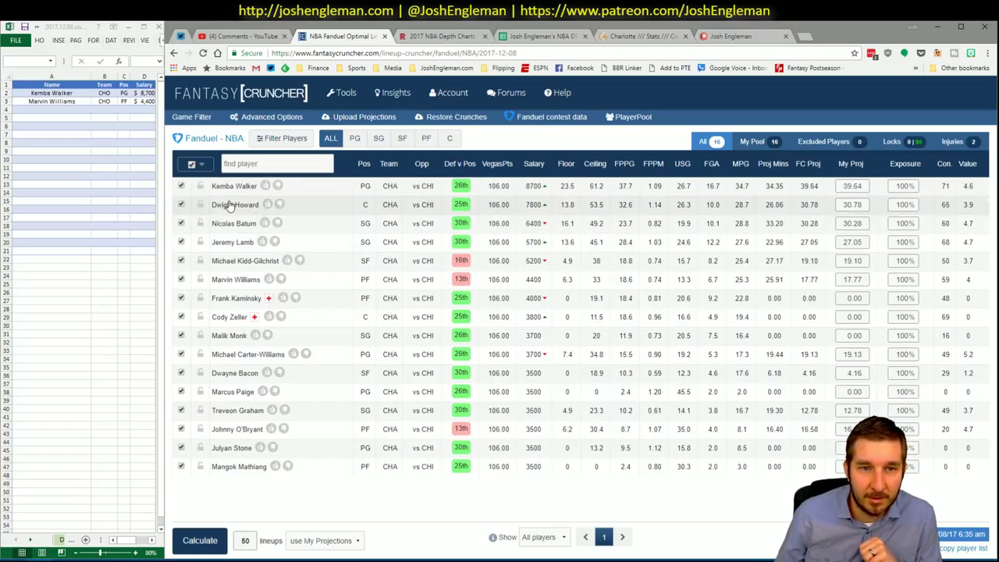
- Return to the YouTube sheet in Excel, review Charlotte's projections and recent game minutes, and widen the shortlist window slightly
left_click(124, 330)
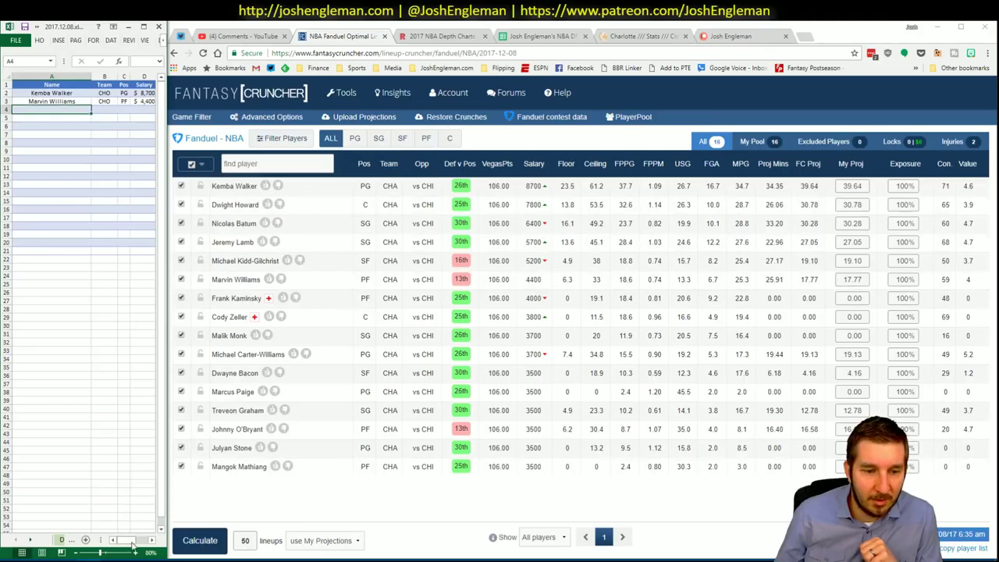
mouse_move(126, 549)
left_click(87, 544)
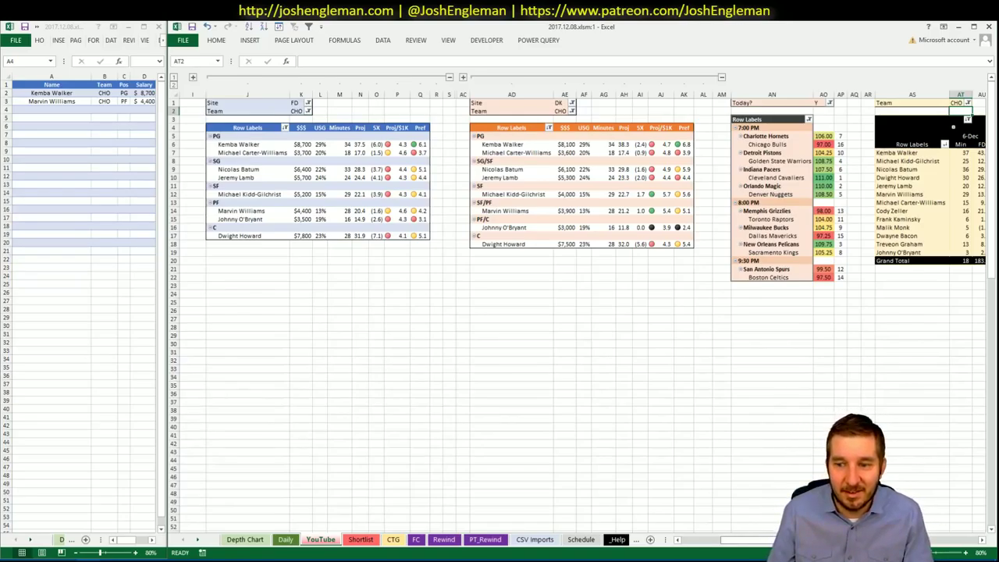
mouse_move(734, 539)
left_mouse_down()
mouse_move(769, 539)
mouse_move(730, 539)
left_mouse_up()
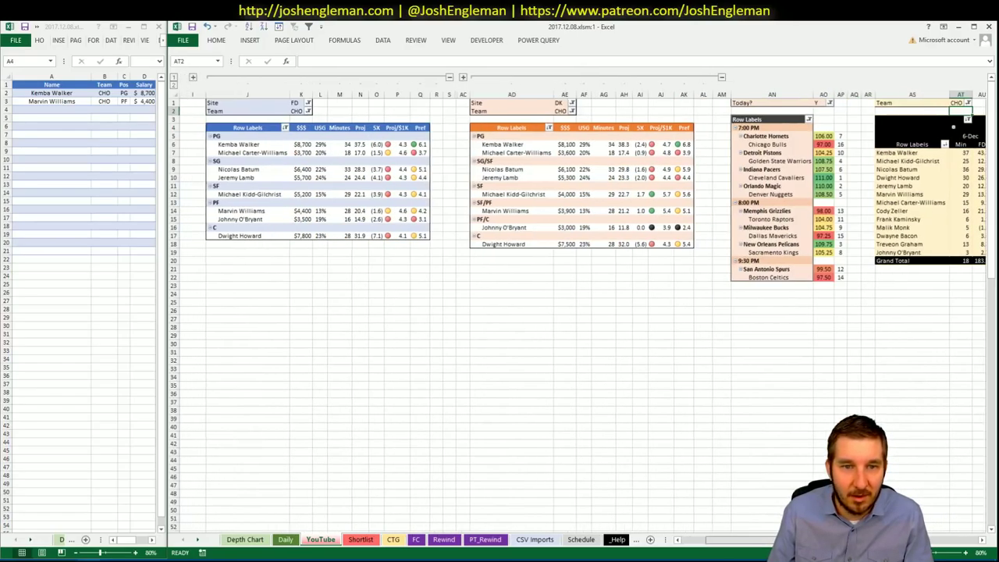
scroll(547, 313, "right", 5)
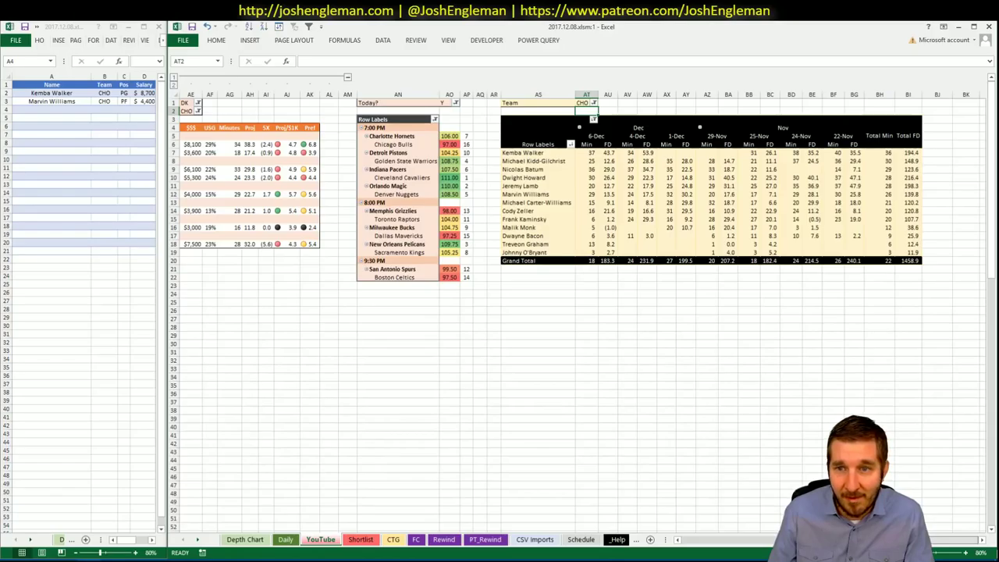
scroll(520, 421, "left", 5)
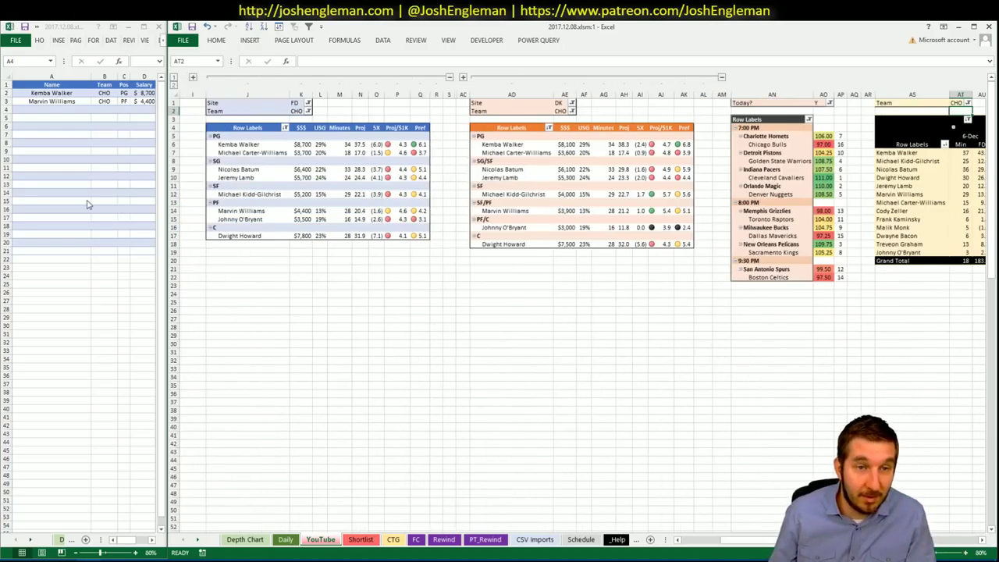
left_click_drag(164, 225, 166, 225)
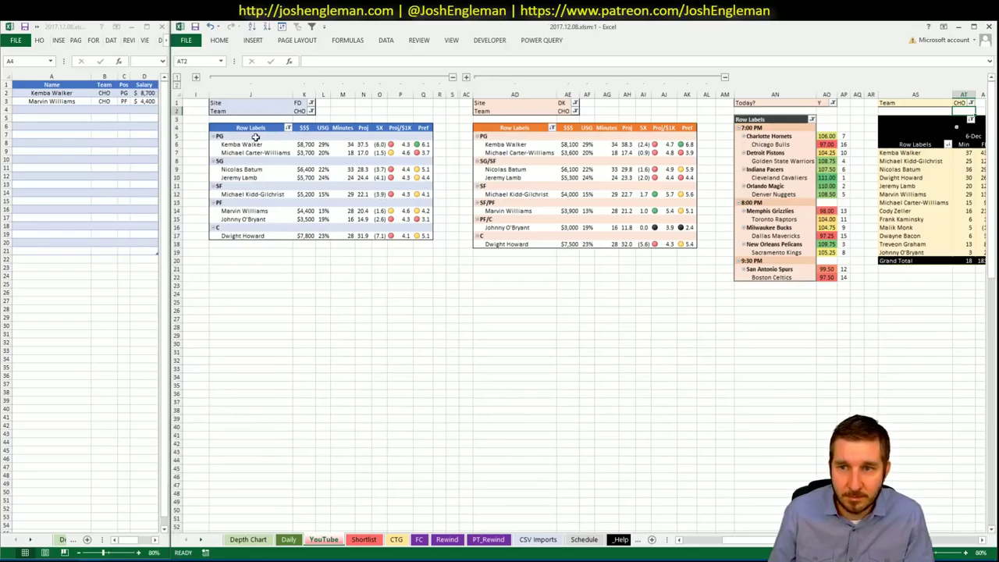
- Filter the FD, DK and recent games pivots on the YouTube sheet to team CHI
left_click(299, 111)
type("CHI")
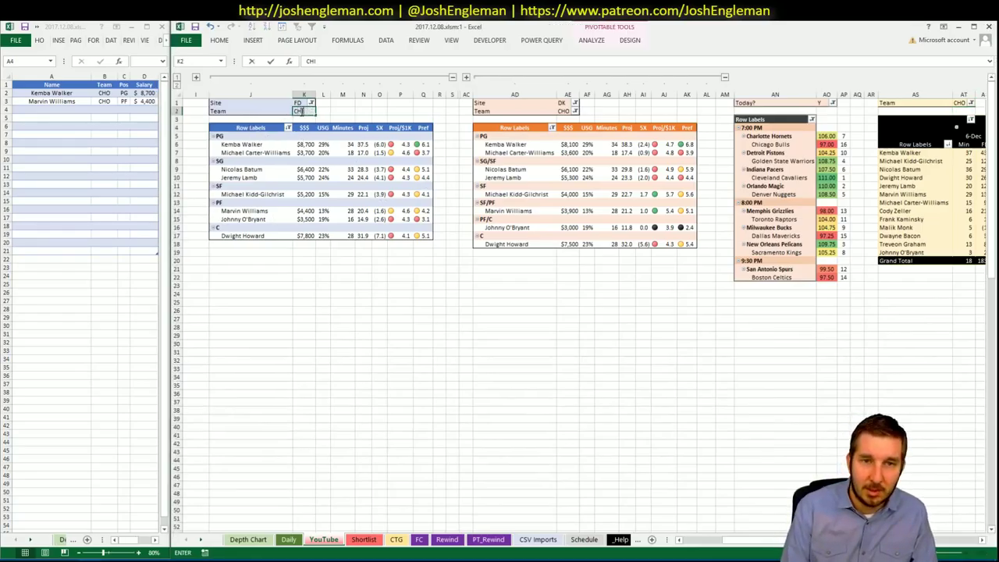
left_click(544, 111)
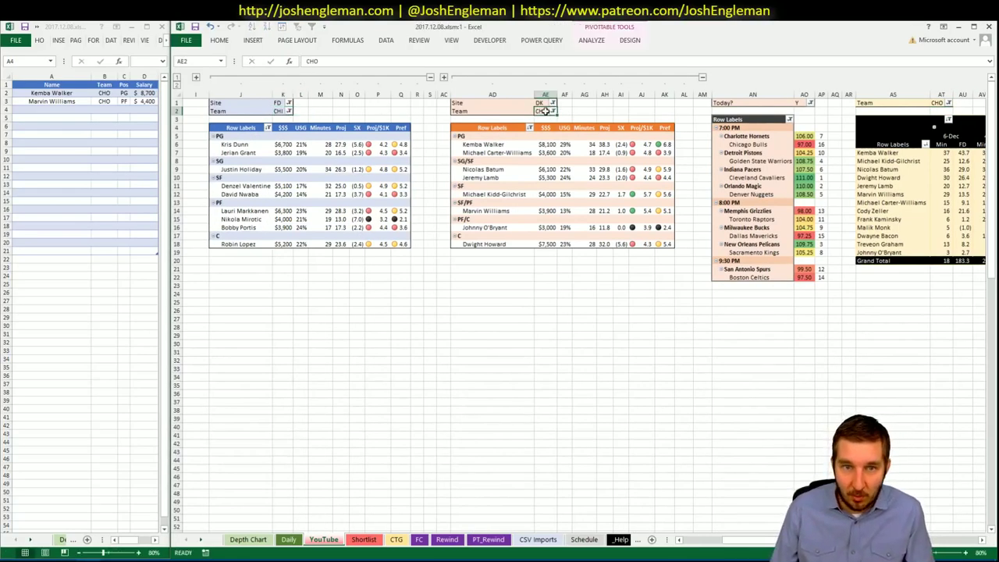
type("CHI")
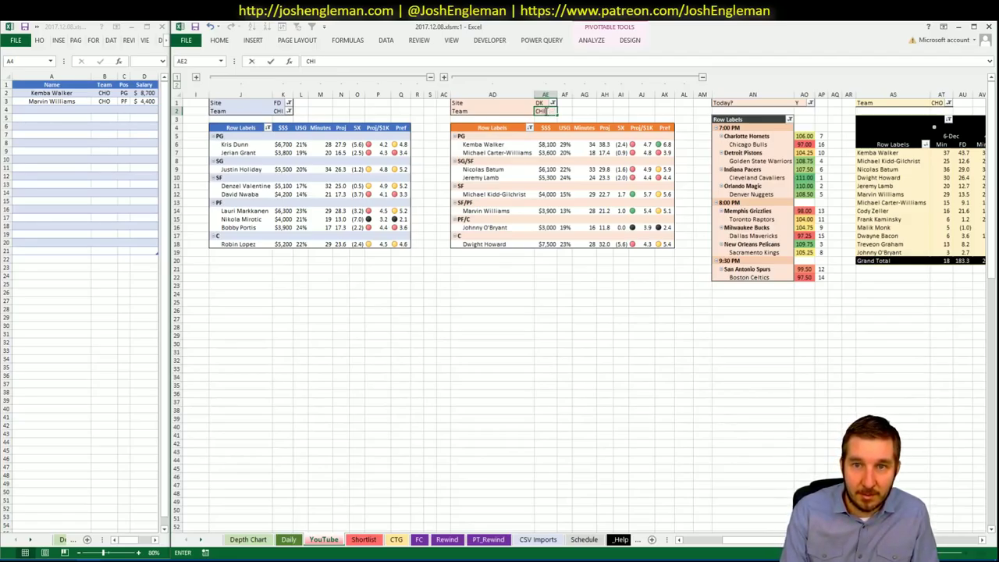
key("Tab")
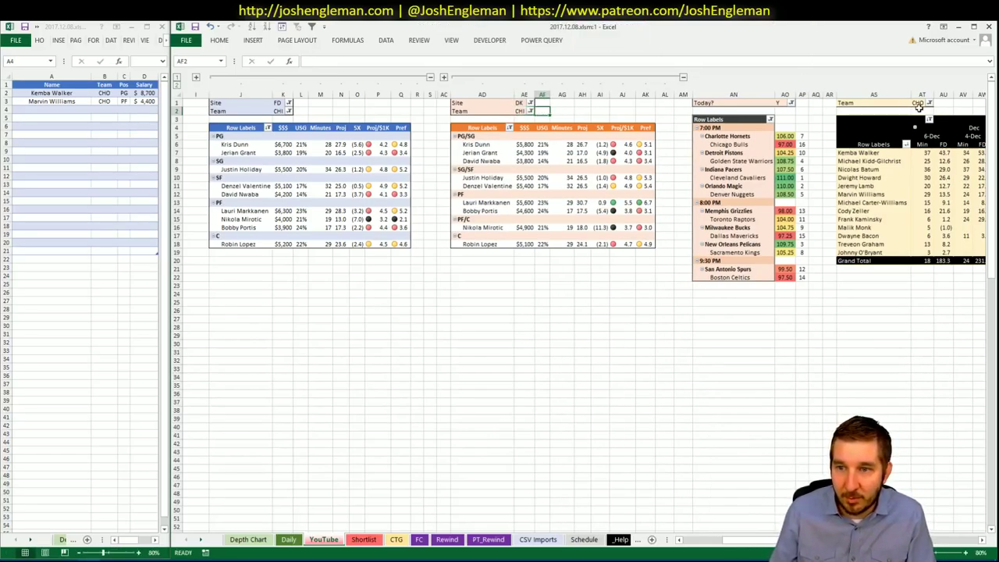
left_click(919, 103)
type("CHI")
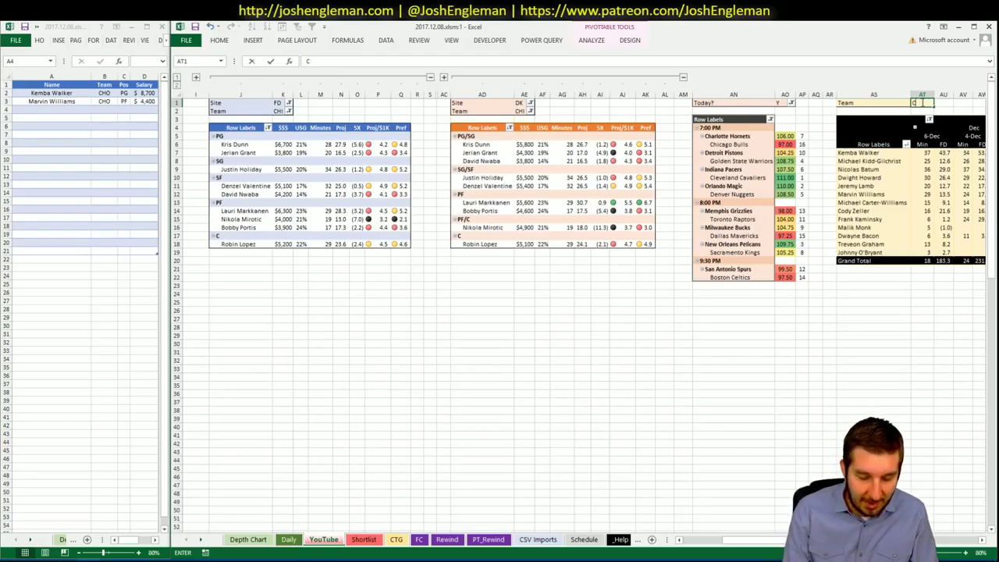
key("Return")
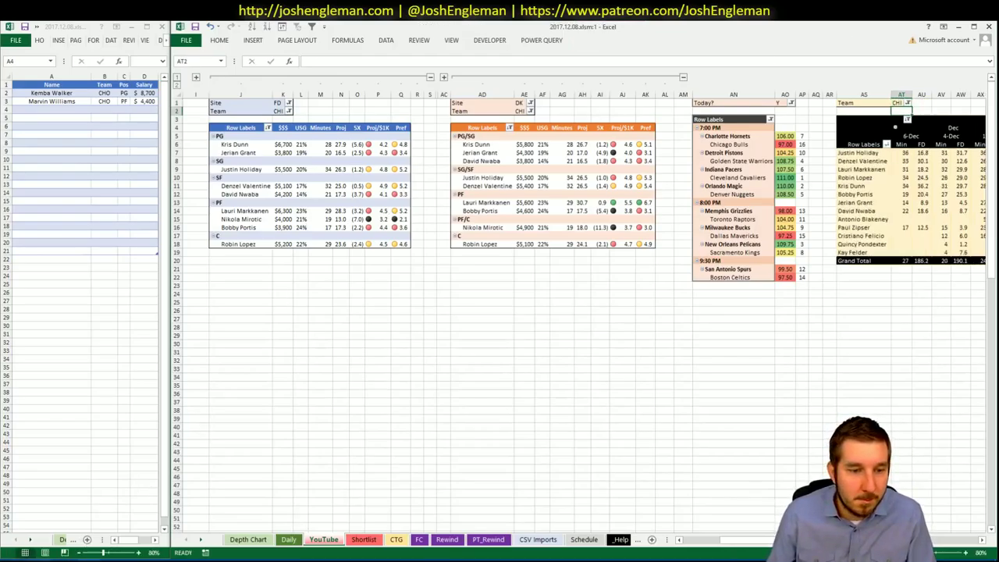
- Open the Chicago Bulls page on Cleaning the Glass and select all player rows of the Shooting: Frequency table
key("alt+Tab")
left_click(616, 36)
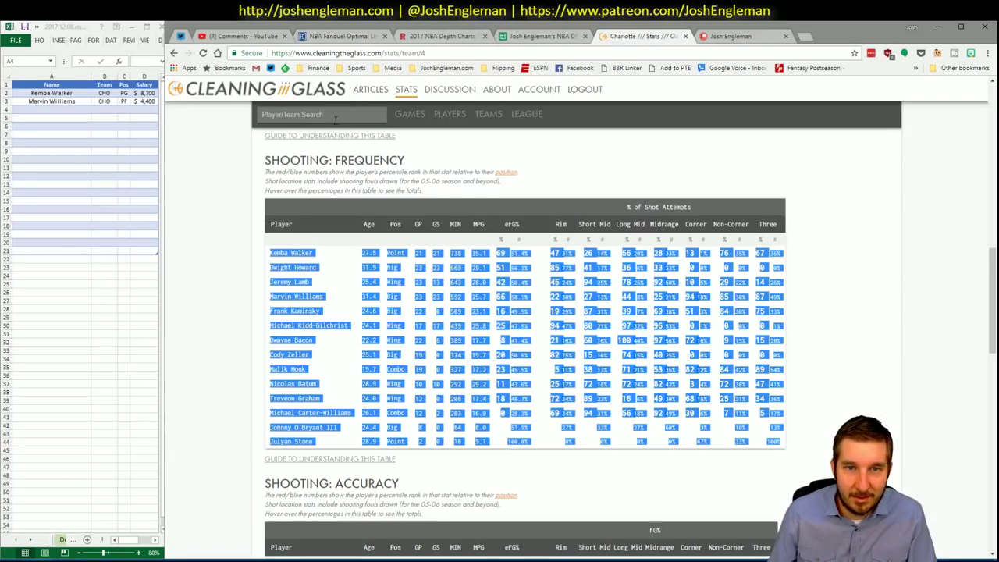
type("chicago")
key("Down")
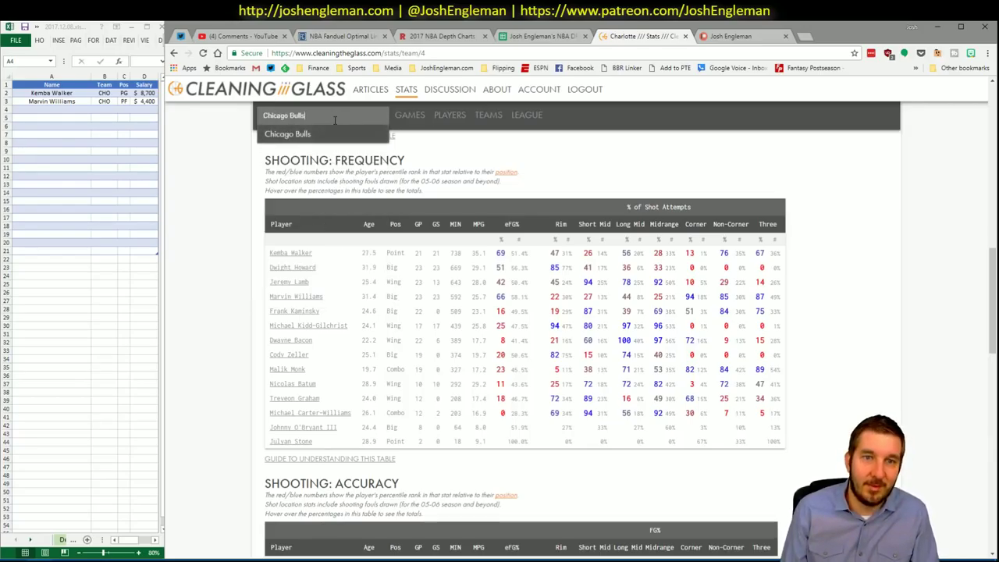
key("Return")
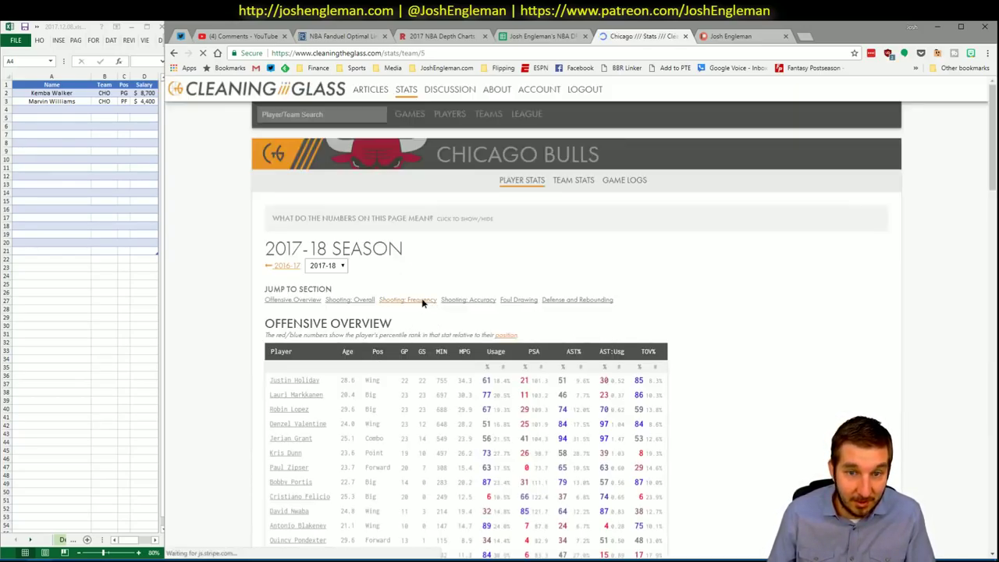
left_click(423, 299)
left_click_drag(760, 443, 272, 252)
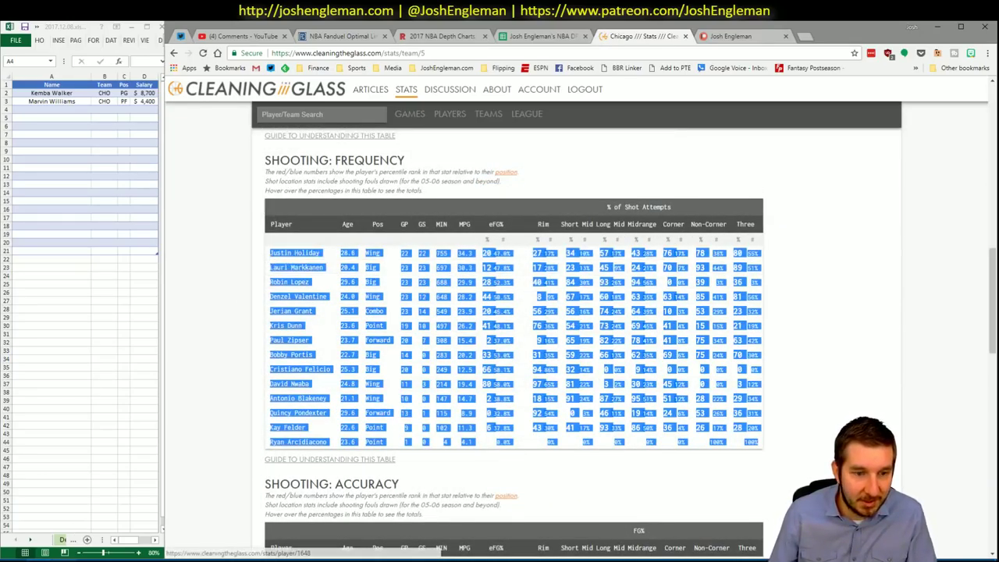
- Refresh the CTG sheet in Excel with the Bulls player rows and set the opponent to CHO
left_click(89, 560)
left_click(62, 519)
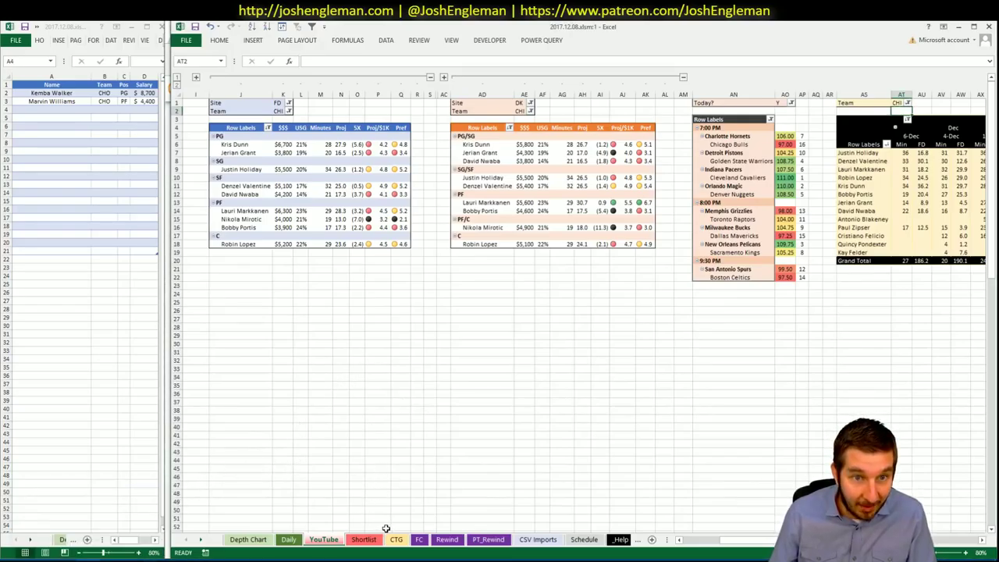
left_click(394, 542)
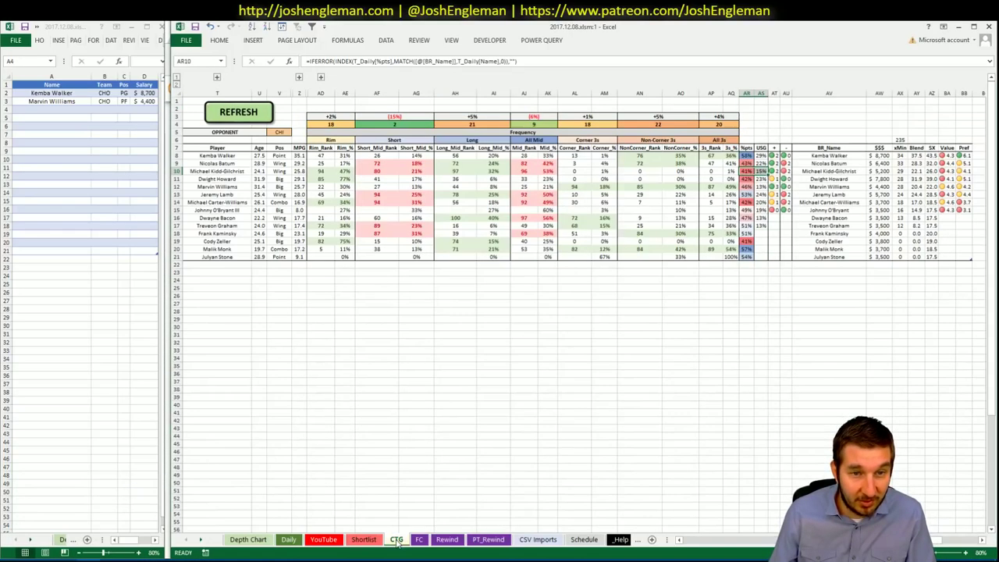
left_click(252, 112)
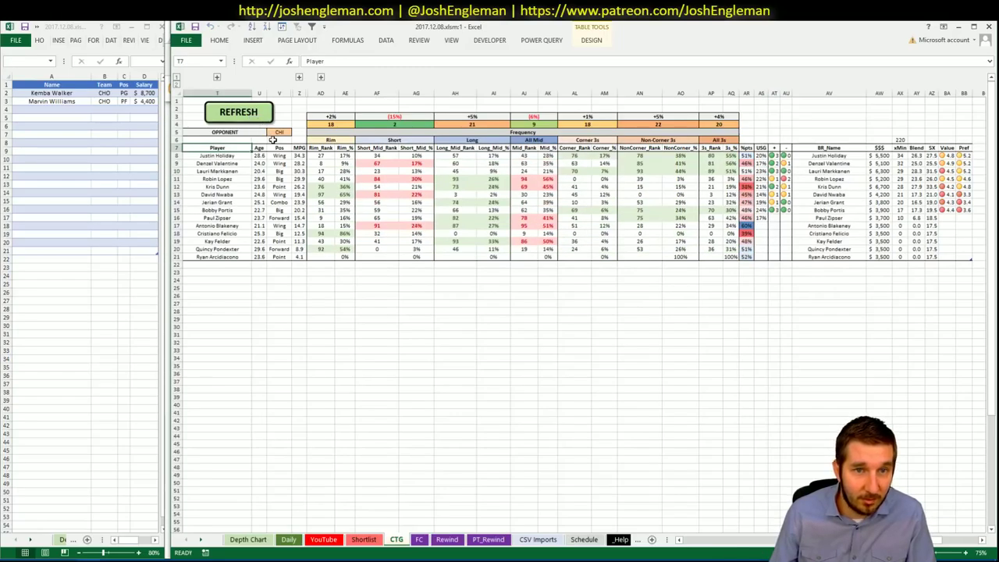
left_click(279, 131)
type("C")
key("Return")
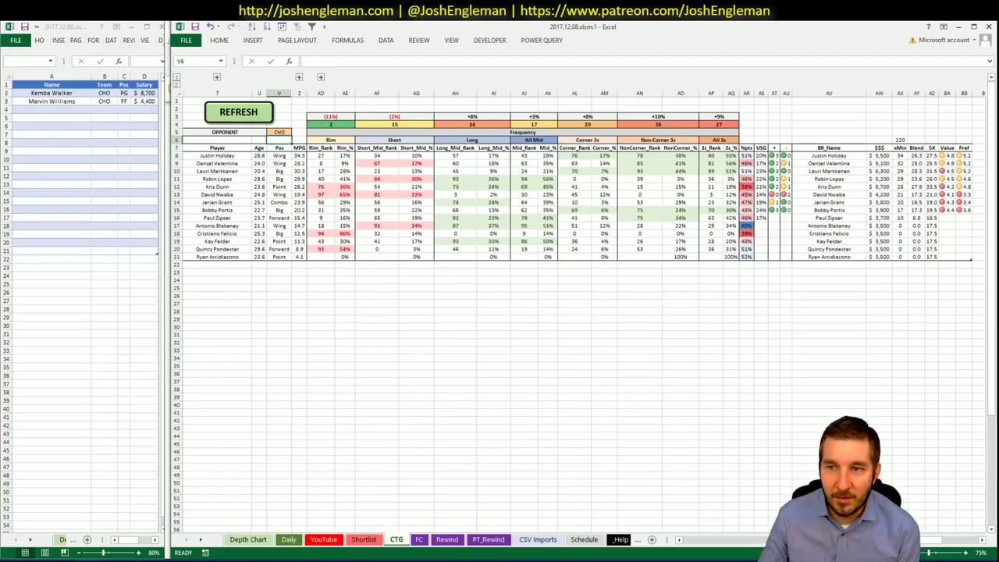
- Return to the YouTube sheet and filter the recent games pivot to game dates on or after 11/23/2017
left_click(322, 540)
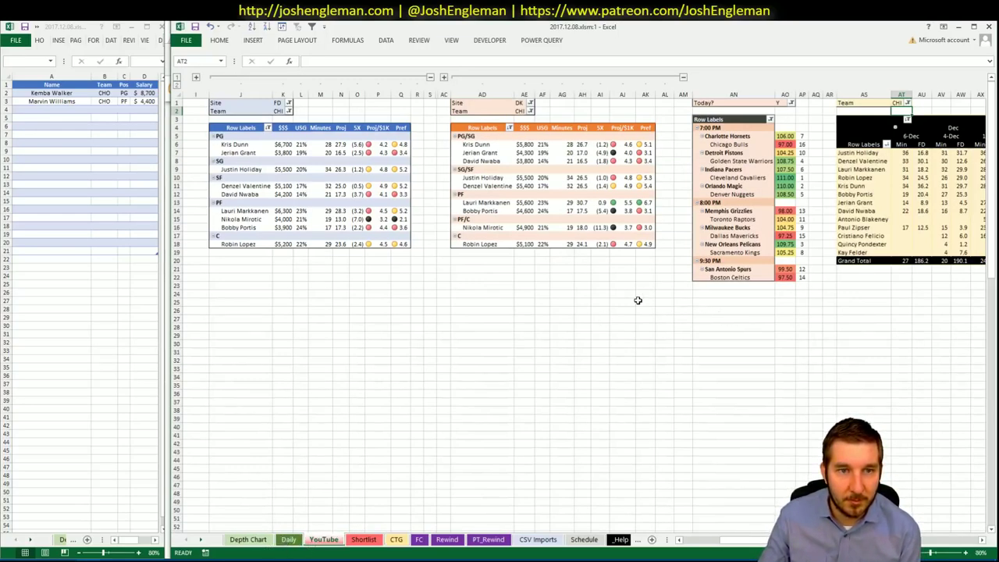
scroll(734, 539, "right", 5)
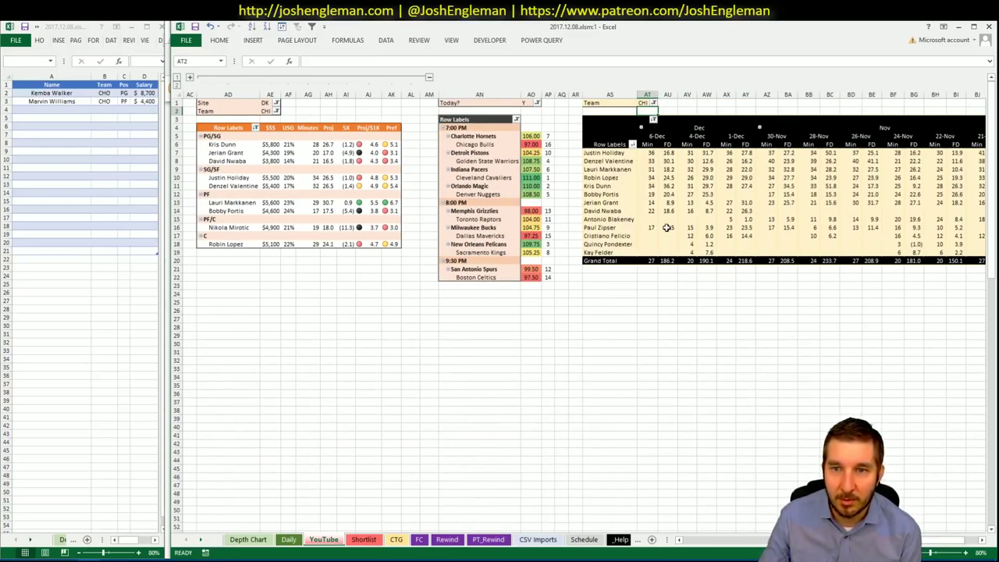
scroll(578, 312, "right", 3)
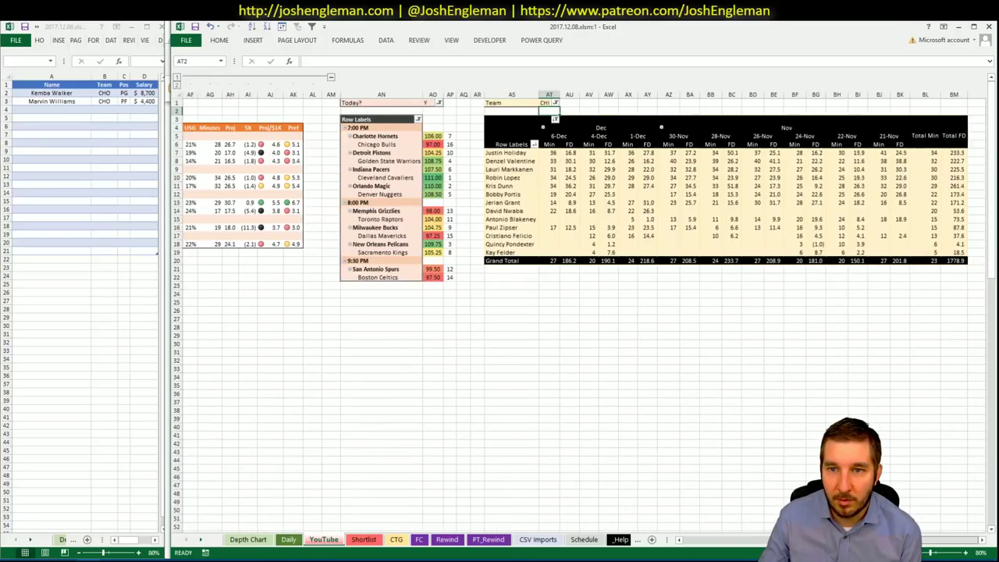
right_click(567, 137)
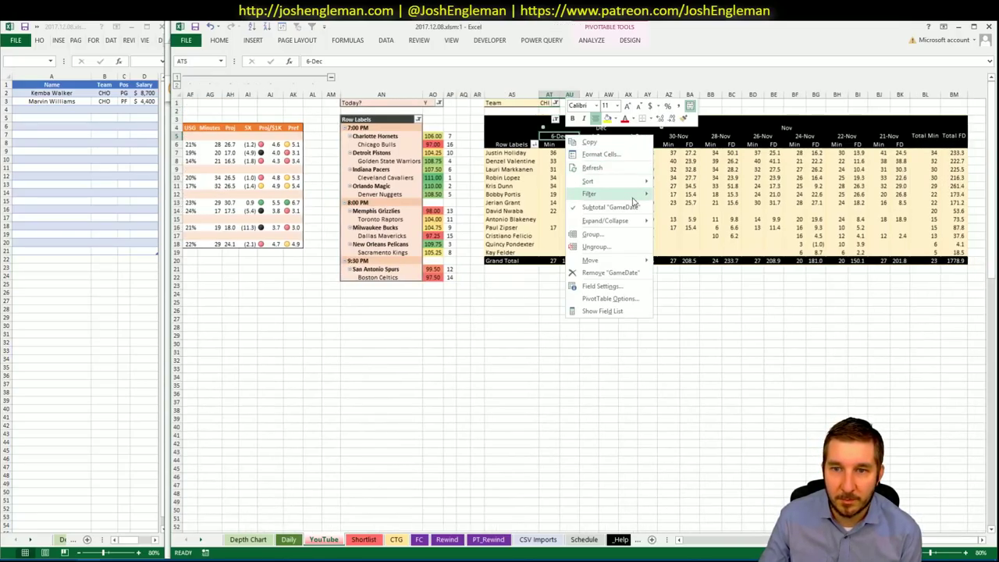
left_click(691, 246)
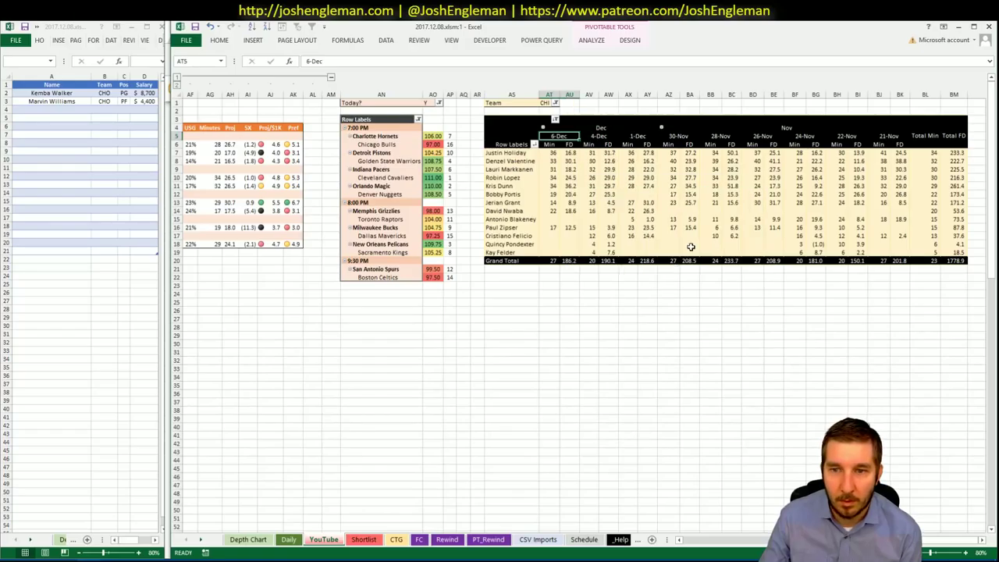
left_click(787, 330)
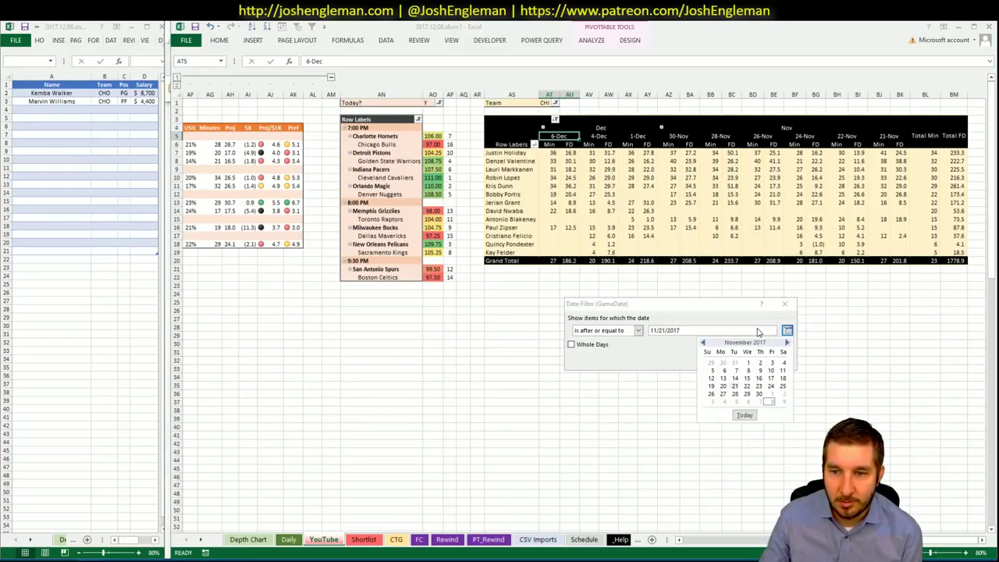
left_click(758, 386)
left_click(726, 360)
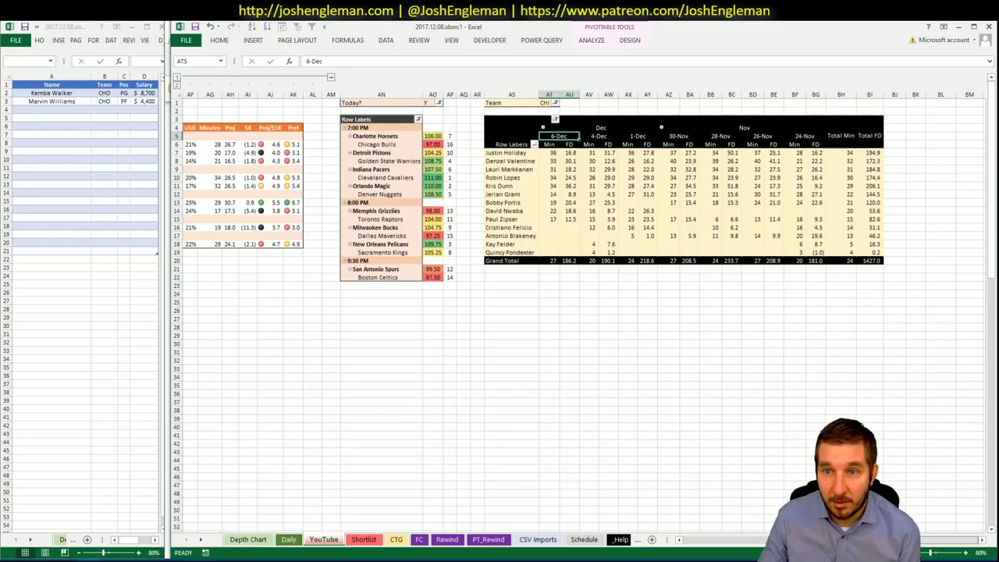
- Add Justin Holiday to the shortlist in the first empty name row
scroll(578, 313, "left", 6)
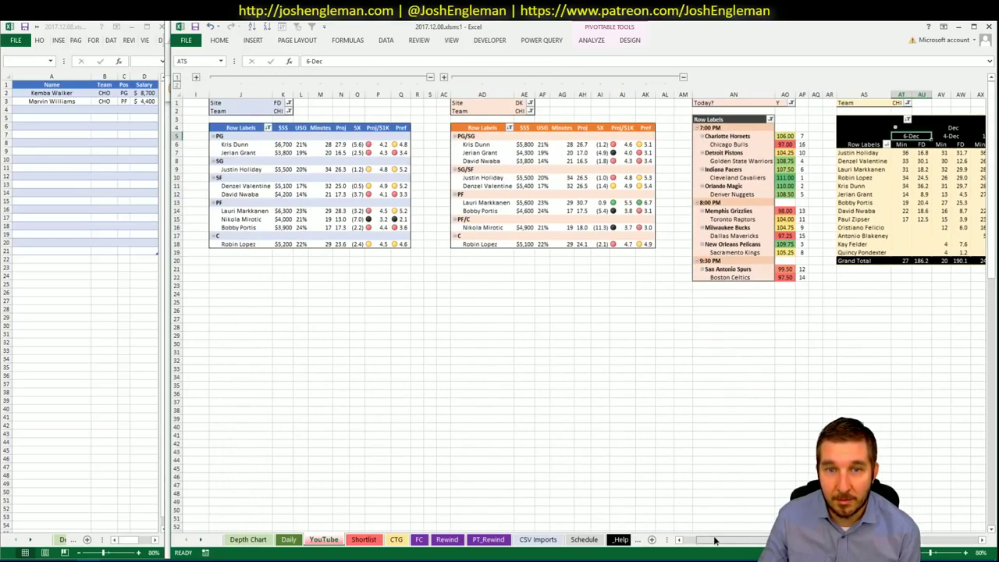
left_click(53, 110)
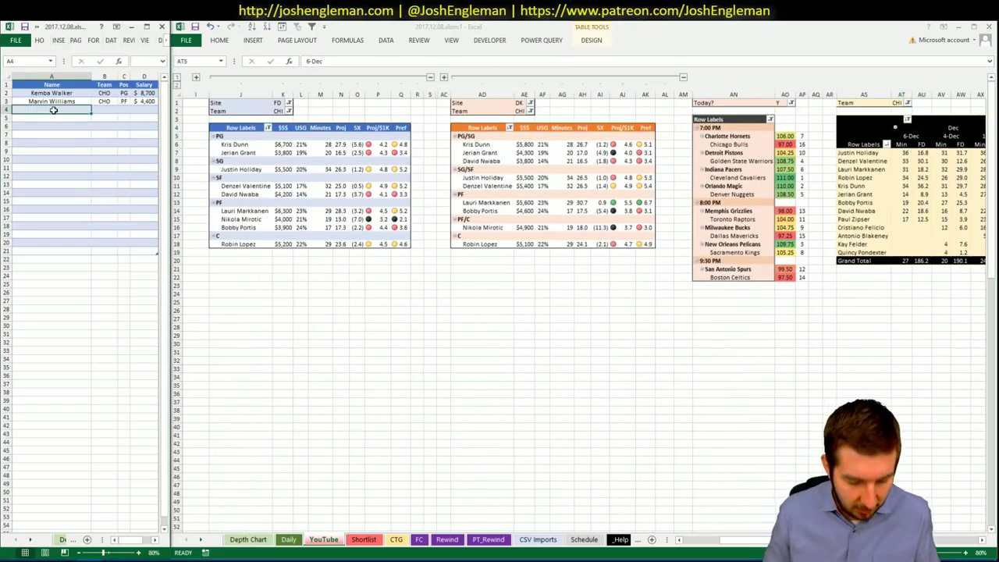
type("Justin Holiday")
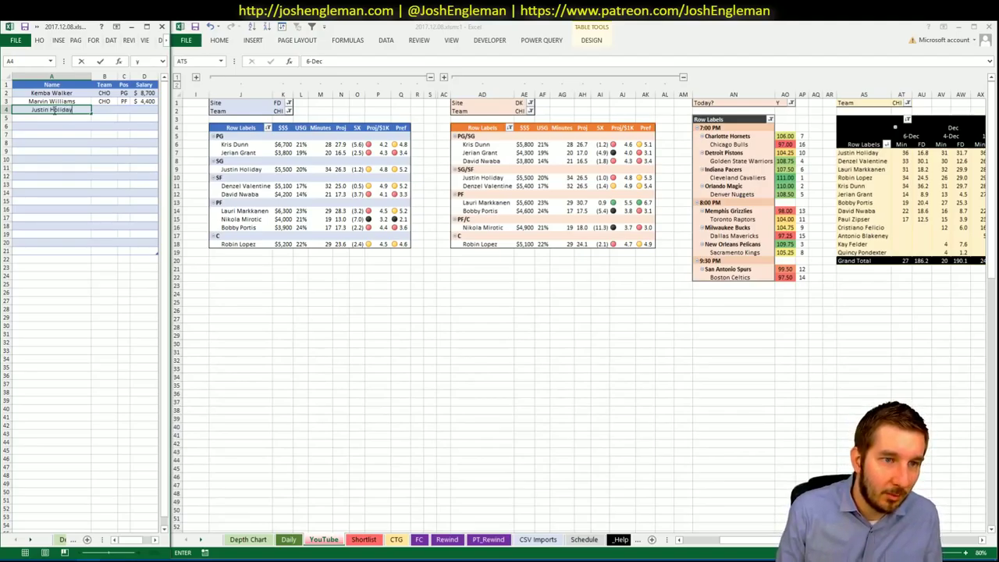
key("Return")
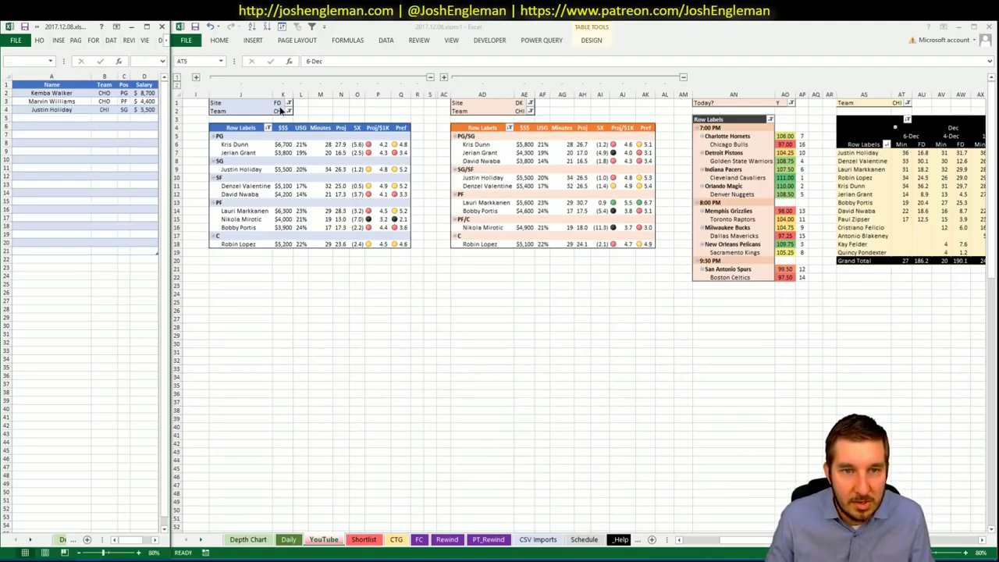
- Filter the FD, DK and recent games pivots on the YouTube sheet to team DET
left_click(279, 112)
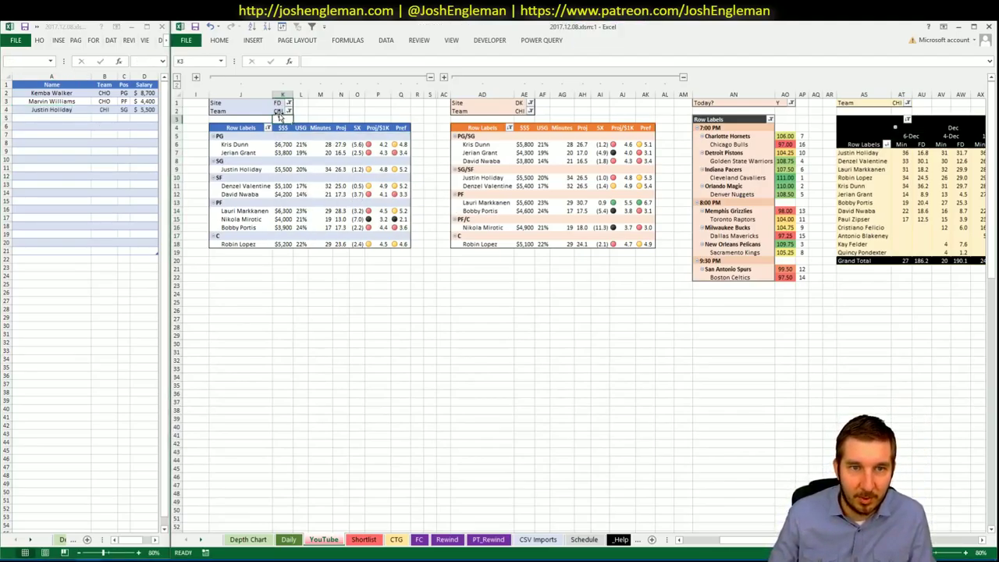
type("DET")
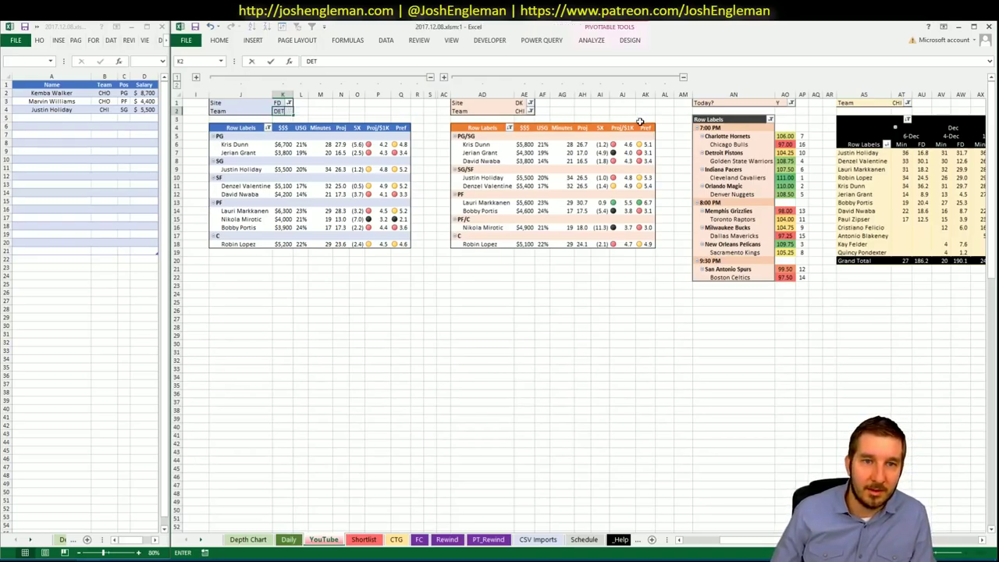
left_click(521, 111)
type("DET")
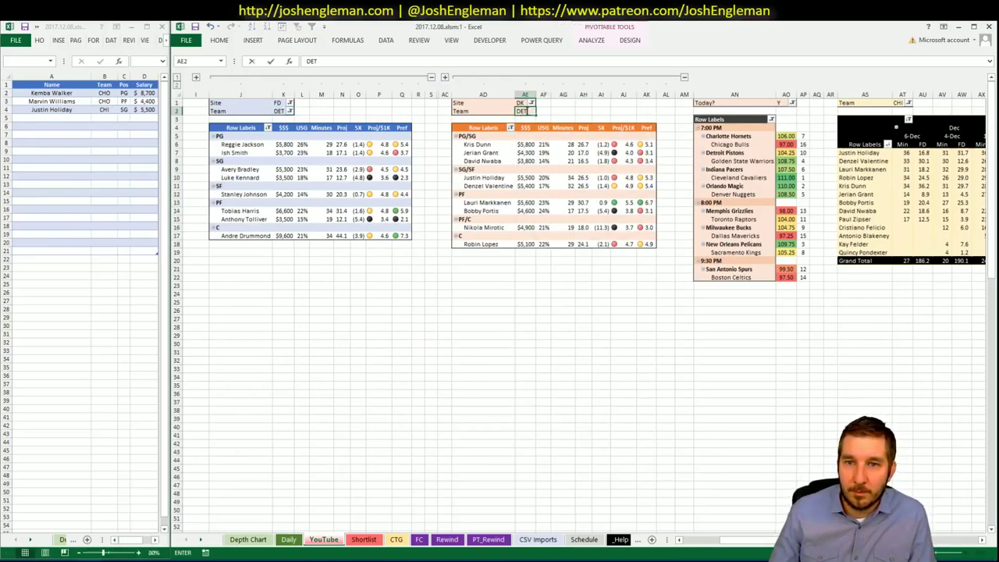
key("Tab")
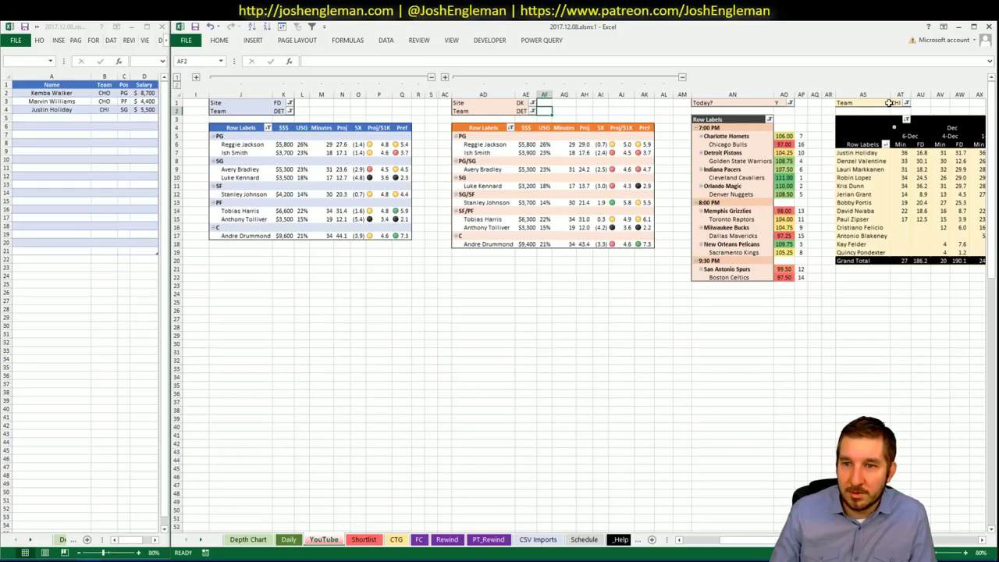
left_click(900, 102)
type("DET")
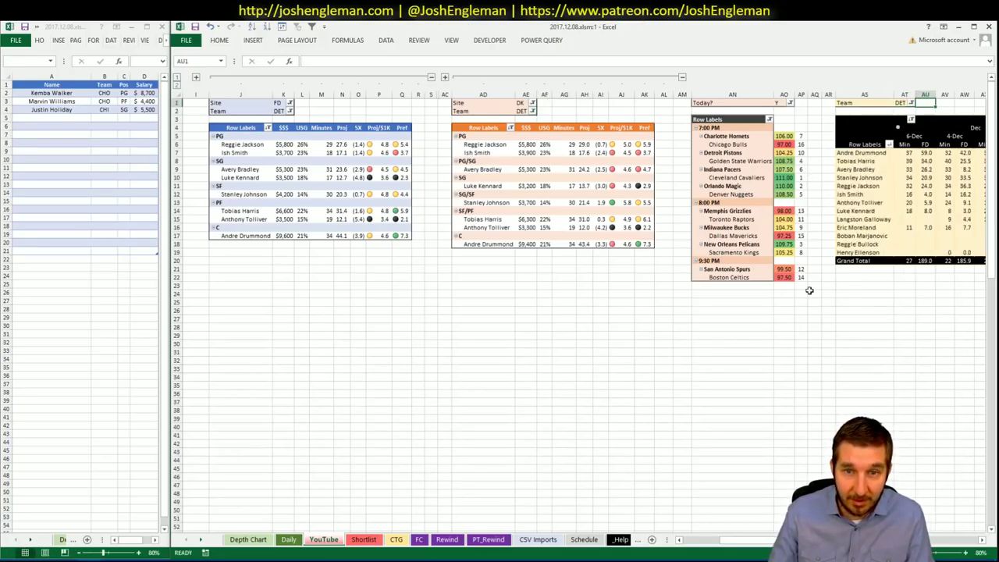
left_click(511, 279)
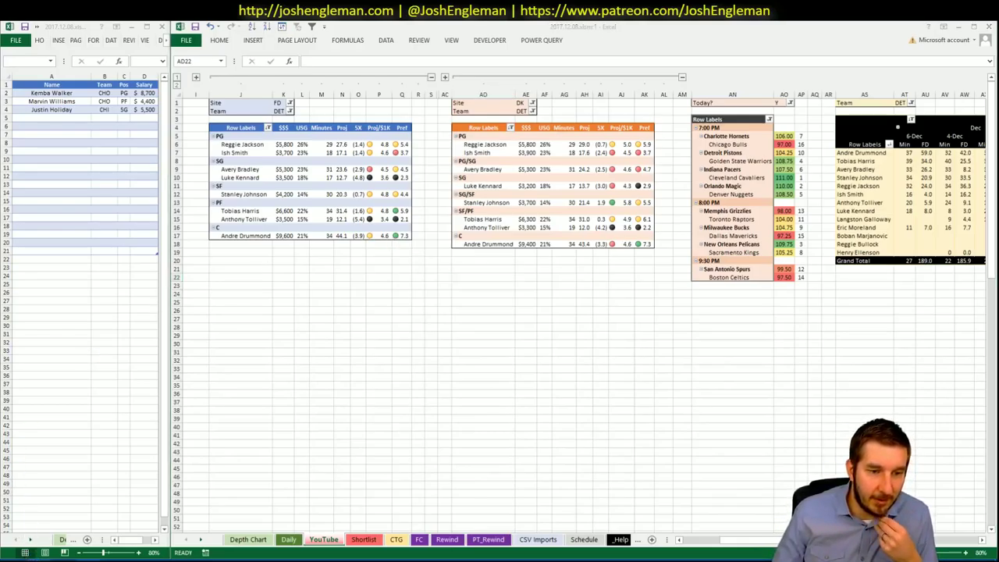
- Switch to the browser and search Cleaning the Glass for Detroit Pistons to open the team's page
left_click(38, 555)
left_click(321, 114)
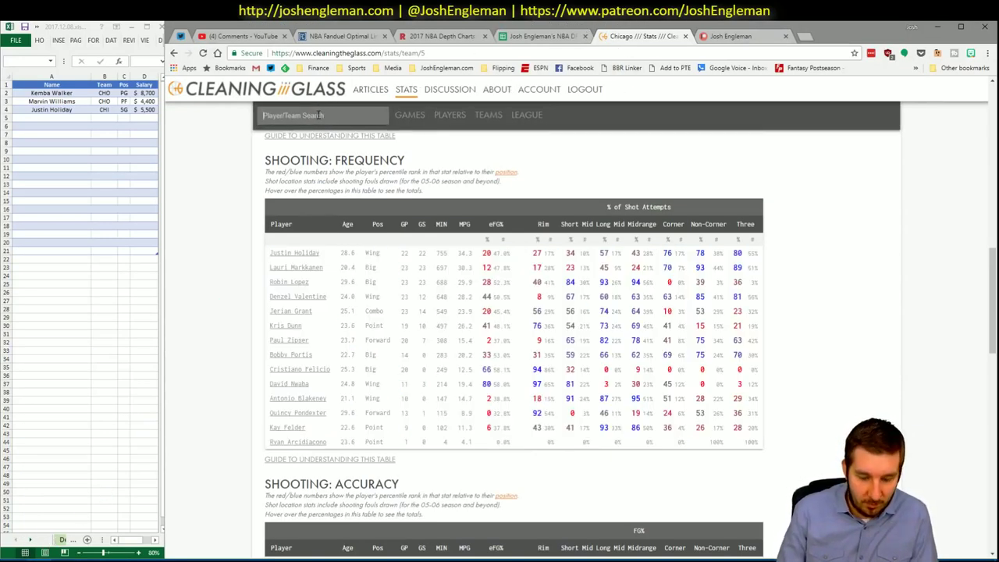
type("Detroit Pistons")
key("Return")
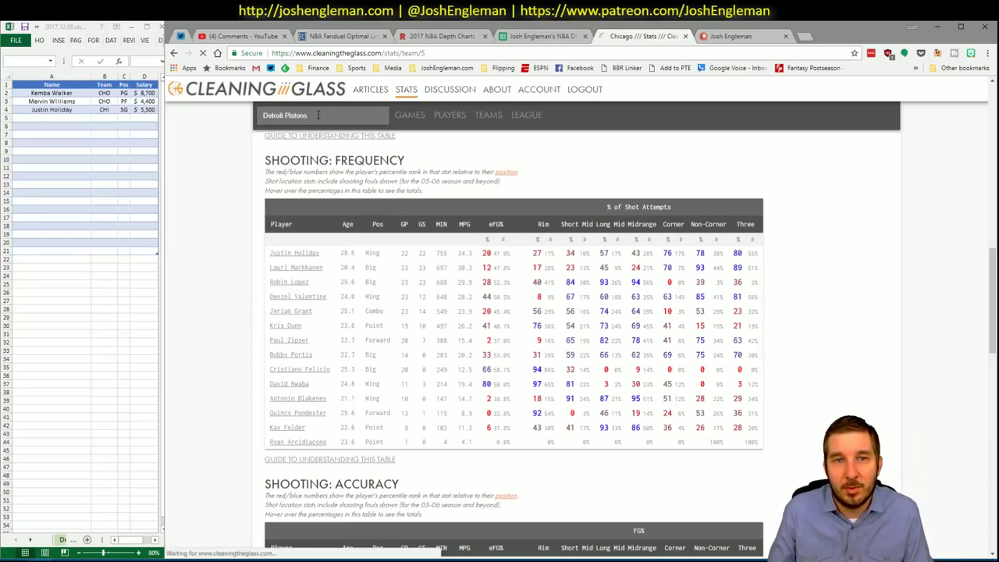
- Switch to the FantasyCruncher FanDuel lineup page and limit the game filter to Chicago's players
left_click(343, 36)
left_click(195, 117)
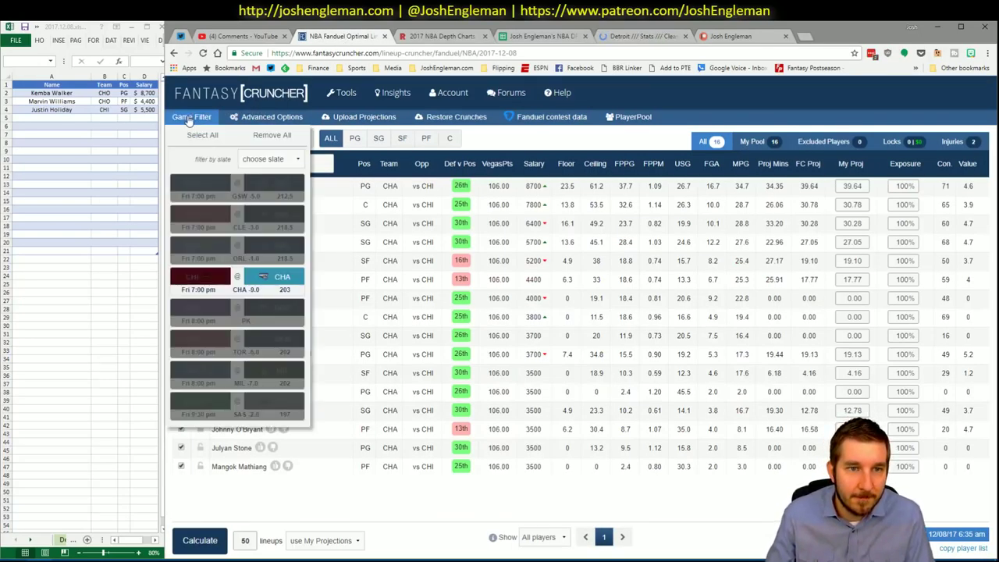
left_click(275, 279)
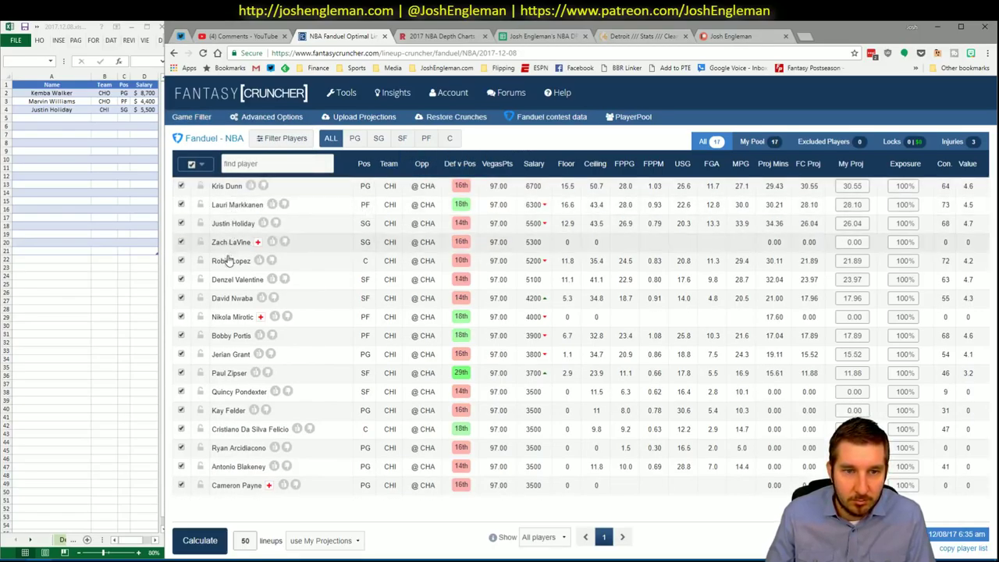
- Review the news and game logs of Justin Holiday, Lauri Markkanen and Denzel Valentine
left_click(234, 225)
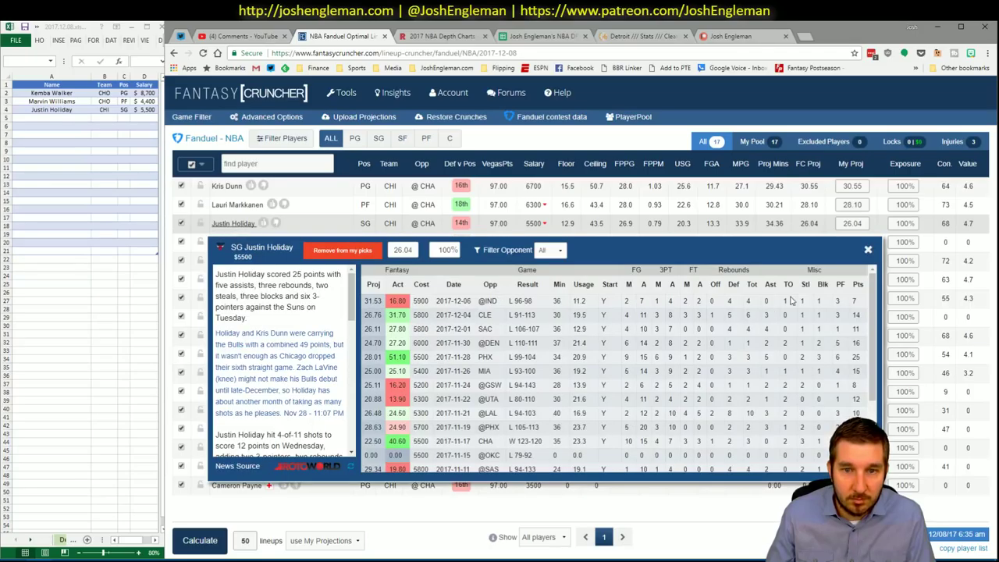
left_click(868, 249)
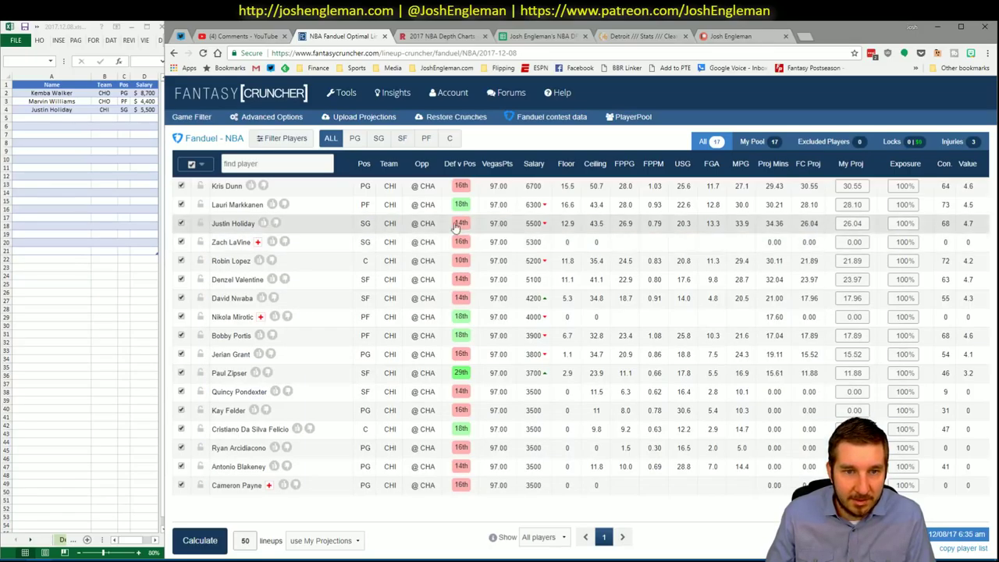
left_click(237, 204)
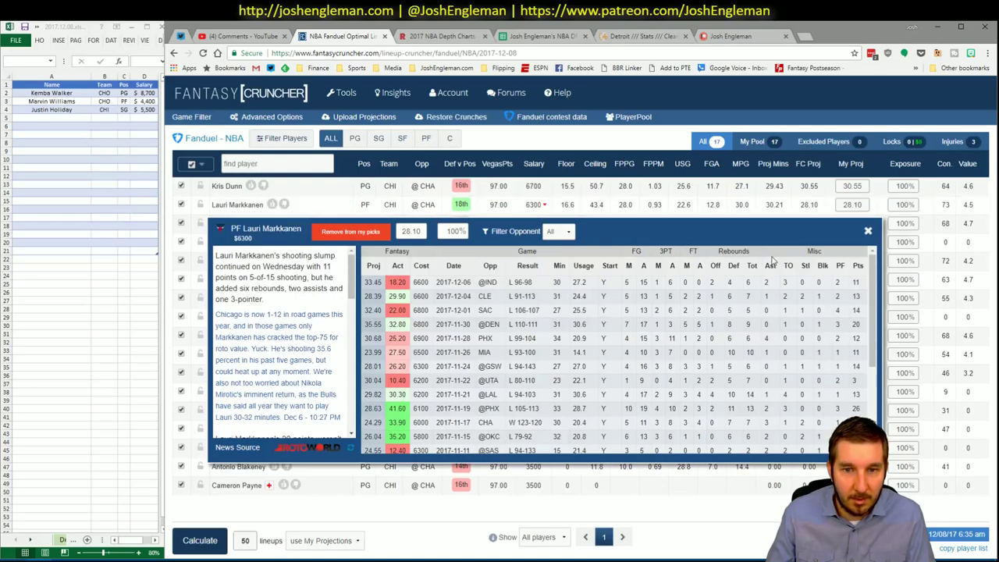
left_click(867, 231)
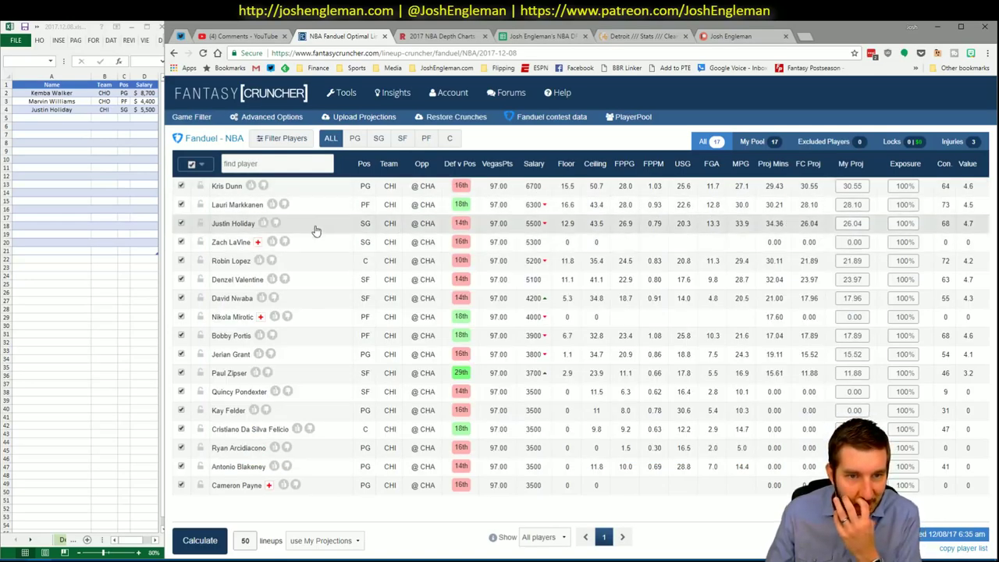
left_click(244, 279)
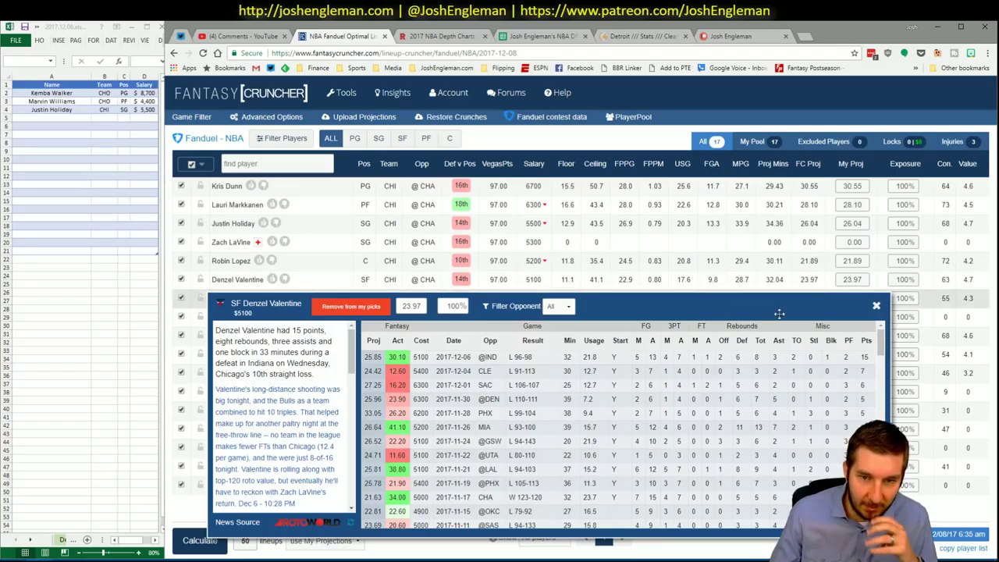
left_click(876, 305)
- Limit the game filter to Detroit's players and review Stanley Johnson's game log
left_click(191, 117)
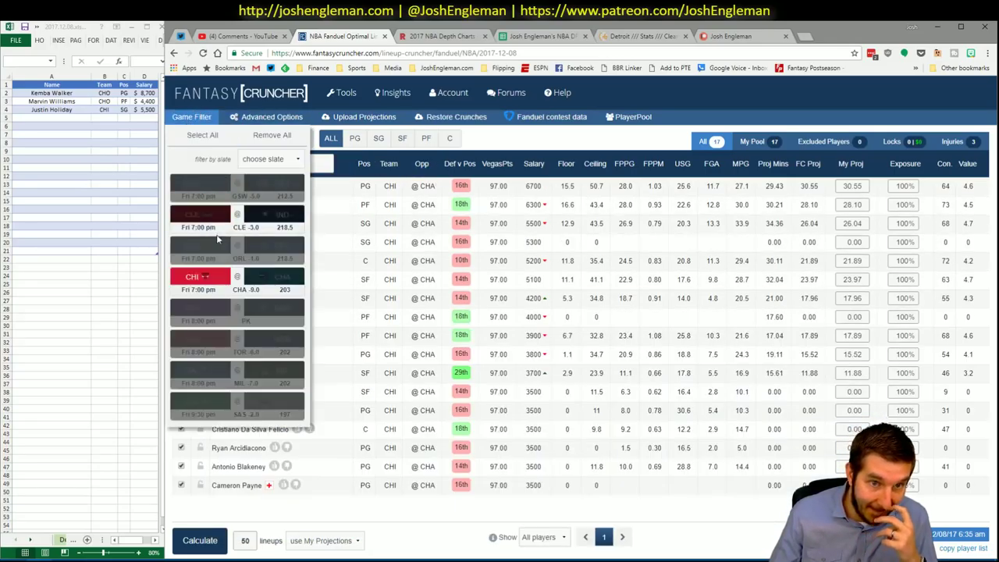
left_click(262, 187)
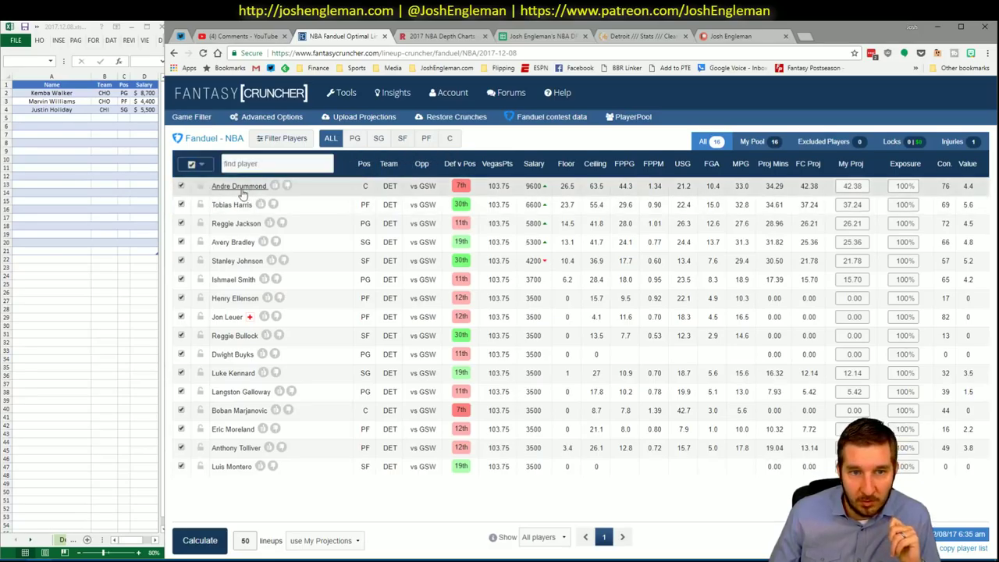
left_click(234, 262)
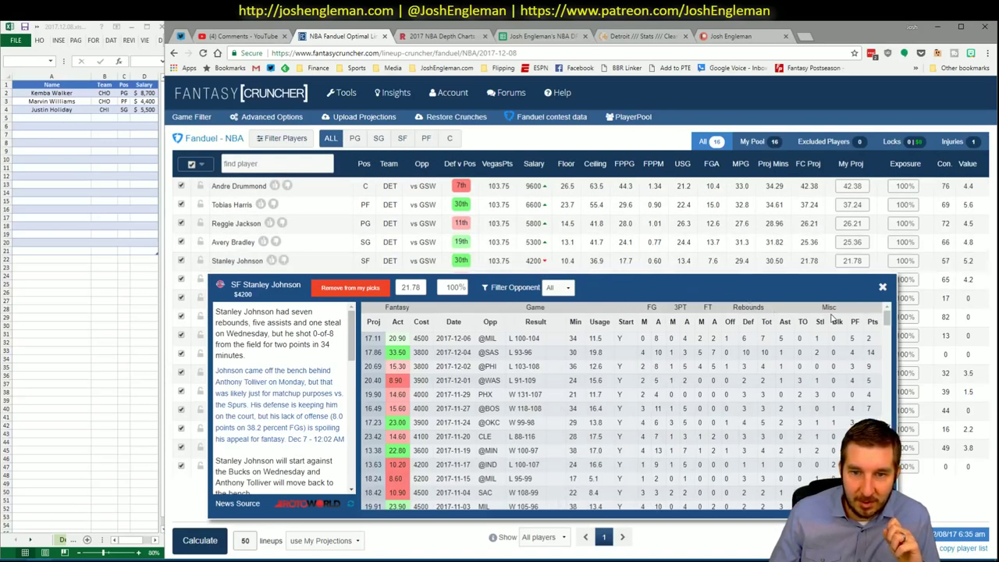
left_click(882, 288)
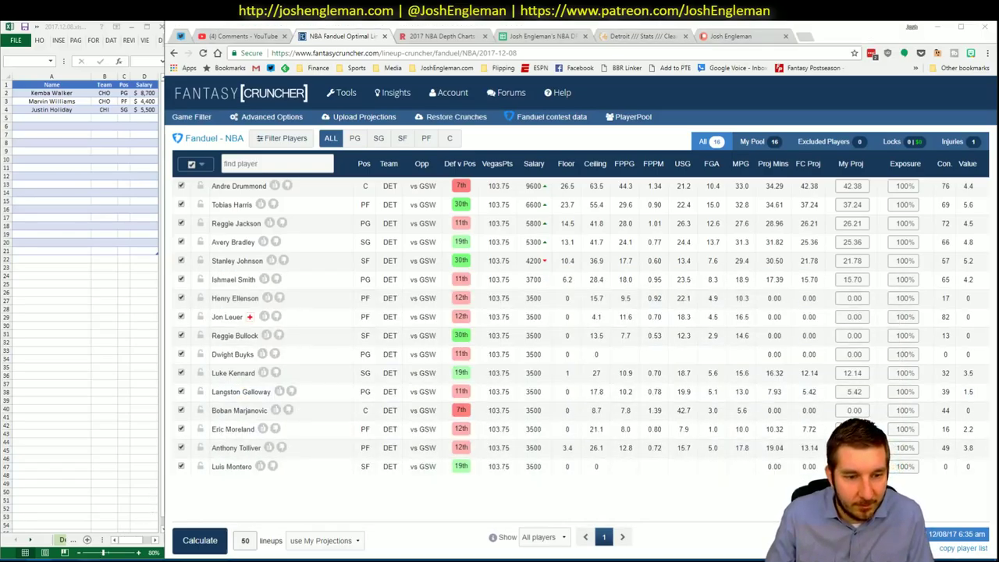
left_click(78, 511)
left_click(430, 476)
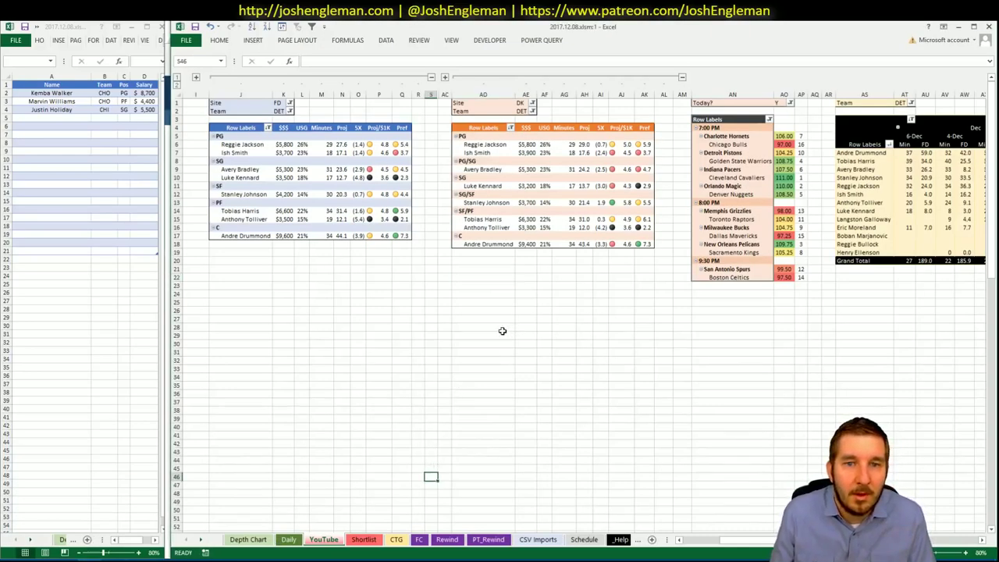
key("alt+Tab")
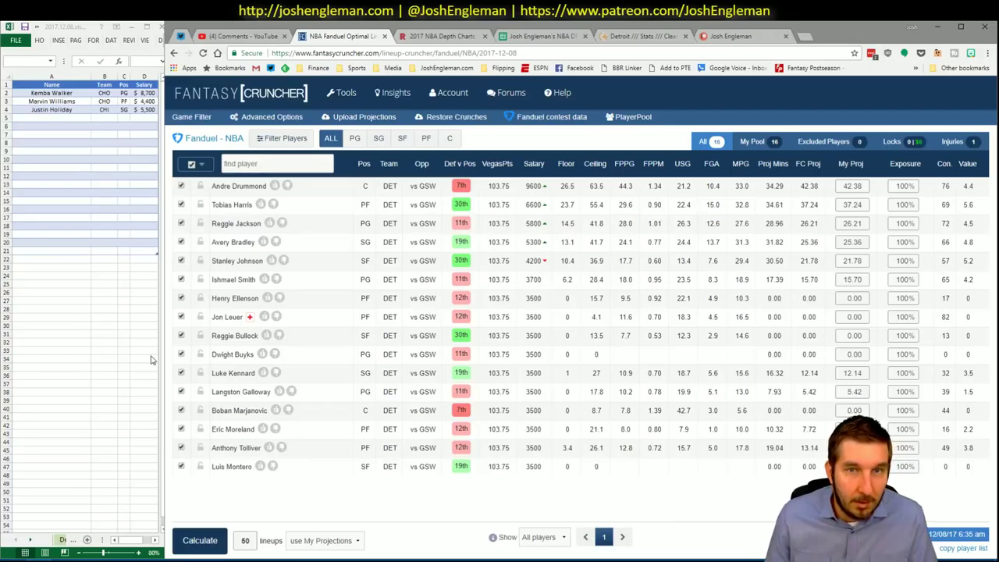
- Select all player rows of the Pistons' Shooting: Frequency table on Cleaning the Glass and switch back to Excel
left_click(613, 37)
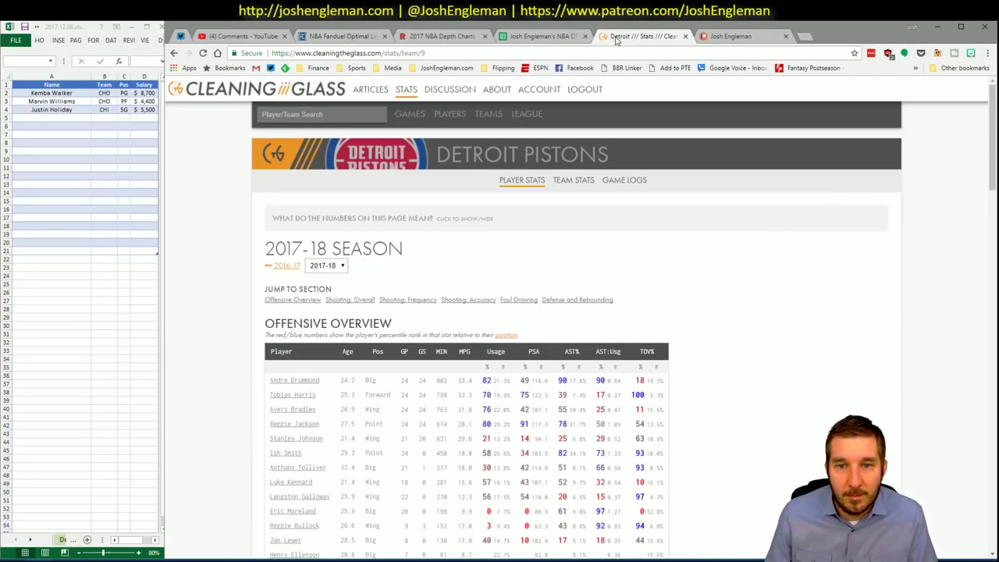
left_click(422, 303)
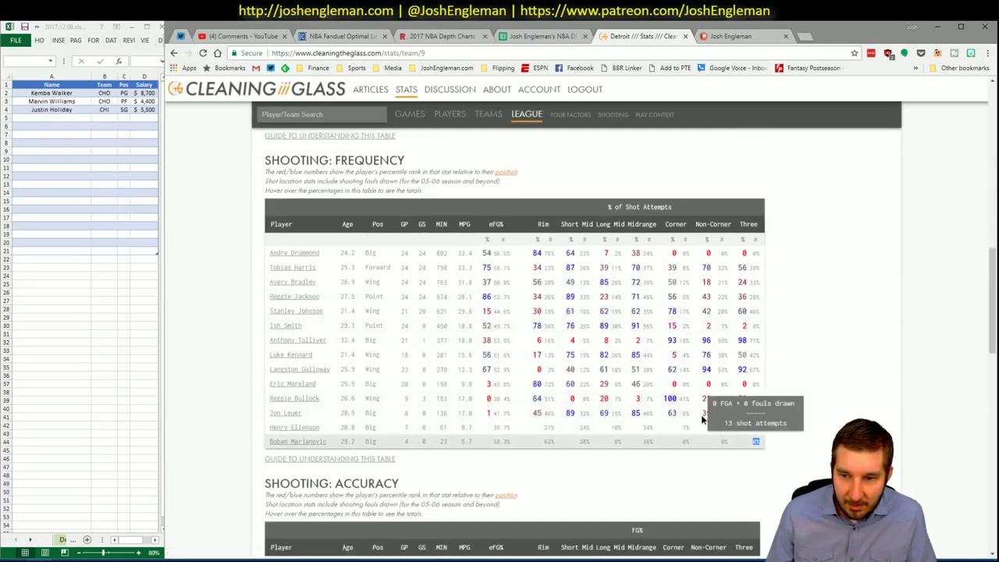
left_click_drag(765, 445, 267, 252)
left_click(76, 538)
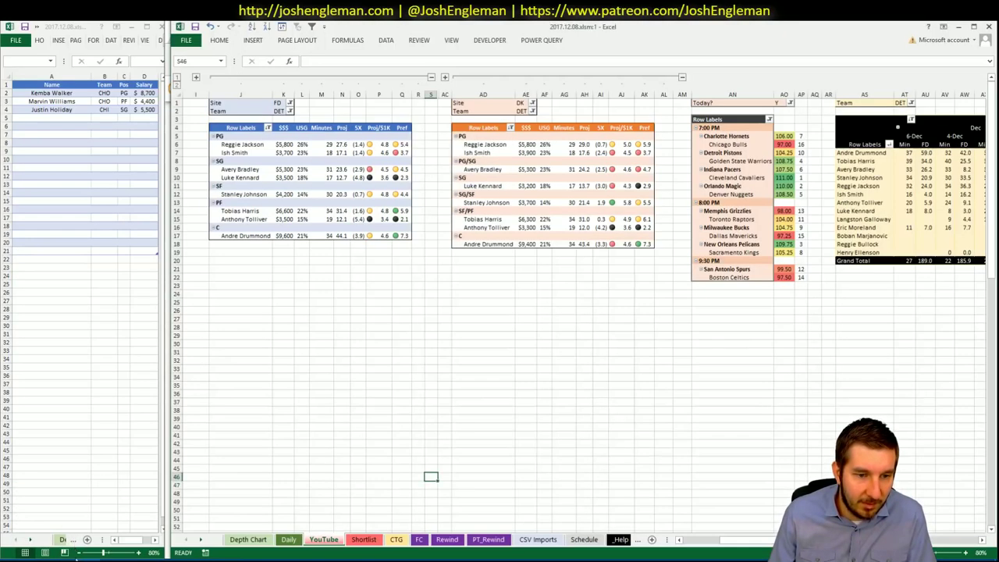
- Refresh the CTG sheet with Detroit's shooting frequency data and set the opponent to GSW
left_click(397, 540)
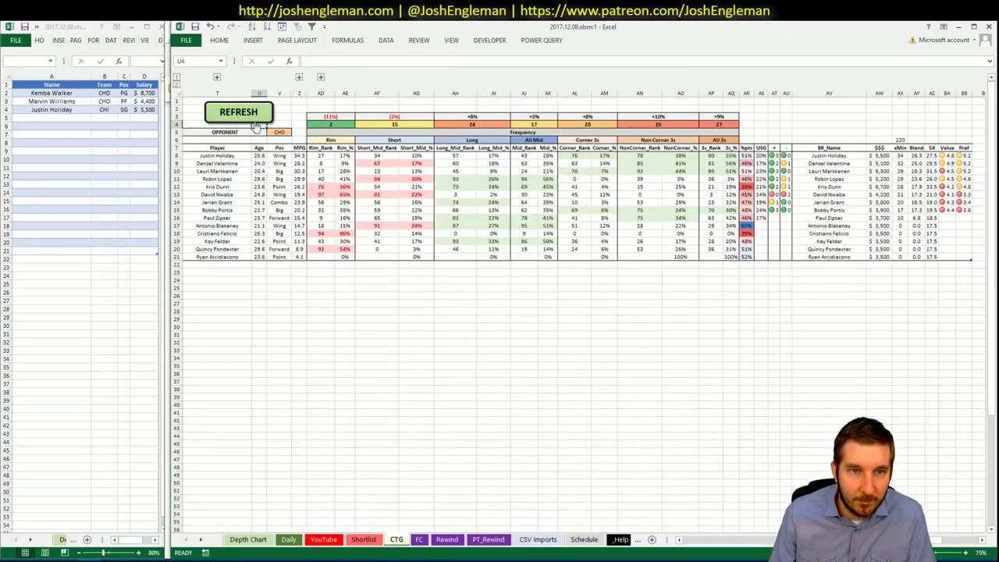
left_click(279, 131)
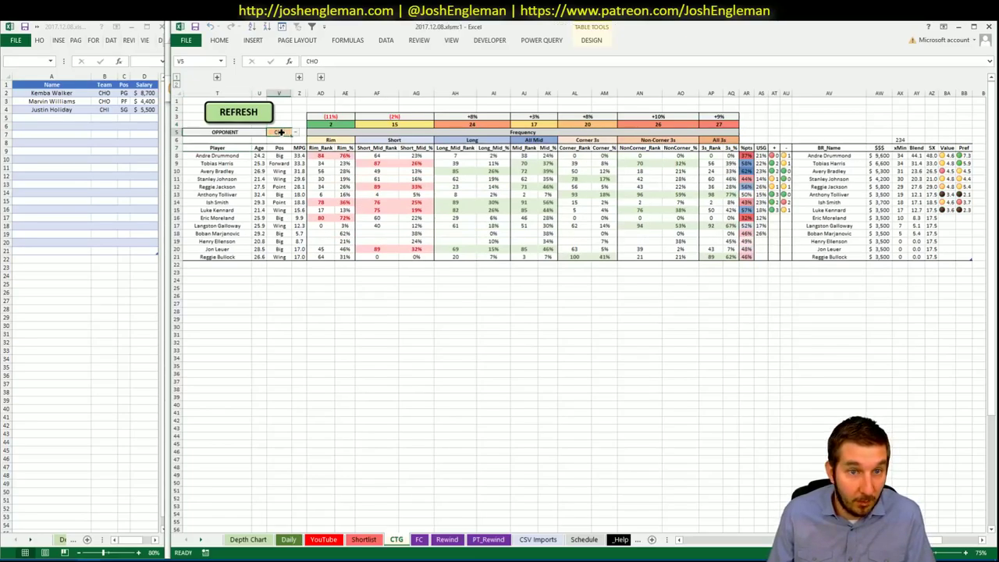
type("GSW")
key("Tab")
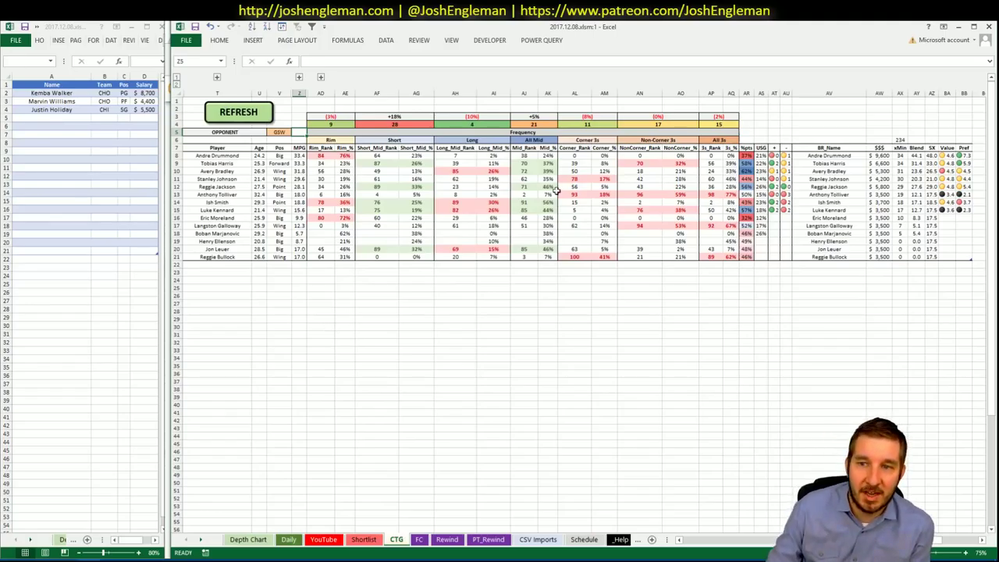
- Return to the YouTube sheet and review Detroit's projections, the game list and the players' recent minutes and FanDuel points
left_click(323, 539)
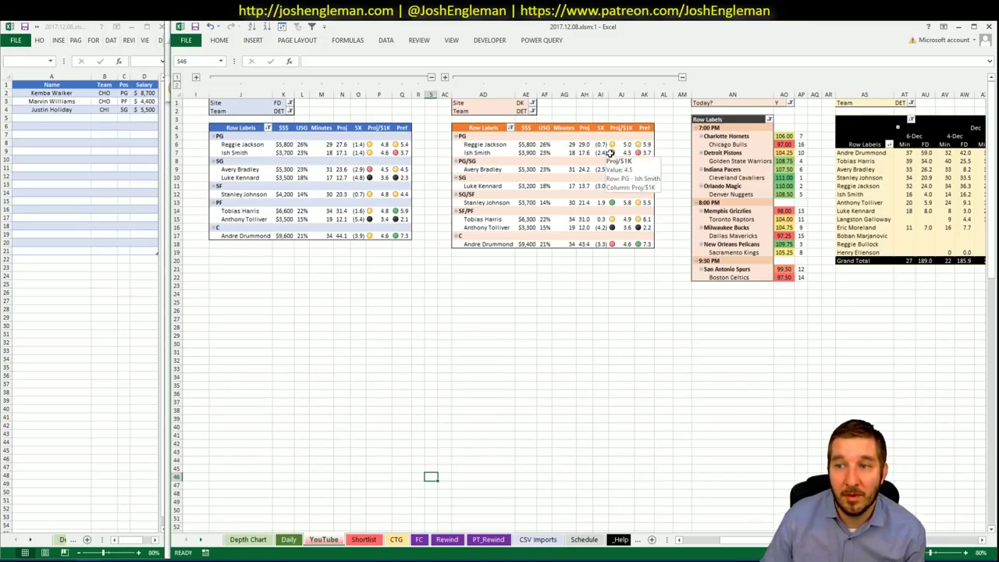
left_click(417, 260)
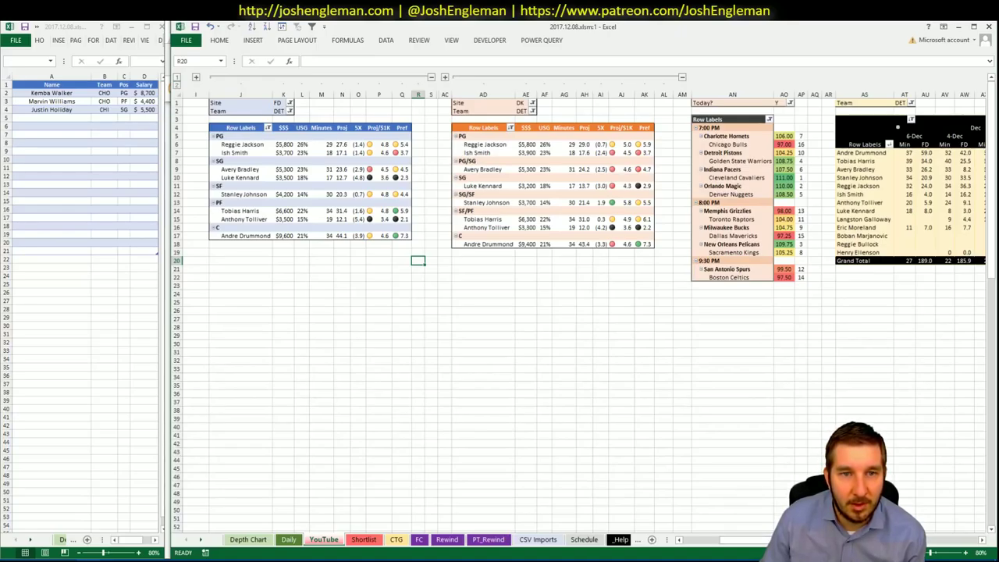
scroll(942, 546, "right", 5)
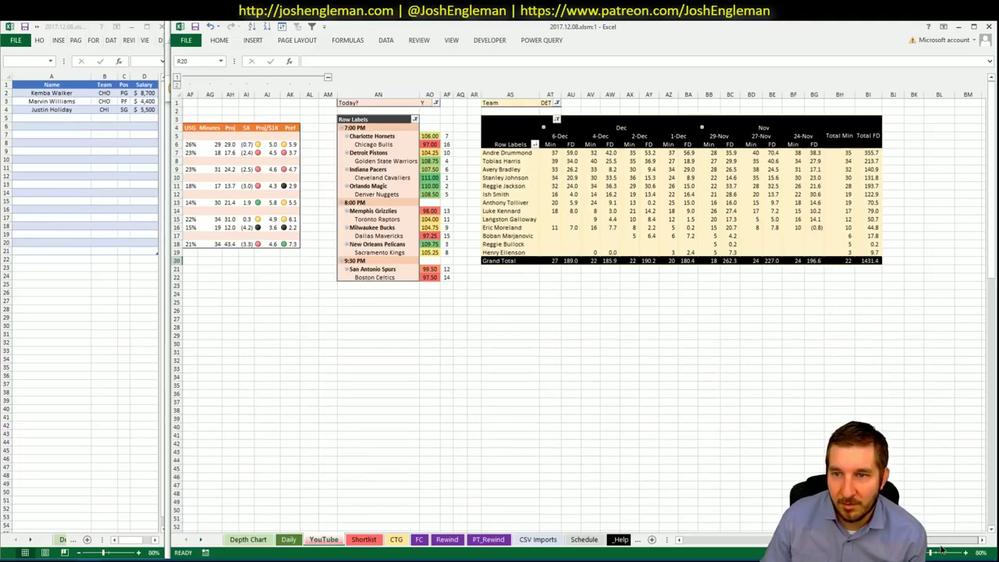
scroll(942, 550, "left", 5)
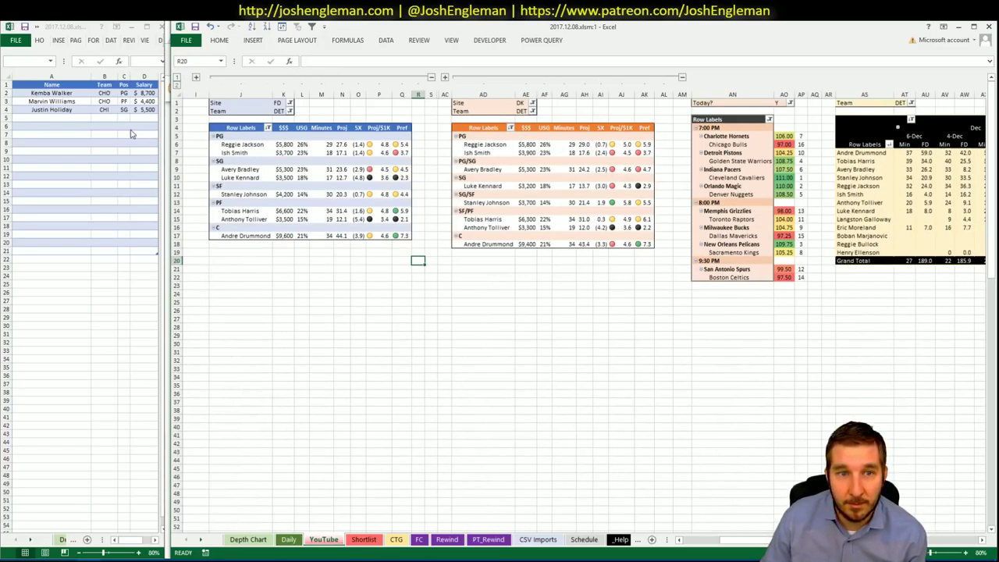
- Add Reggie Jackson in the first empty Name row of the shortlist
left_click(70, 117)
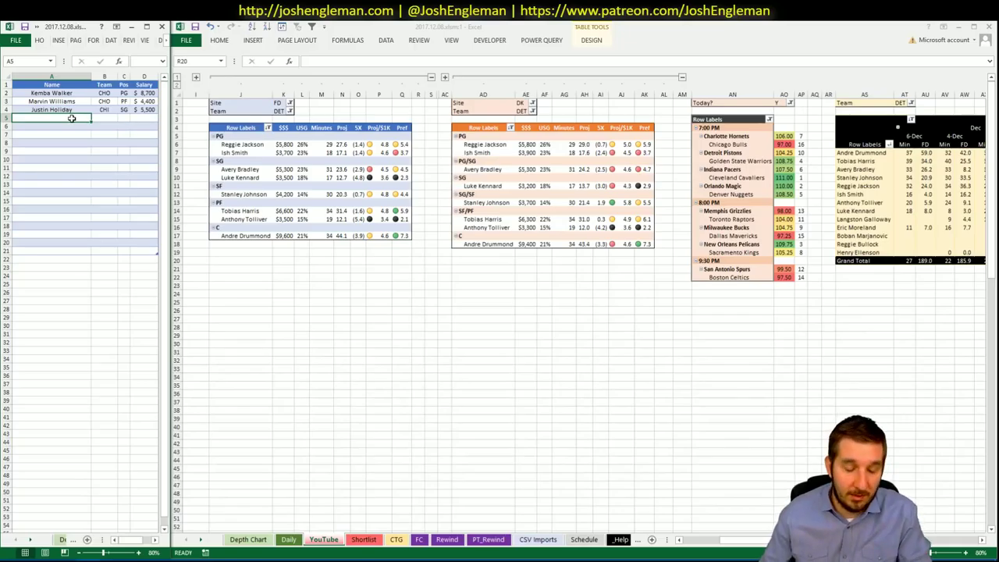
type("Reggie")
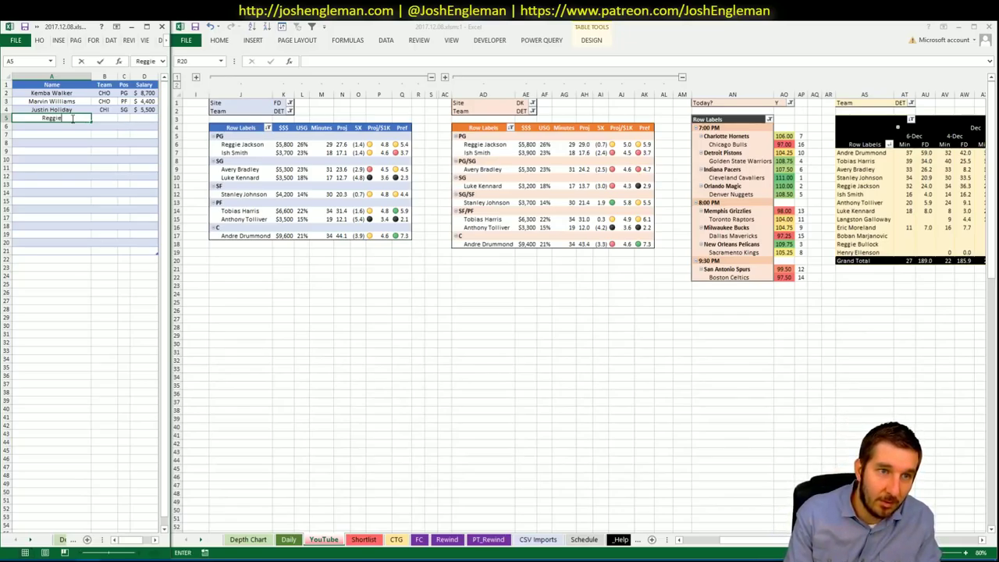
type(" Jackson")
key("Return")
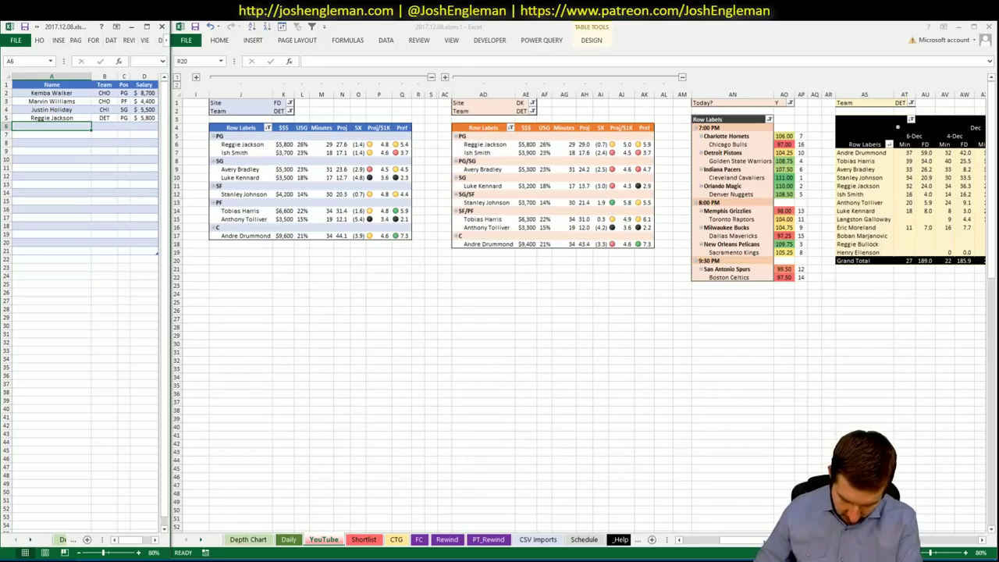
- Check Detroit's recent game log and add Tobias Harris to the shortlist below Reggie Jackson
left_click(764, 541)
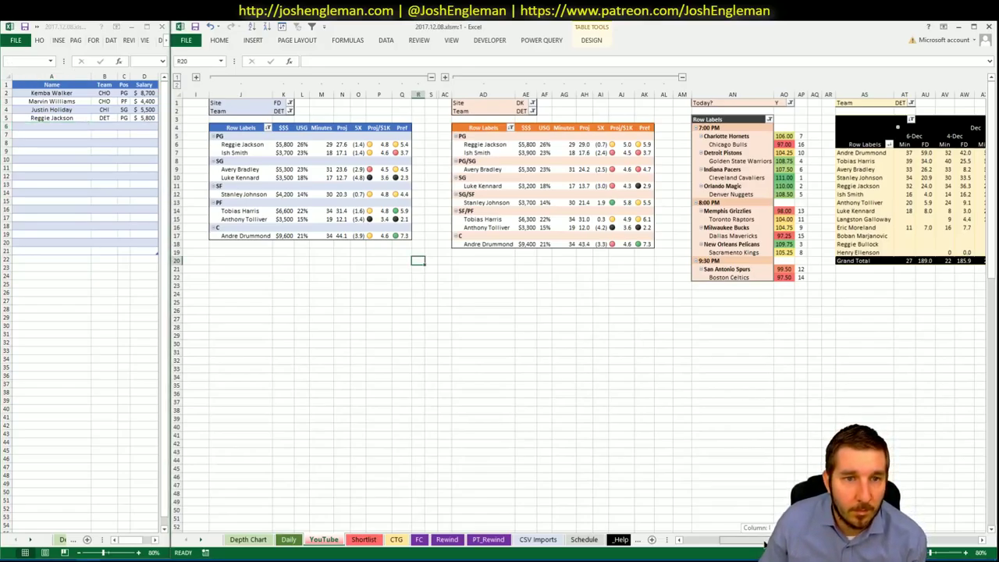
left_click_drag(764, 542, 768, 541)
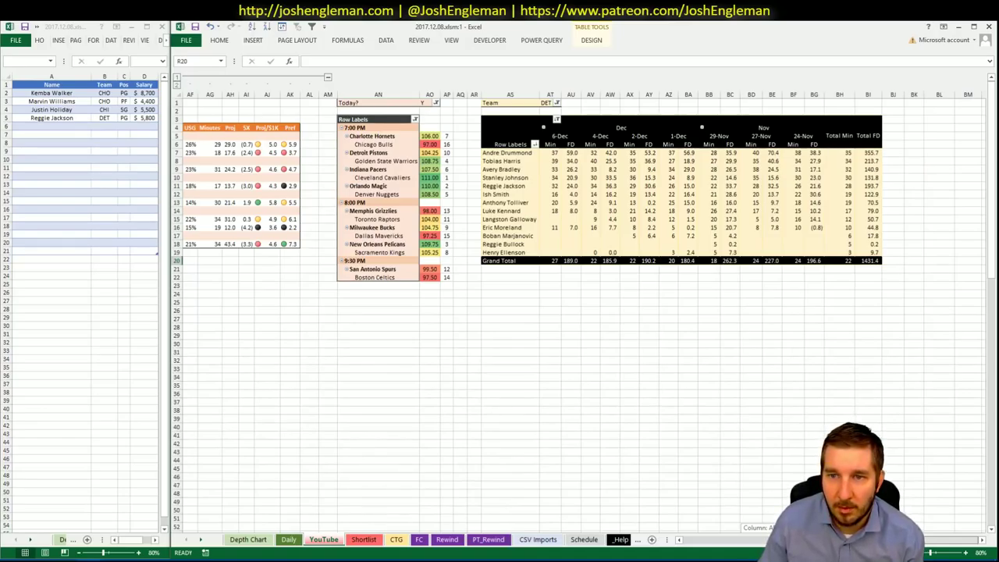
left_click_drag(769, 541, 764, 542)
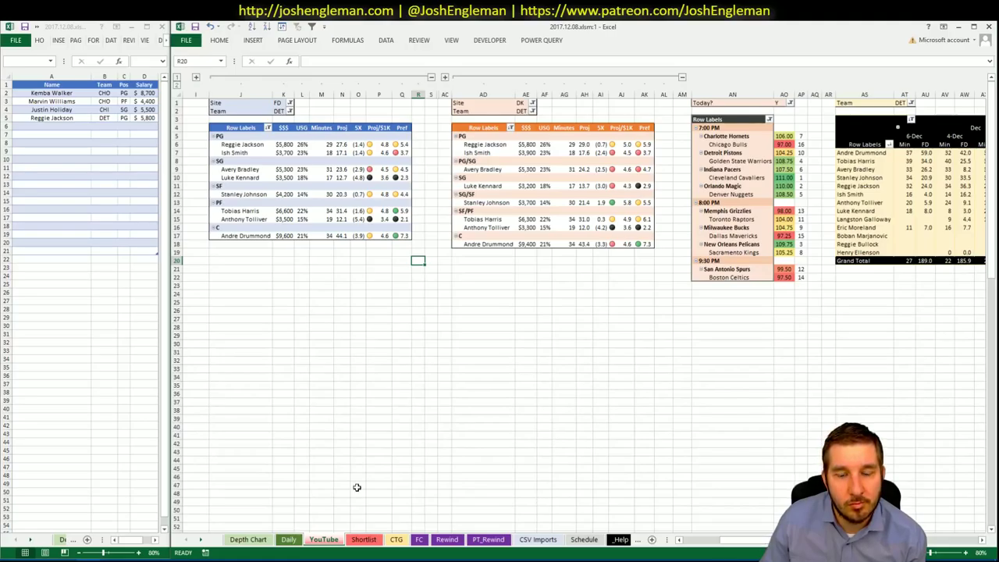
left_click(284, 336)
left_click(74, 125)
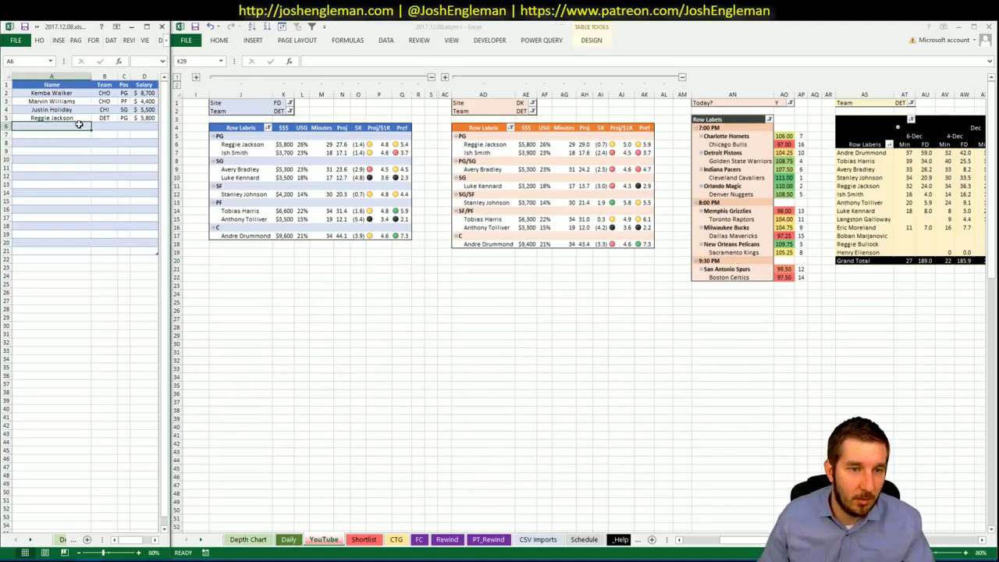
type("Tobias H")
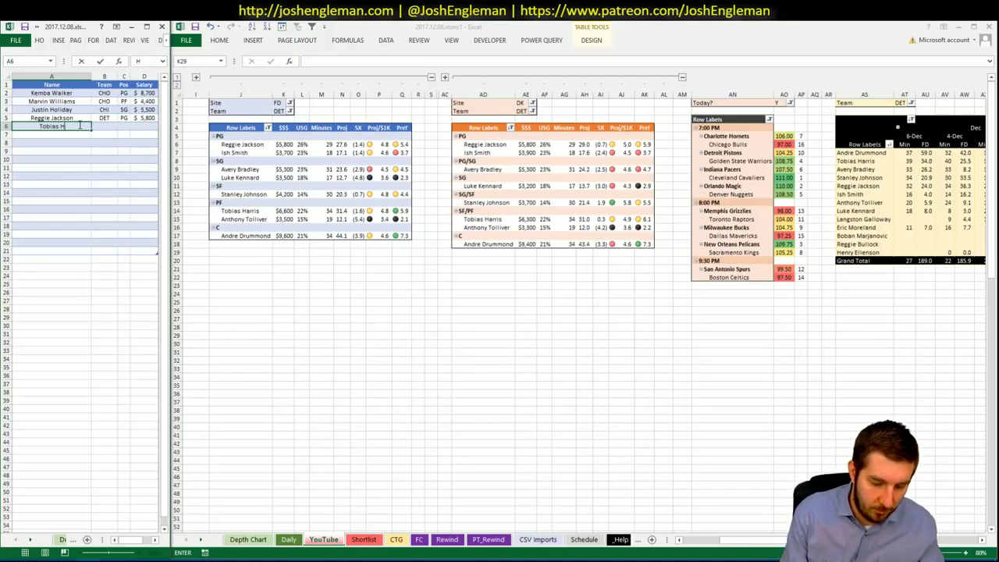
type("arris")
key("Return")
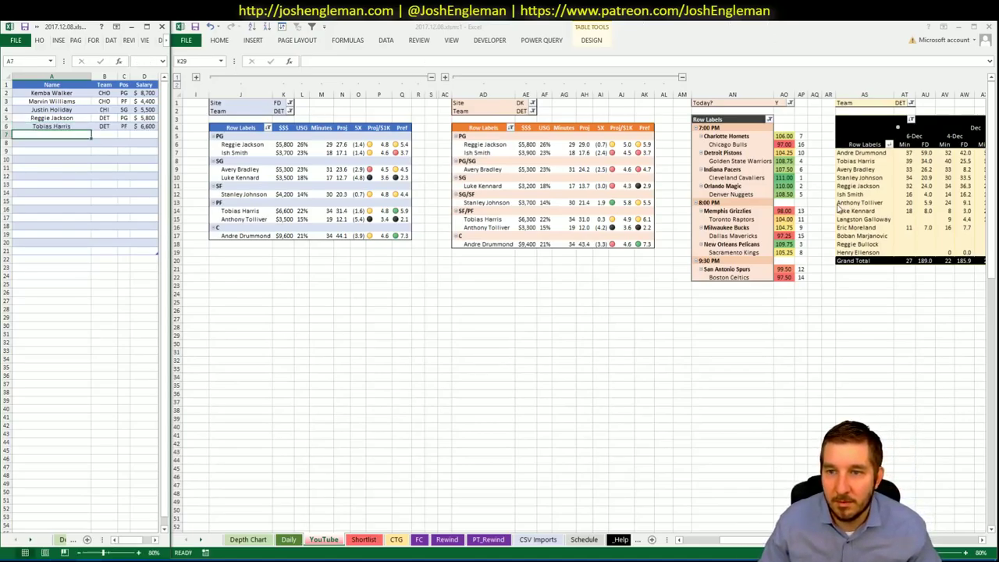
left_click(229, 268)
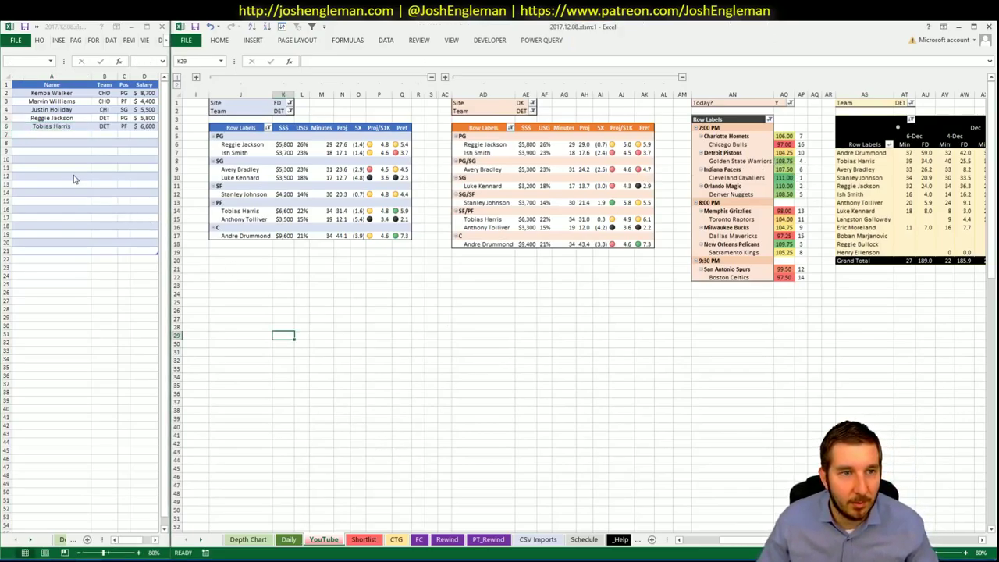
left_click(70, 129)
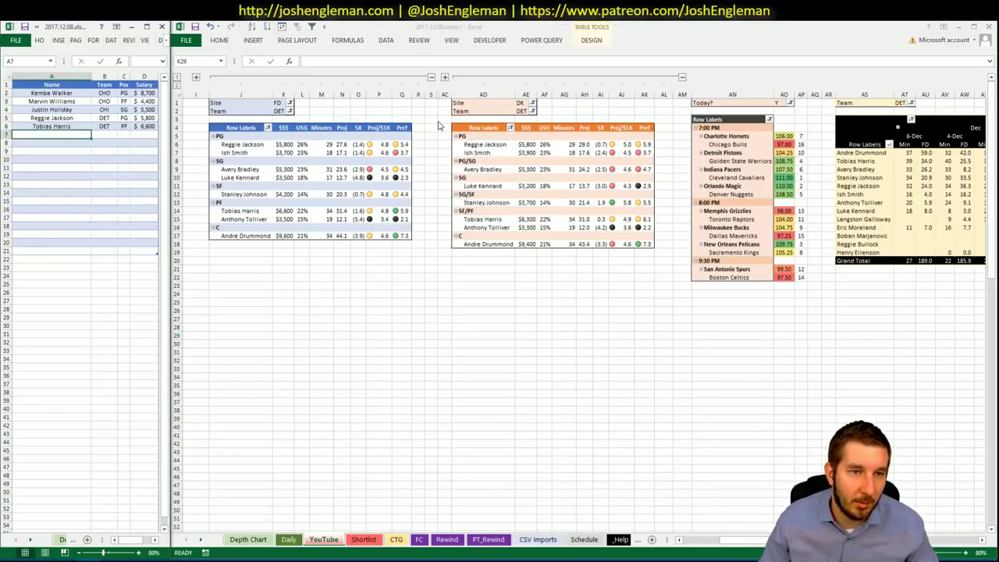
left_click(279, 111)
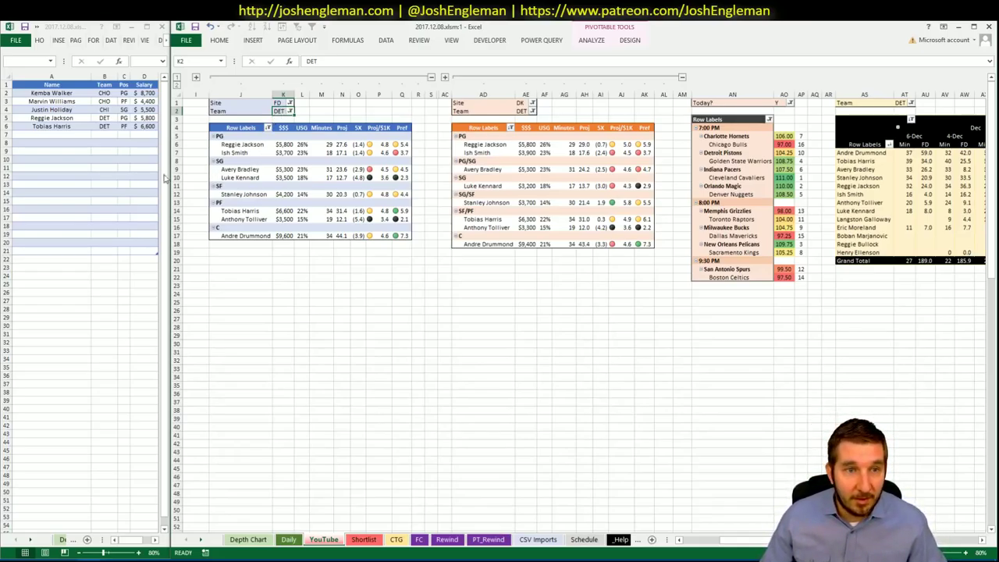
left_click(82, 135)
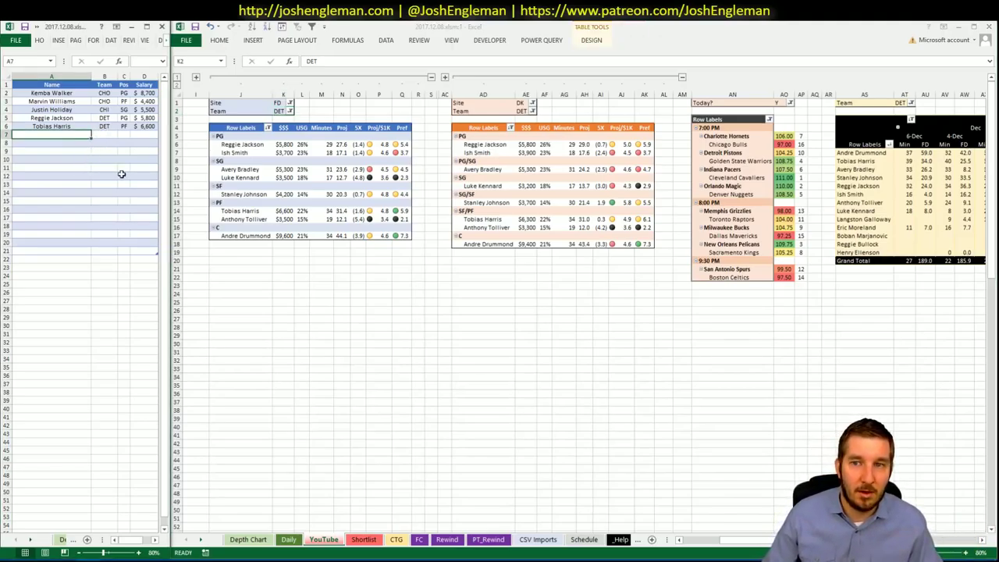
- Set the team filter to GSW in the FD, DK and recent game log pivot tables
left_click(277, 111)
type("G")
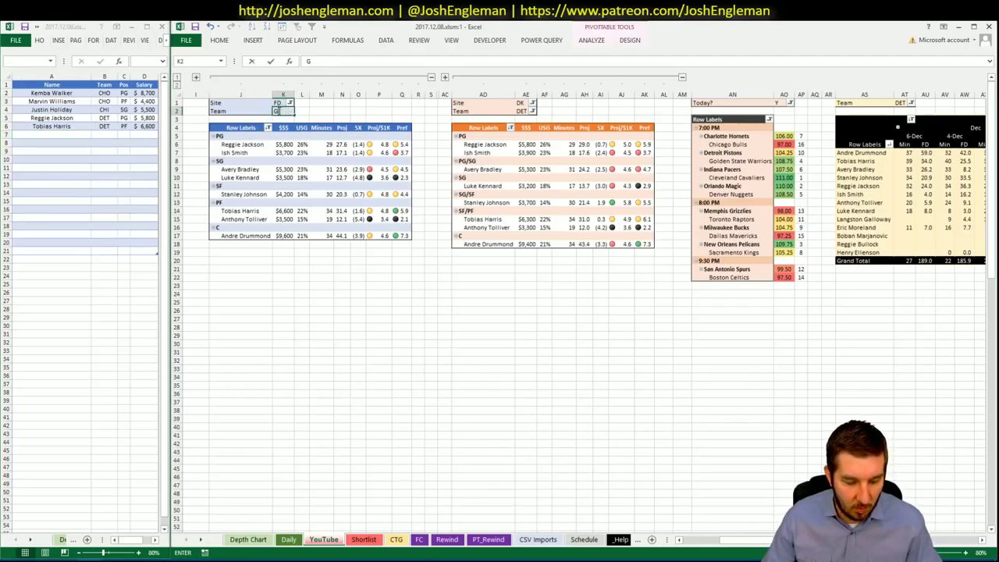
type("SW")
key("Return")
left_click(525, 110)
key("ctrl+a")
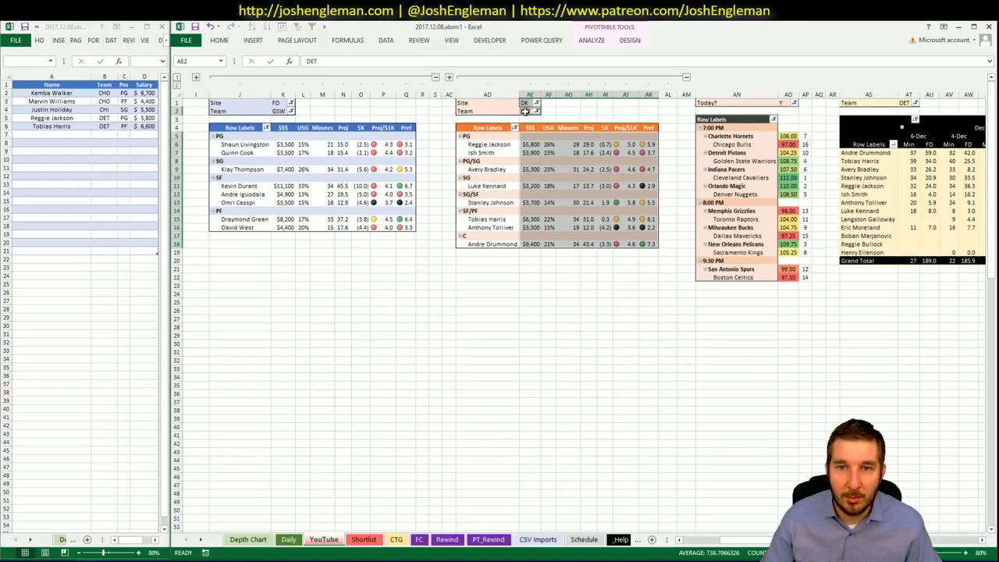
left_click(525, 111)
type("GSW")
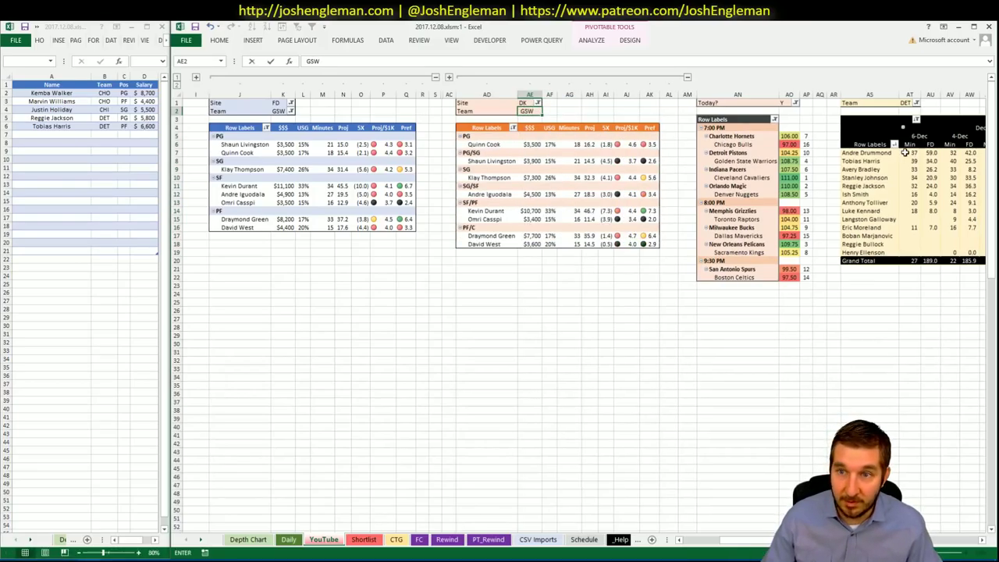
key("Tab")
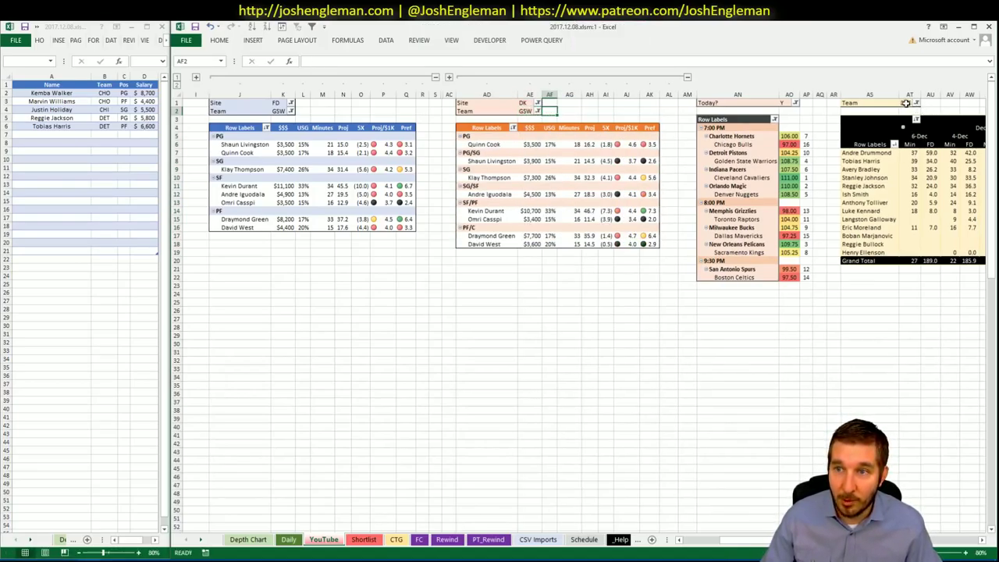
left_click(905, 103)
type("GSW")
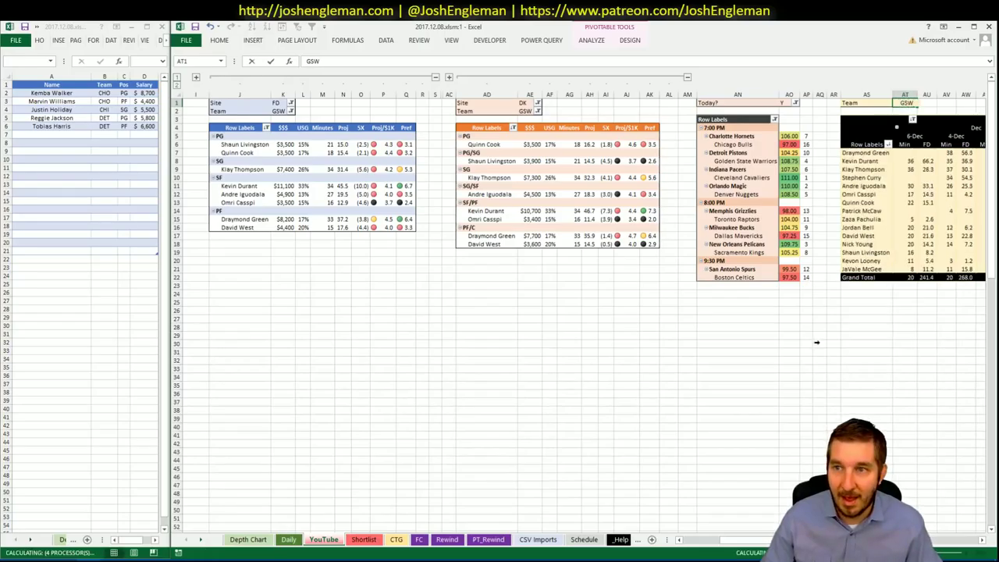
left_click(402, 333)
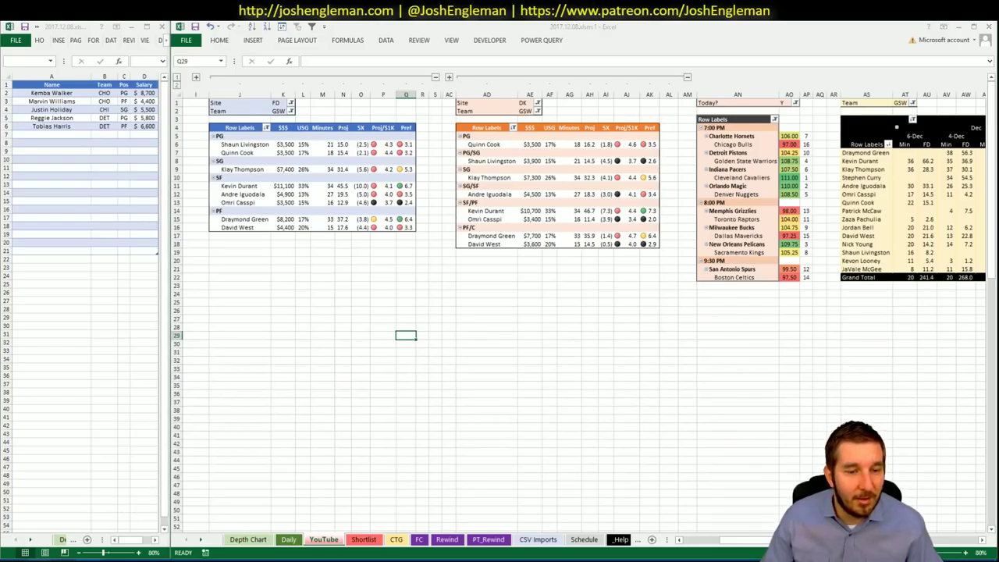
- Switch to the FantasyCruncher FanDuel lineup page and limit the game filter to Golden State's players
key("alt+Tab")
left_click(344, 36)
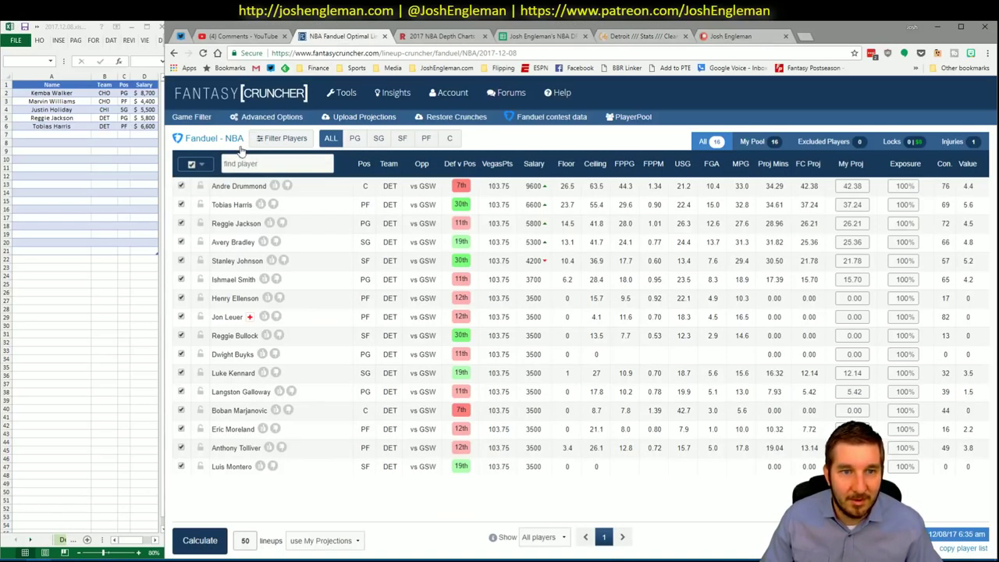
left_click(191, 117)
left_click(185, 183)
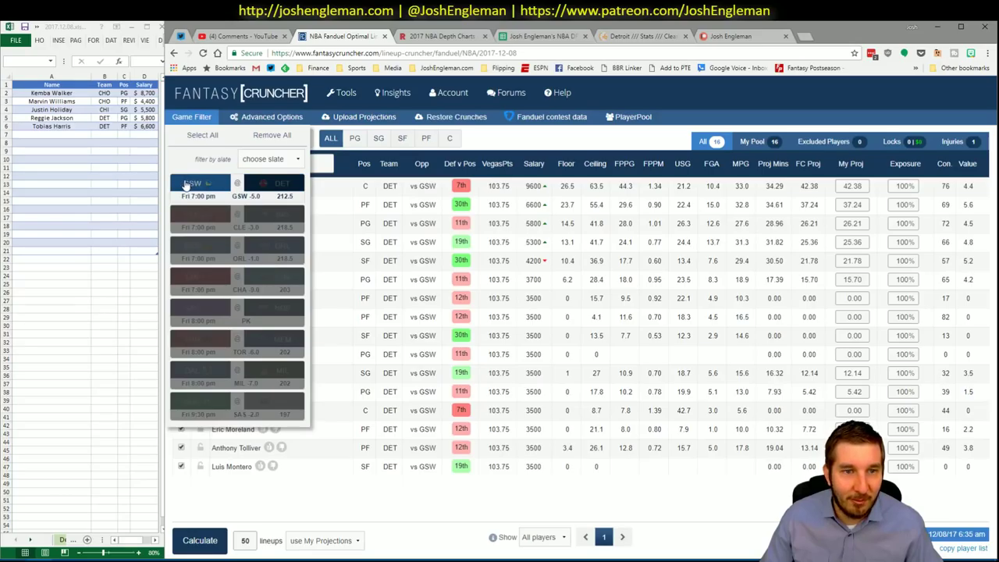
left_click(233, 181)
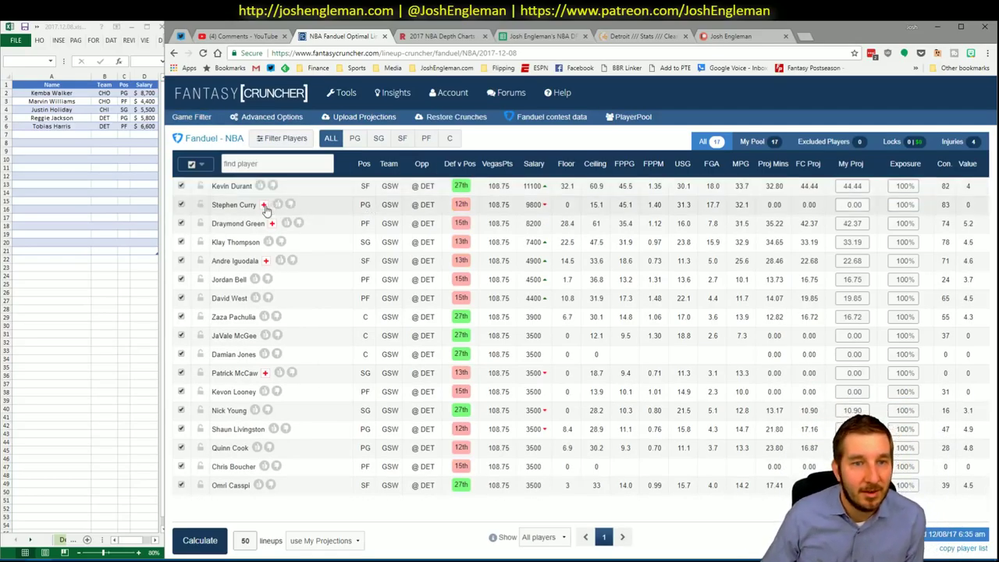
- Review the news and game logs of Kevin Durant and Klay Thompson
left_click(234, 186)
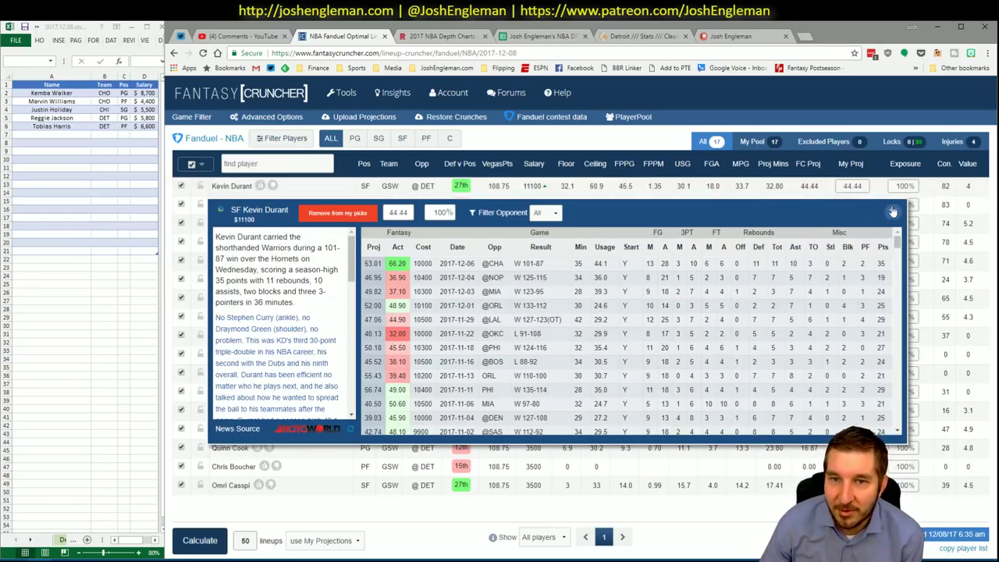
left_click(892, 211)
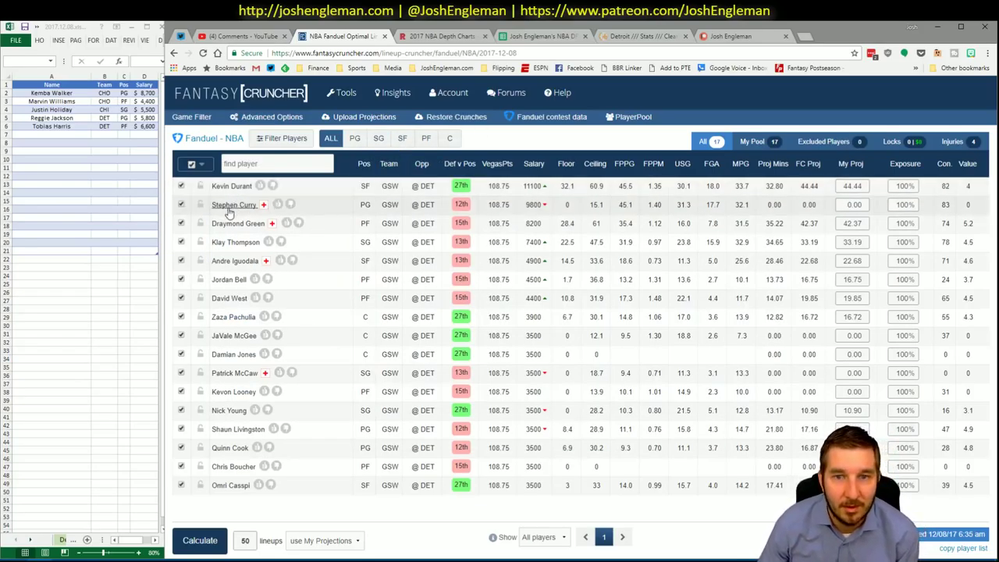
left_click(252, 244)
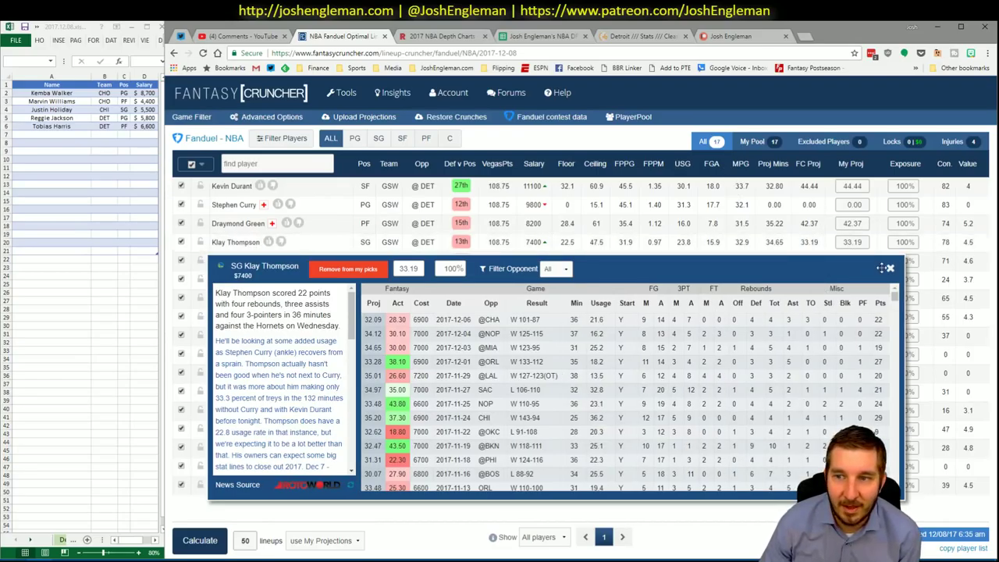
left_click(890, 269)
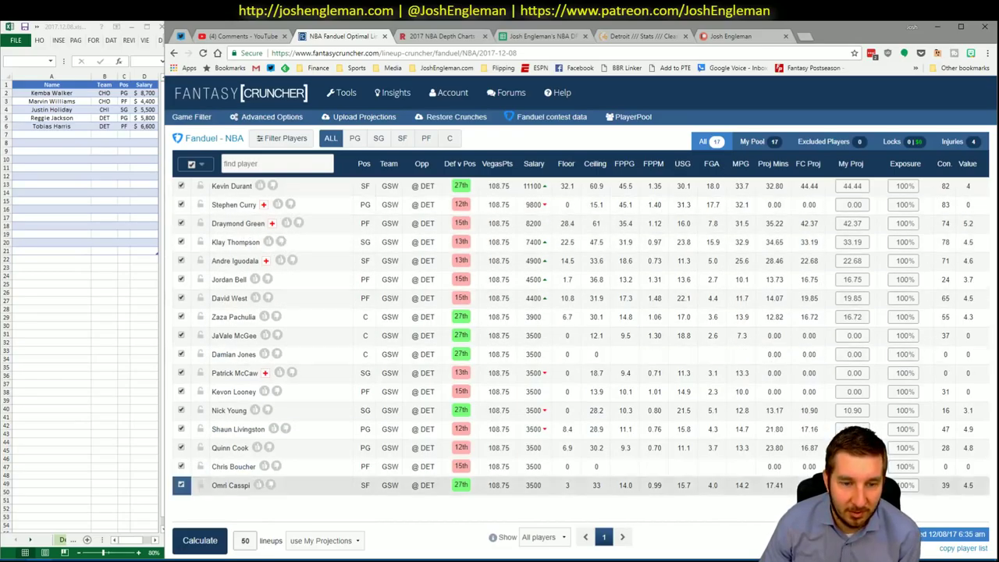
- Switch to the Cleaning the Glass page and search for "warriors" to open the Golden State Warriors team stats
left_click(93, 538)
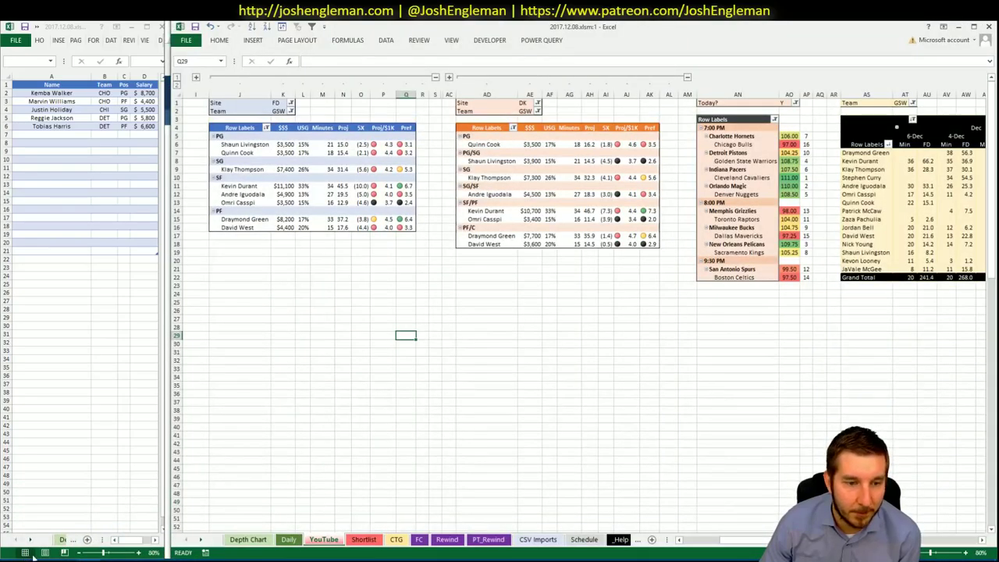
key("alt+Tab")
left_click(619, 37)
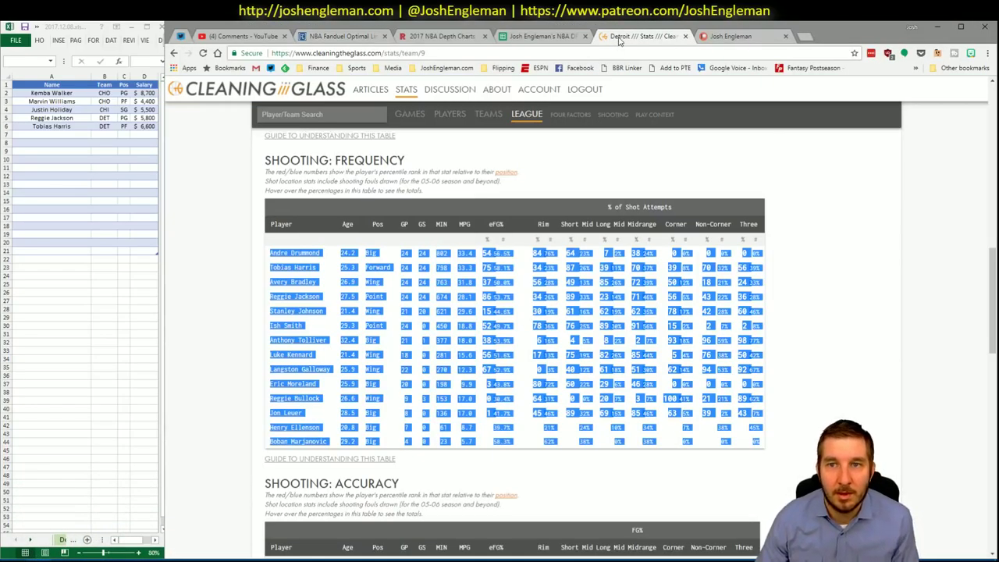
left_click(364, 117)
type("warriors")
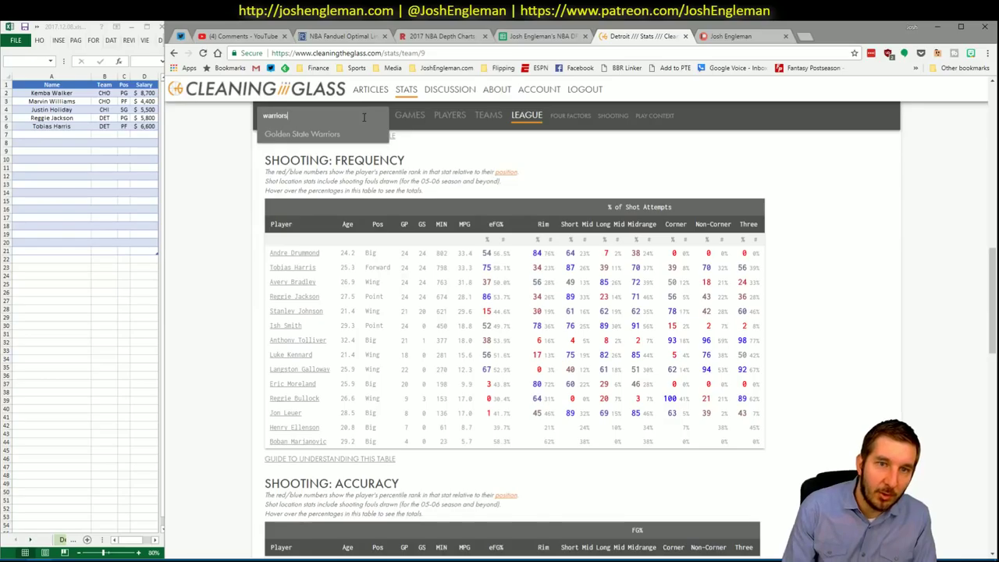
key("Return")
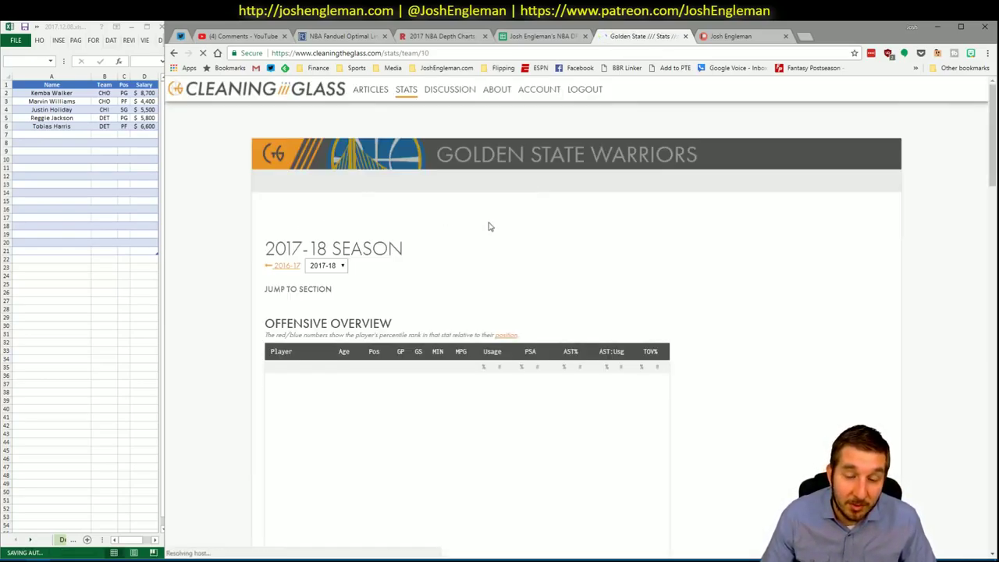
- Select all player rows of Golden State's Shooting: Frequency table, from Klay Thompson to Quinn Cook
scroll(203, 240, "down", 1)
scroll(203, 239, "down", 2)
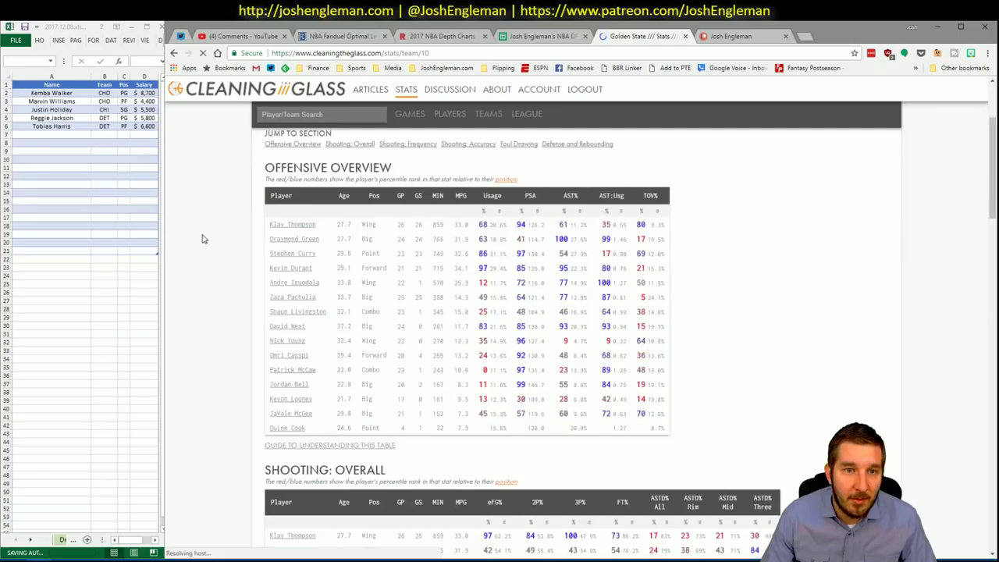
scroll(408, 240, "down", 8)
scroll(409, 240, "down", 1)
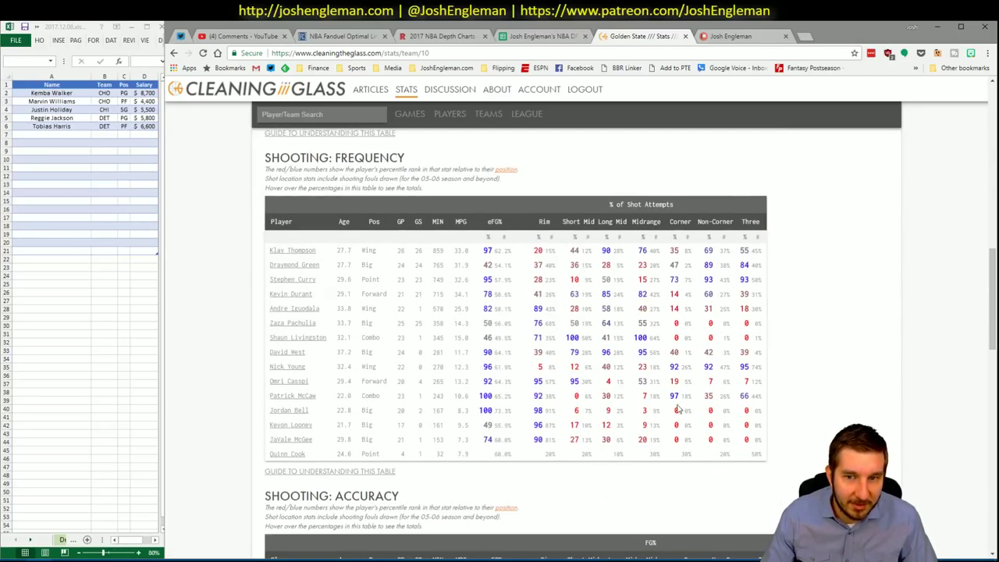
left_click_drag(761, 457, 267, 251)
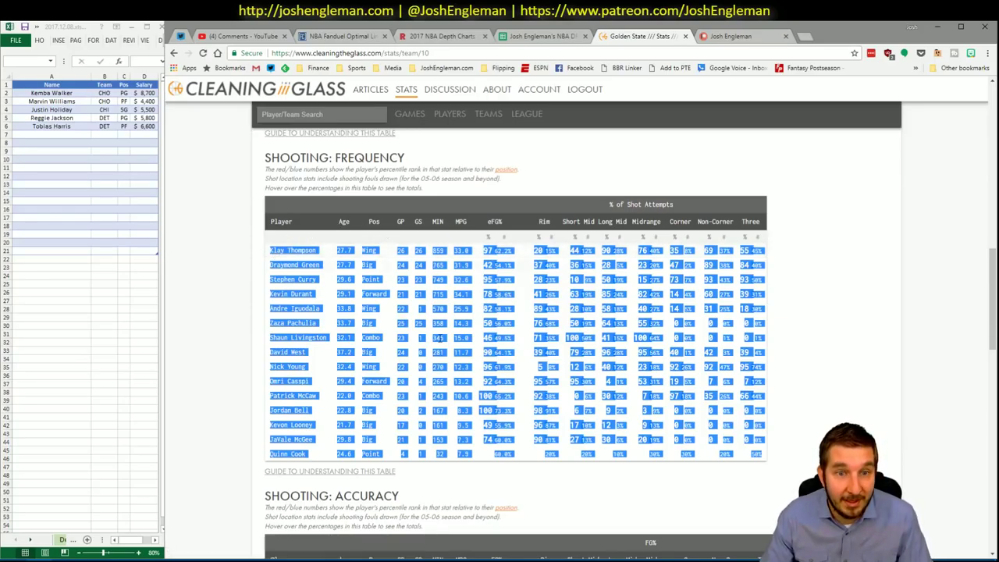
- Switch to the Excel workbook, refresh the CTG sheet with Golden State's shooting data and set the opponent to DET
mouse_move(86, 557)
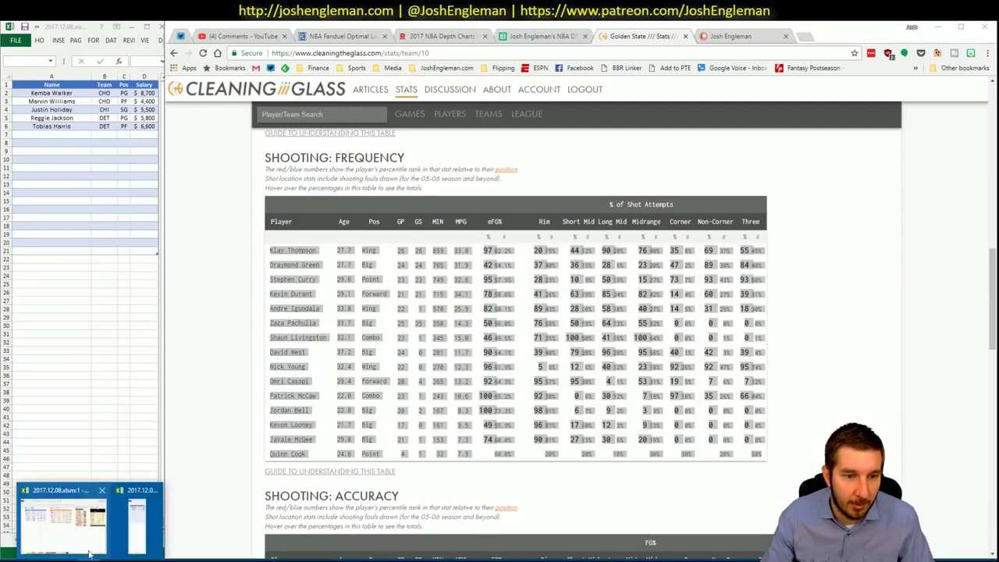
left_click(129, 515)
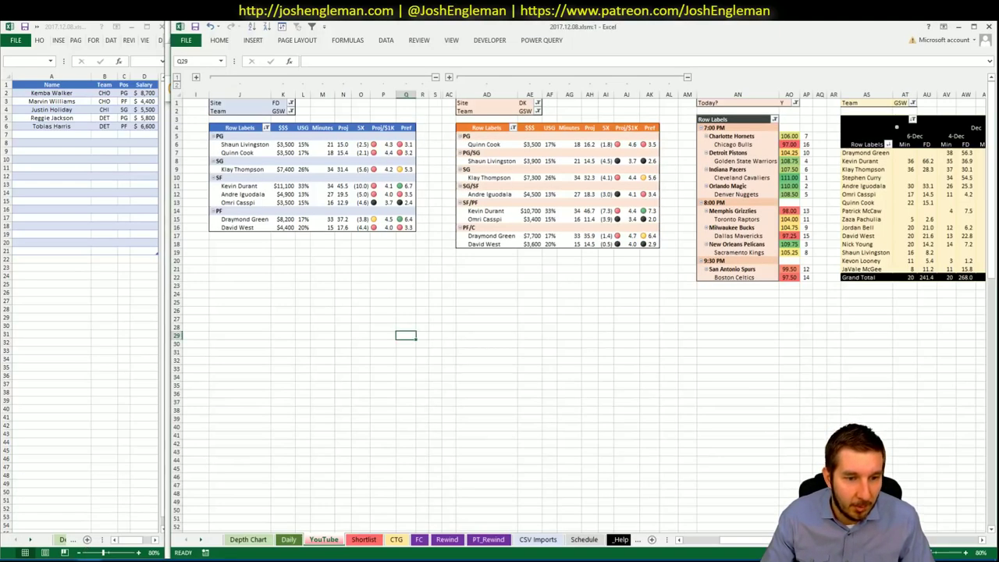
left_click(622, 311)
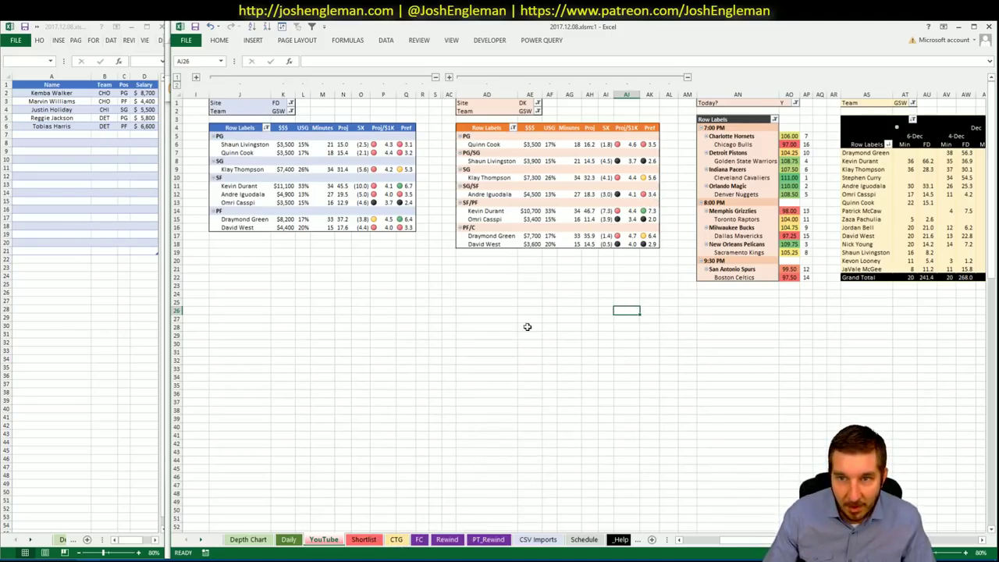
left_click(396, 539)
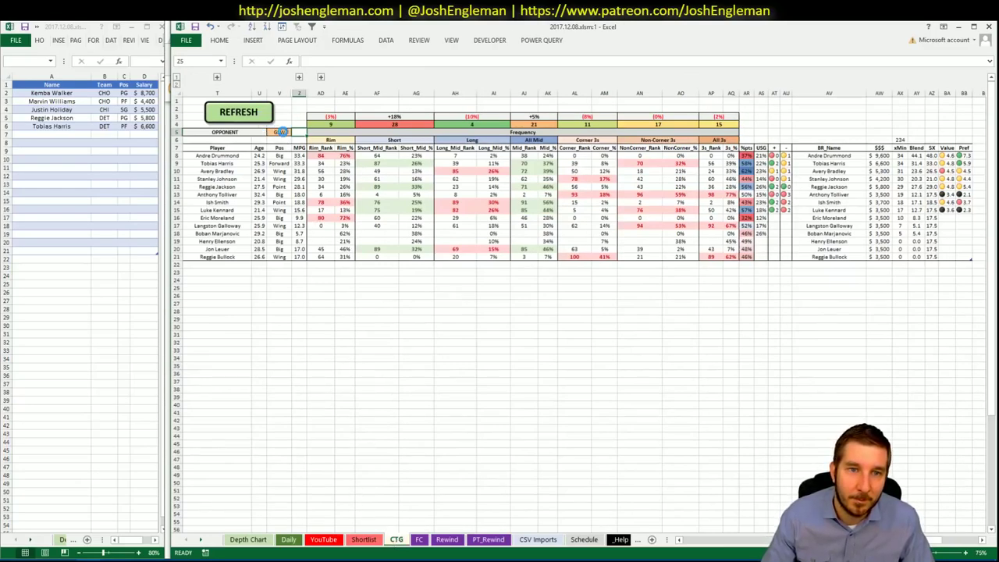
left_click(281, 132)
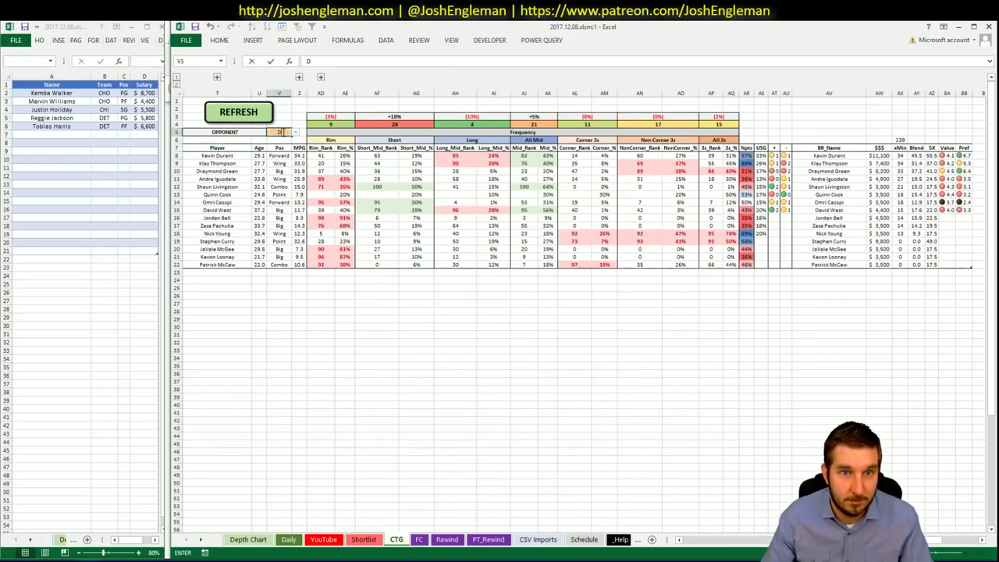
type("DET")
left_click(375, 295)
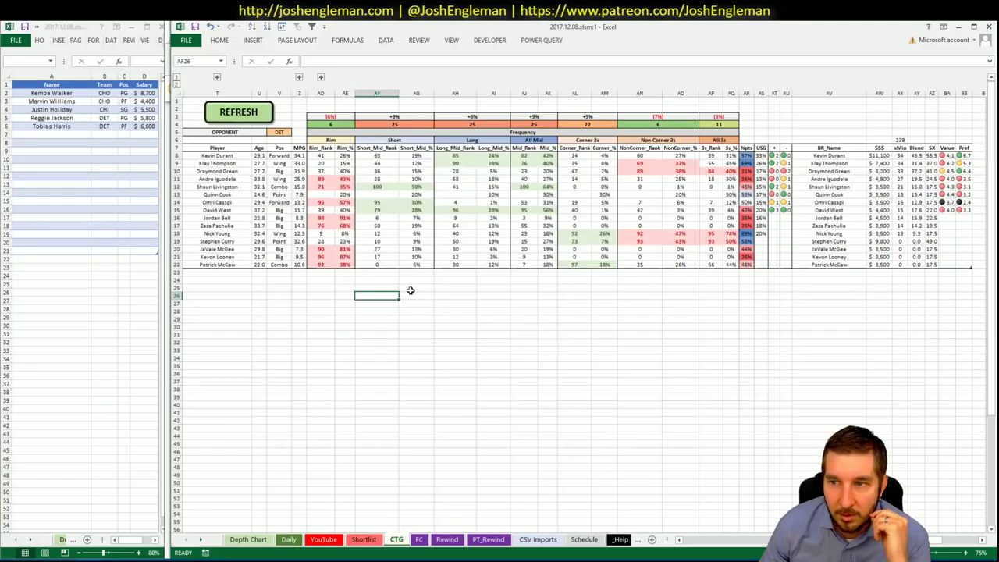
- Examine the Daily sheet, then compare Golden State's FD and DK projections with its recent game log on the YouTube sheet
left_click(289, 539)
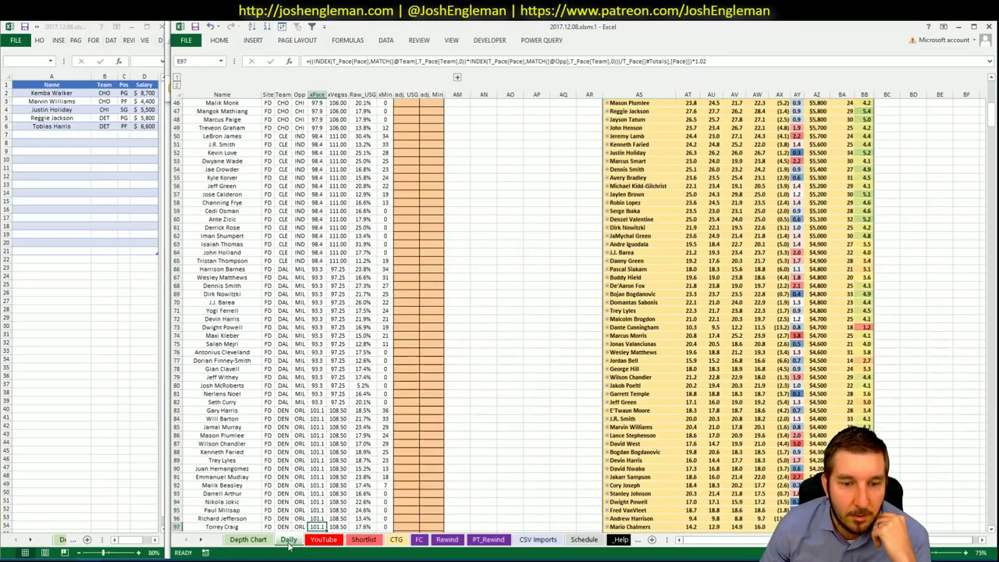
left_click(327, 539)
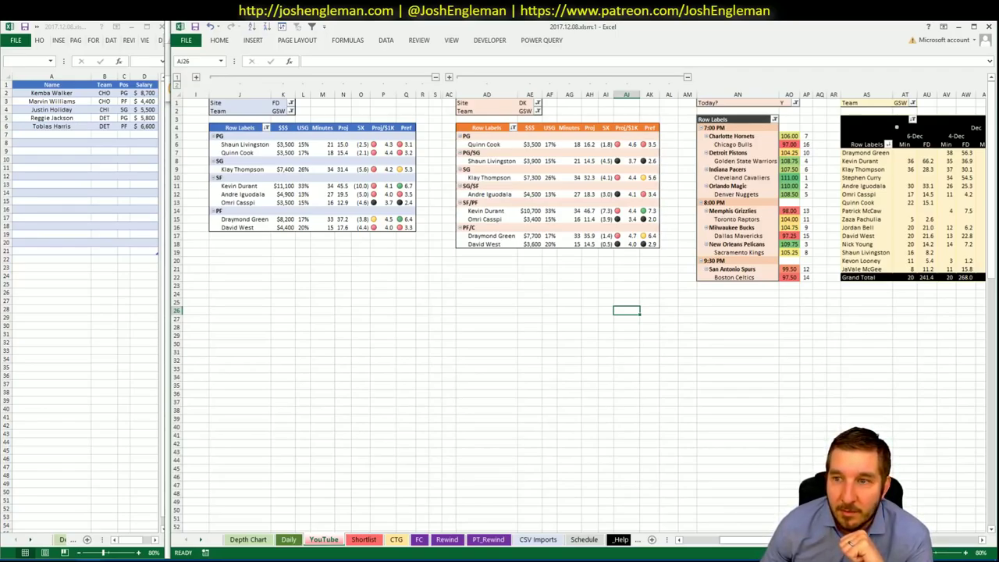
scroll(577, 313, "right", 3)
scroll(936, 543, "right", 1)
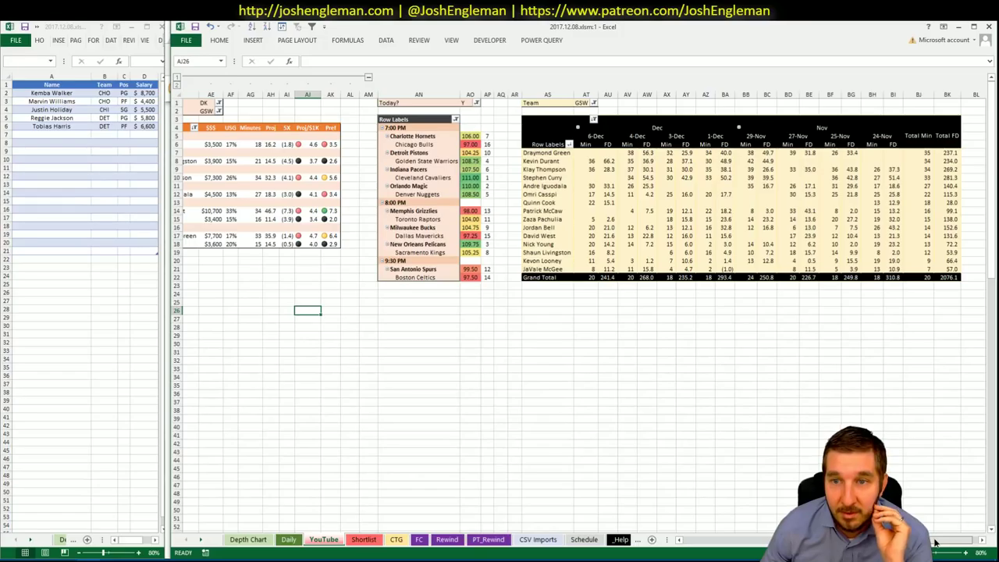
scroll(935, 543, "left", 4)
scroll(443, 311, "right", 2)
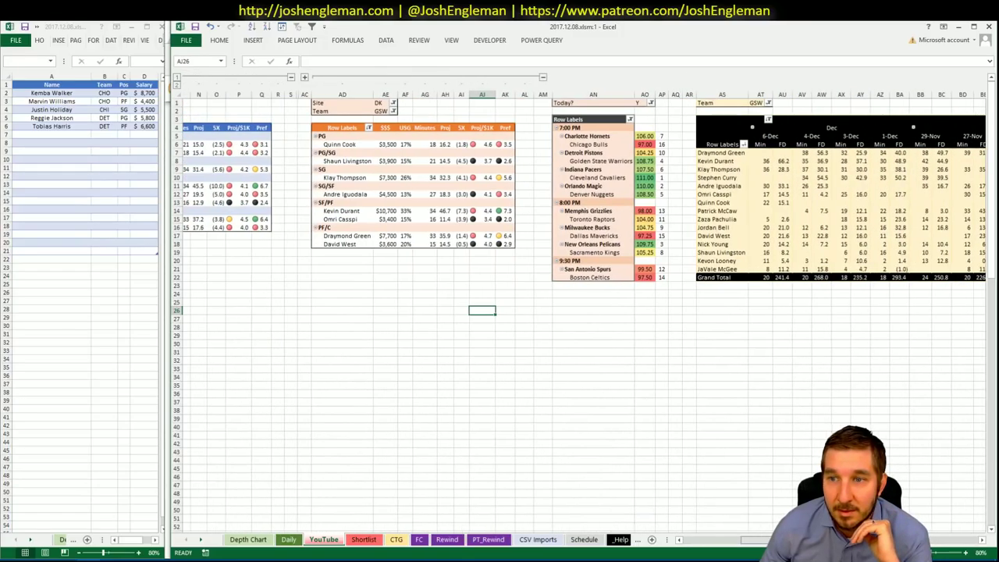
scroll(443, 312, "left", 2)
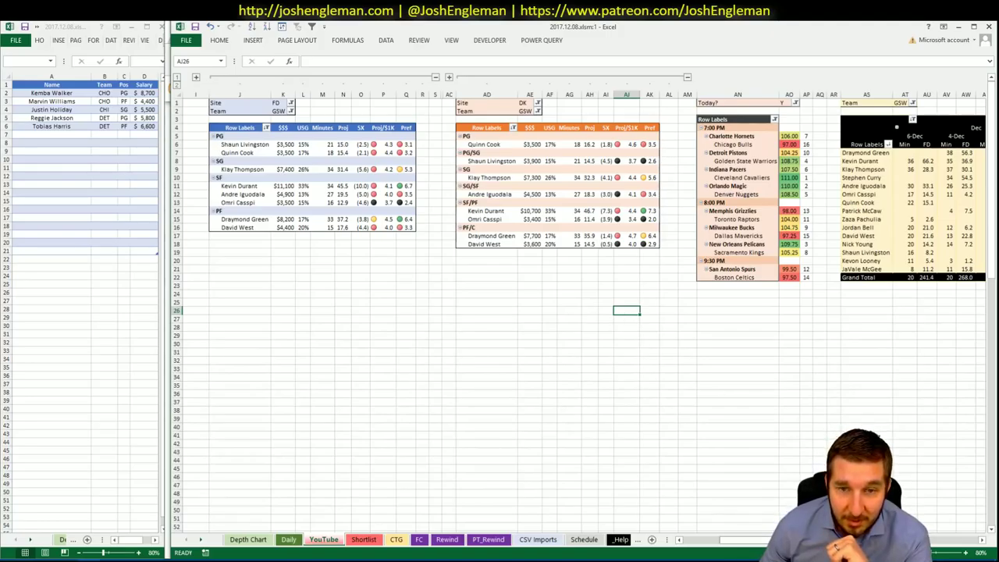
scroll(578, 312, "right", 5)
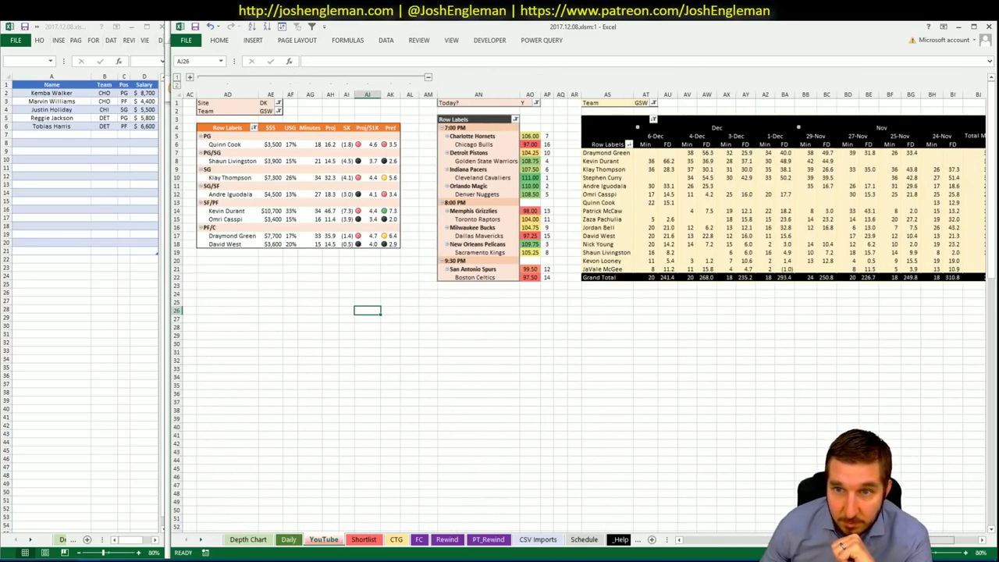
scroll(724, 532, "left", 10)
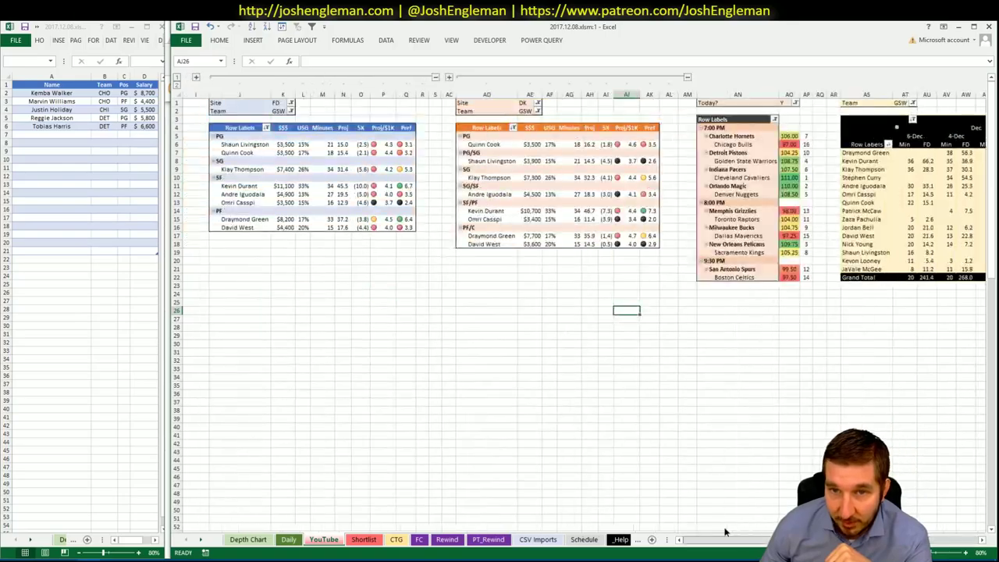
left_click(306, 260)
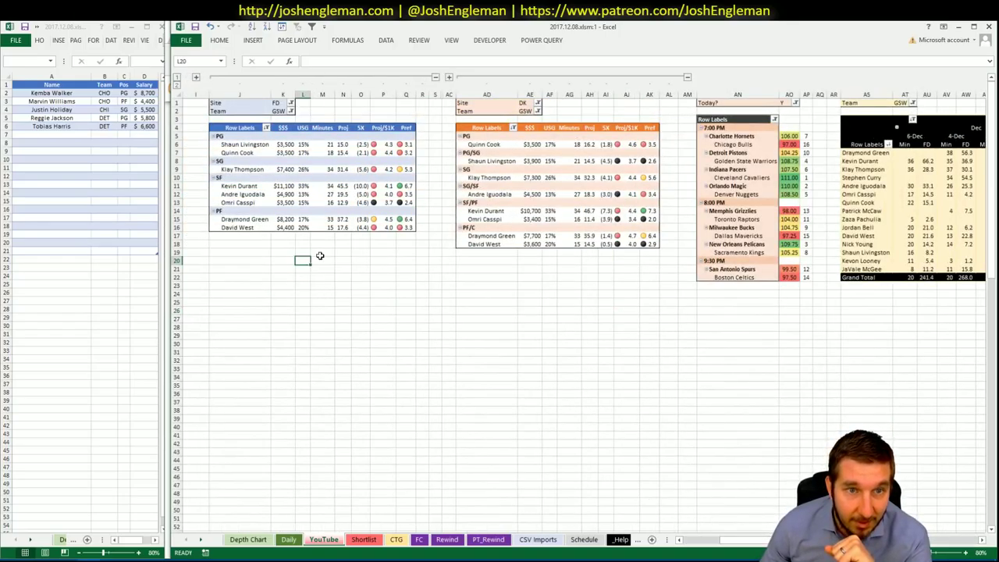
- Add Kevin Durant to the shortlist below Tobias Harris
left_click(68, 132)
type("Kevin Durant")
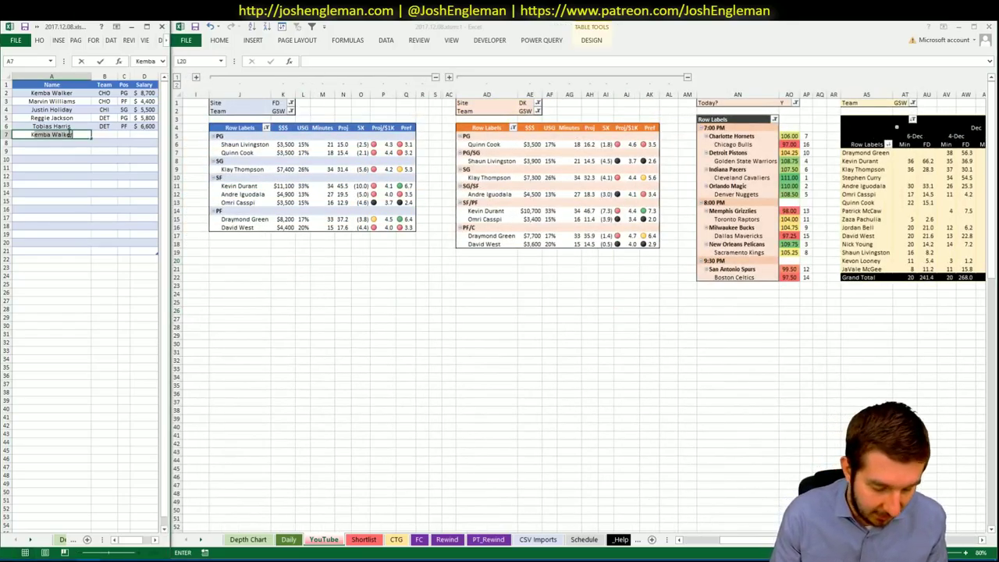
key("Return")
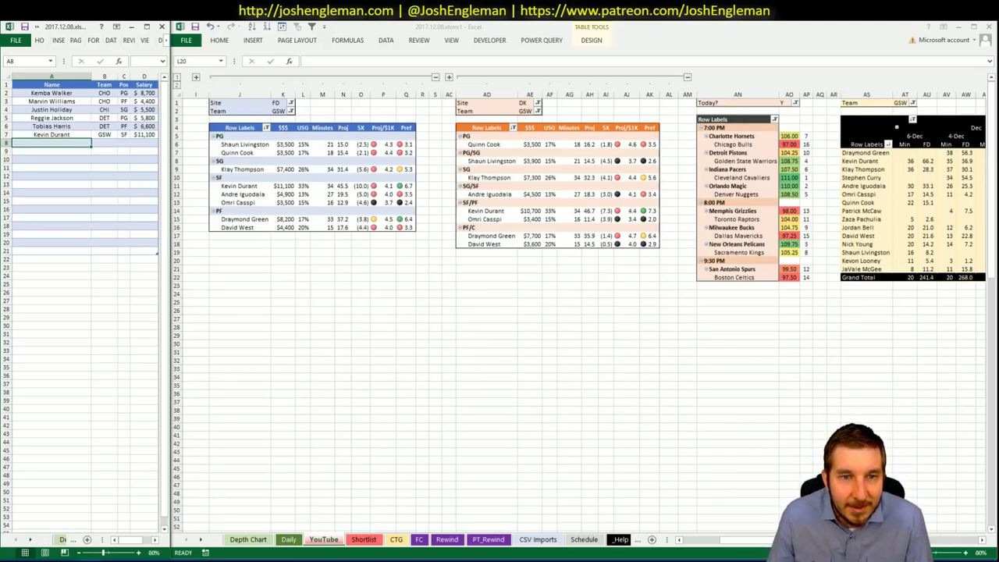
- Check Golden State's recent game log and add Draymond Green to the shortlist below Kevin Durant
scroll(547, 313, "right", 8)
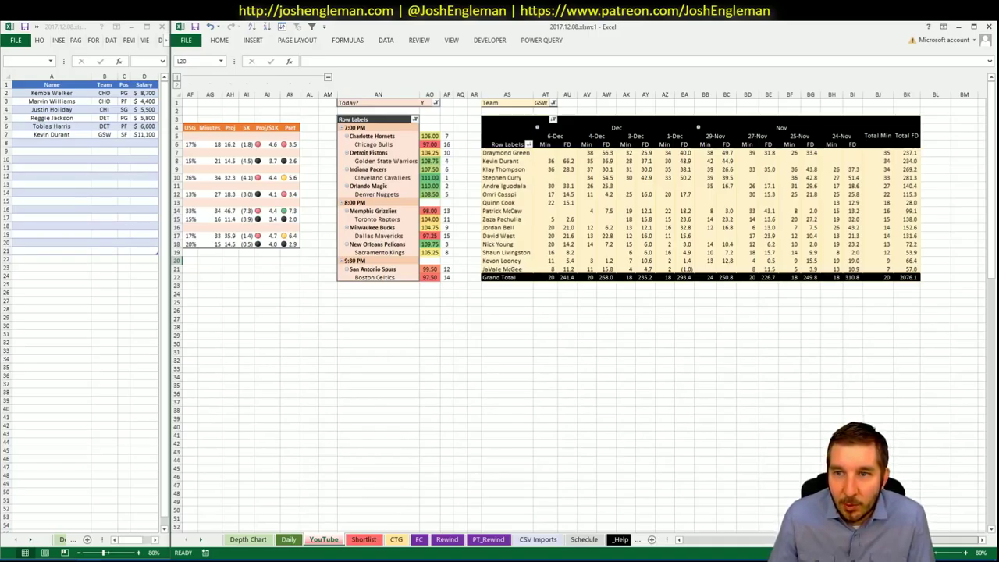
scroll(546, 312, "left", 8)
left_click(39, 143)
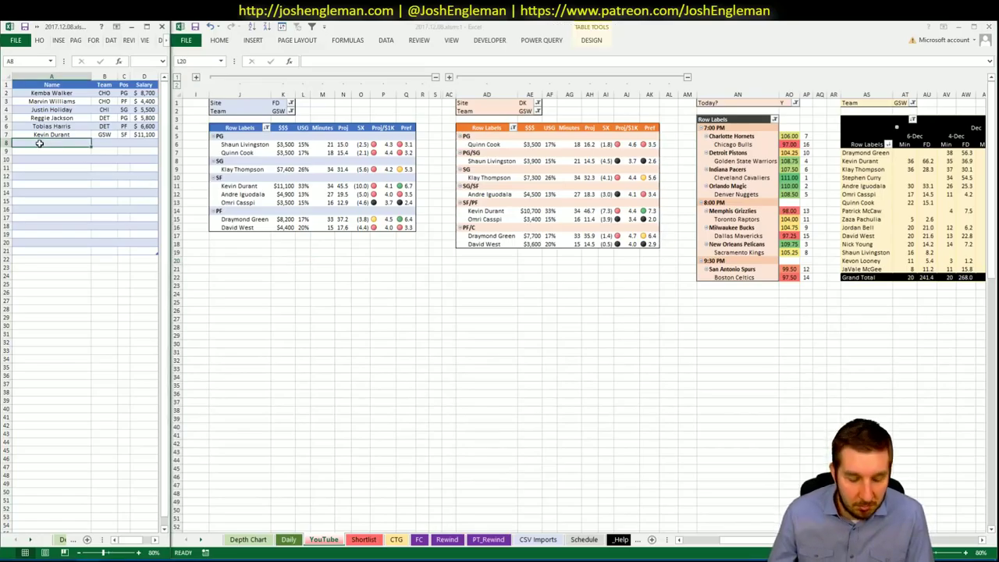
type("Draymond Gr")
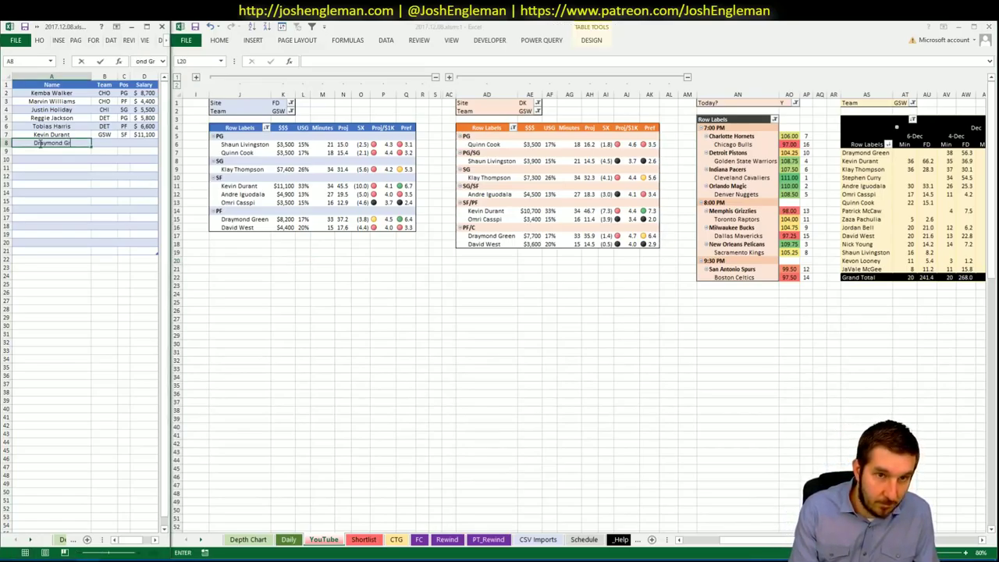
type("een")
key("Return")
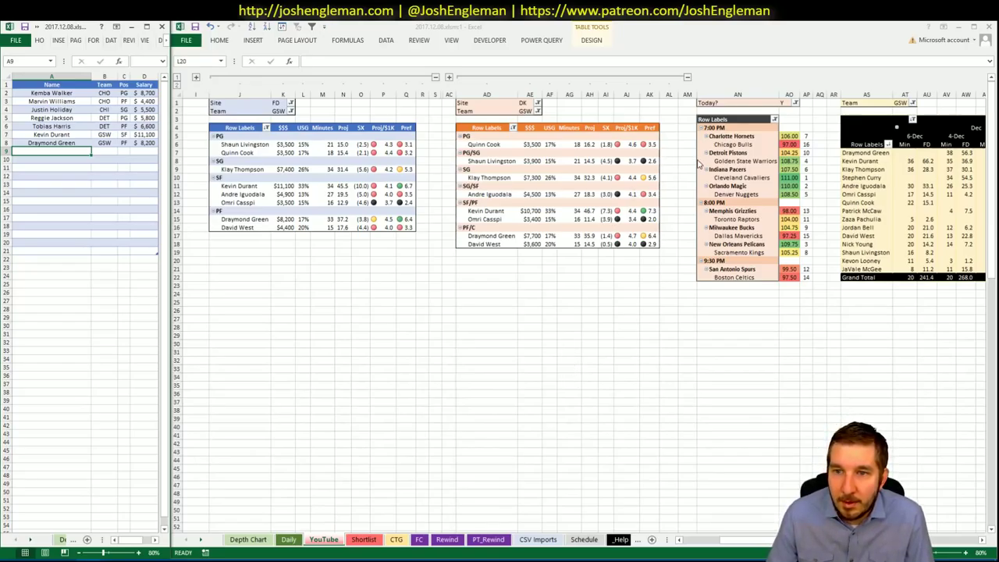
- Set the team filter of the FD projections pivot table to IND
left_click(302, 260)
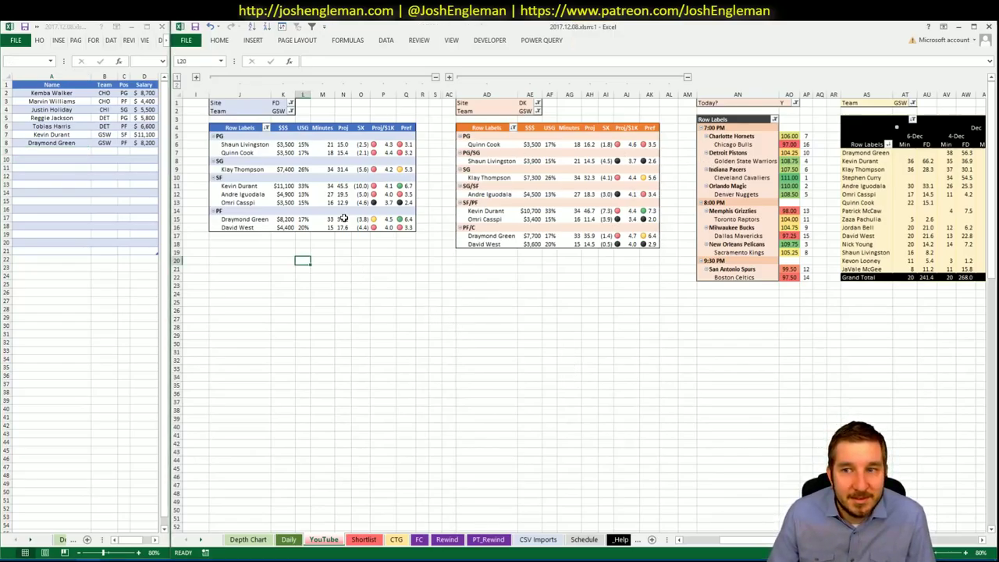
left_click(279, 122)
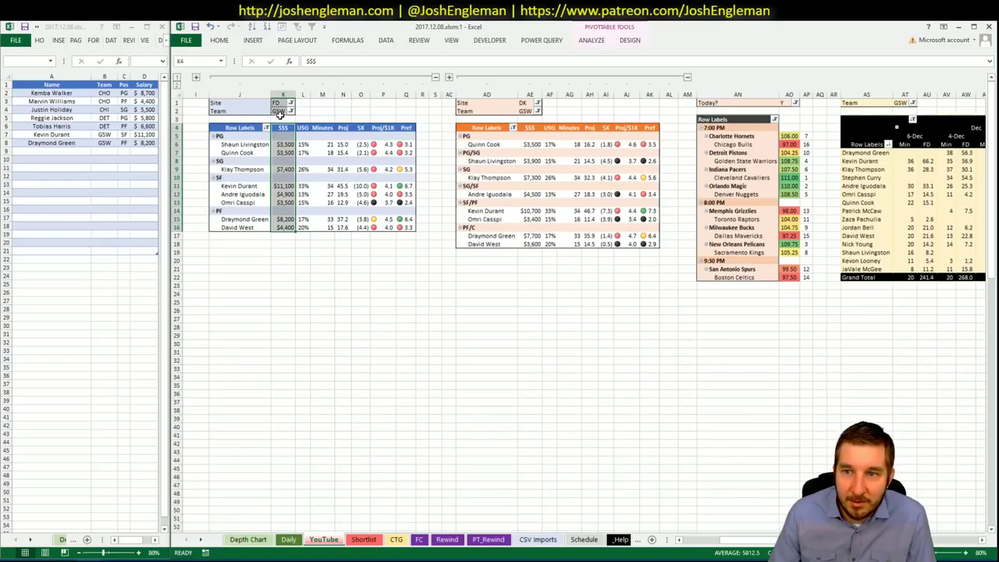
left_click(279, 111)
key("ctrl+a")
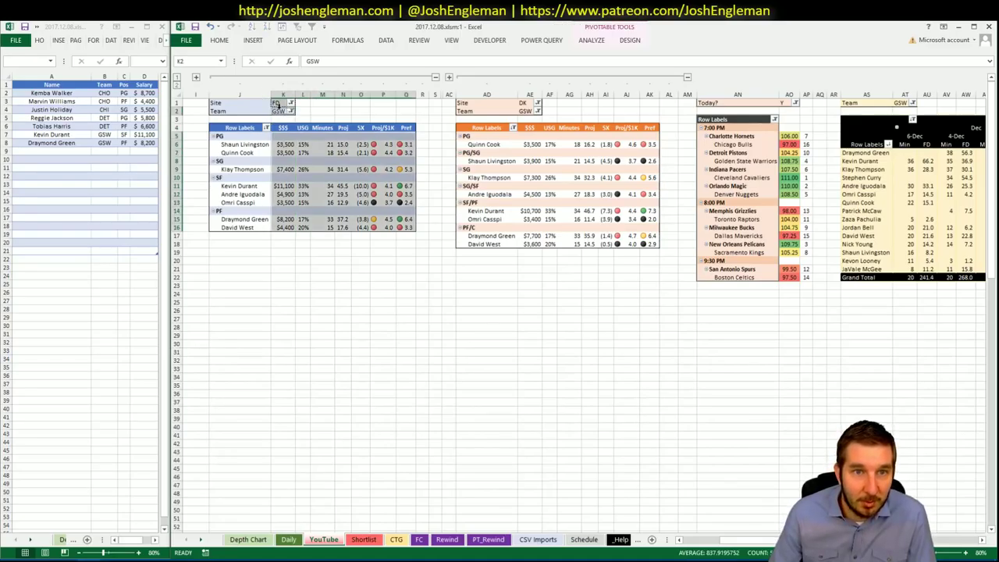
left_click(279, 110)
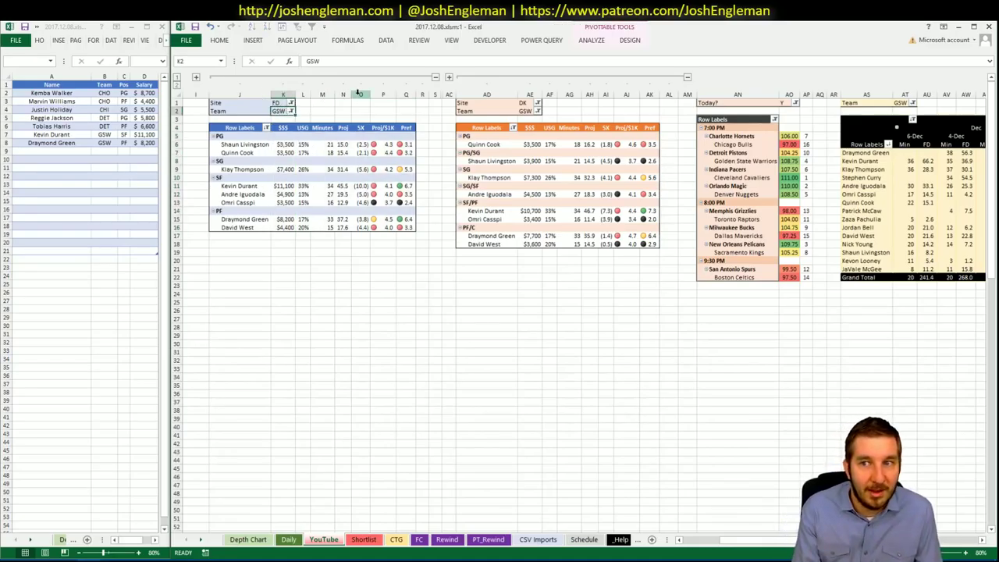
type("IND")
key("Return")
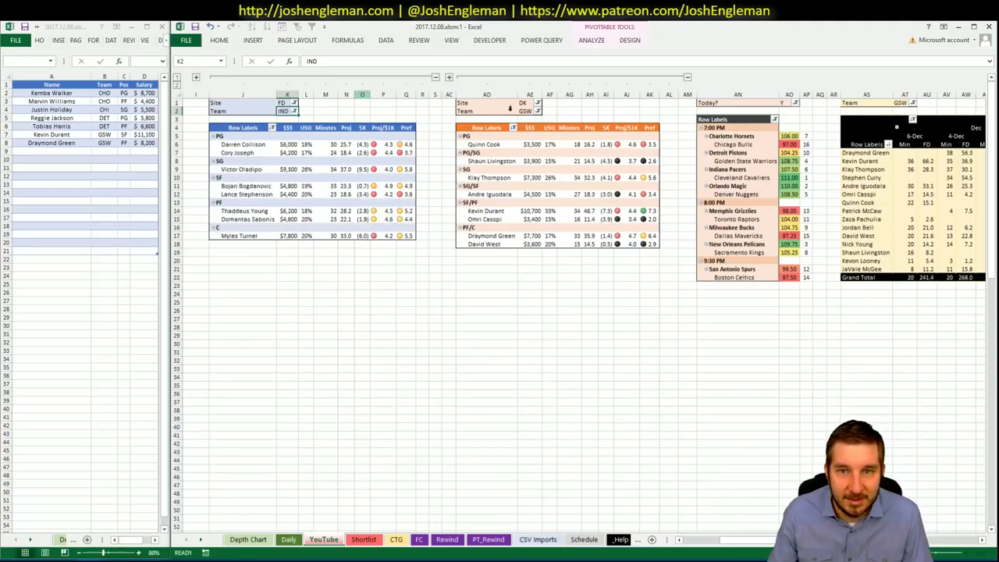
- Set the team filter to IND in the DK projections and recent game log pivot tables
left_click(529, 112)
type("IND")
key("Tab")
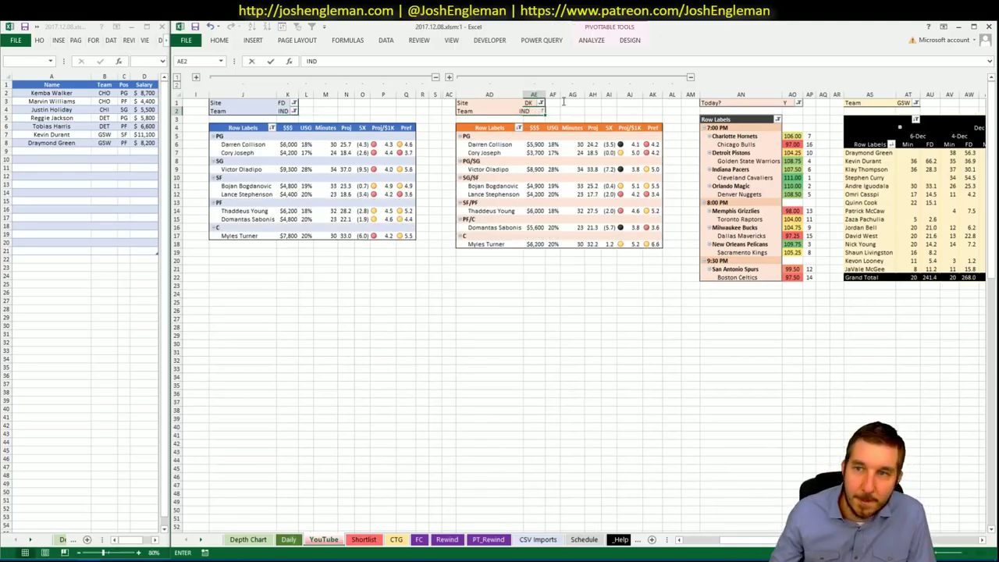
left_click(905, 103)
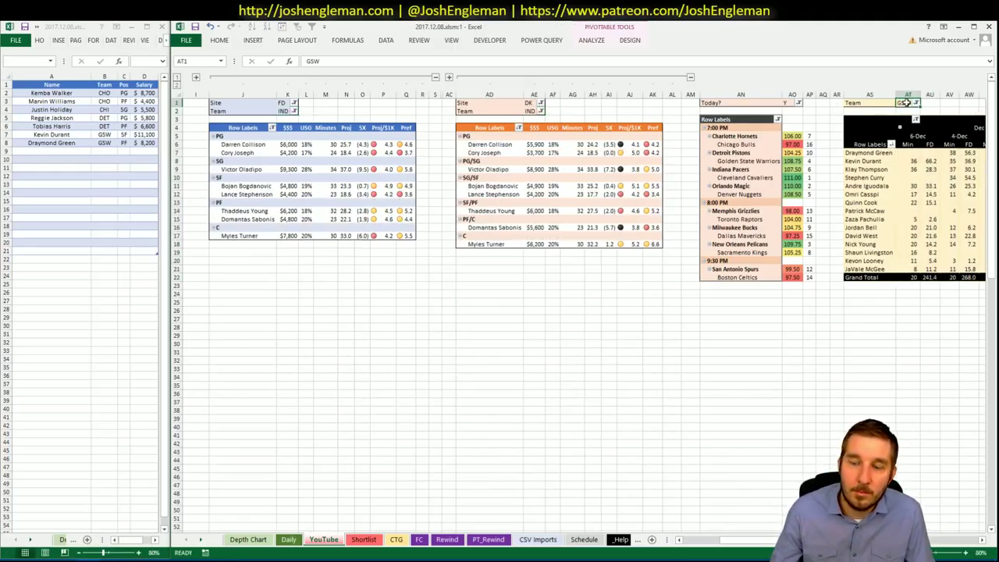
type("IND")
key("Return")
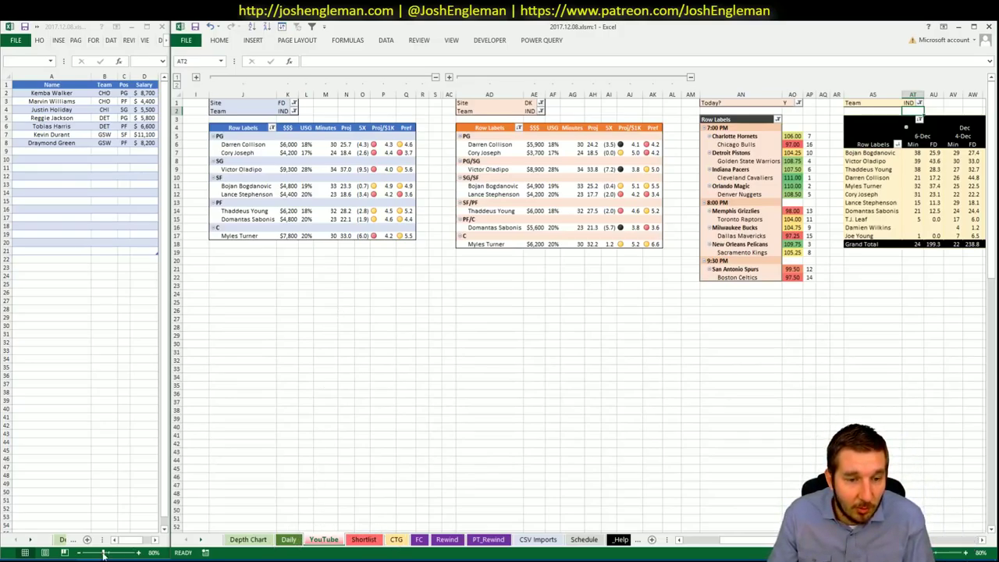
- Switch to the browser and open the Cleveland Cavaliers stats page on Cleaning the Glass
key("alt+Tab")
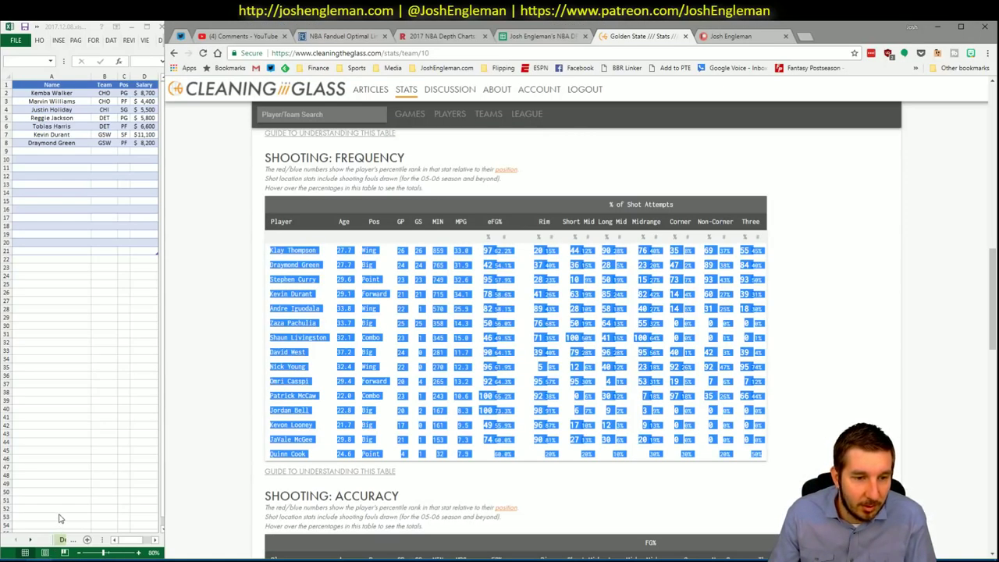
left_click(334, 109)
type("cle")
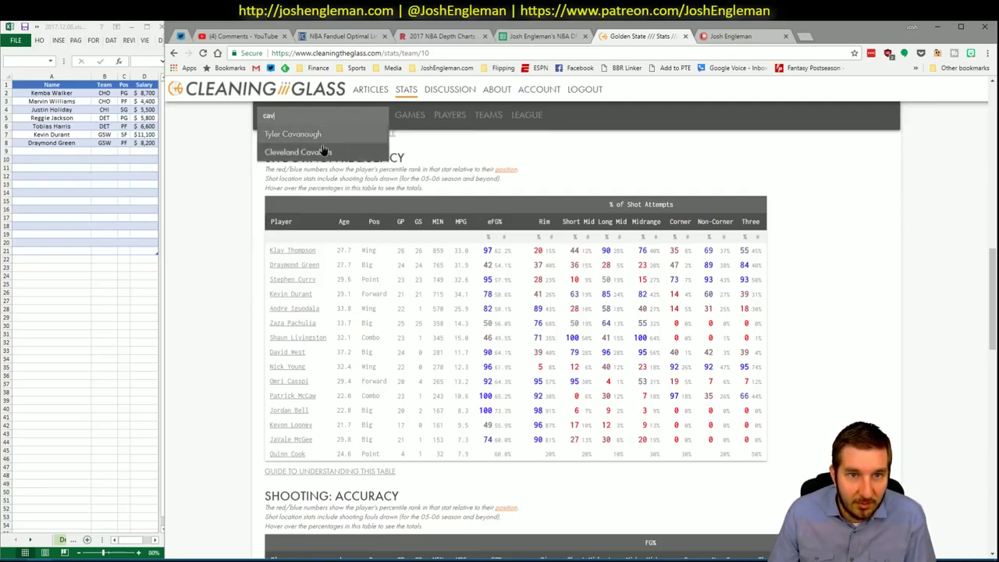
left_click(323, 152)
- Filter the FanDuel player list on Fantasy Cruncher to show only Indiana's players
left_click(344, 35)
left_click(204, 117)
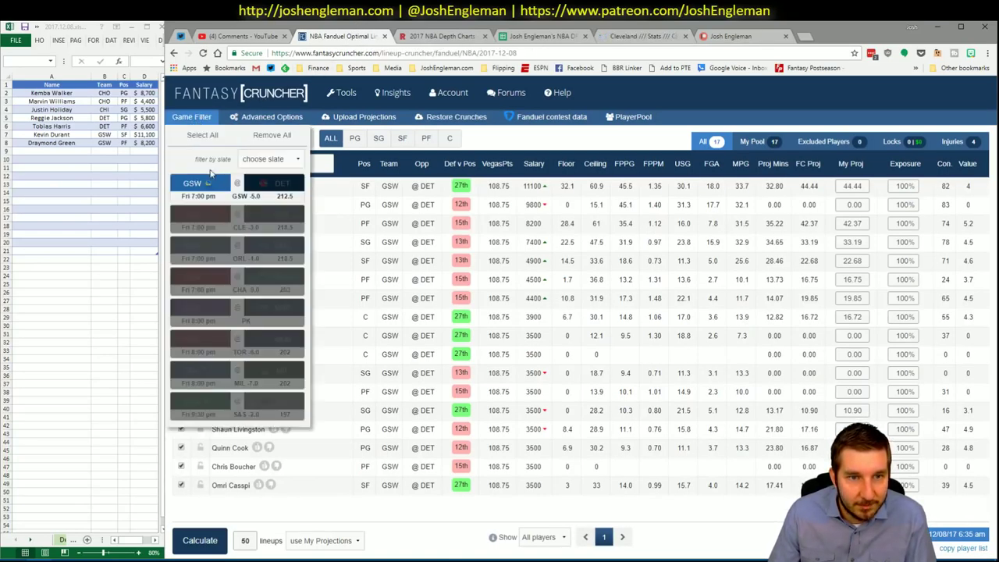
left_click(238, 218)
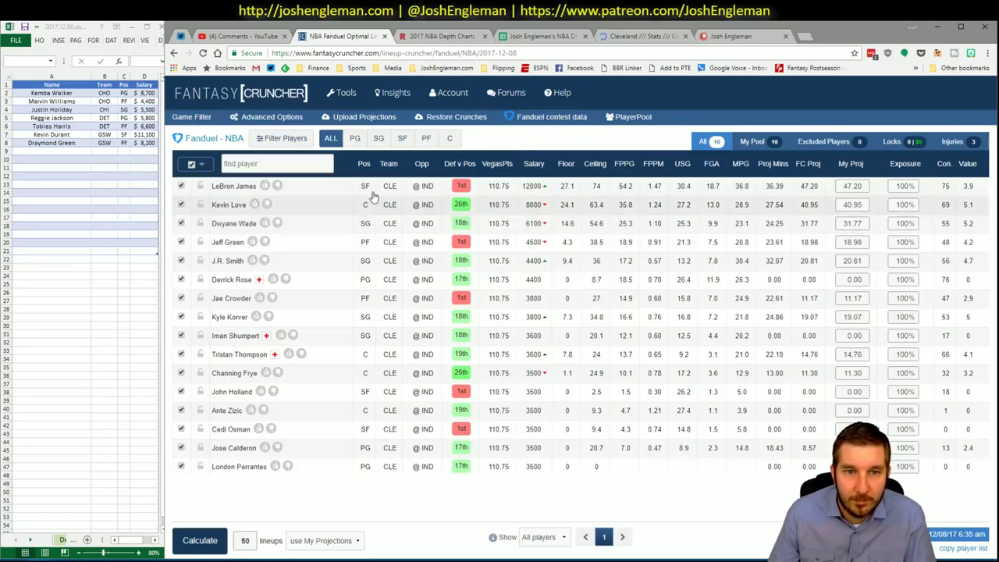
left_click(274, 216)
left_click(196, 220)
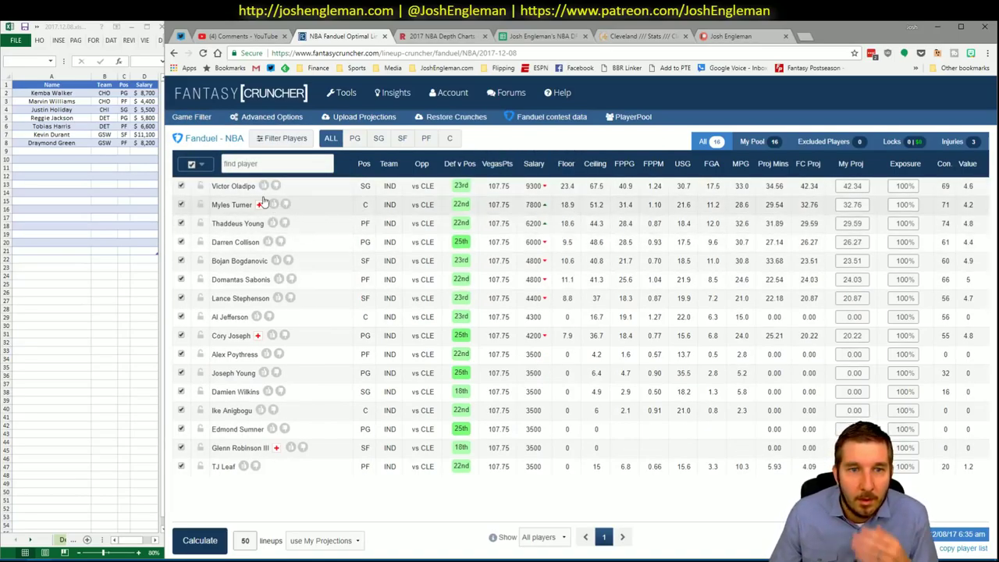
- Check the player news and game logs of Victor Oladipo and Darren Collison
left_click(234, 187)
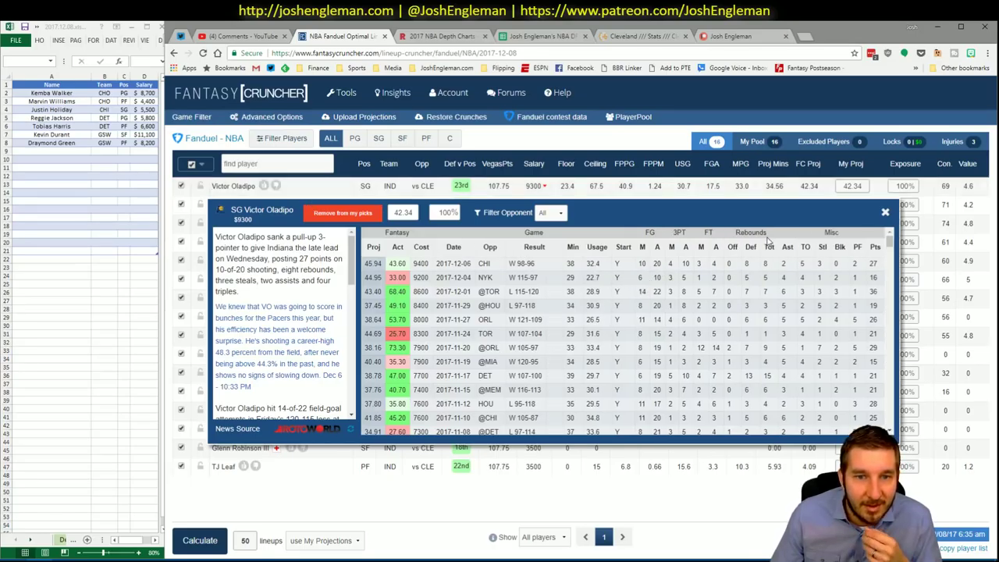
left_click(884, 212)
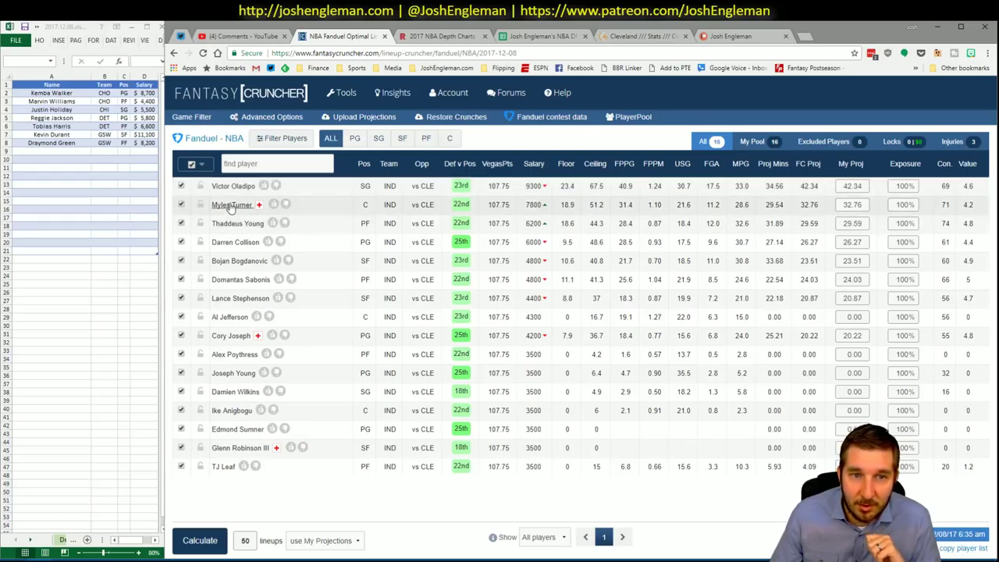
left_click(235, 242)
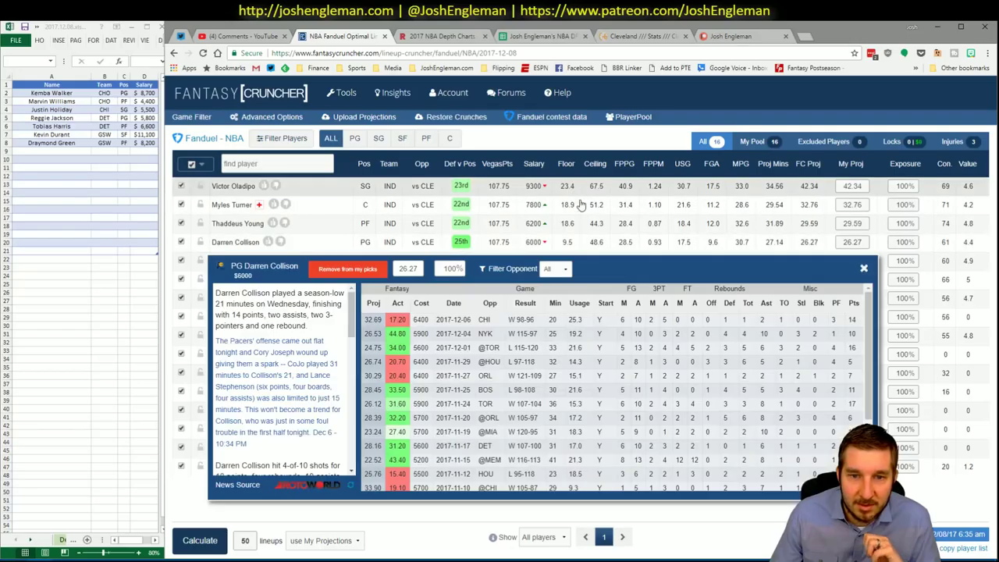
left_click(890, 269)
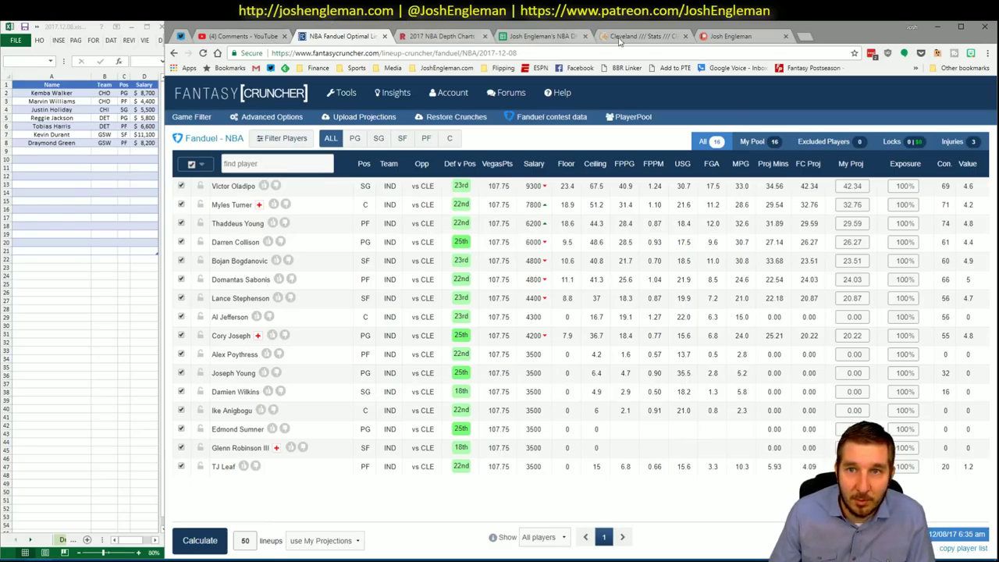
- Open the Indiana Pacers page on Cleaning the Glass and select all player rows of the Shooting: Frequency table
left_click(661, 37)
left_click(322, 115)
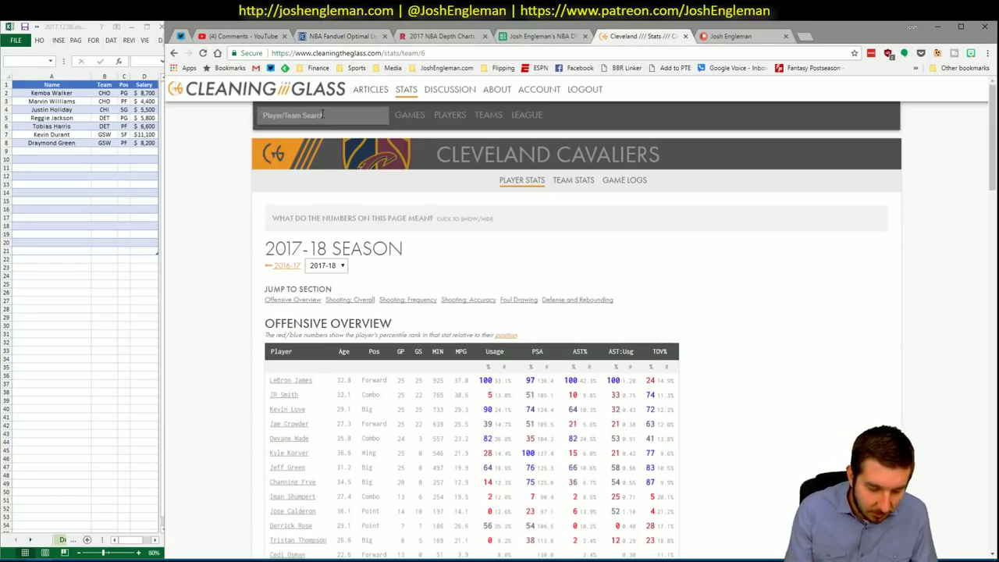
type("ind")
key("Down")
key("Return")
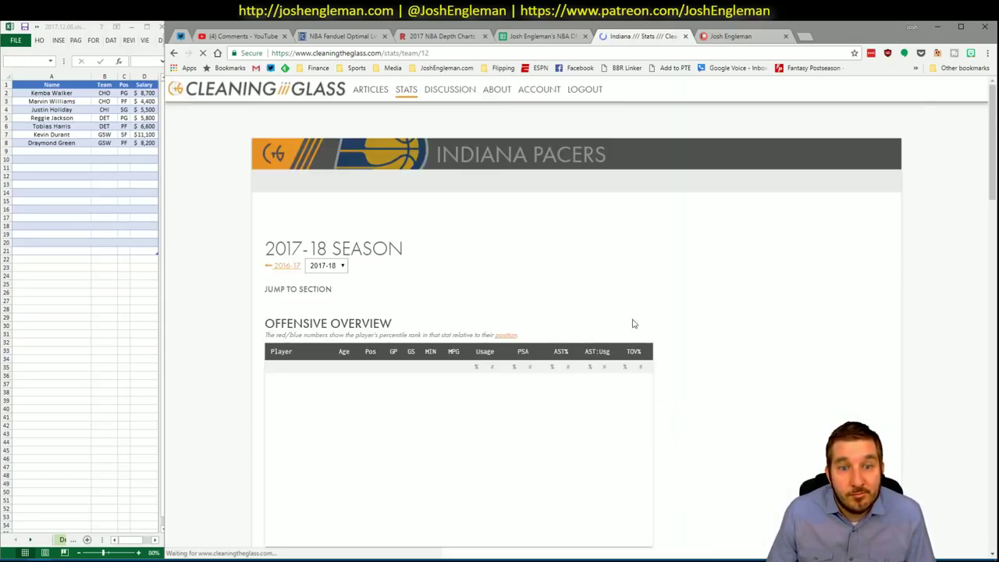
scroll(712, 308, "down", 10)
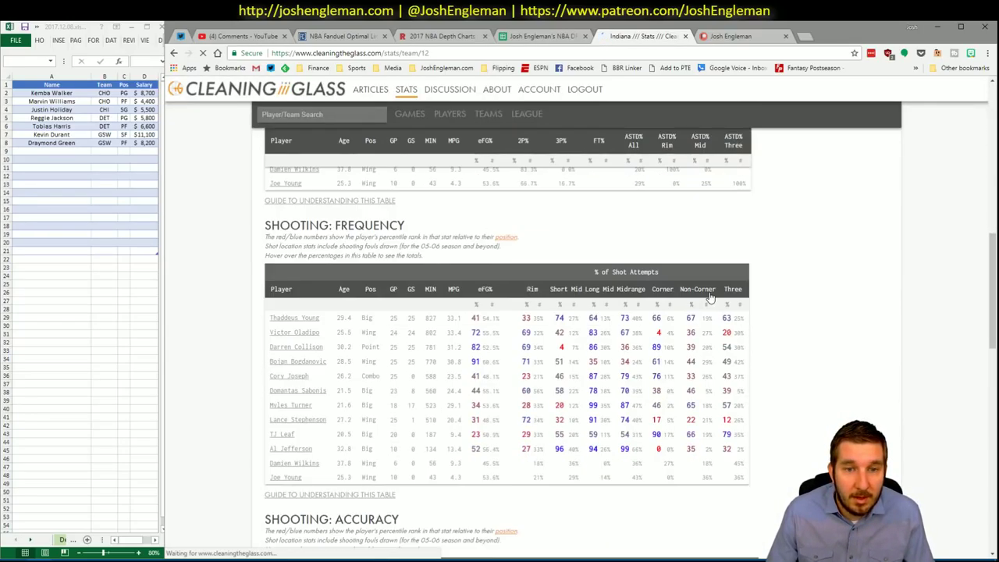
left_click_drag(745, 481, 268, 316)
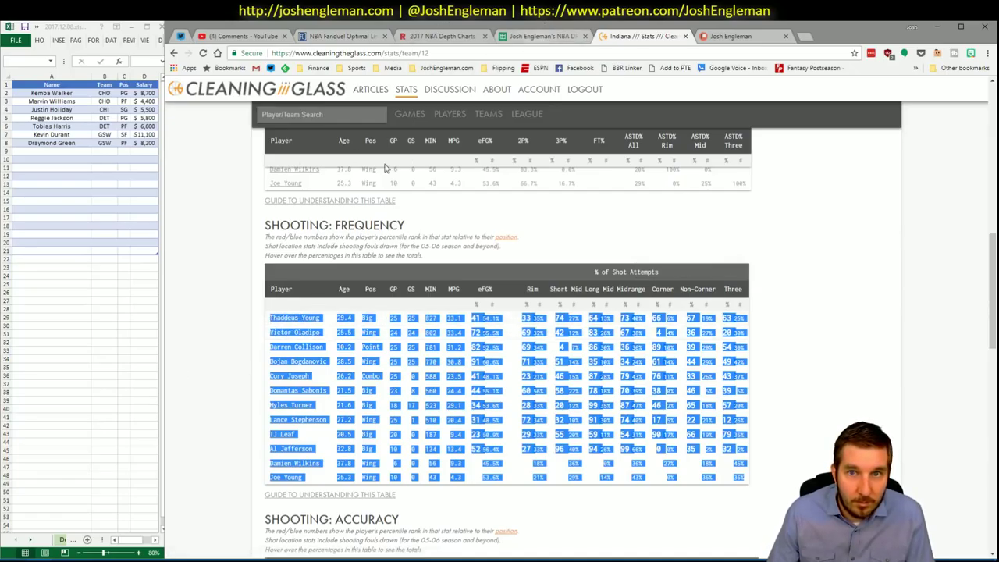
- Return to the Excel workbook and examine Indiana's shot profile against Cleveland on the CTG sheet before going back to the YouTube sheet
left_click(74, 557)
left_click(85, 538)
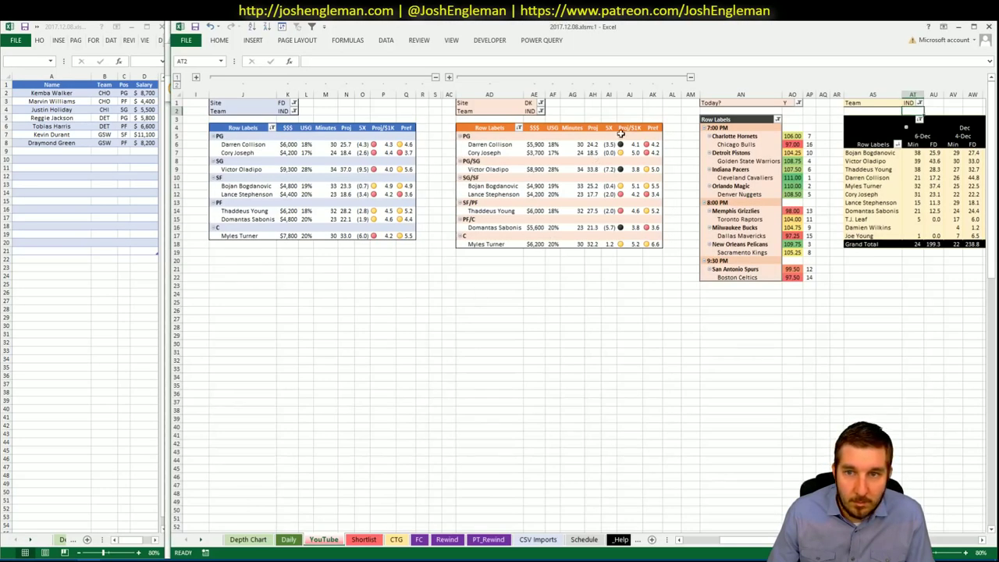
left_click(396, 539)
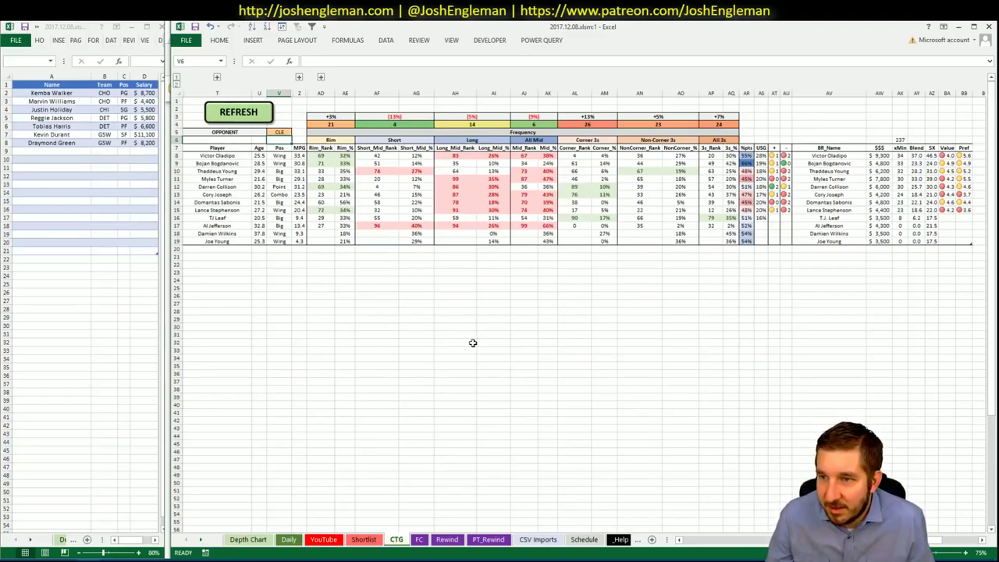
left_click(316, 540)
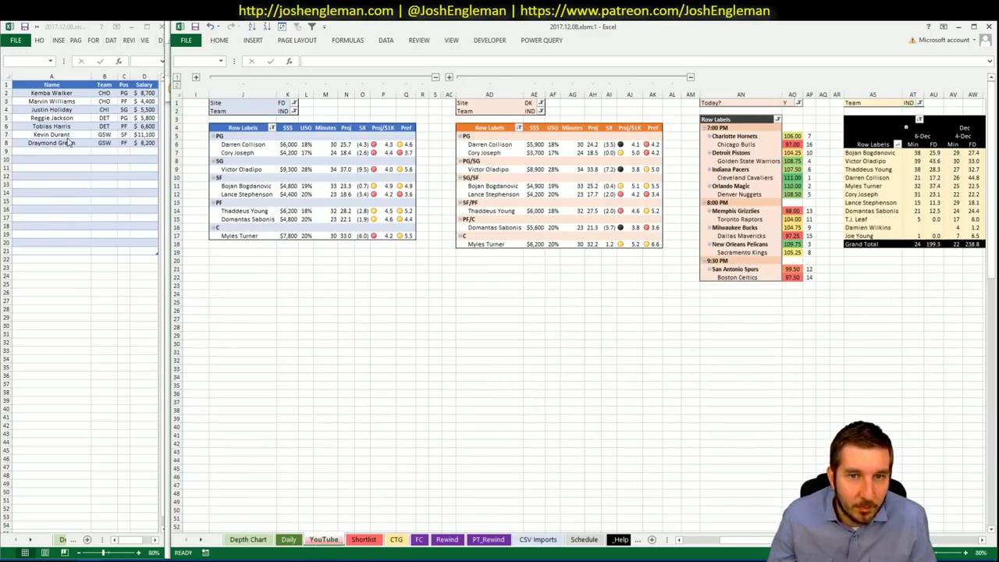
- Examine Indiana's recent minutes and FD points by game date alongside the FD and DK projections
left_click(67, 137)
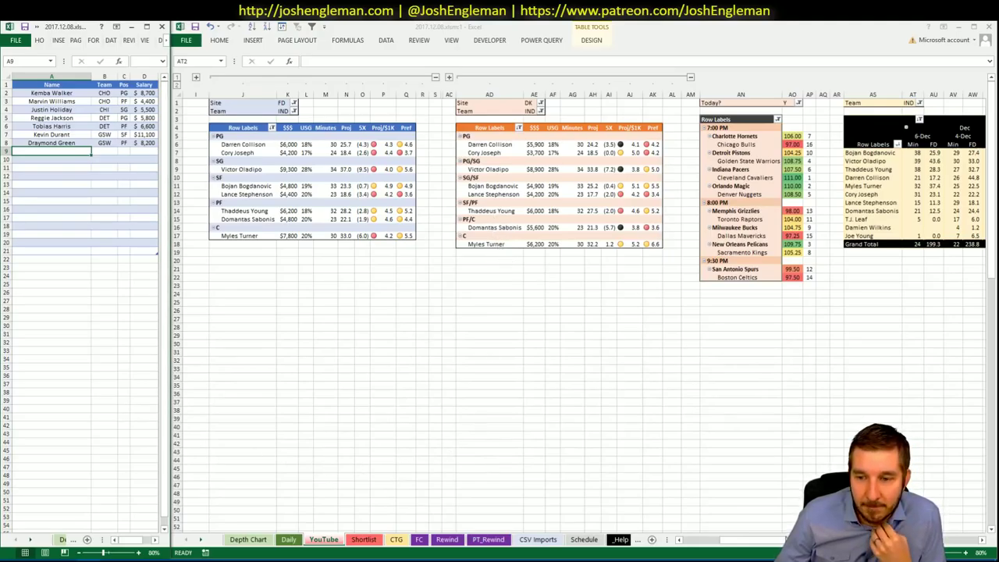
left_click(781, 542)
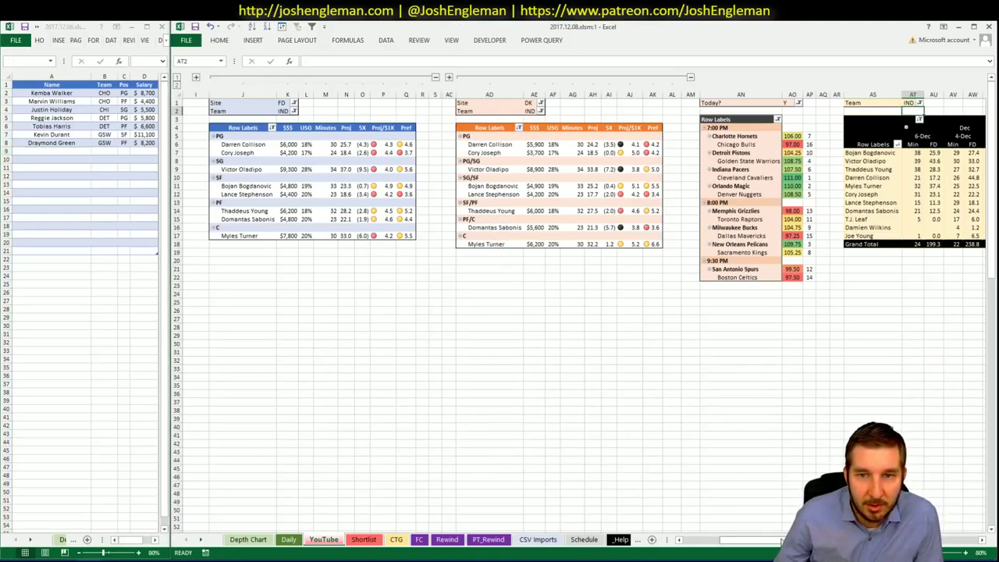
left_click(734, 540)
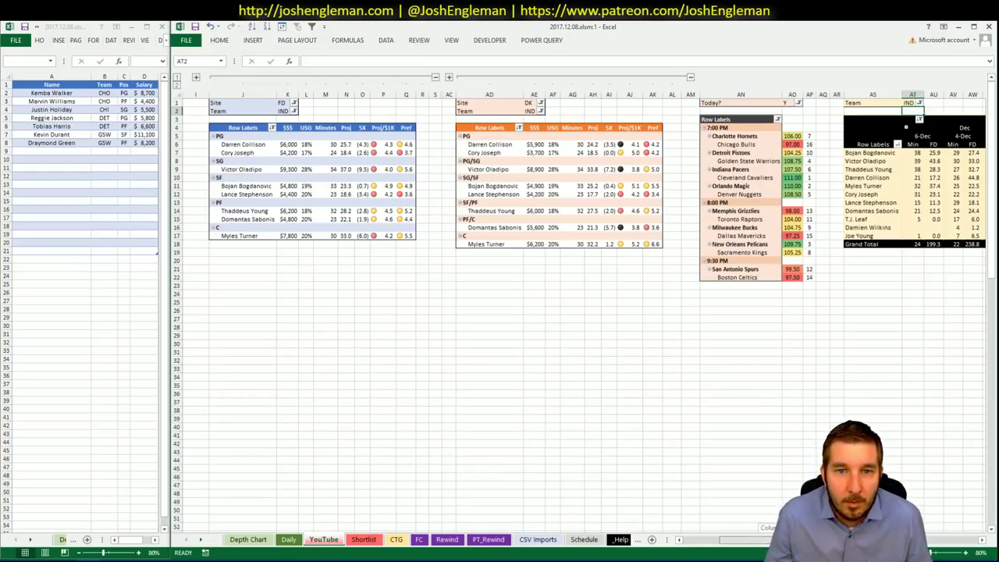
left_click_drag(733, 540, 779, 539)
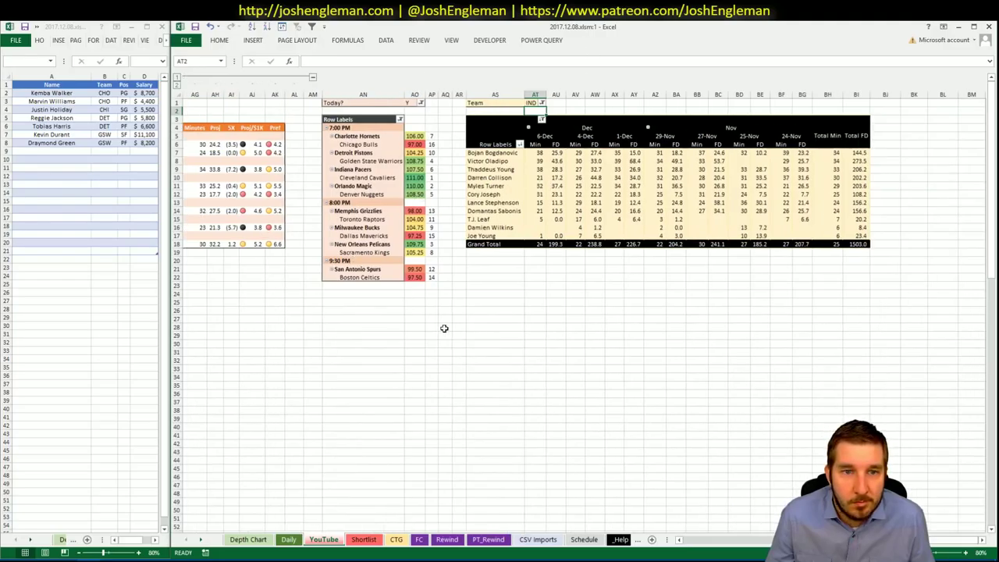
left_click_drag(760, 538, 726, 537)
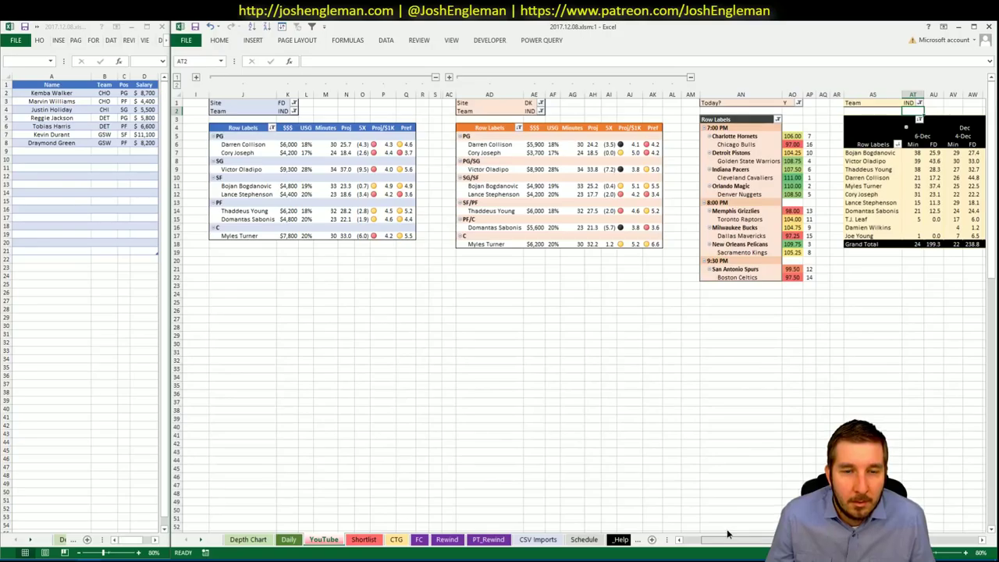
left_click_drag(726, 537, 761, 539)
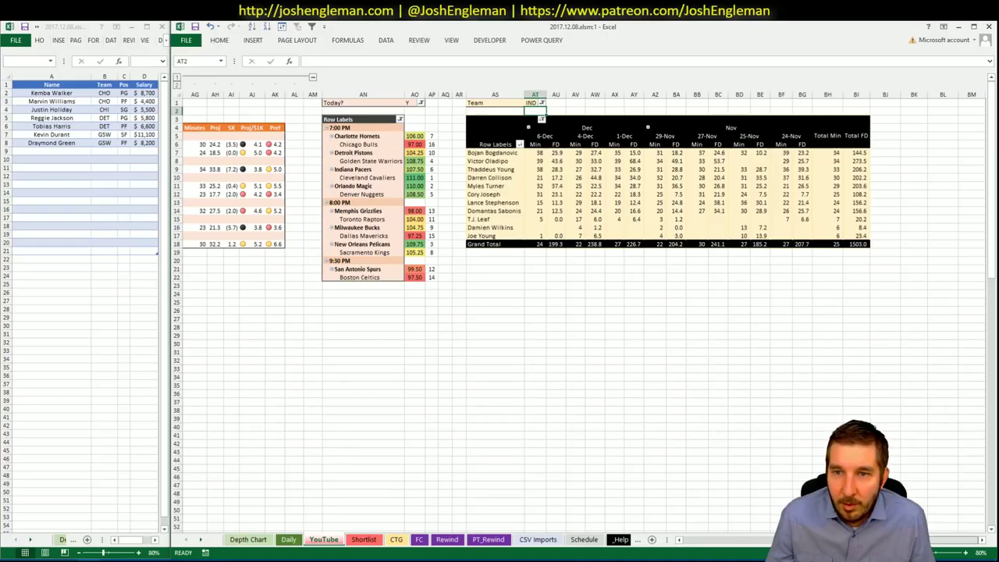
- Add Bojan Bogdanovic to the shortlist below Draymond Green
scroll(676, 488, "left", 8)
left_click(74, 149)
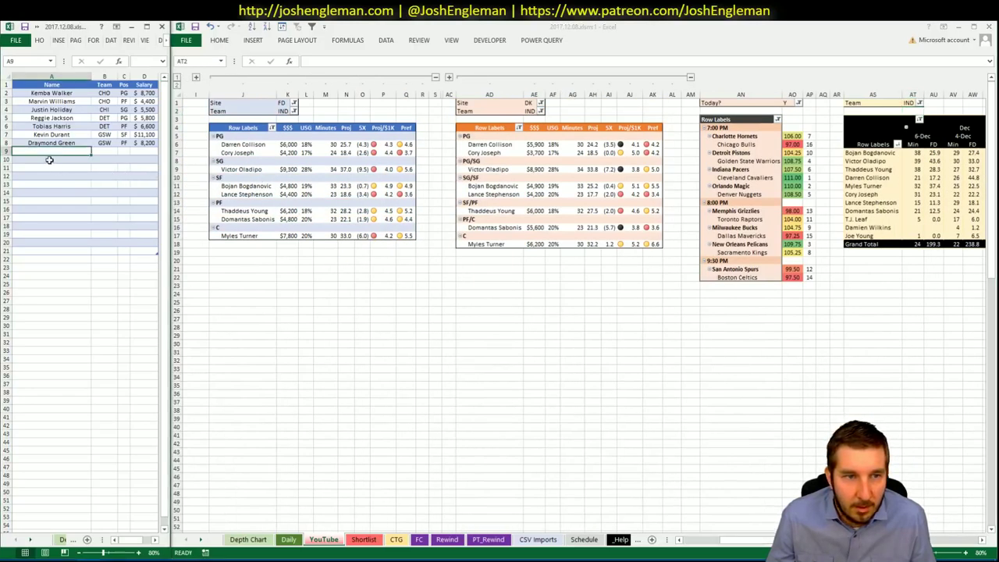
type("Bojan")
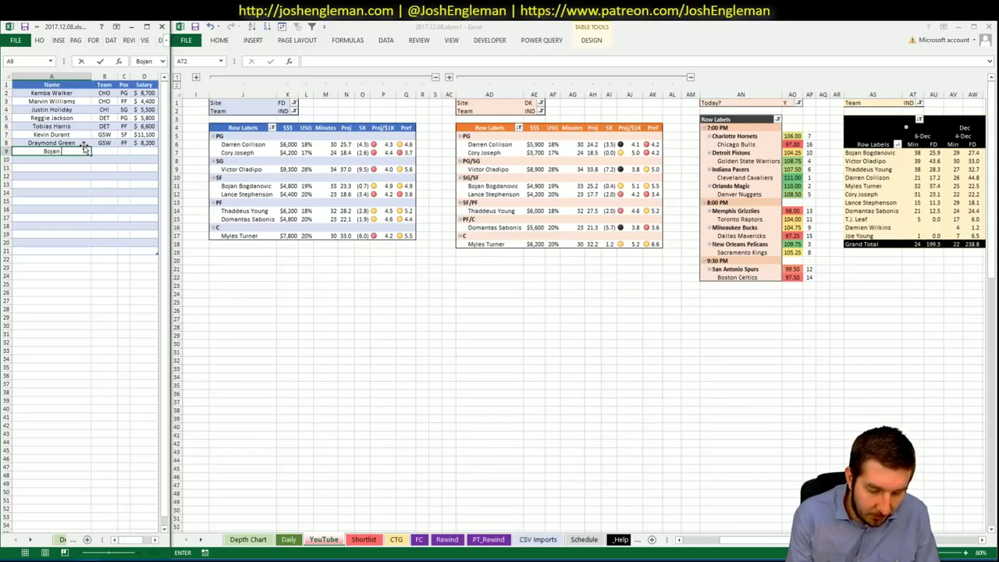
type(" Bogdanovic")
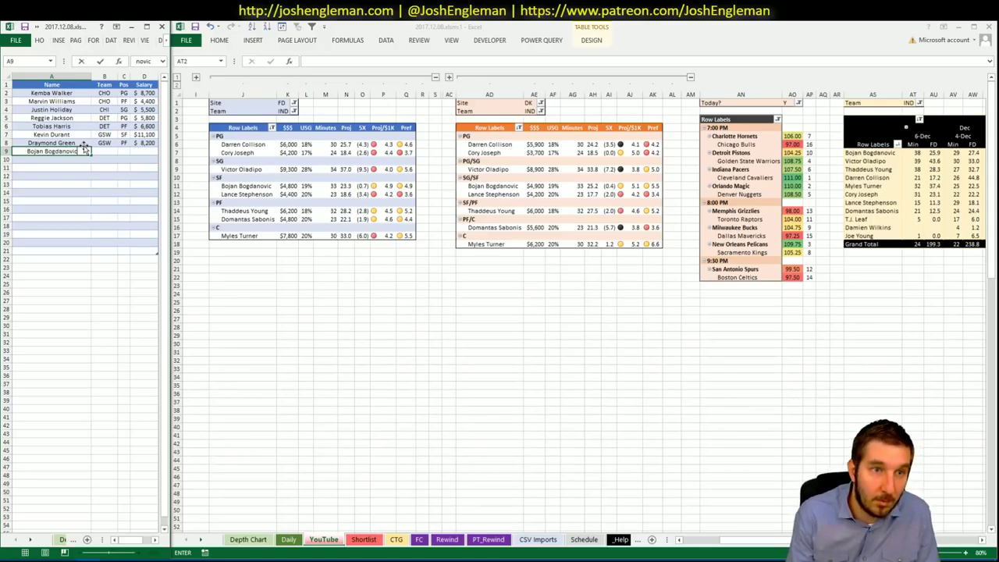
key("Return")
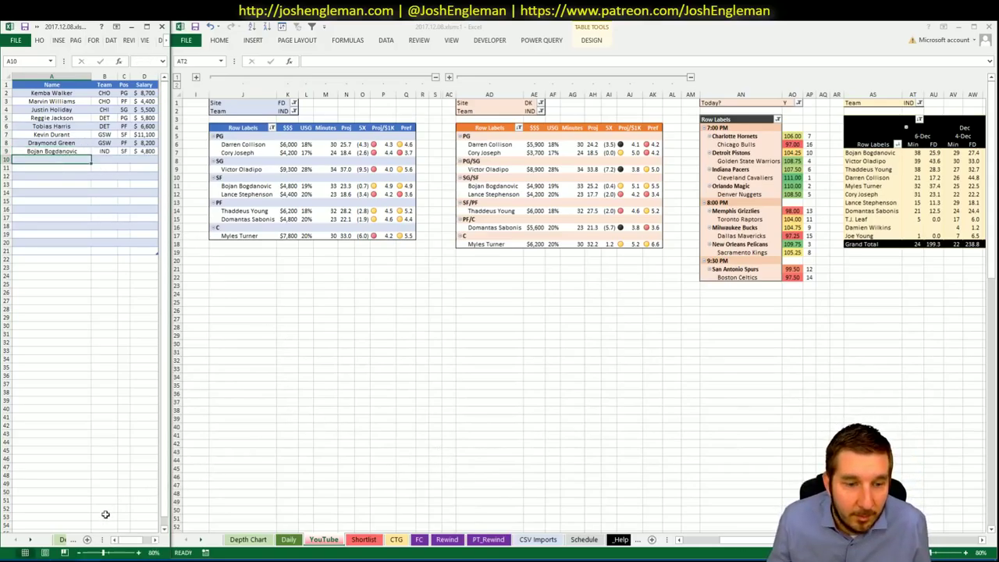
- Check Bojan Bogdanovic's news and game log on Fantasy Cruncher, closing it to return to the Excel workbook
key("alt+Tab")
left_click(316, 37)
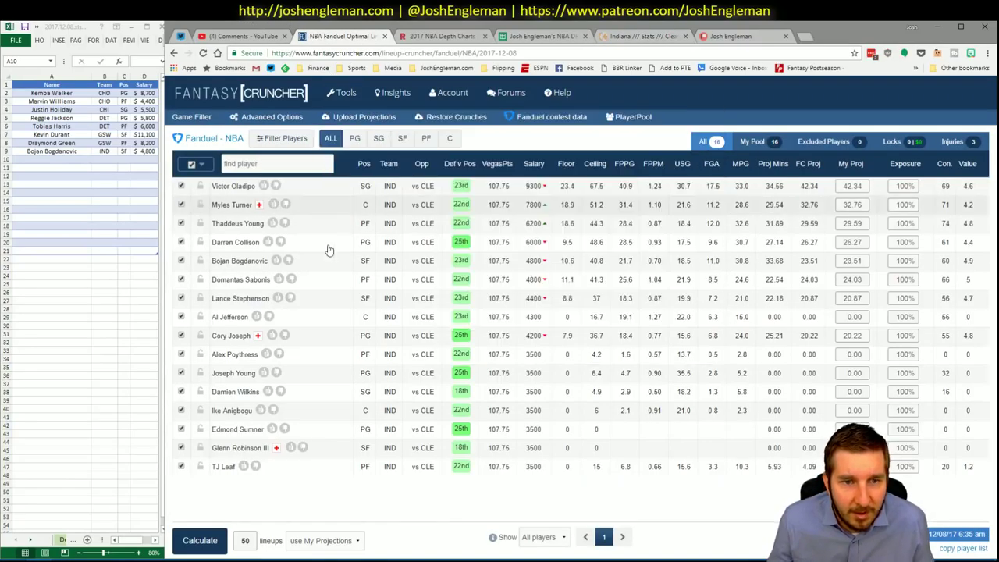
left_click(242, 260)
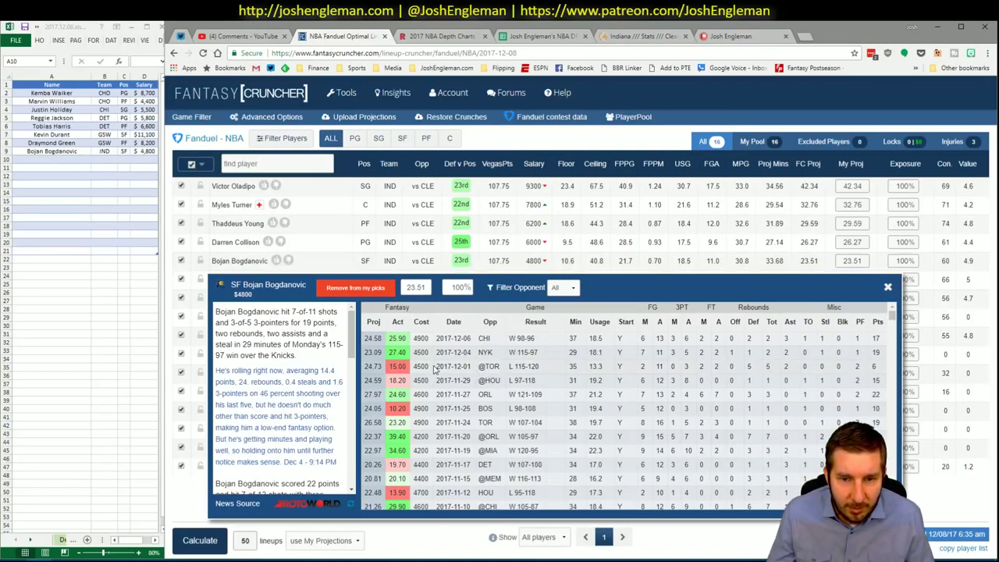
left_click(887, 287)
key("alt+Tab")
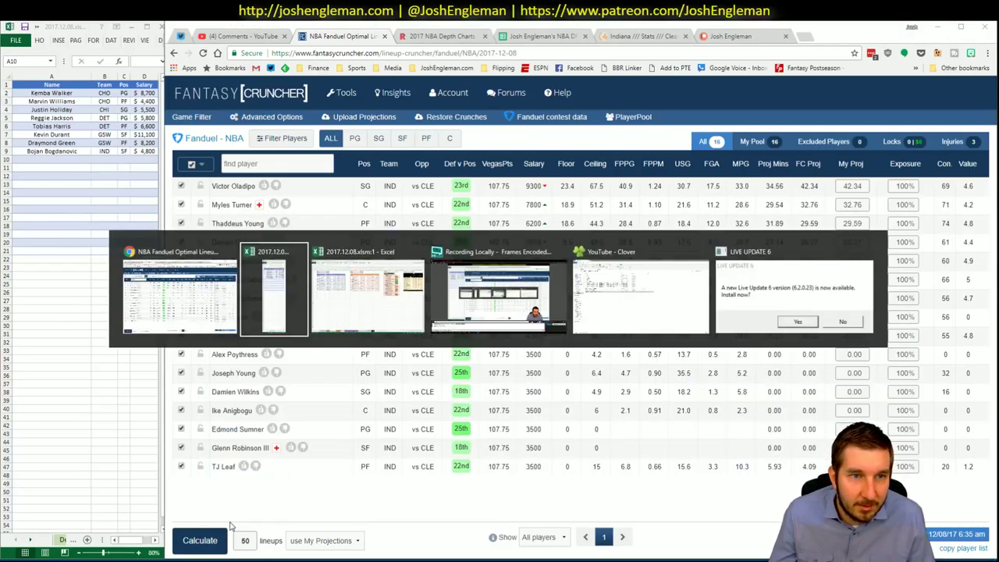
left_click(86, 548)
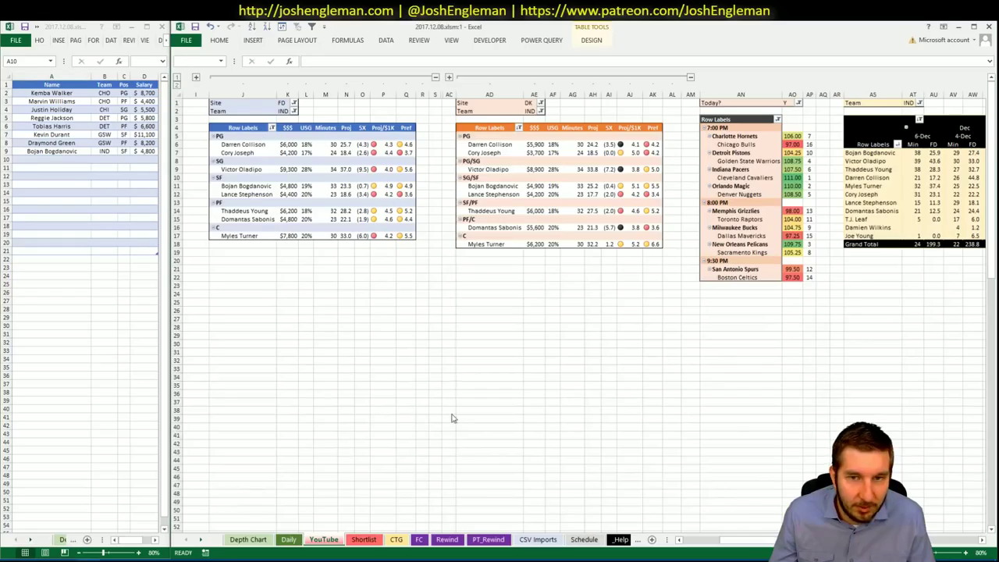
- Review Indiana's full recent game log again, through the total minutes and total FD columns
left_click(553, 394)
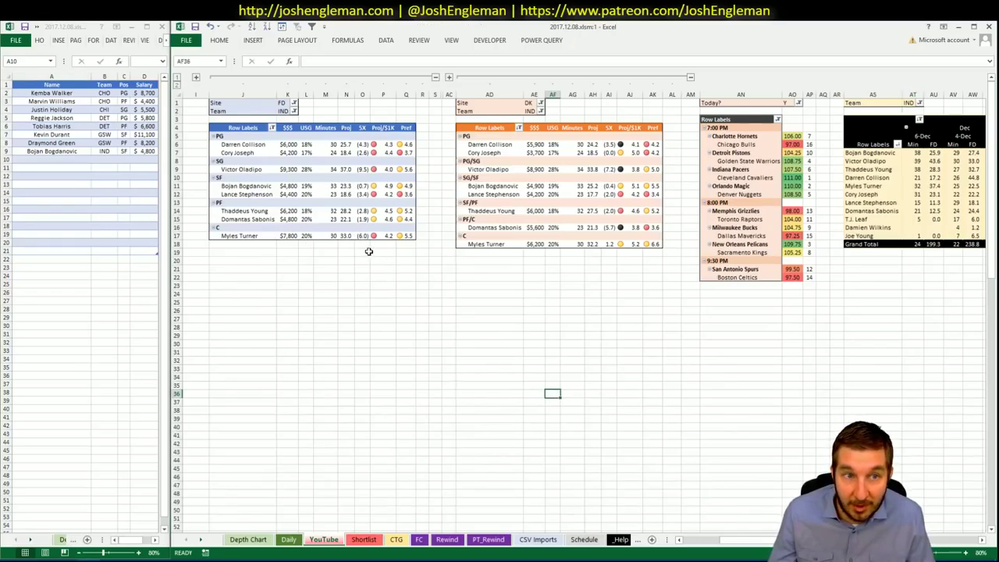
left_click(983, 540)
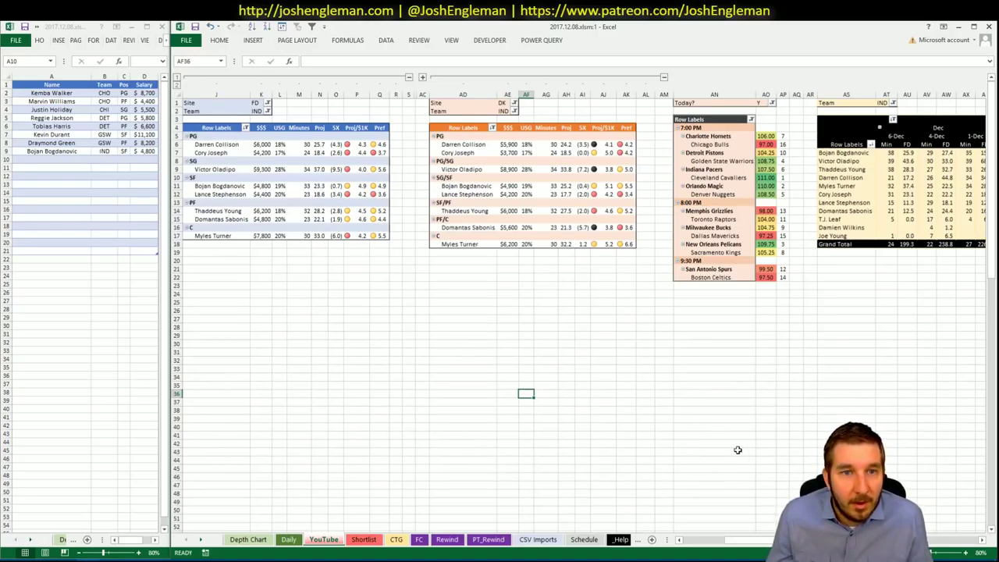
left_click_drag(753, 539, 939, 548)
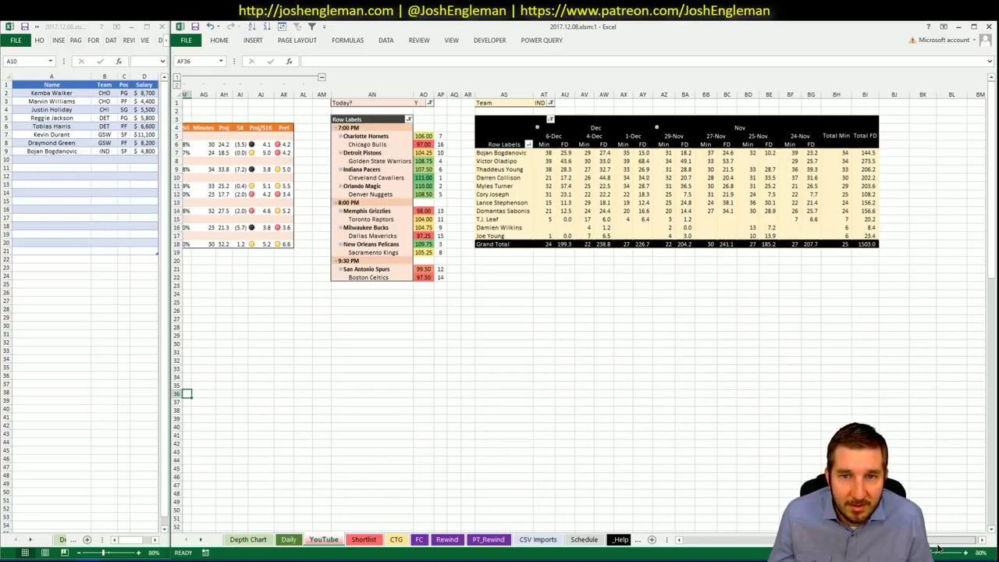
scroll(939, 548, "left", 6)
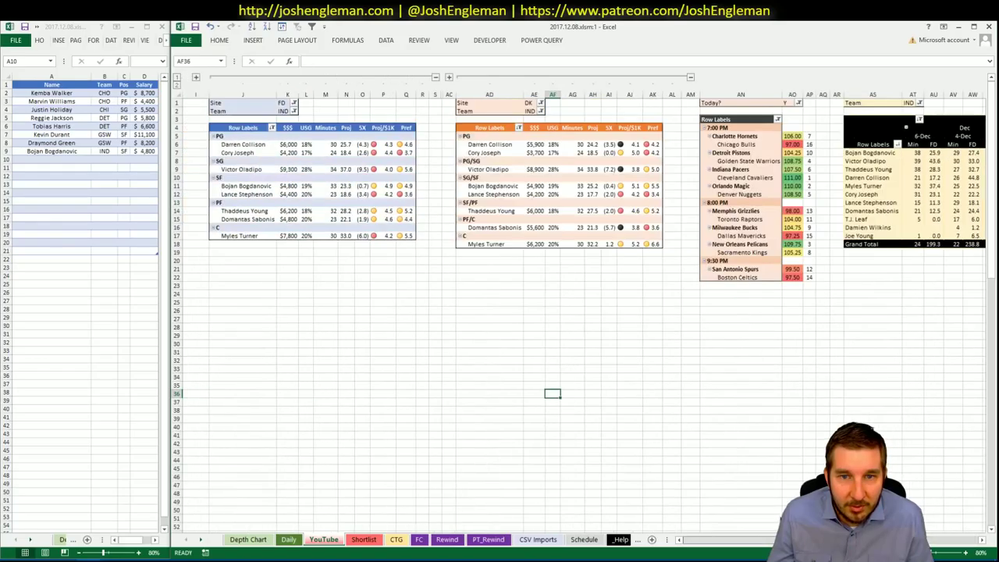
scroll(957, 538, "right", 6)
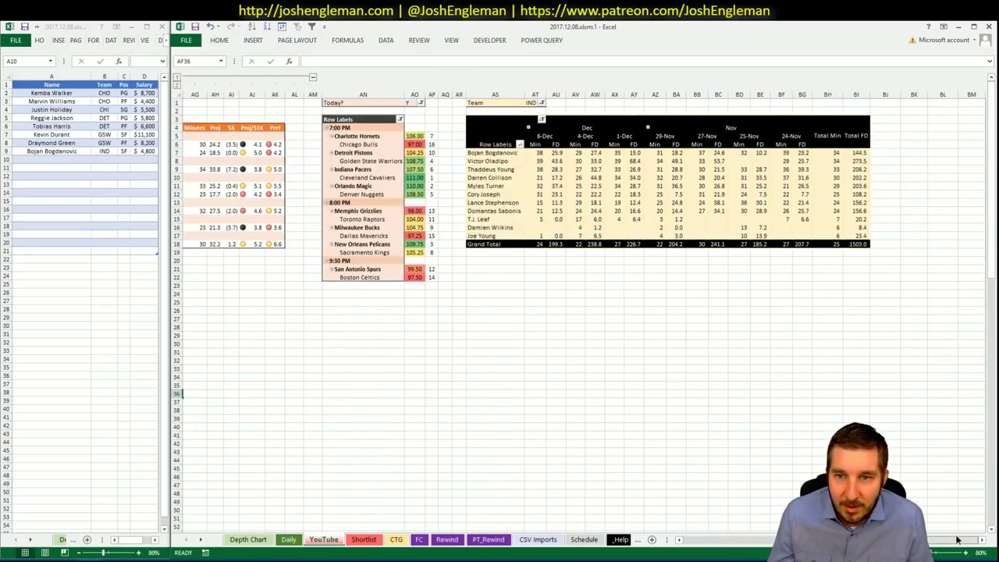
- Add Darren Collison to the shortlist below Bojan Bogdanovic
scroll(957, 538, "left", 6)
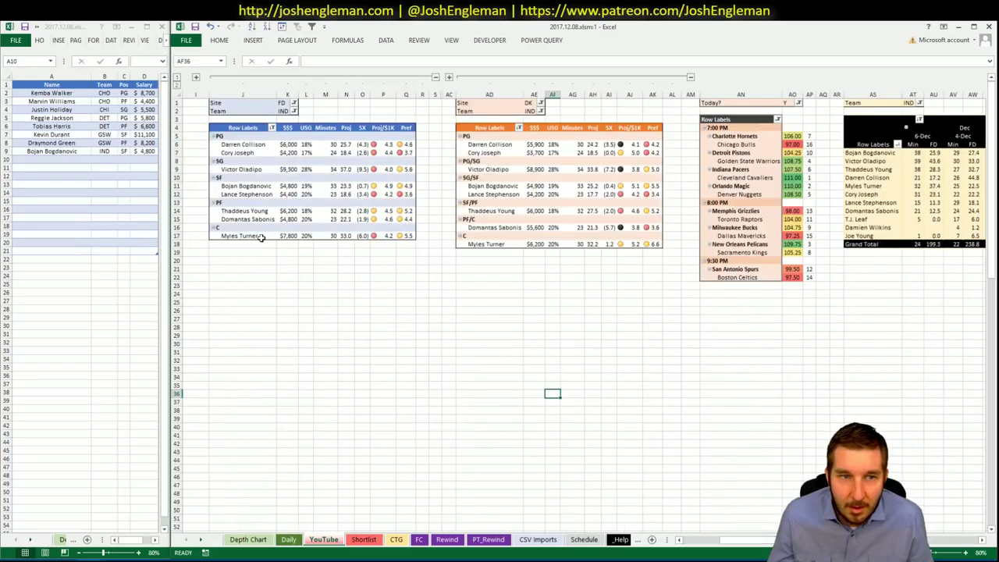
left_click(78, 160)
type("Darren")
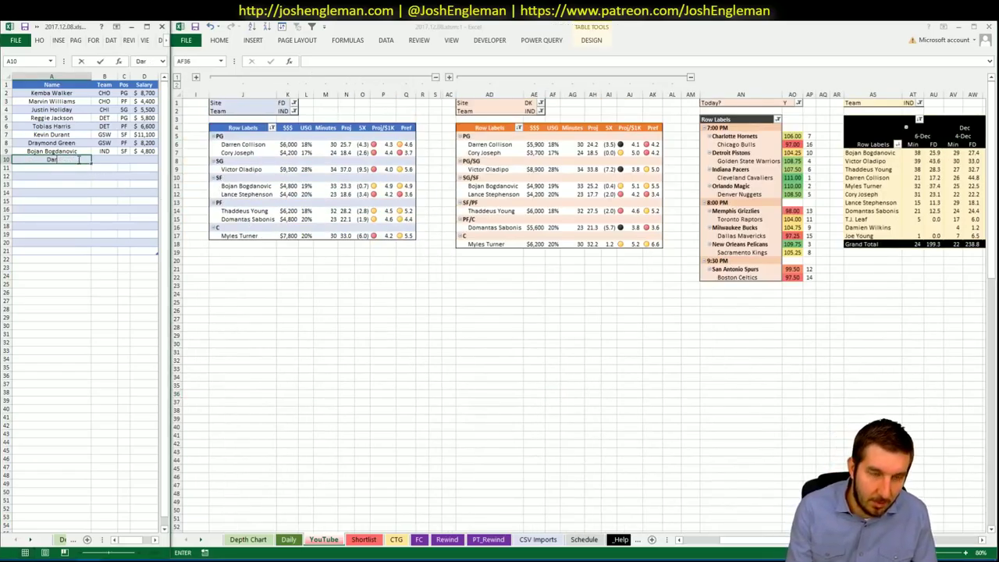
type("lison")
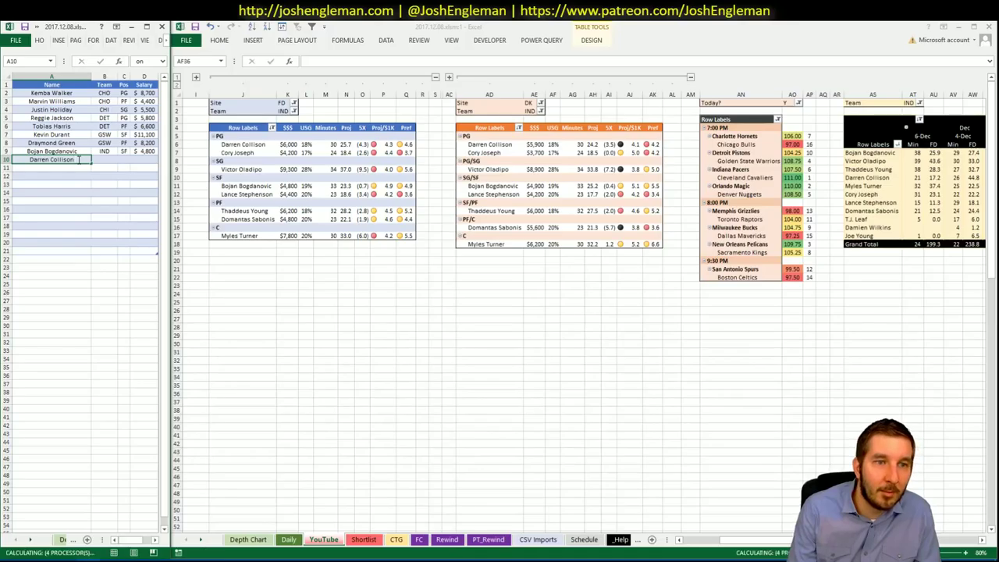
key("Return")
left_click(411, 385)
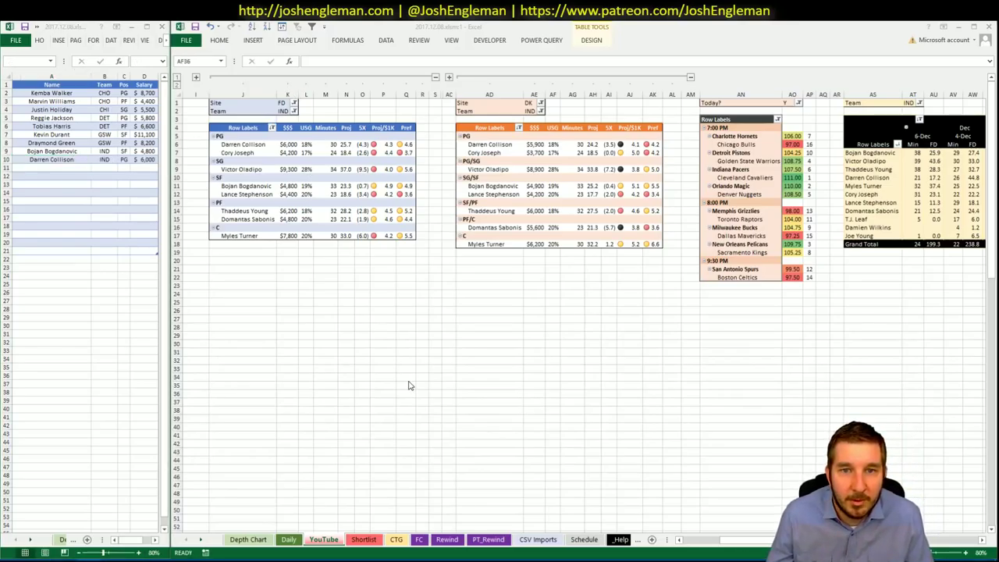
left_click(342, 152)
left_click(341, 119)
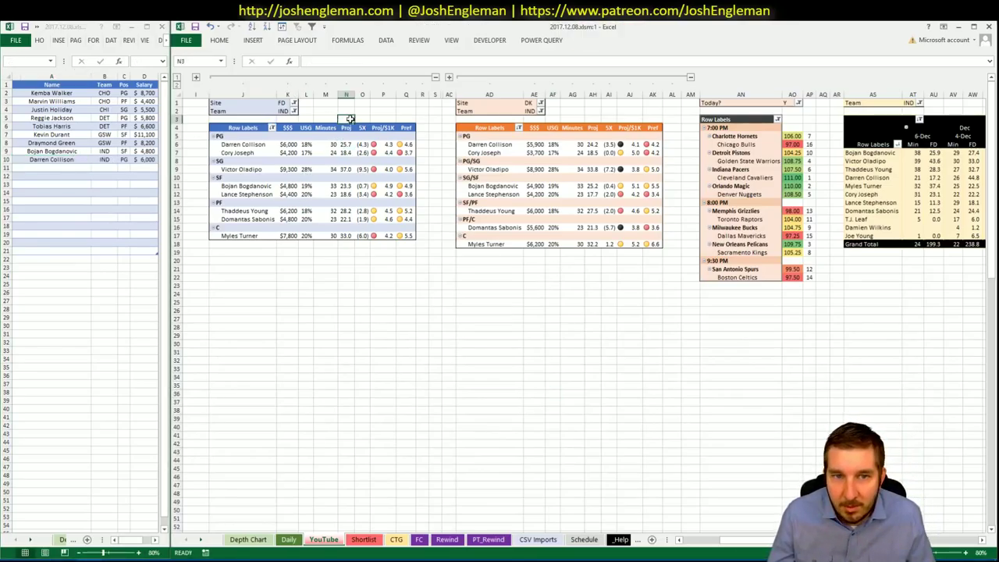
left_click(434, 344)
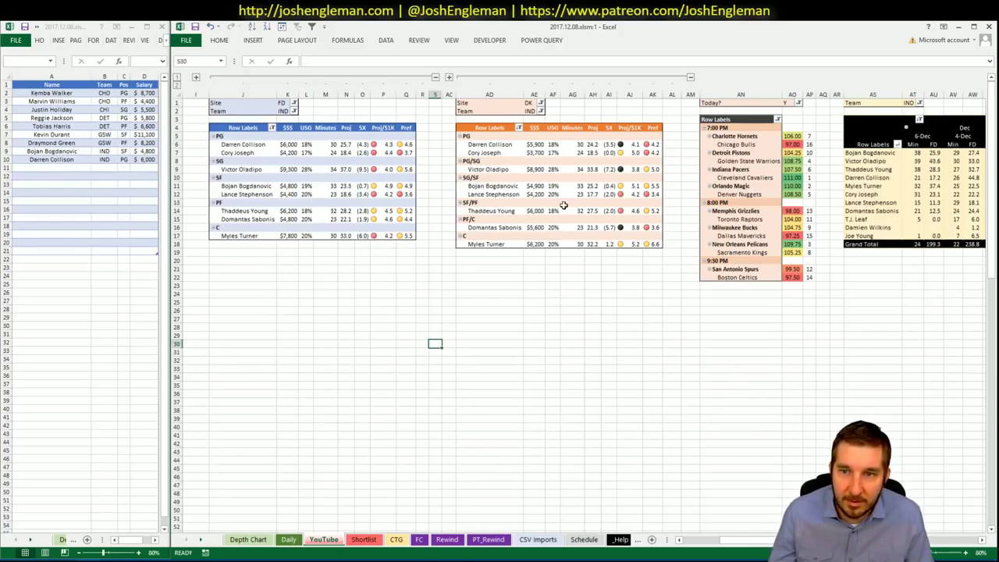
- Set the team filter to CLE for the FD projections, the DK projections and the recent game log
left_click(285, 111)
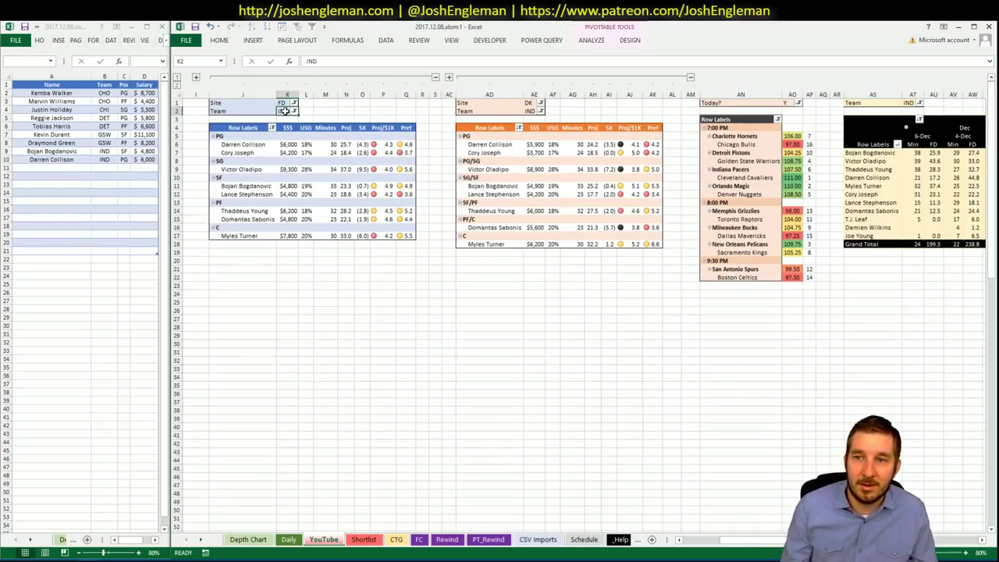
type("CL")
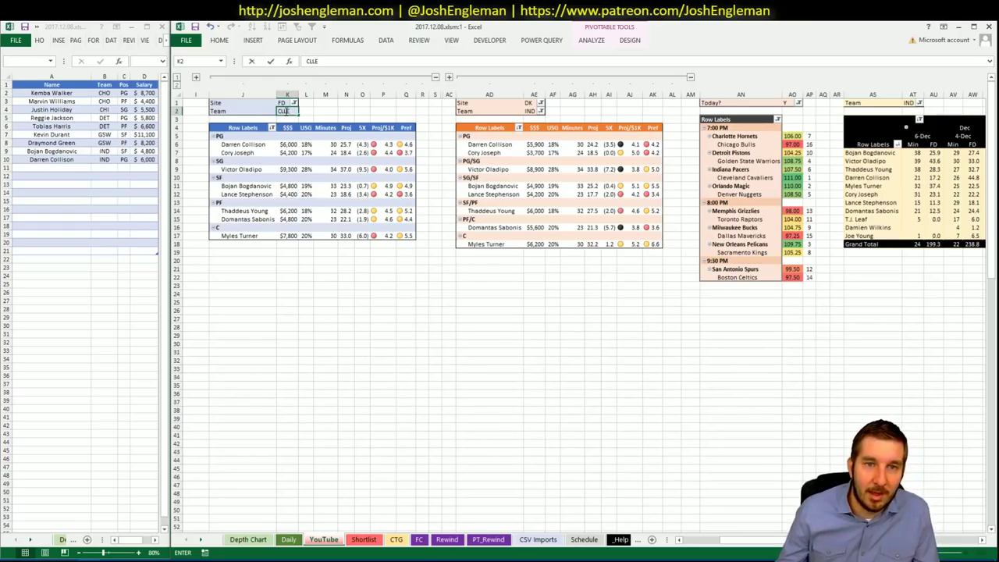
type("E")
key("Return")
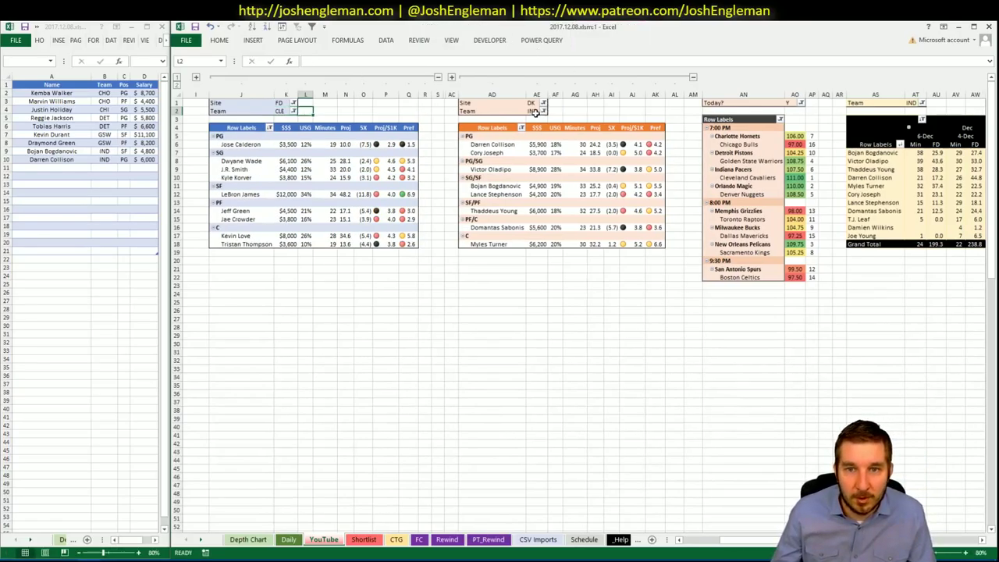
left_click(535, 111)
type("CLE")
key("Tab")
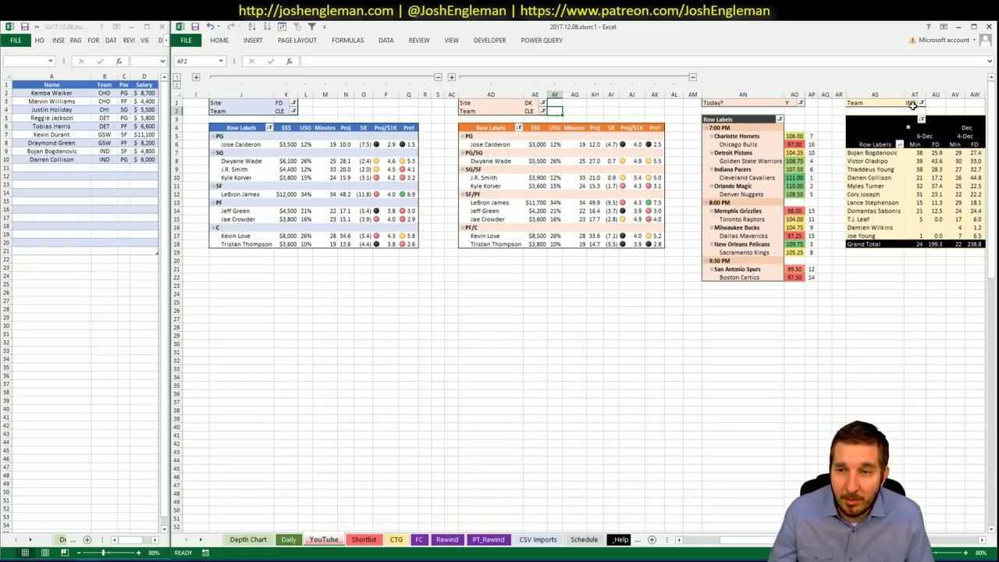
left_click(913, 104)
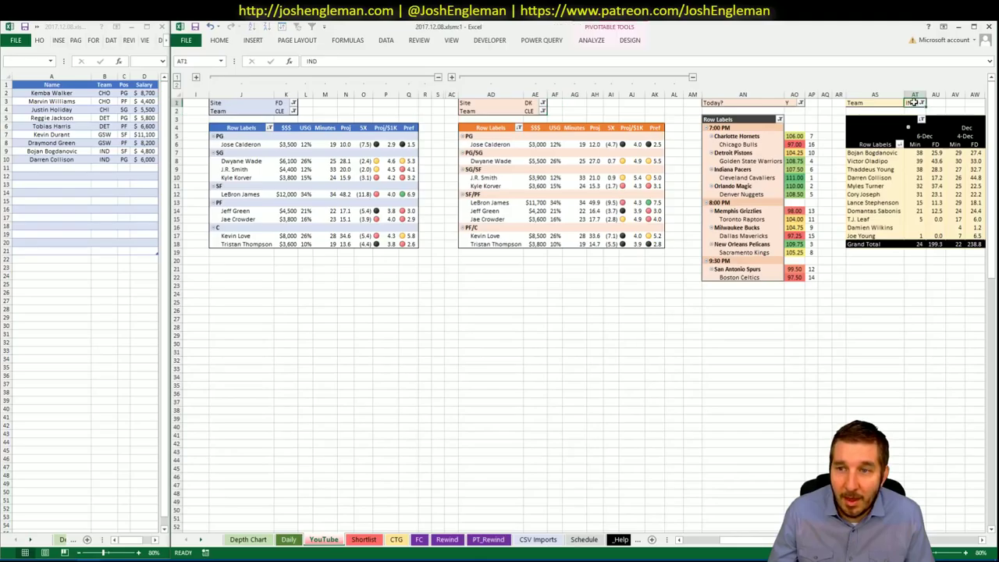
type("CLE")
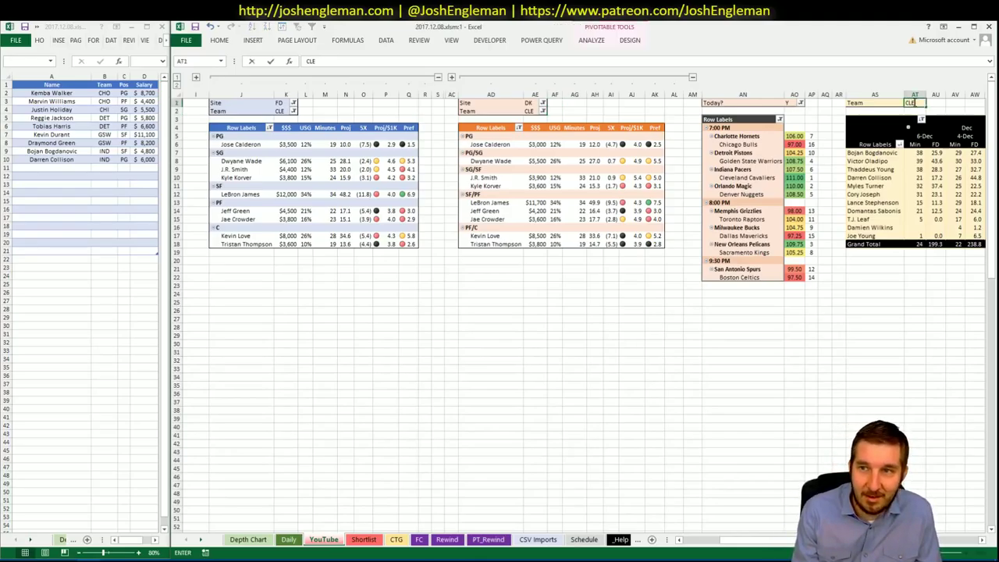
key("Return")
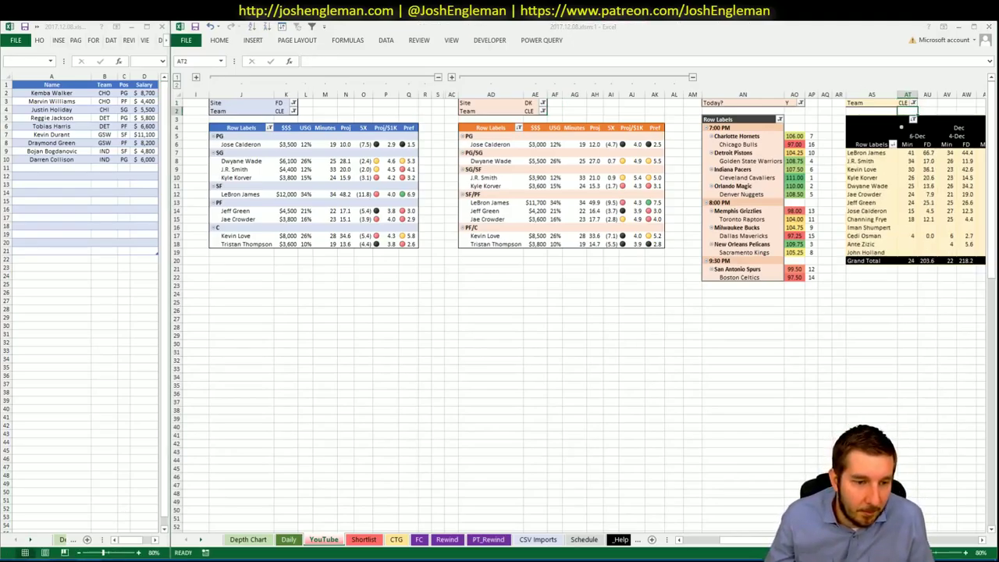
- Switch to the browser and open the Cleveland Cavaliers' team stats on Cleaning the Glass, searching for "cav"
key("alt+Tab")
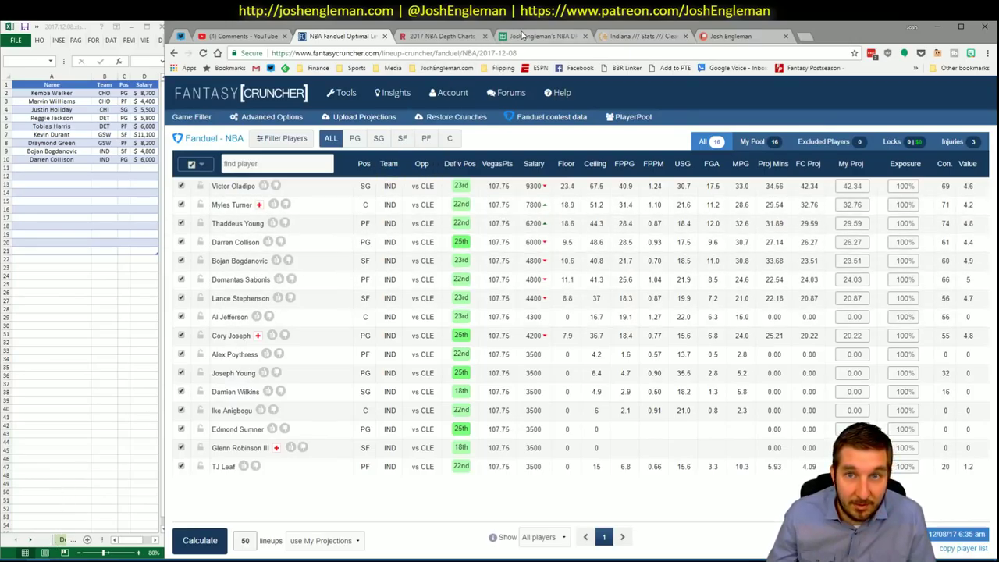
left_click(443, 36)
left_click(335, 39)
left_click(654, 42)
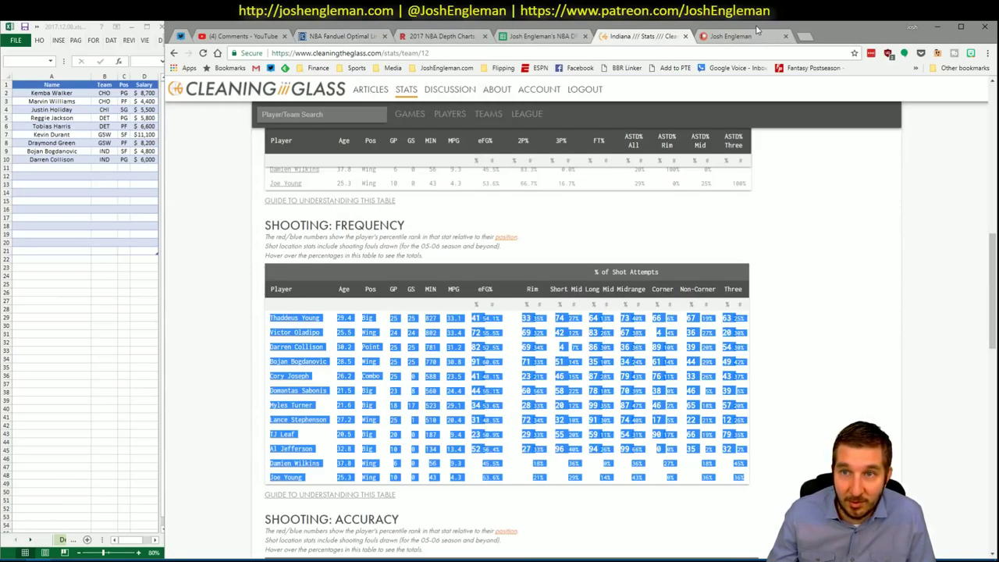
left_click(754, 36)
left_click(666, 42)
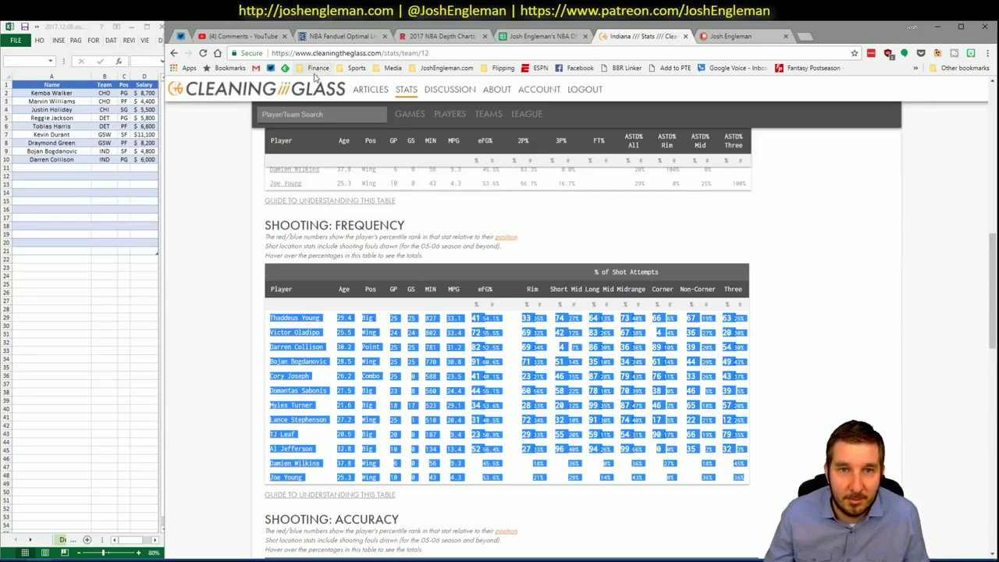
left_click(320, 113)
type("cav")
left_click(353, 152)
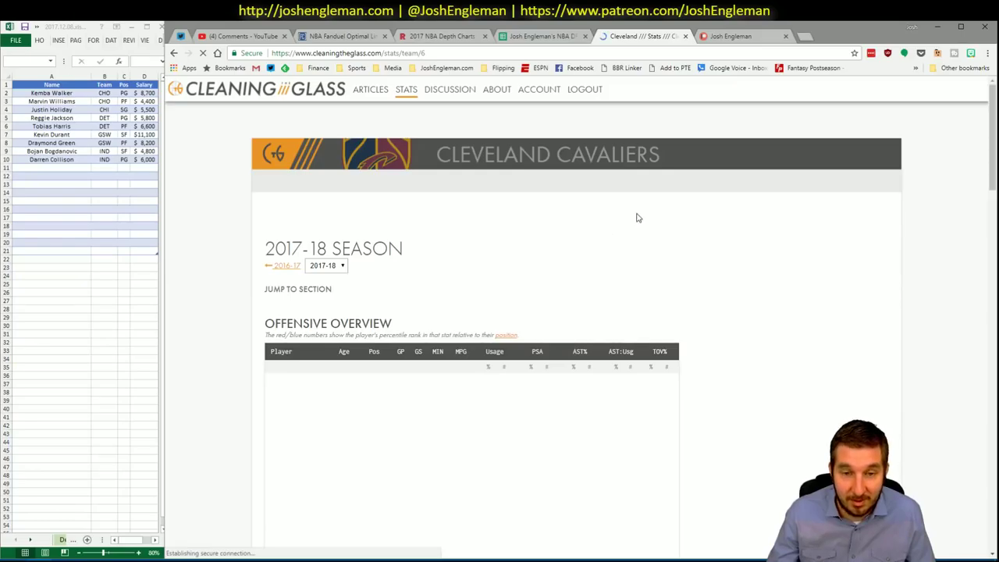
- Copy all player rows of Cleveland's Shooting: Frequency table, from LeBron James through Ante Zizic
scroll(687, 218, "down", 3)
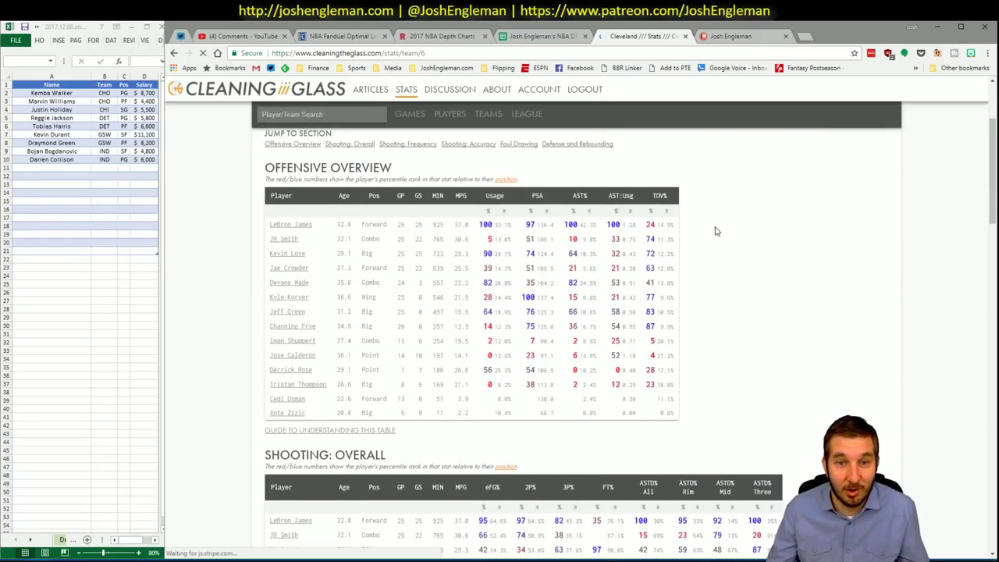
scroll(419, 149, "down", 5)
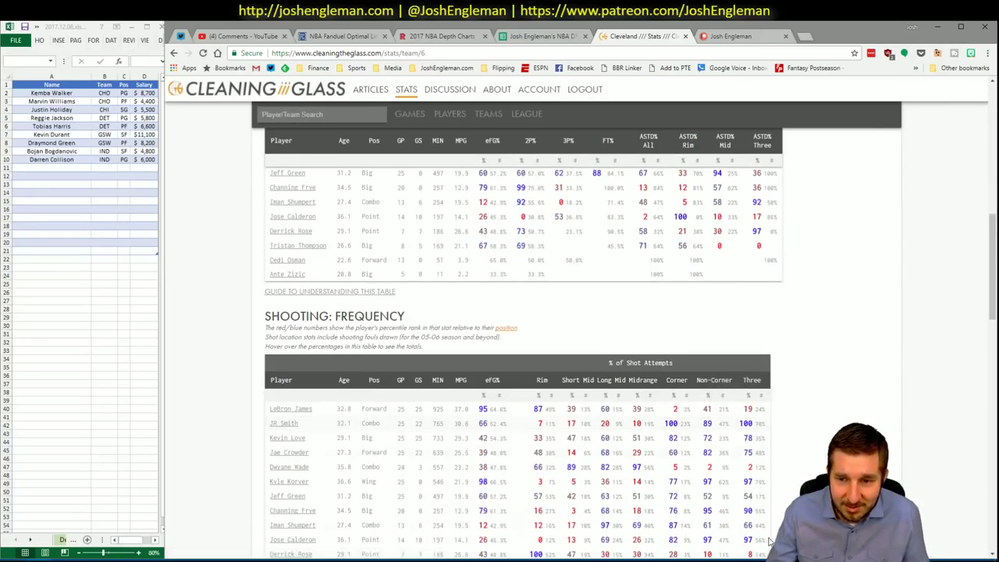
scroll(726, 374, "down", 2)
left_click_drag(763, 497, 268, 310)
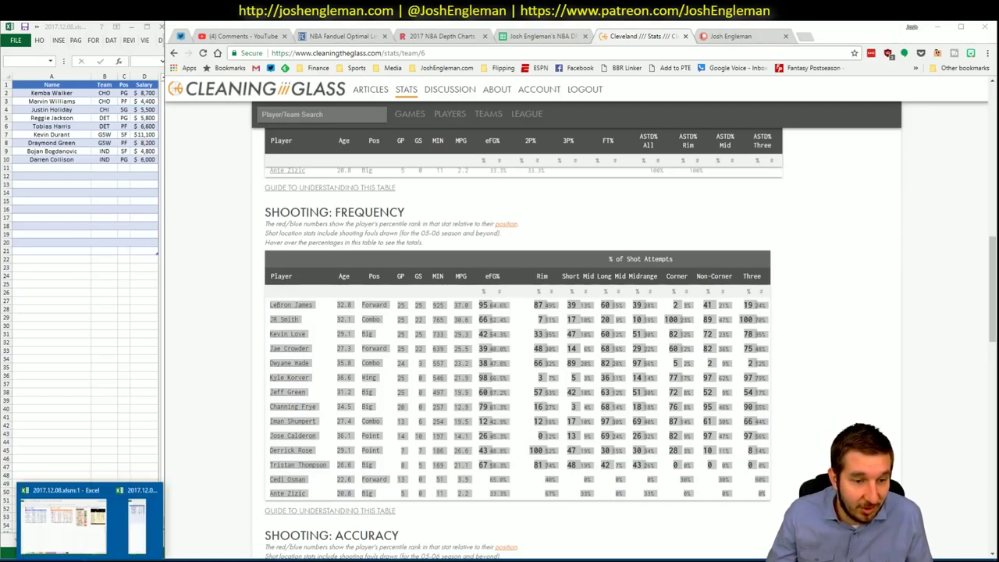
- Load the copied Cleveland shooting data into the Excel workbook's CTG sheet and set the opponent to IND
left_click(86, 531)
left_click(396, 540)
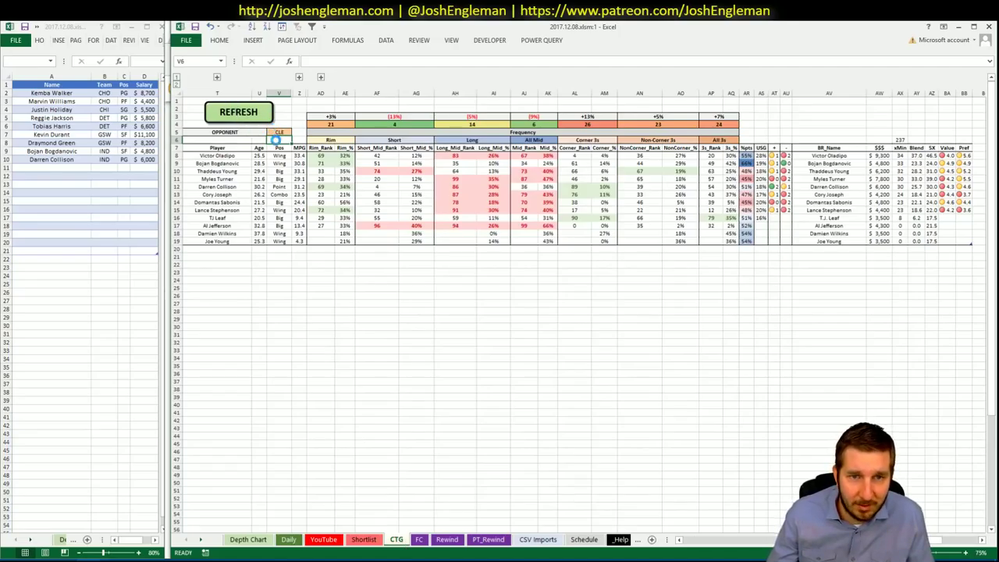
left_click(277, 133)
type("IND")
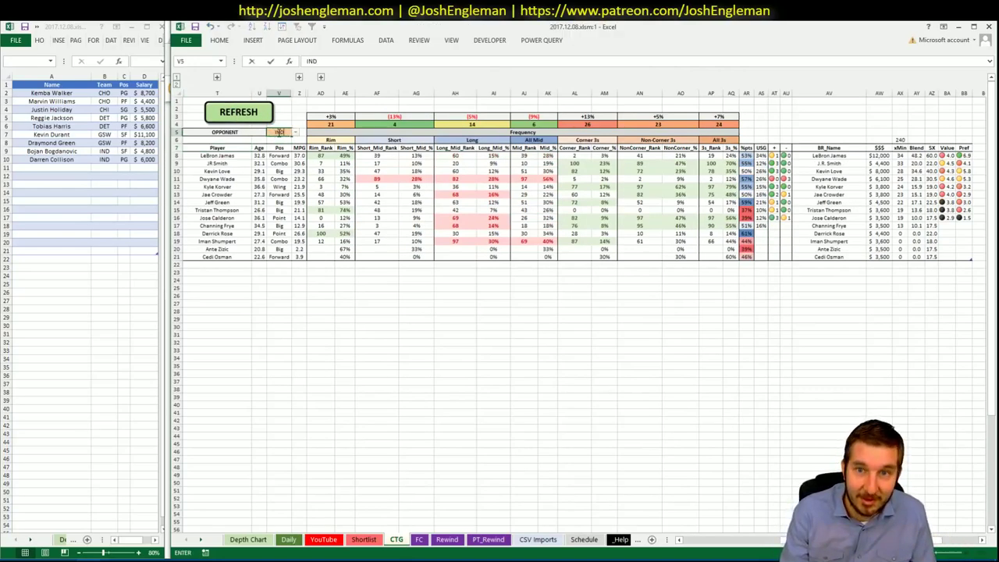
key("Return")
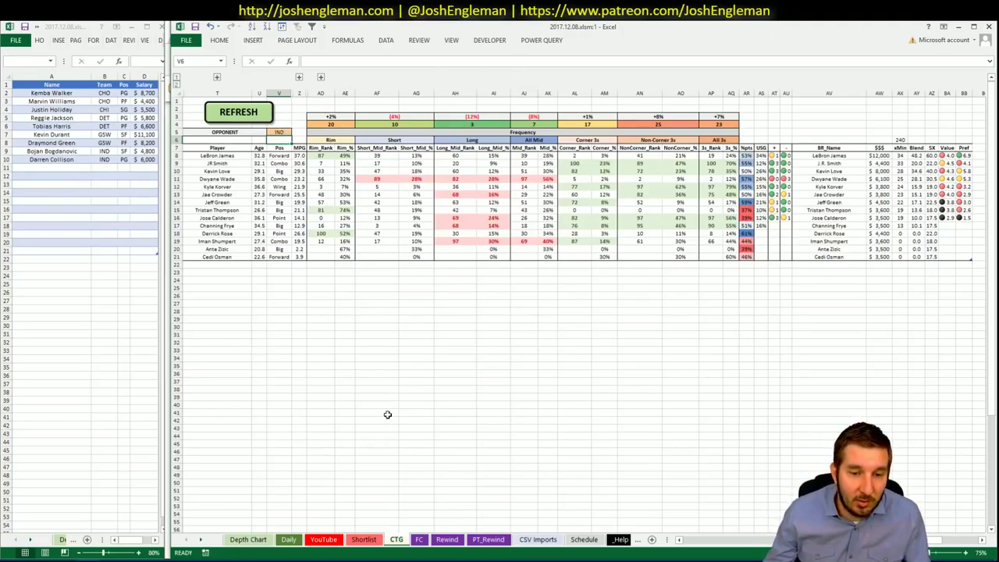
- Review Cleveland's FD and DK projections on the YouTube sheet
left_click(324, 539)
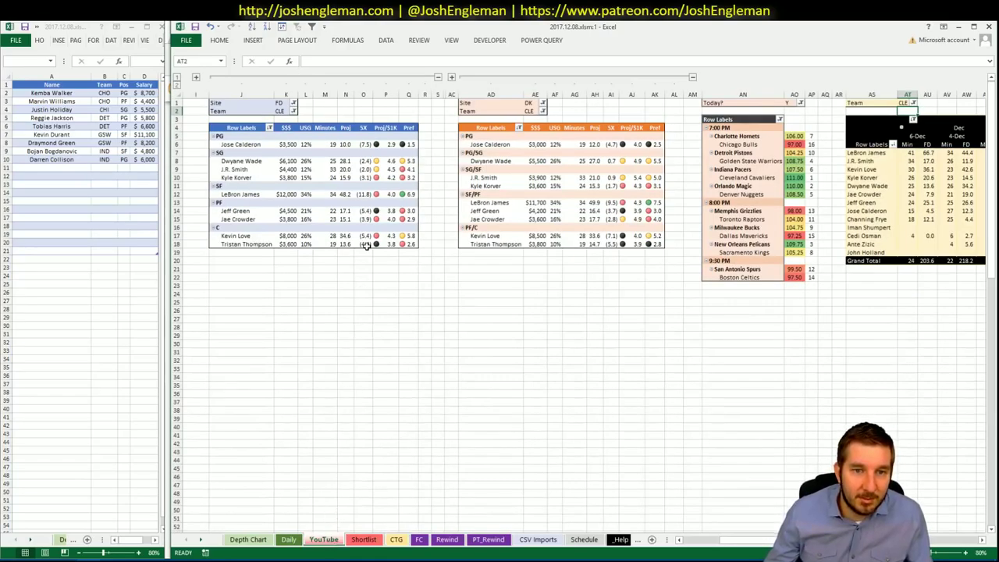
left_click(360, 309)
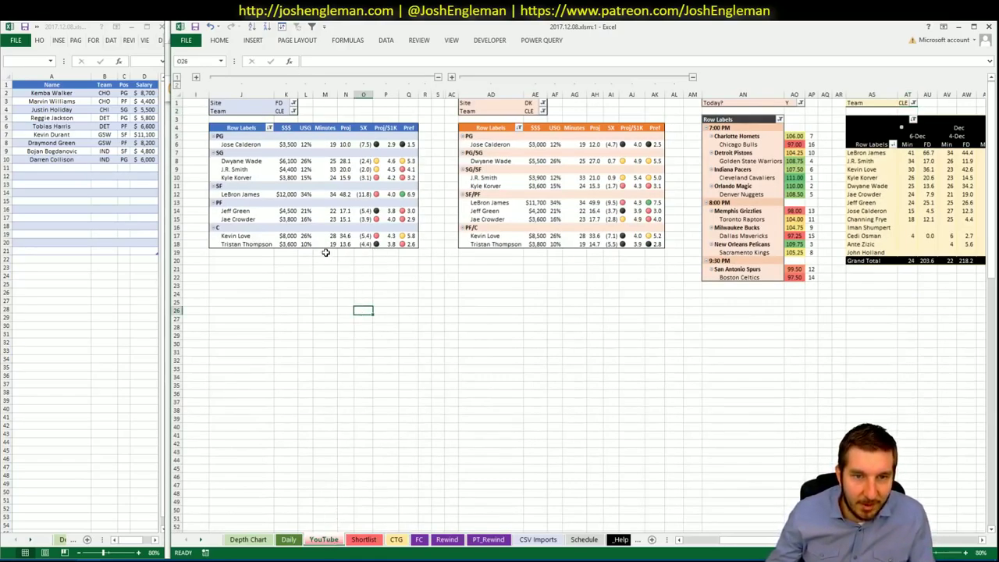
left_click(351, 420)
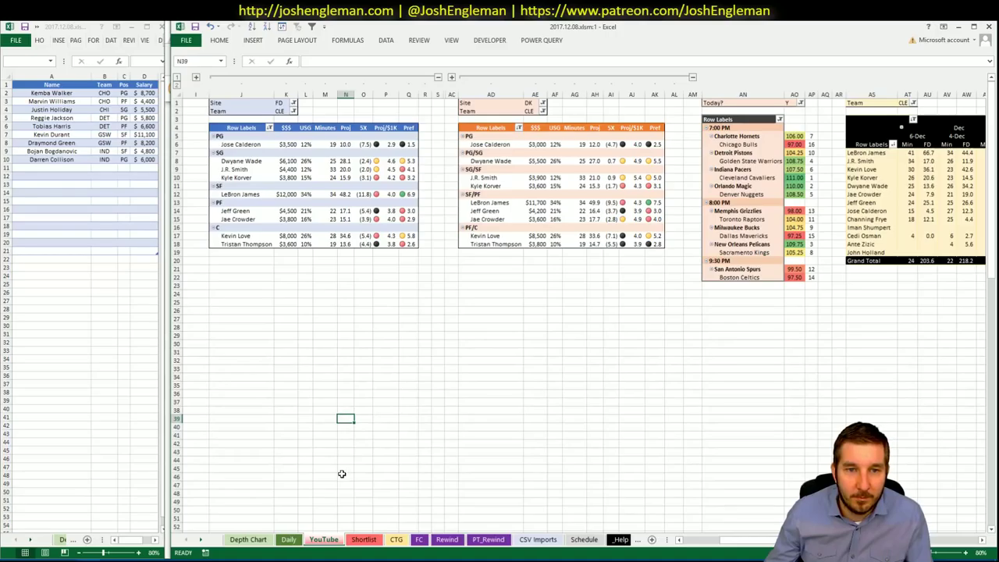
- Switch to Fantasy Cruncher in the browser and change the game filter from Indiana to Cleveland players
key("alt+Tab")
key("alt+Tab")
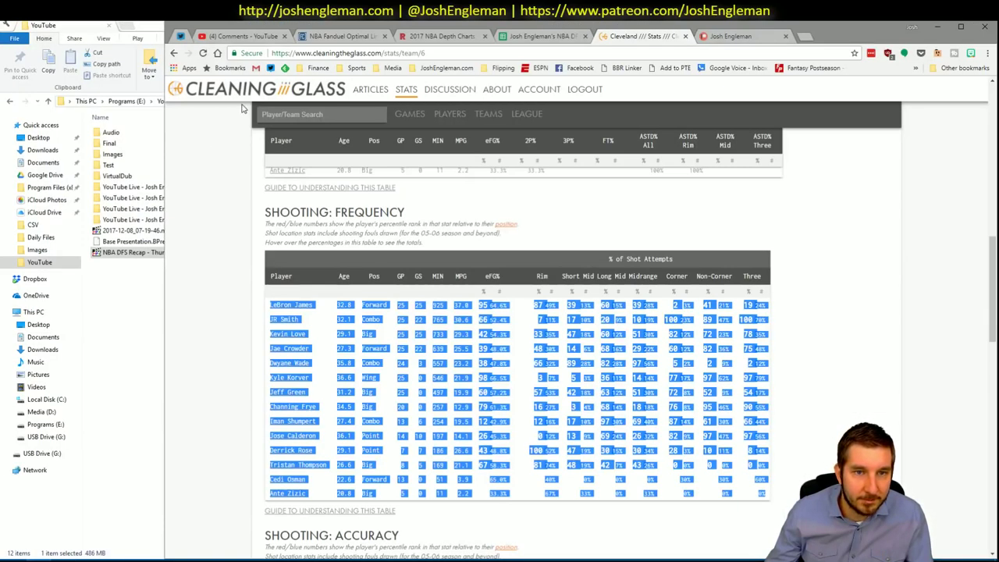
left_click(326, 37)
left_click(195, 119)
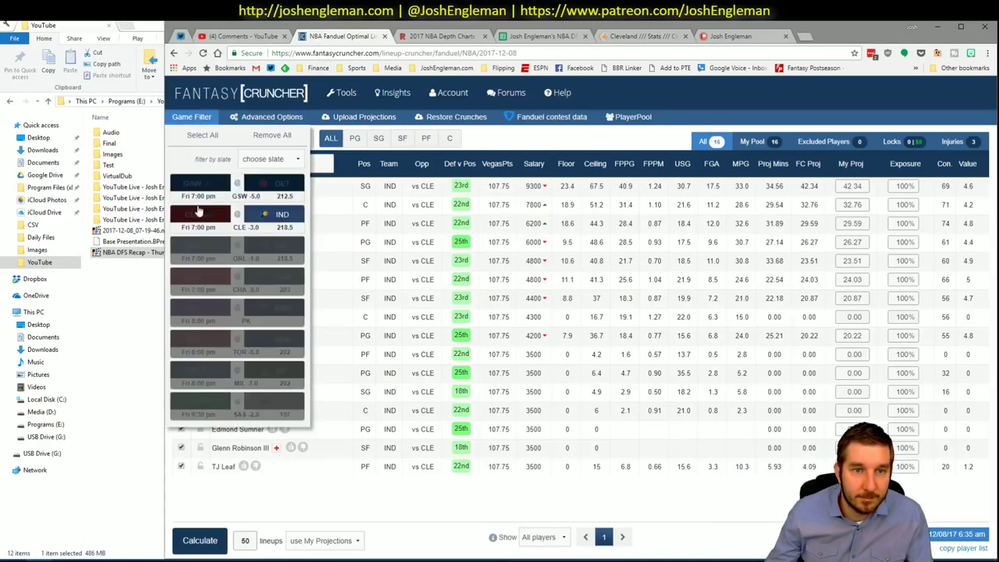
left_click(199, 211)
left_click(269, 214)
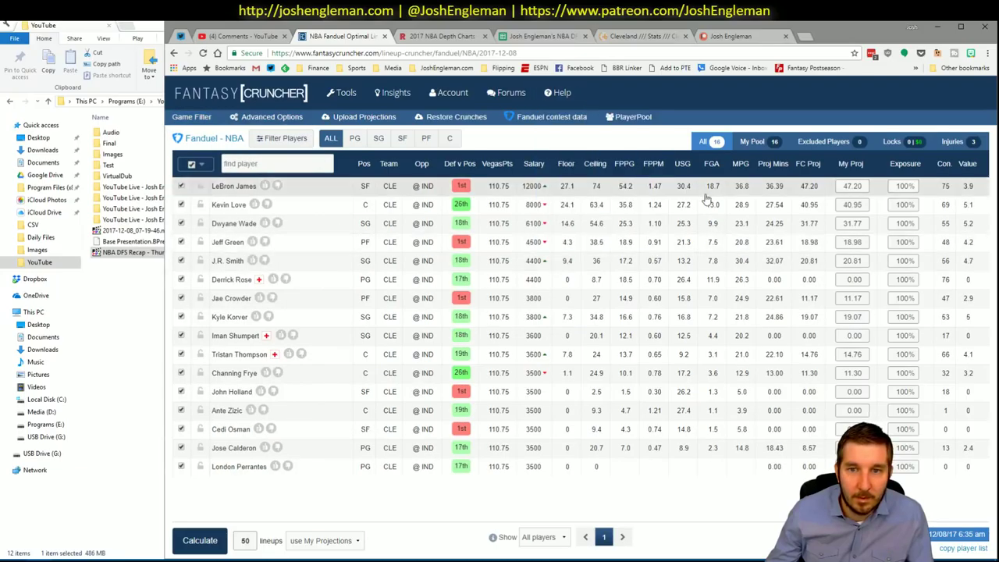
- Check the player details for Kevin Love and J.R. Smith, closing each one
left_click(229, 205)
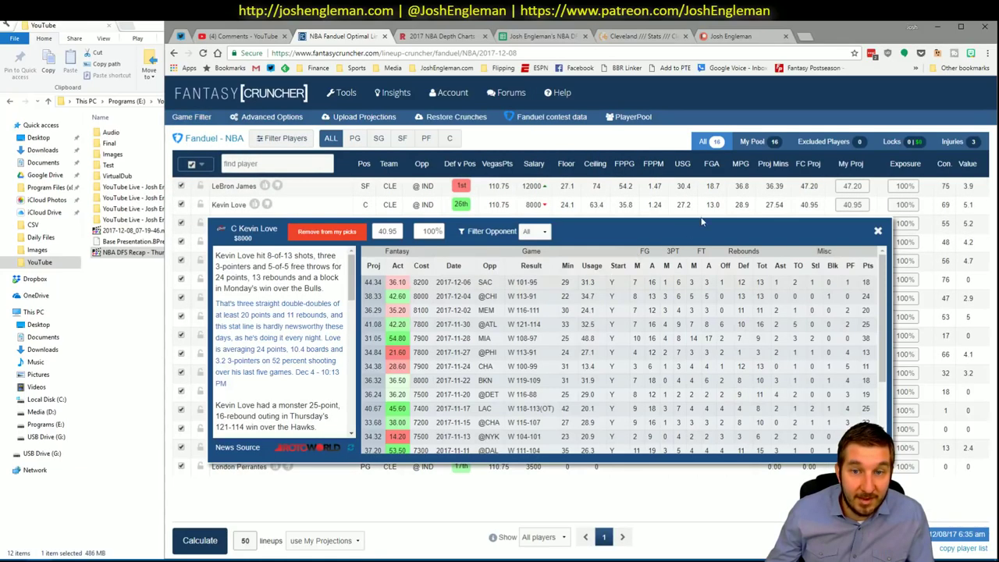
left_click(877, 231)
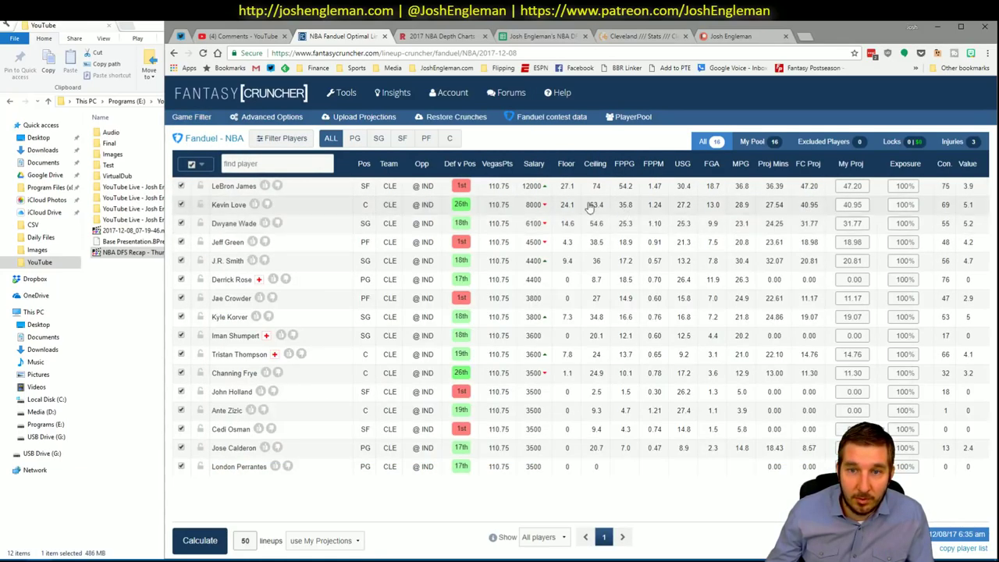
left_click(228, 262)
left_click(883, 287)
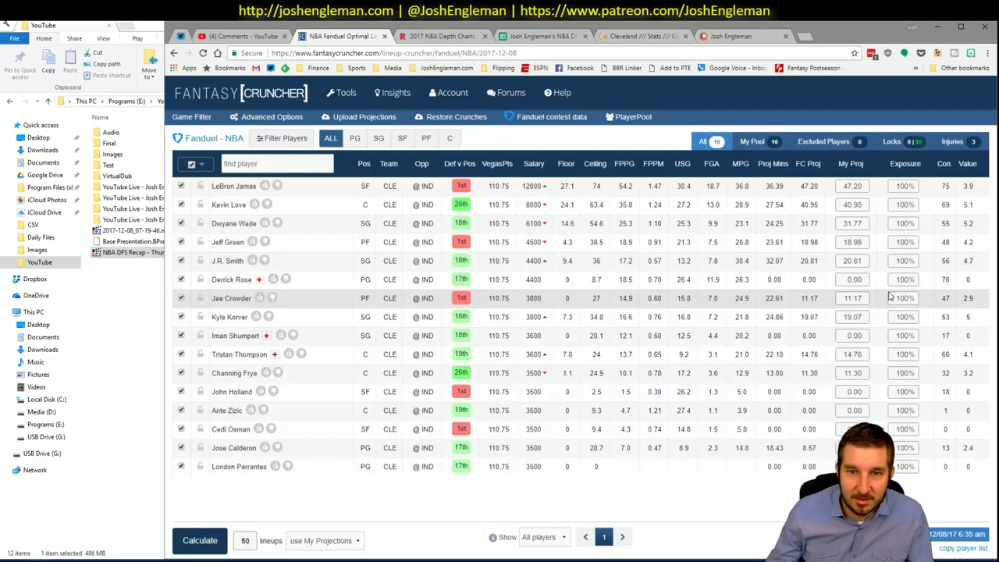
- Return to the Excel workbook and review Cleveland's recent game log through the total minutes and total FD columns
left_click(84, 544)
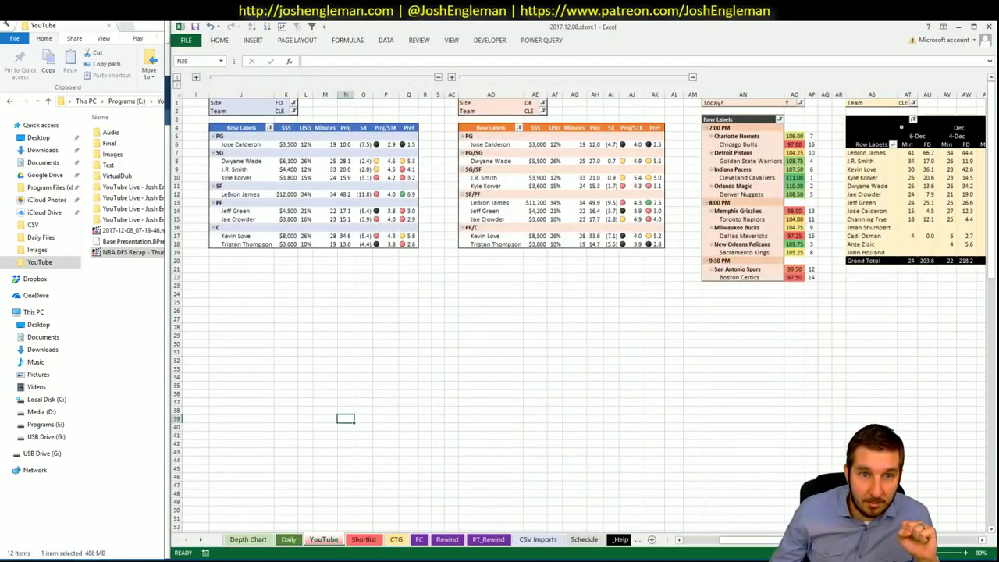
left_click_drag(734, 539, 773, 539)
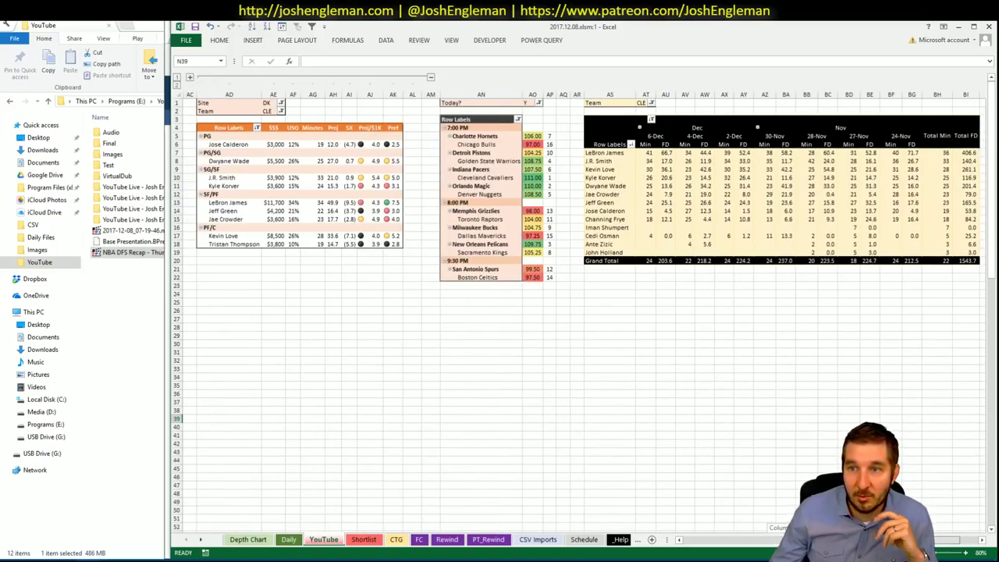
left_click_drag(781, 539, 735, 540)
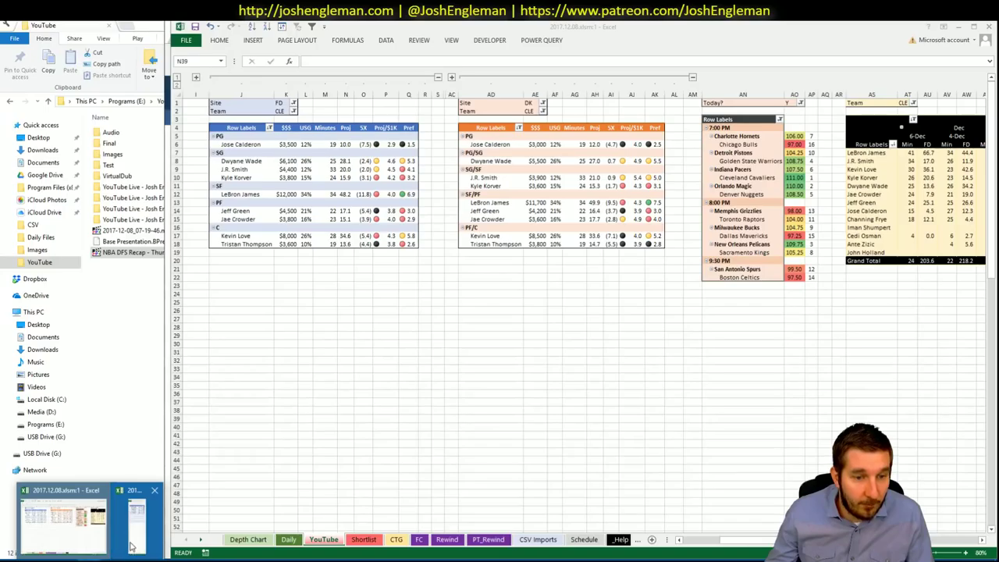
- Add LeBron James to the next empty row of the shortlist's Name column
left_click(135, 533)
type("Le")
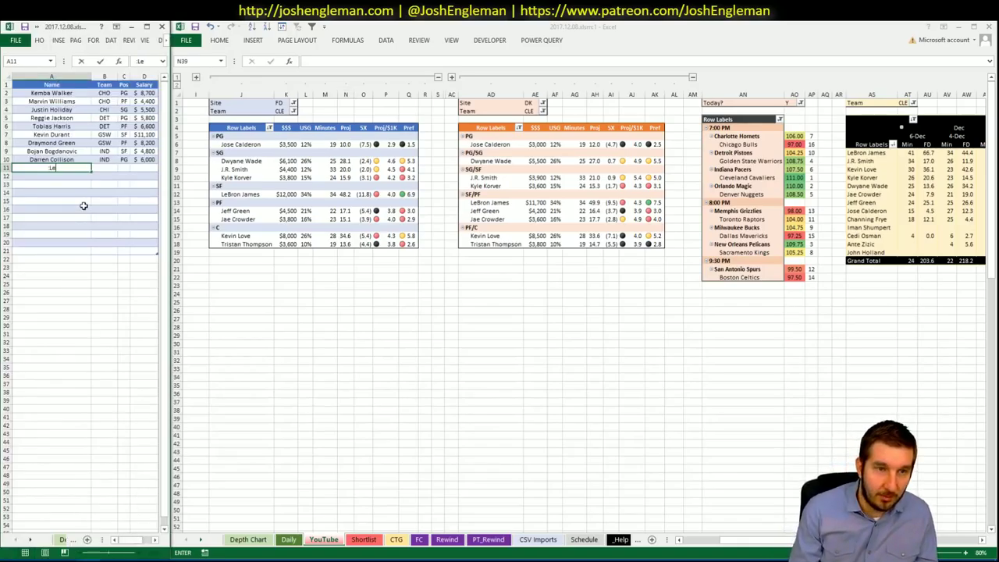
type("Br")
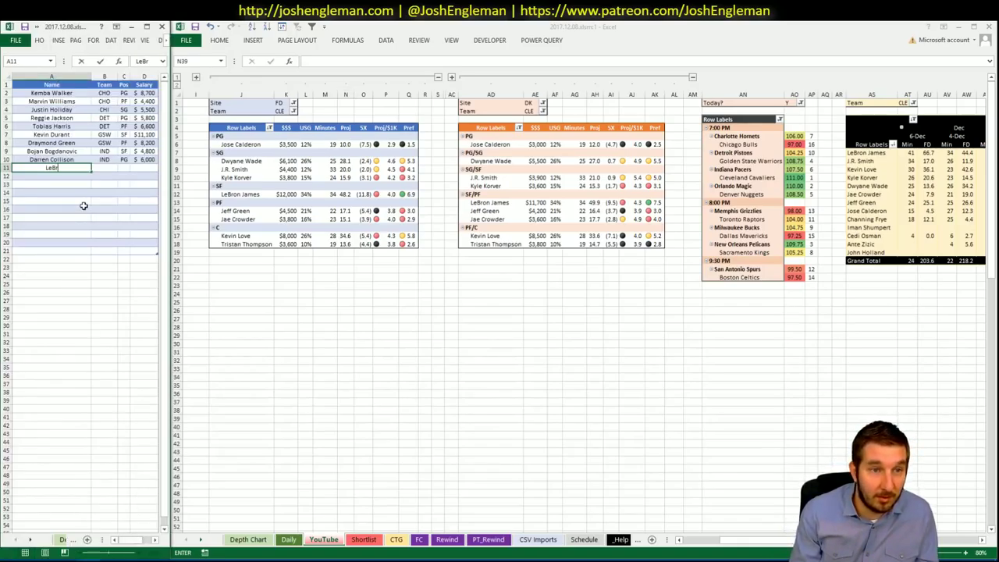
type("on James")
key("Return")
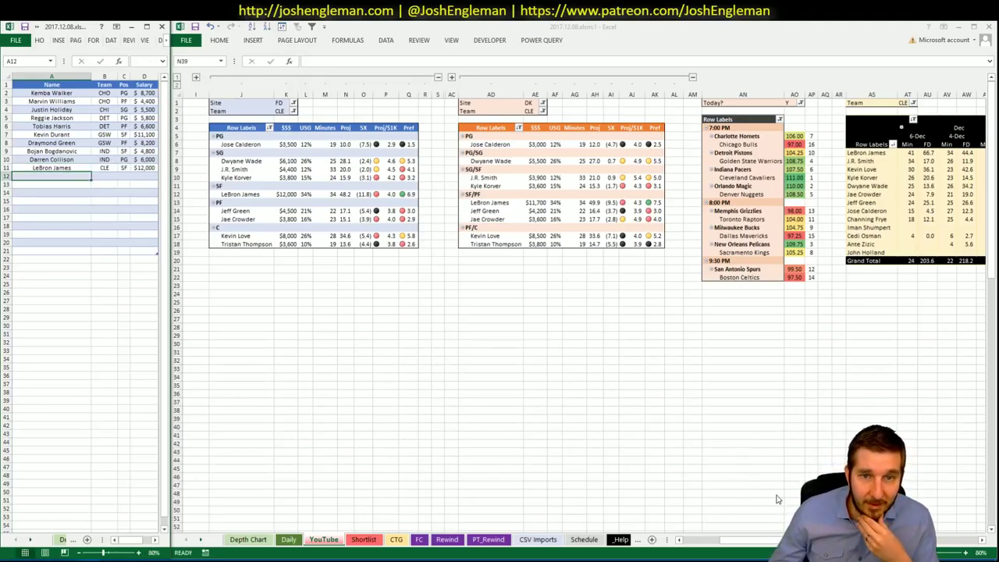
- Examine Kevin Love's minutes and FD points in Cleveland's game log from 6-Dec back to 28-Nov
scroll(582, 312, "right", 5)
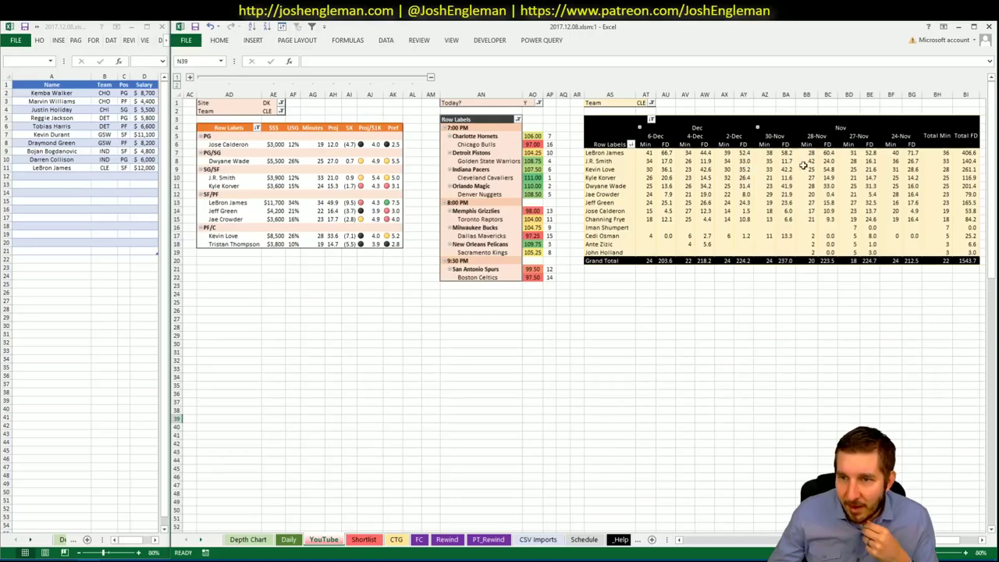
left_click_drag(835, 171, 648, 170)
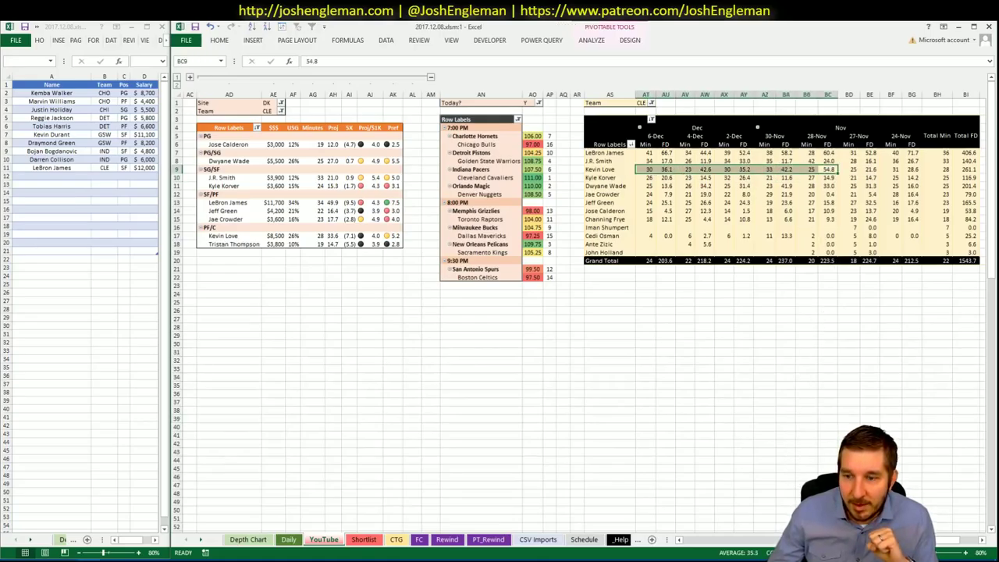
scroll(694, 539, "left", 5)
left_click(674, 424)
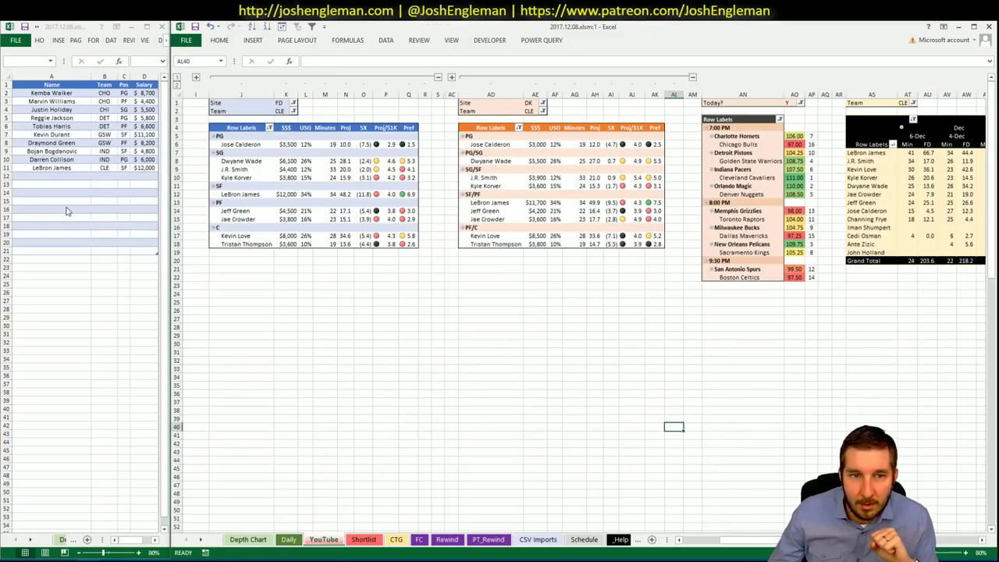
- Add Kevin Love to the shortlist below LeBron James
left_click(73, 174)
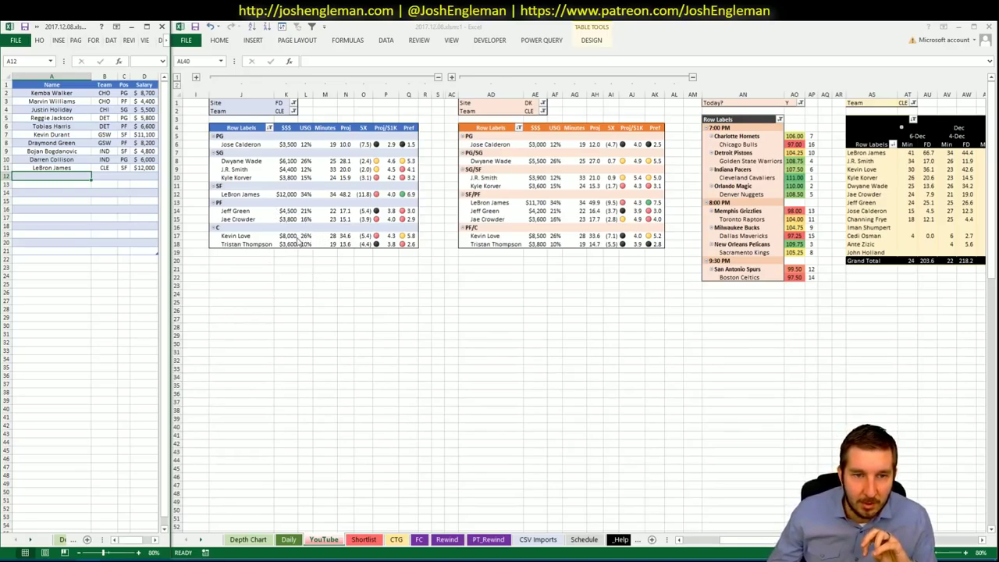
key("alt+Tab")
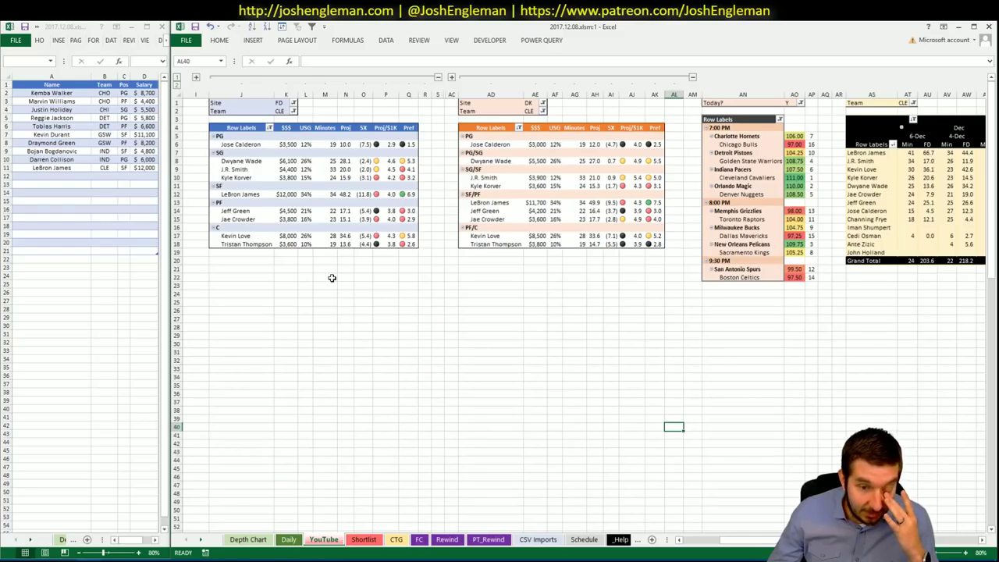
left_click(62, 175)
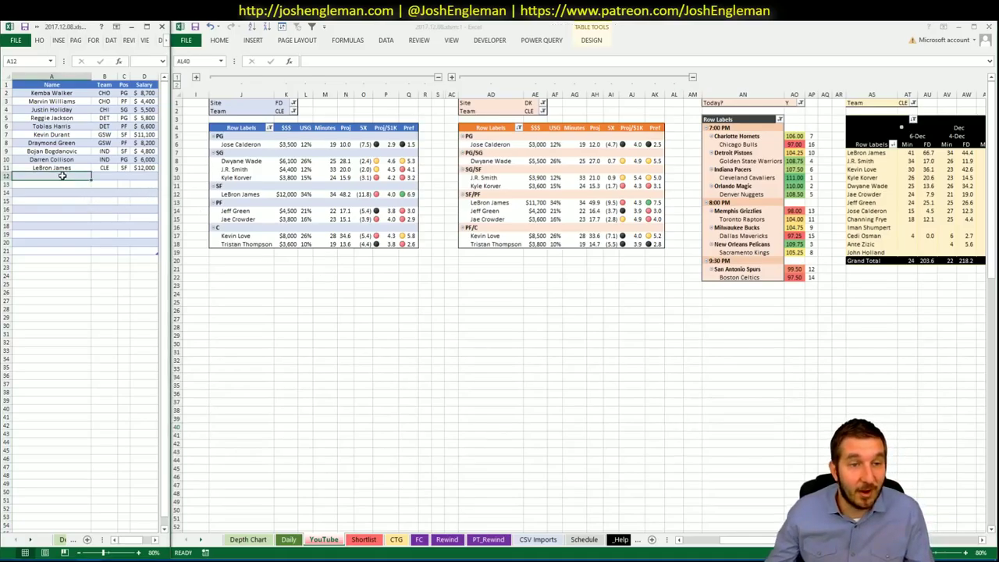
type("Kevin Love")
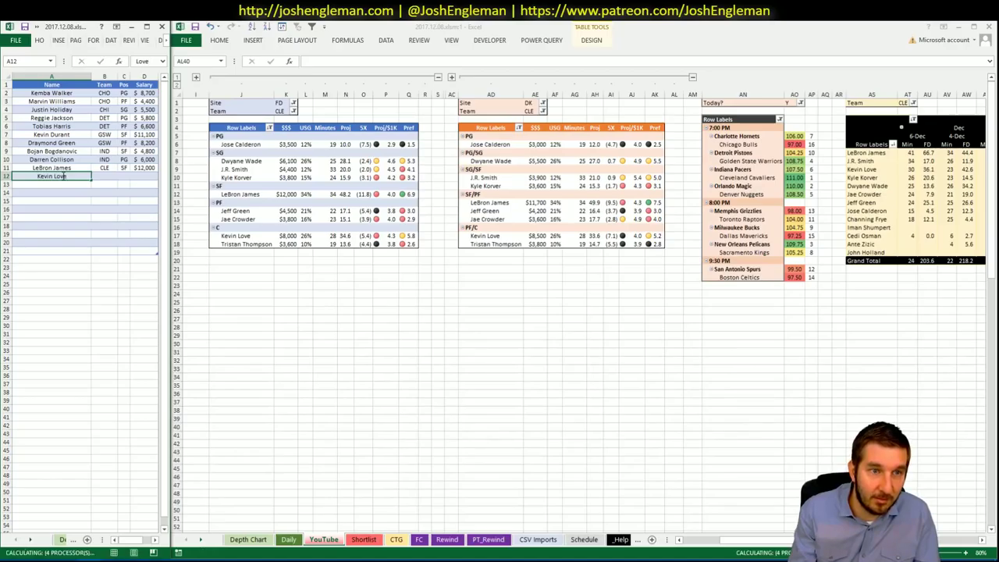
key("Return")
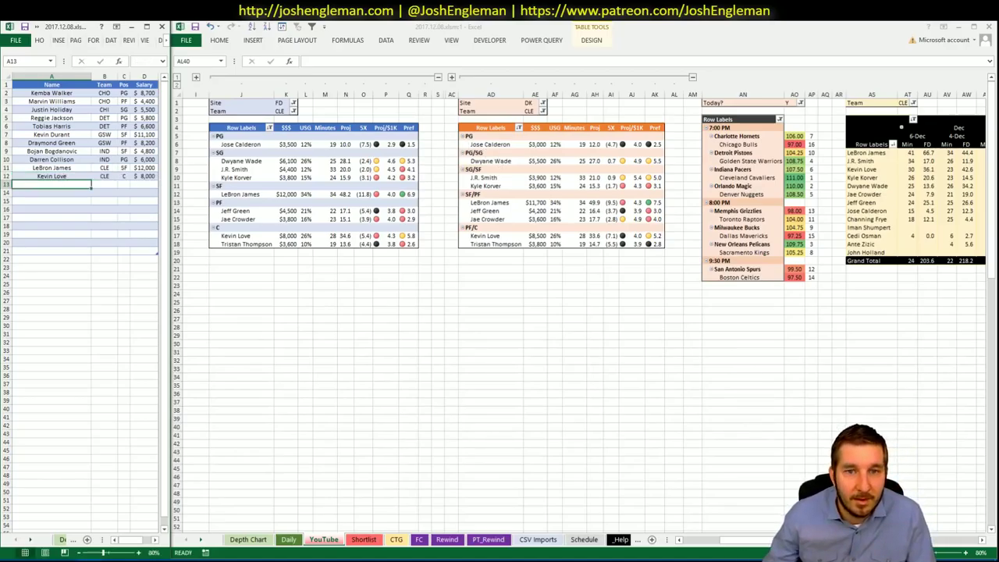
- Set the Team filter of both the FD and the DK projection tables on the YouTube sheet to ORL
scroll(578, 312, "right", 5)
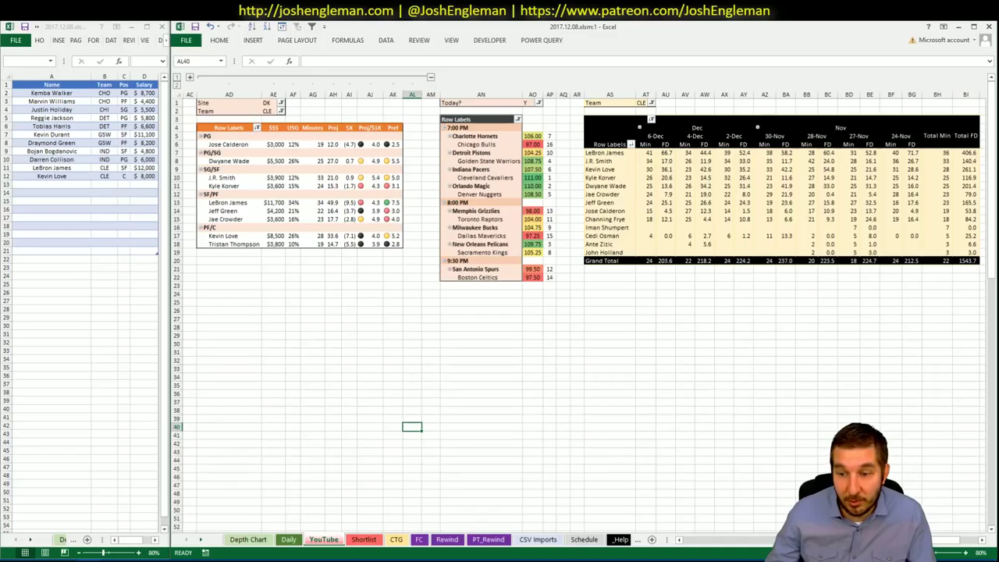
scroll(735, 540, "left", 5)
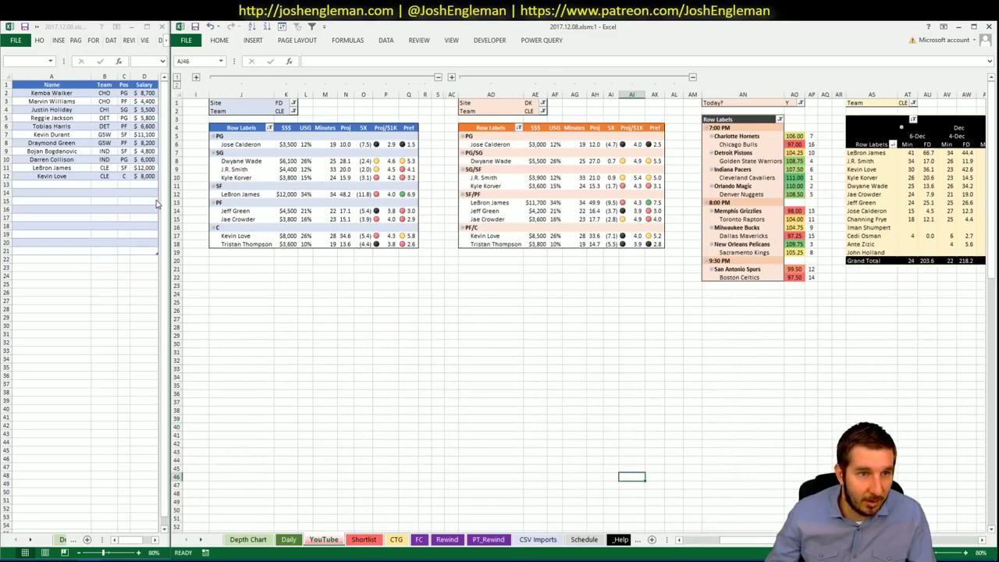
key("ctrl+F6")
key("ctrl+F6")
left_click(282, 111)
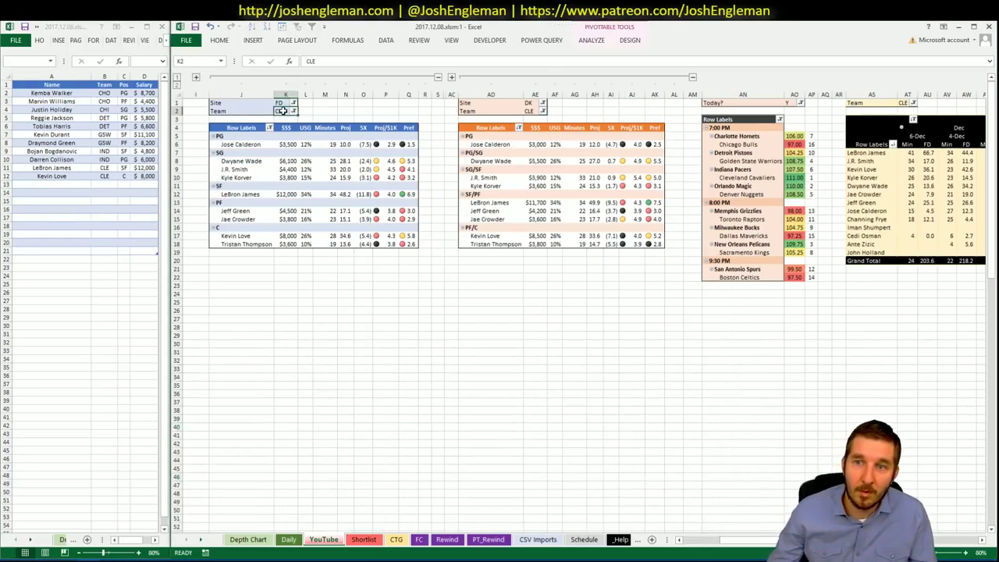
type("ORL")
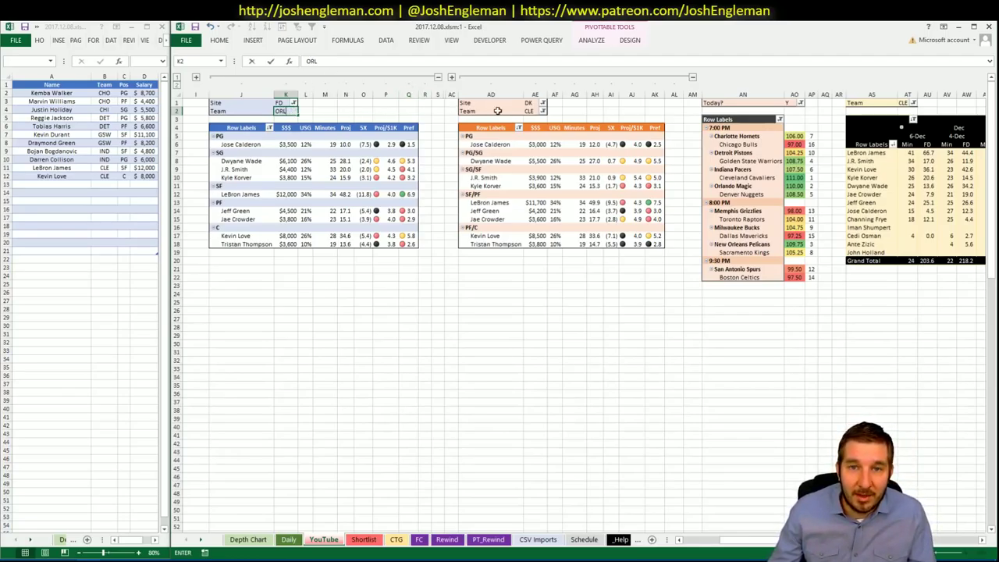
key("Return")
left_click(529, 112)
type("ORL")
key("Return")
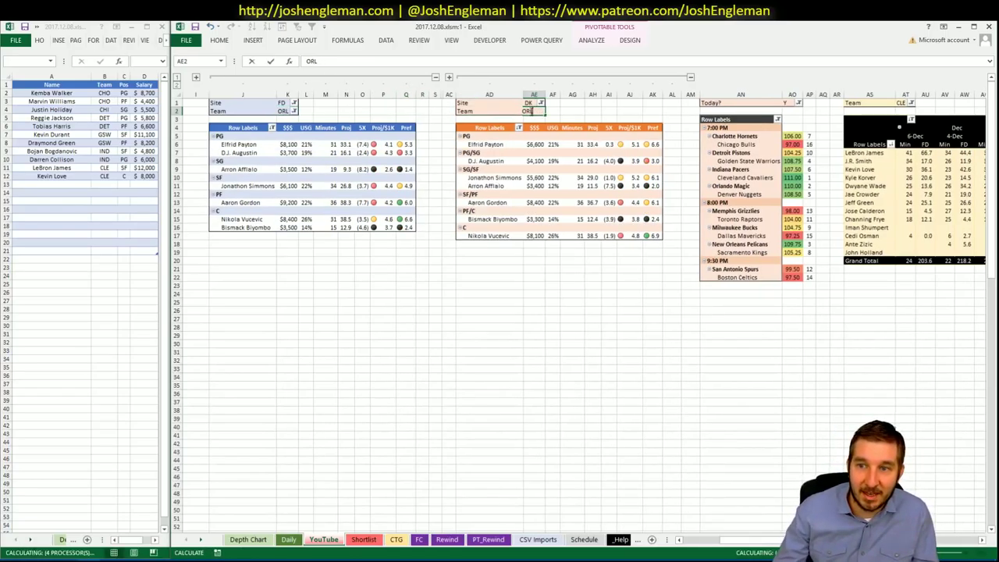
- Set the Team filter of the recent game log table to ORL
left_click(901, 103)
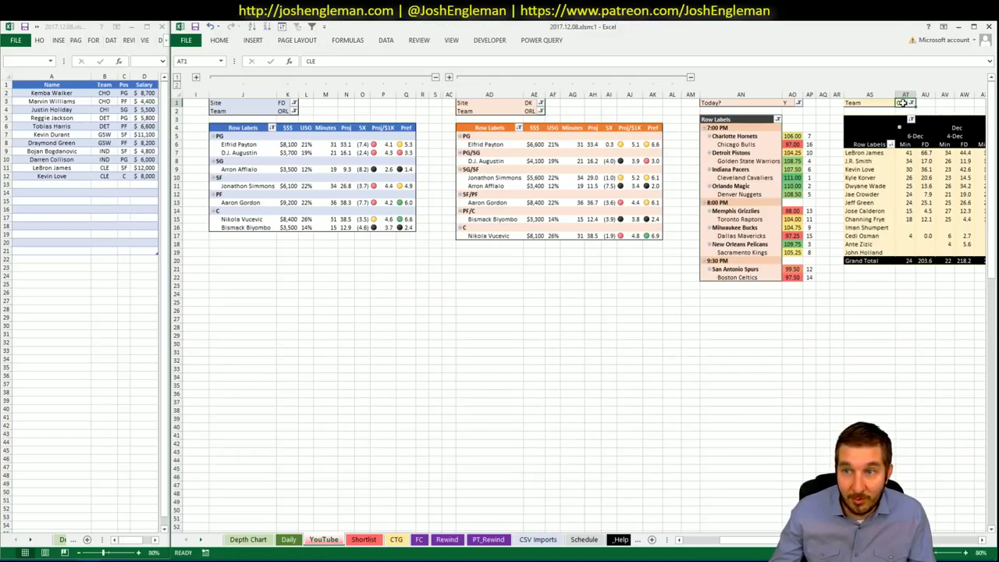
type("ORL")
key("Return")
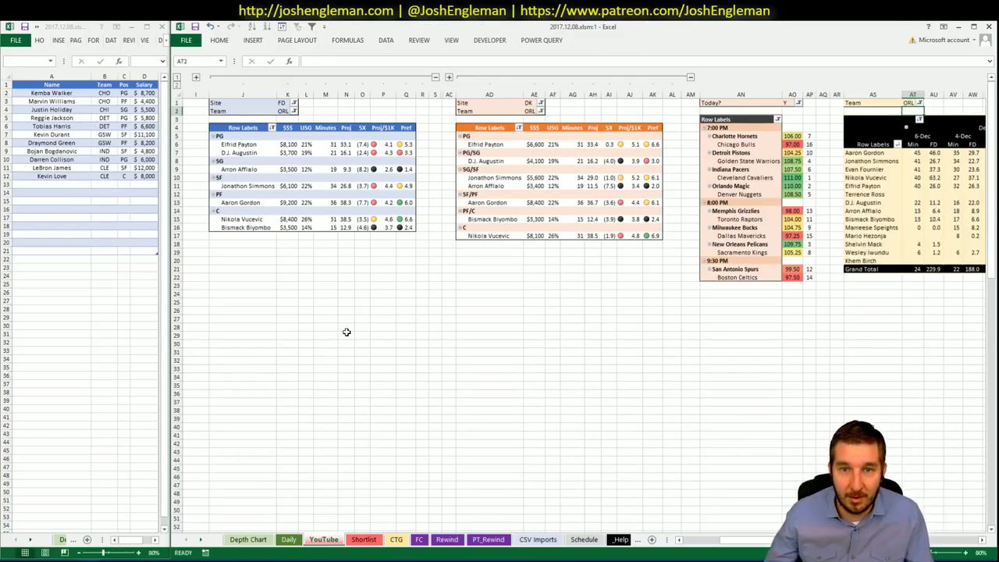
left_click(339, 292)
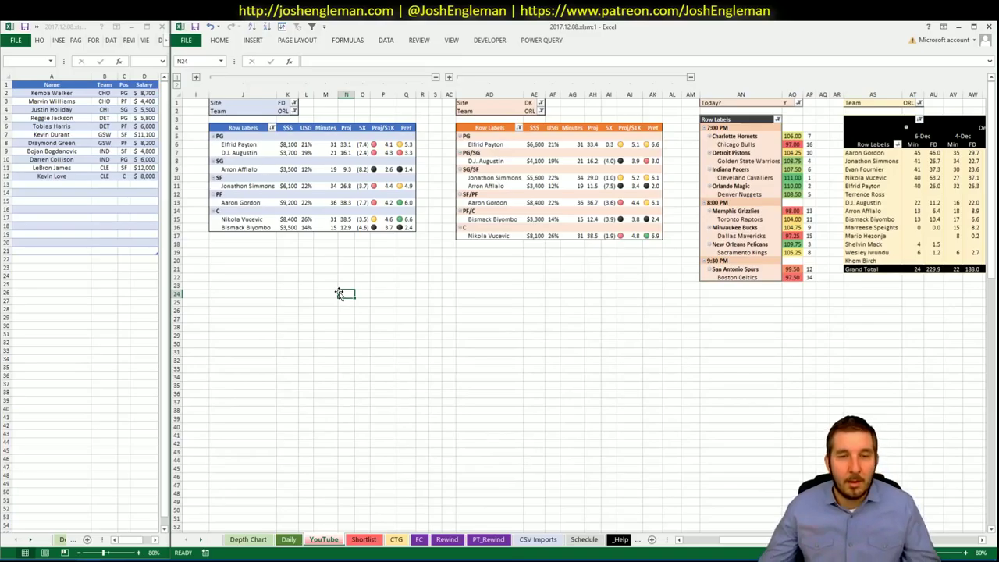
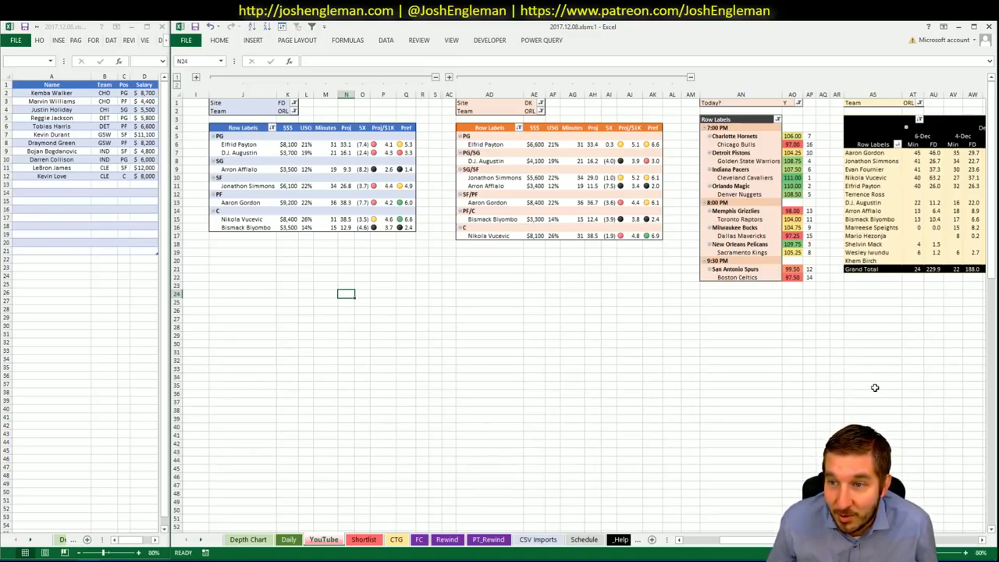
- Switch to Fantasy Cruncher in the browser and change the game filter from Cleveland to Orlando players
key("alt+Tab")
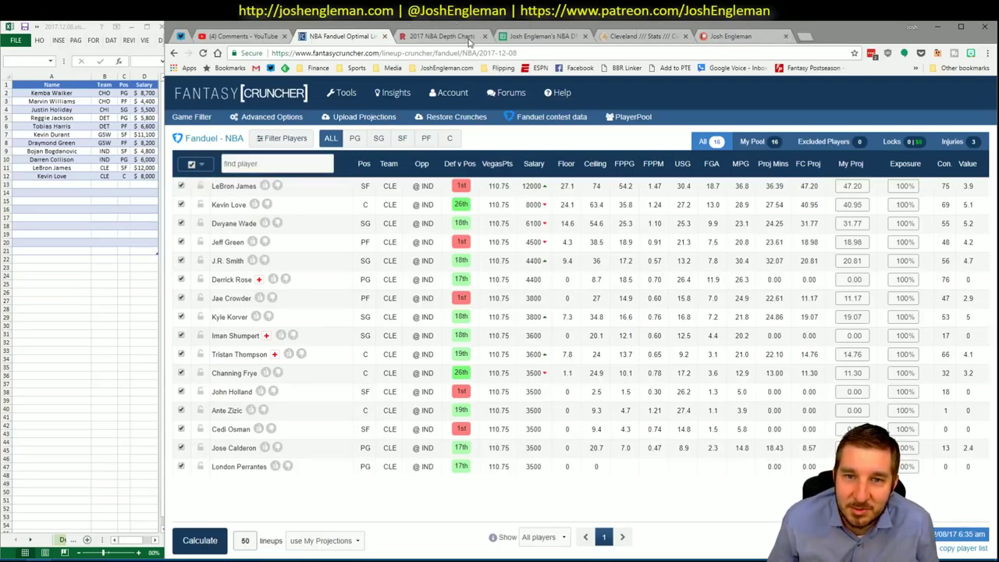
left_click(197, 118)
left_click(201, 217)
left_click(268, 247)
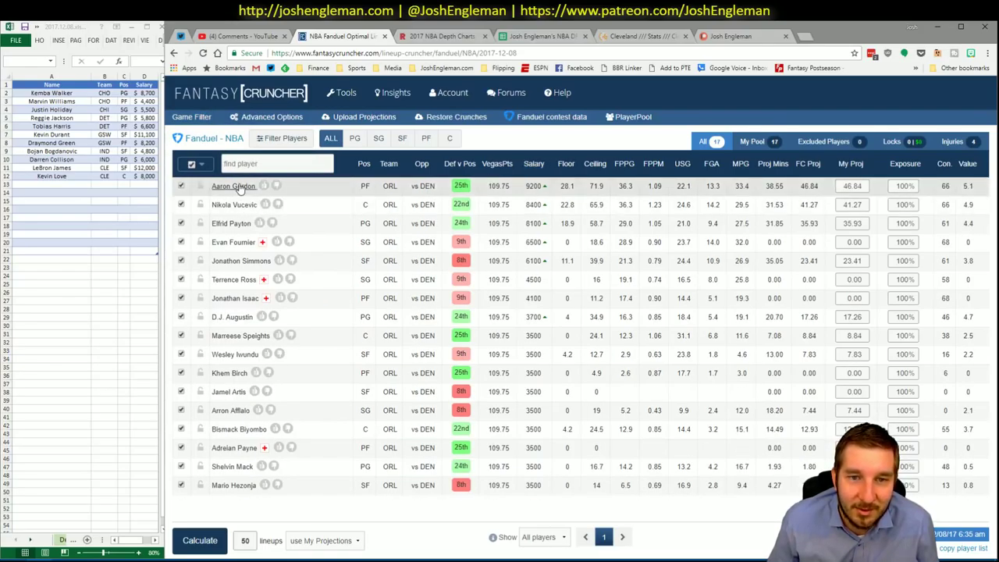
- Check Aaron Gordon's player details and game history in Fantasy Cruncher, closing them when done
left_click(234, 186)
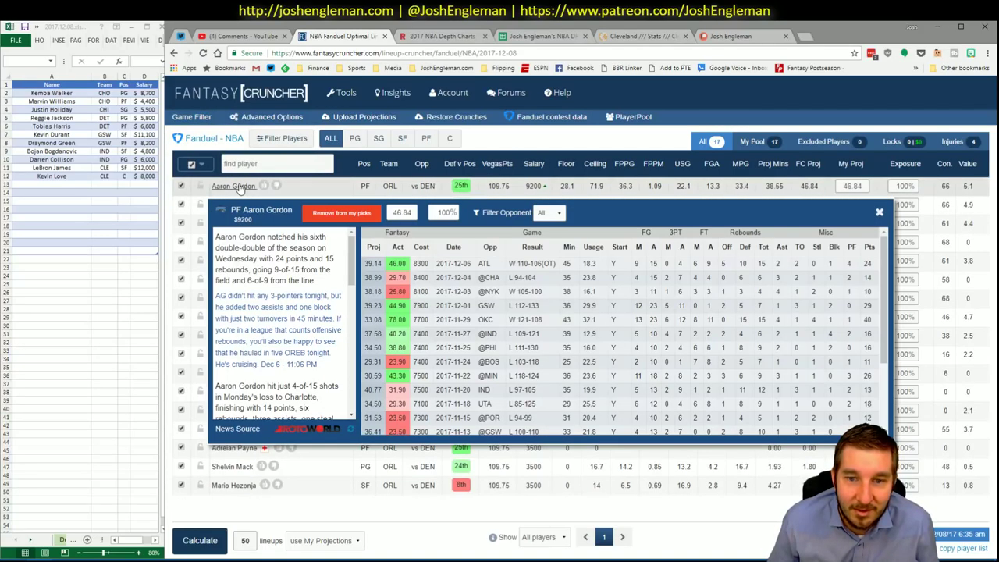
left_click(884, 214)
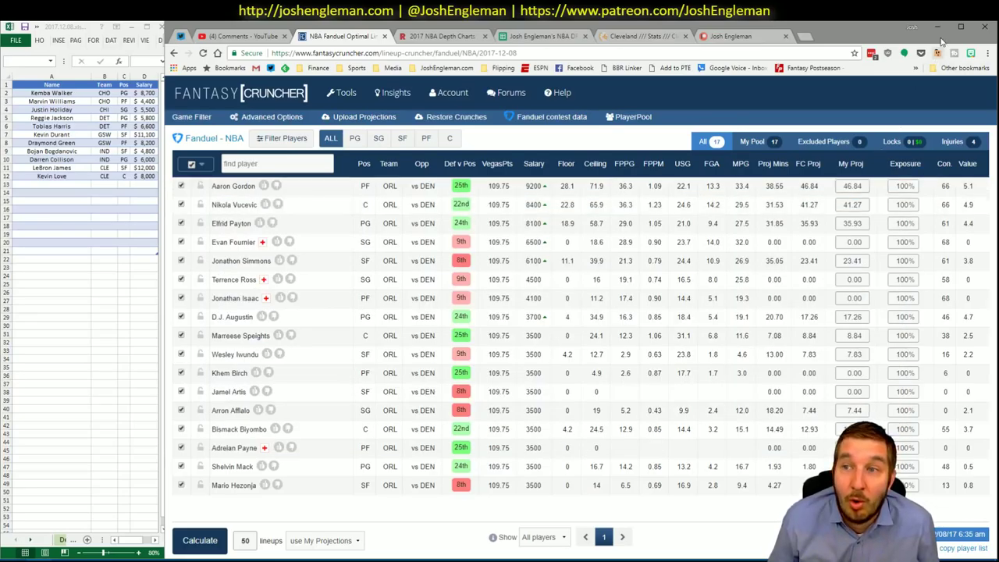
left_click(233, 188)
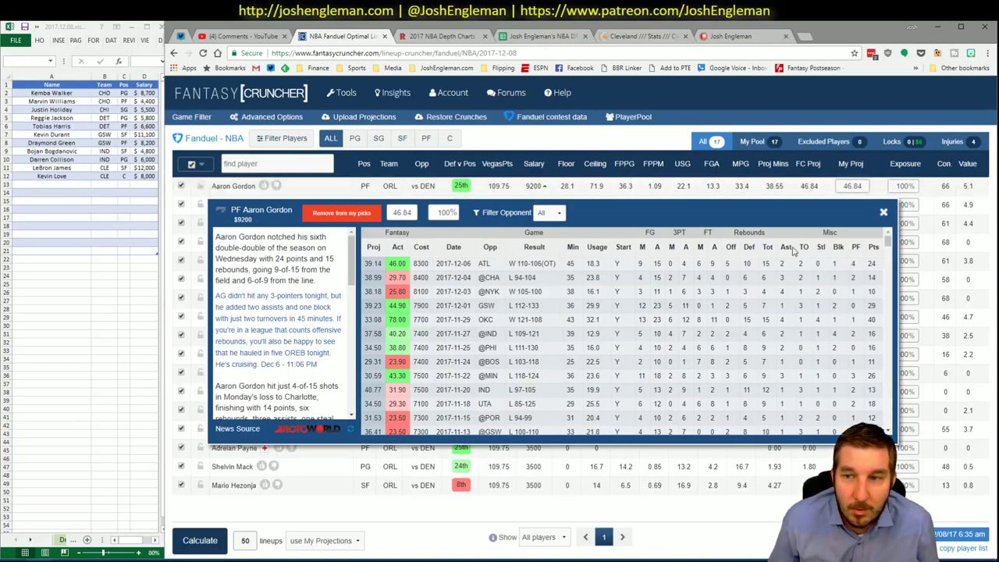
left_click(884, 215)
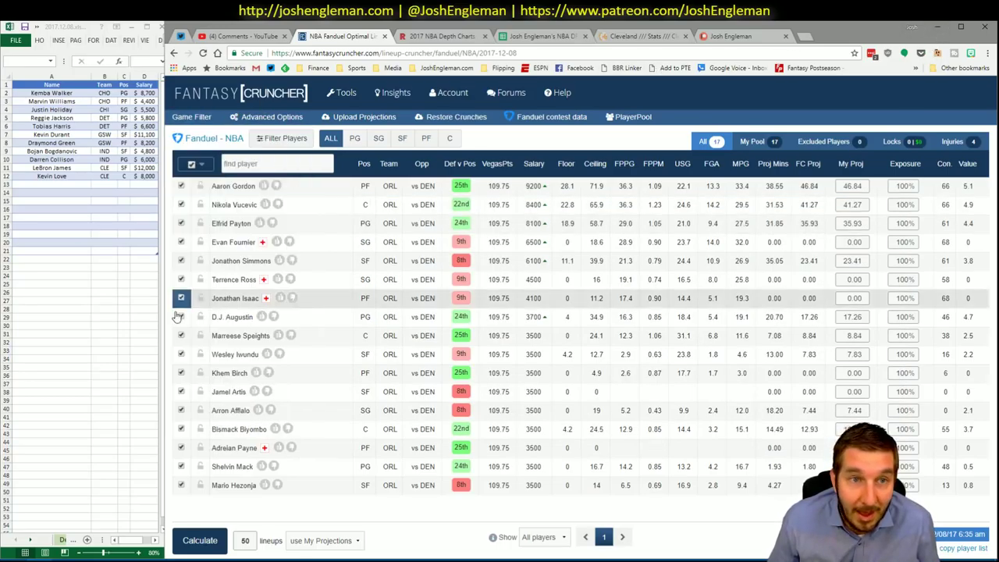
- Return to the Excel workbook's YouTube sheet and review Orlando's FD and DK projections
key("alt+Tab")
key("alt+Tab")
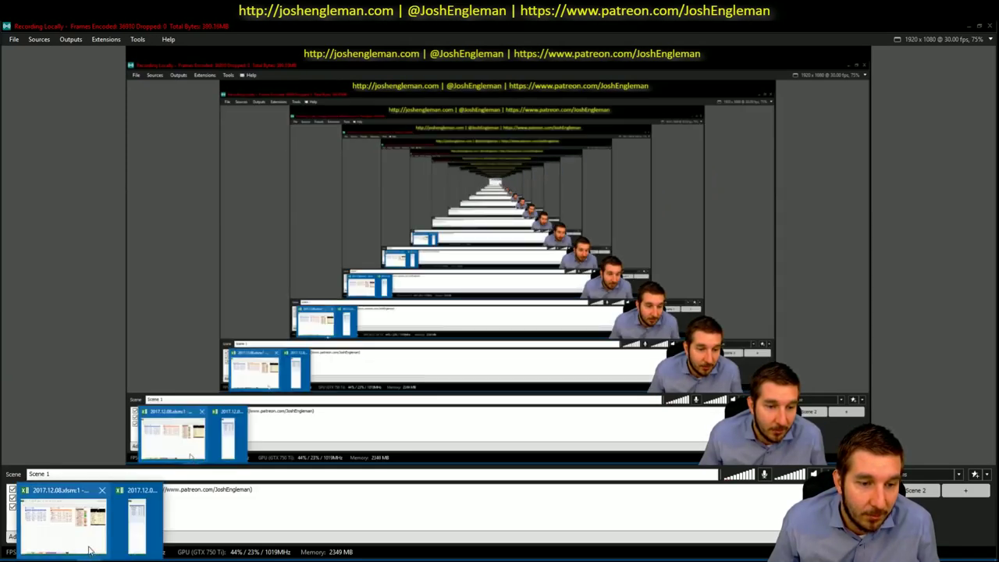
key("alt+Tab")
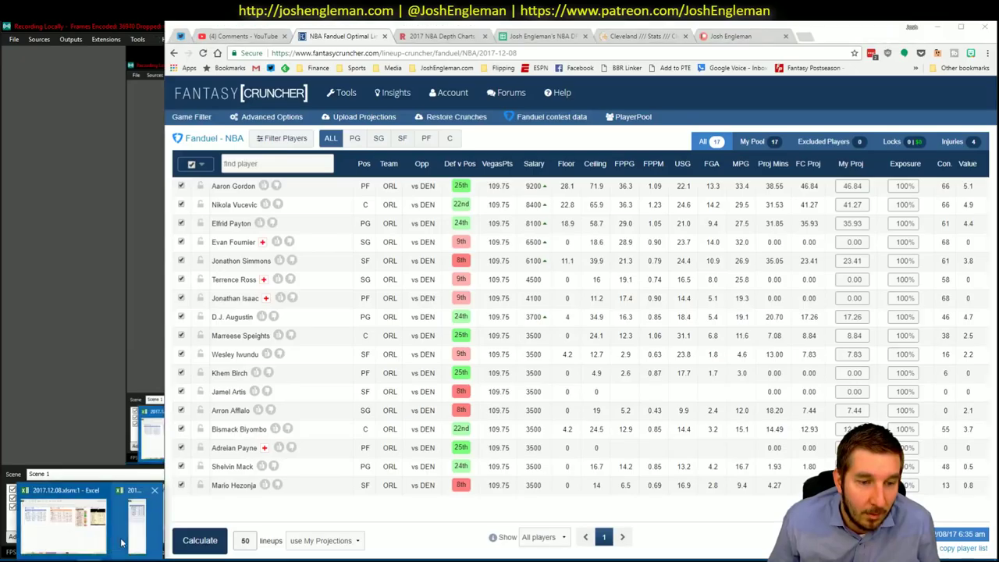
key("alt+Tab")
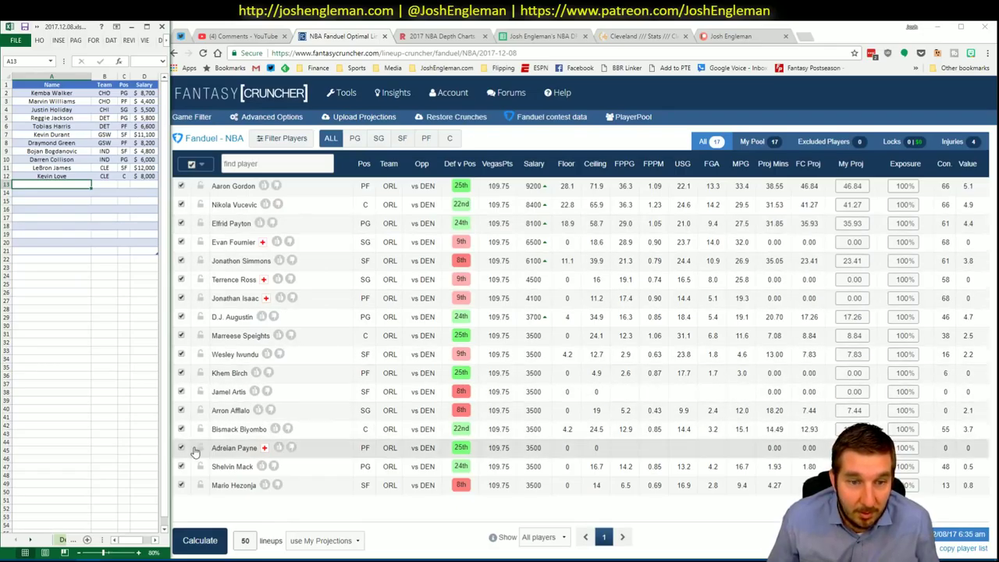
left_click(109, 450)
mouse_move(75, 556)
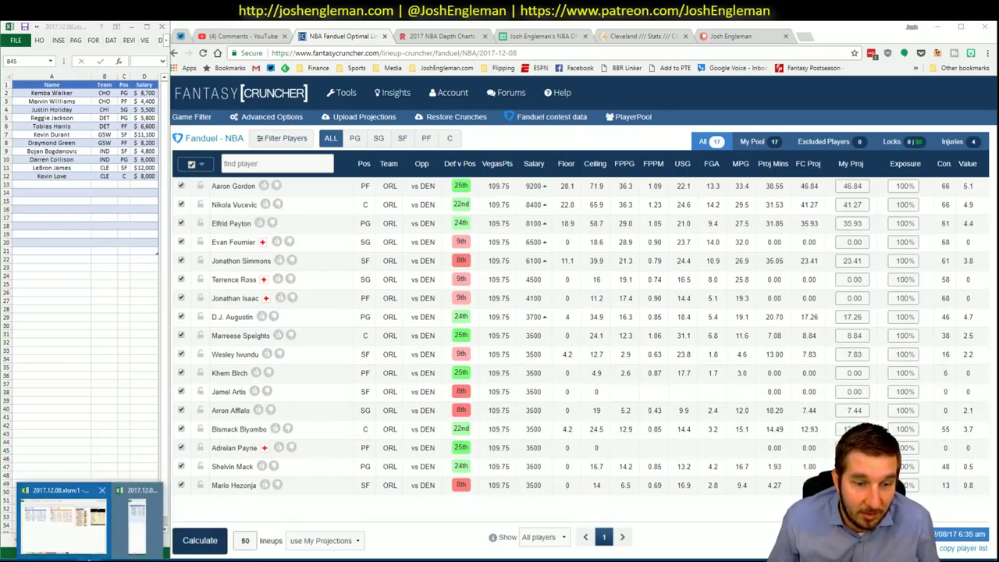
left_click(70, 521)
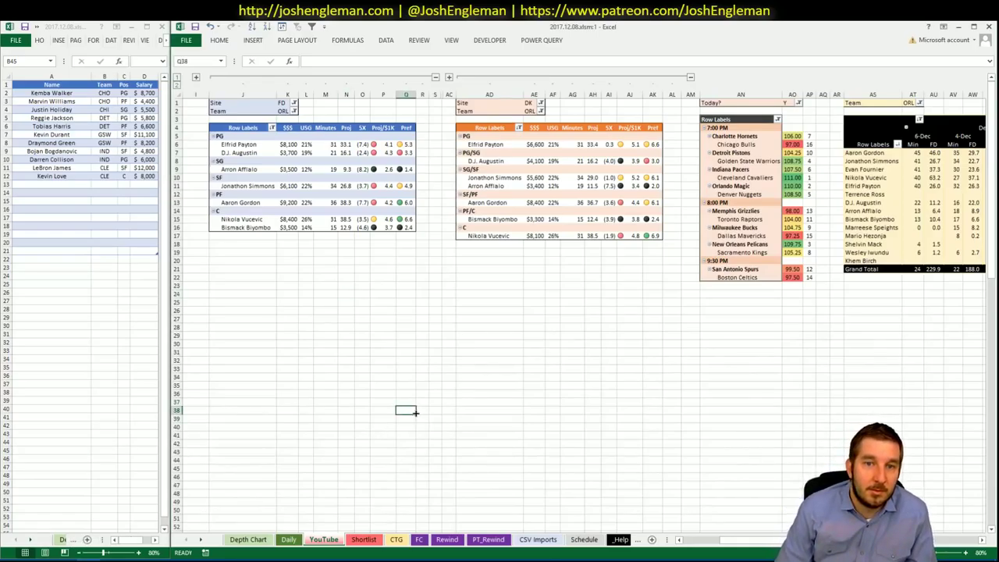
- Switch to Cleaning the Glass in the browser, open the Orlando Magic's player stats and examine the Shooting: Frequency table
left_click(61, 556)
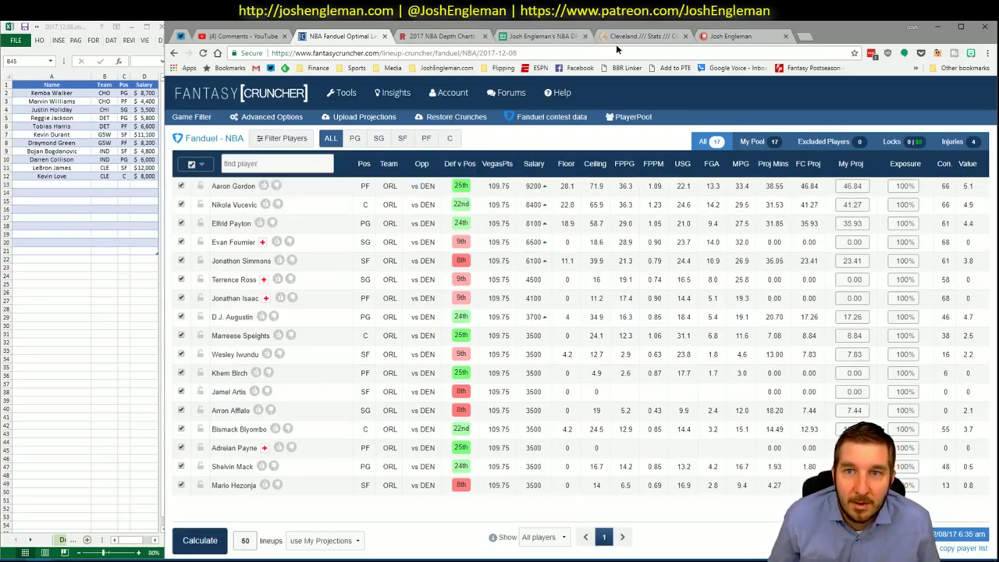
left_click(616, 37)
left_click(340, 116)
type("magic")
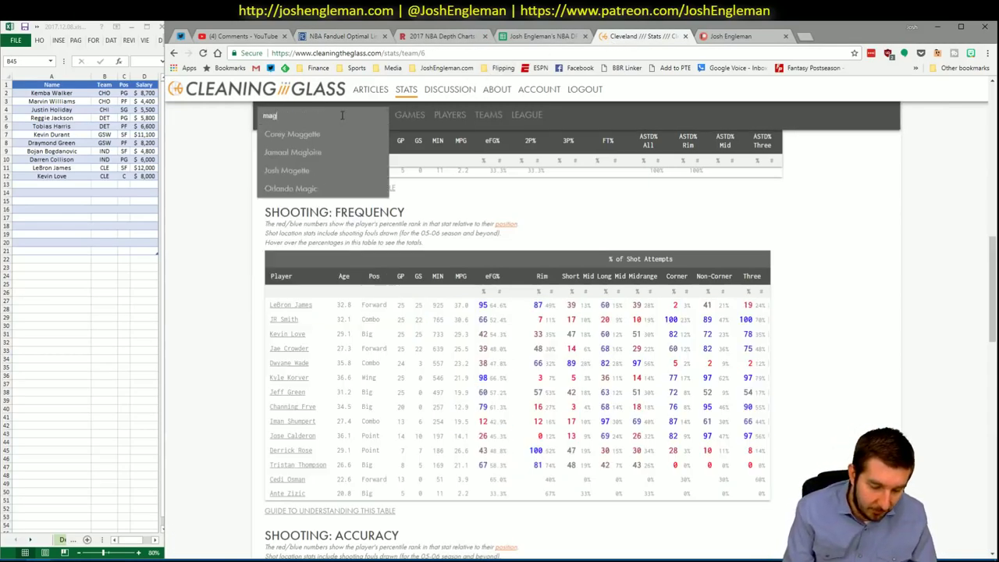
key("Return")
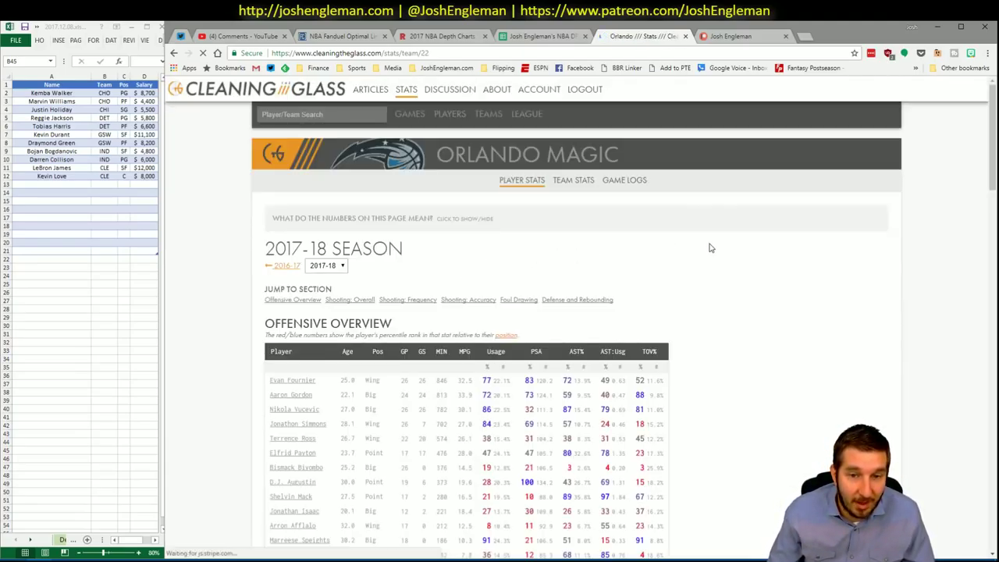
scroll(708, 250, "down", 3)
scroll(707, 254, "down", 7)
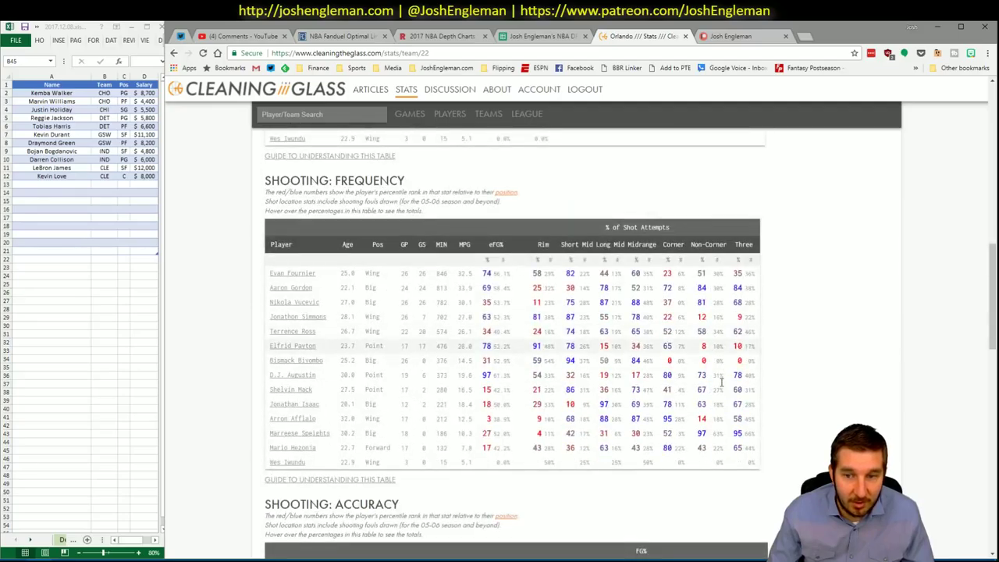
- Copy Orlando's Shooting: Frequency player rows into the Excel workbook's CTG sheet, refresh the table and set the opponent to DEN
mouse_move(751, 441)
left_click_drag(755, 463, 271, 278)
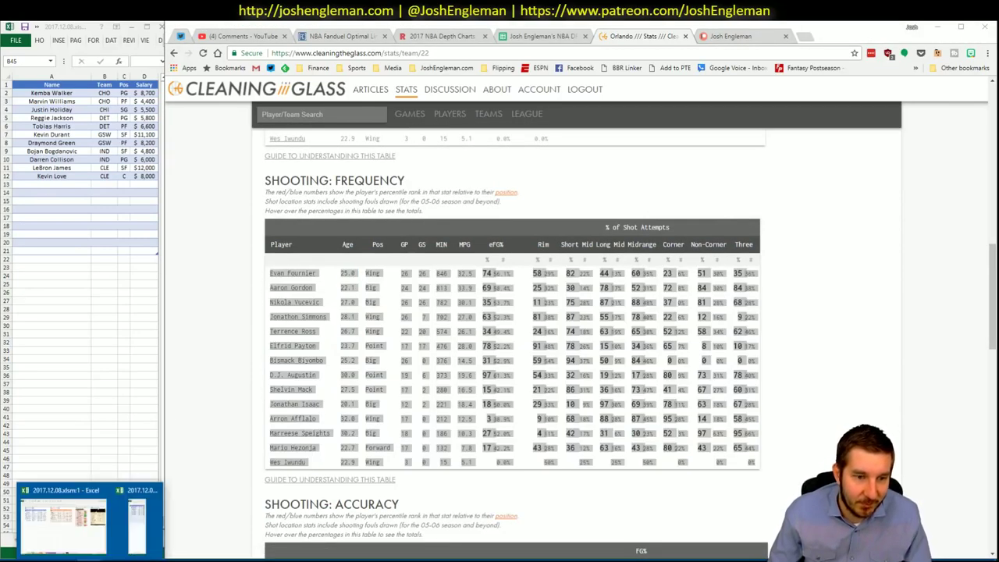
left_click(64, 517)
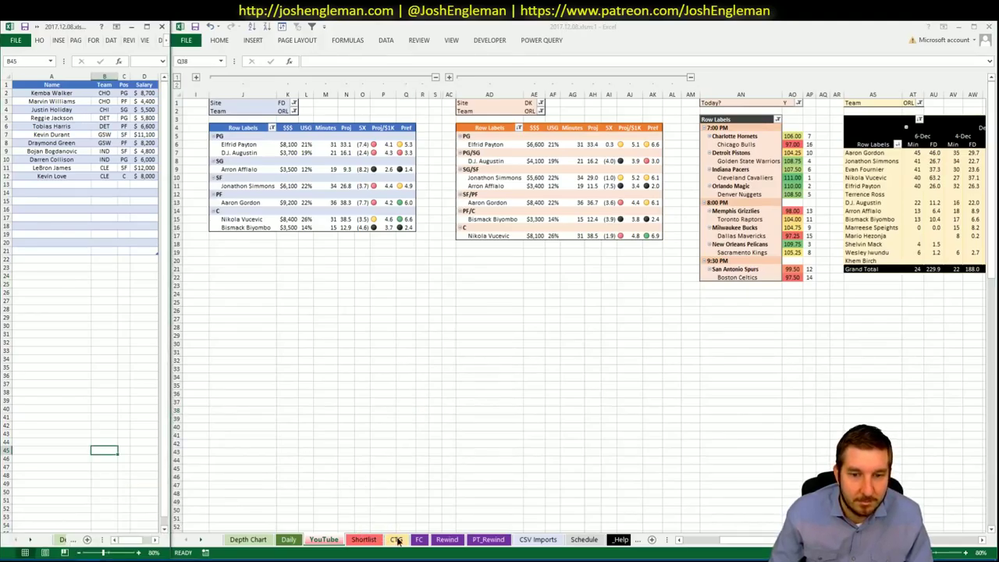
left_click(406, 410)
left_click(396, 539)
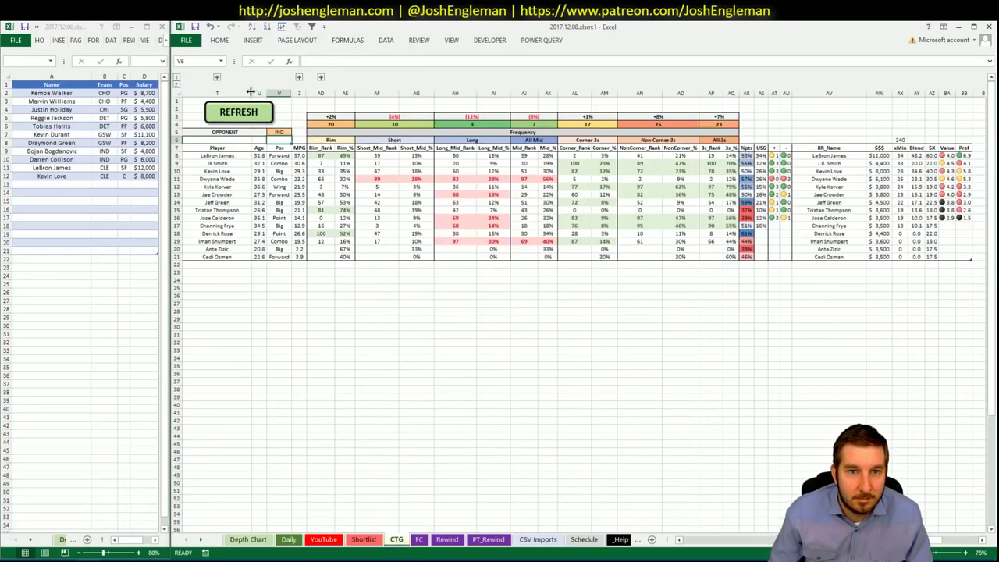
left_click(280, 132)
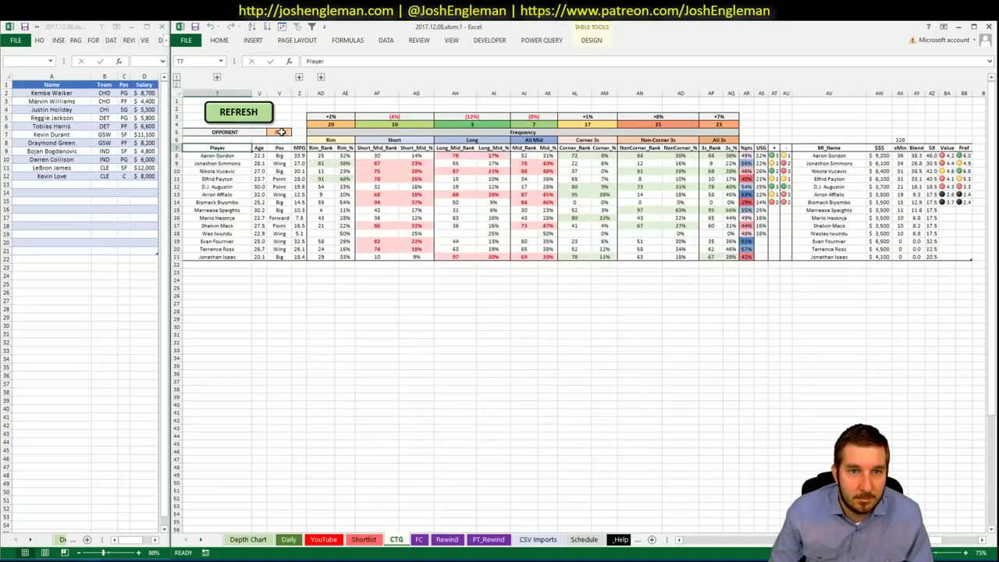
key("Return")
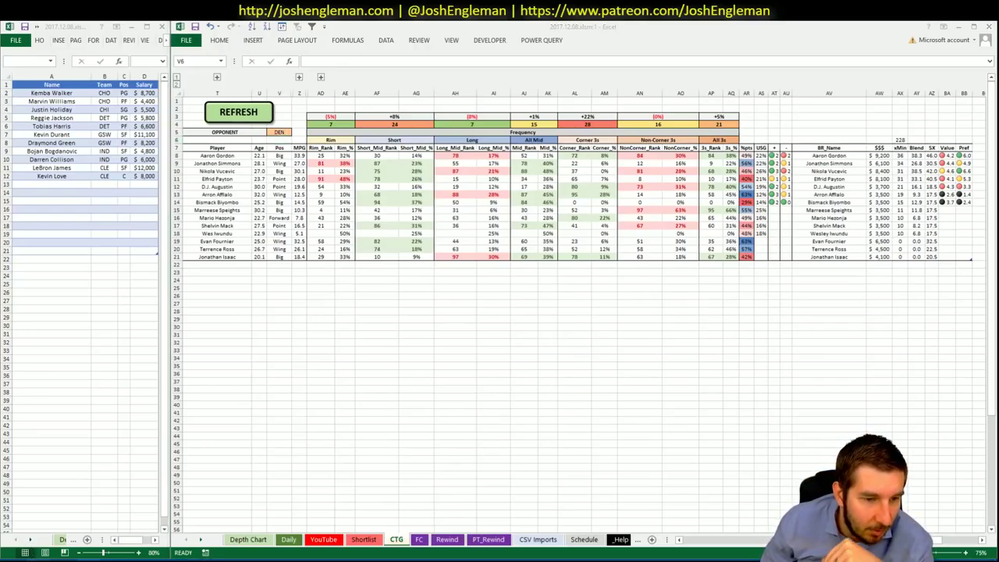
- Switch to Fantasy Cruncher in the browser and check Aaron Gordon's player details and game history, closing them when done
key("alt+Tab")
left_click(373, 36)
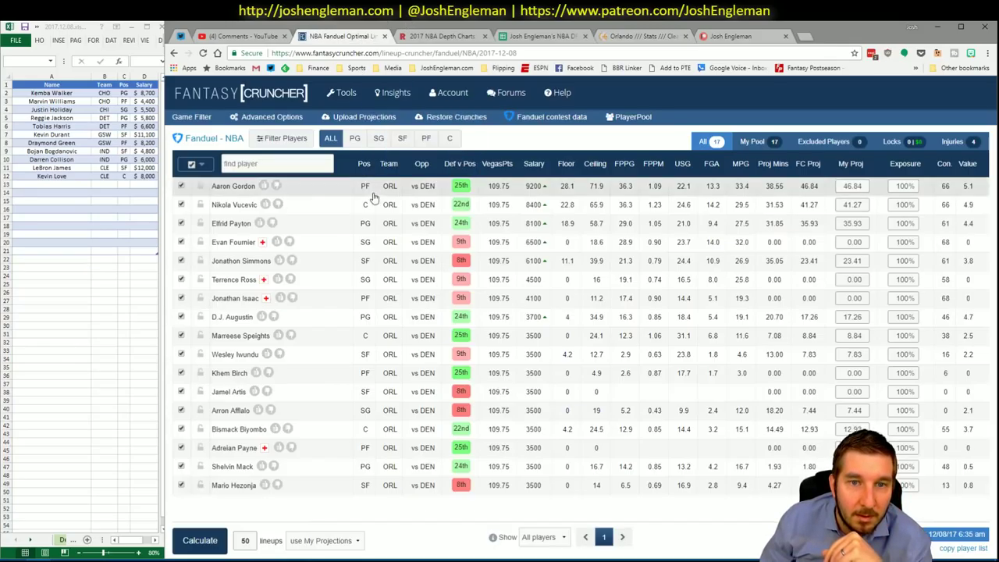
left_click(234, 186)
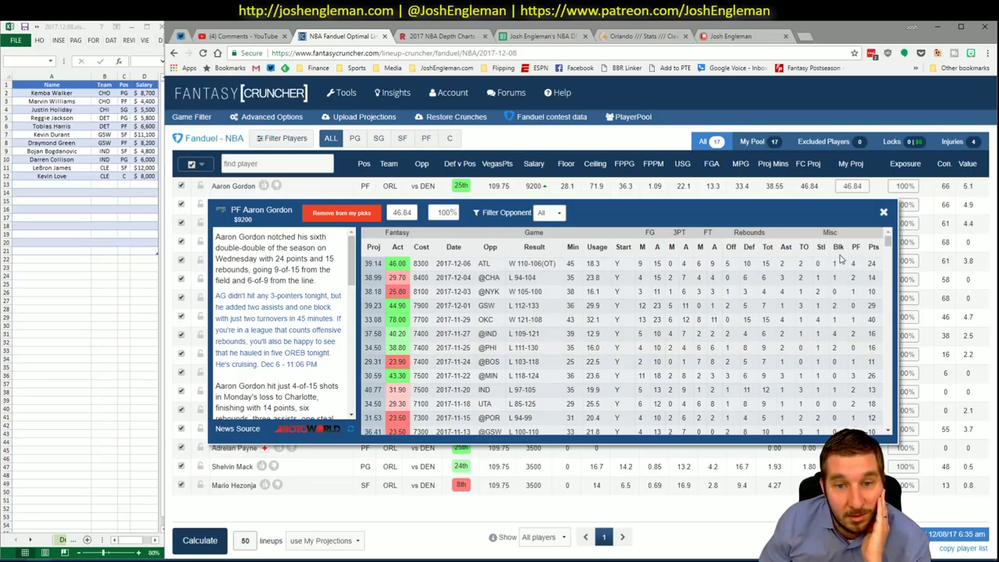
left_click(883, 213)
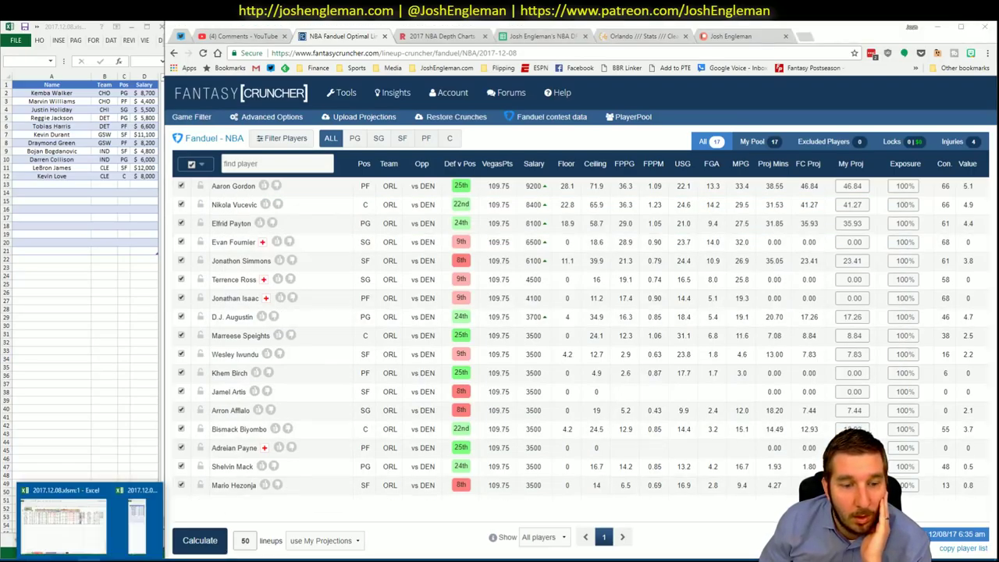
- Return to the Excel workbook's YouTube sheet and review Orlando's projections and recent minutes and FD points by game
left_click(90, 542)
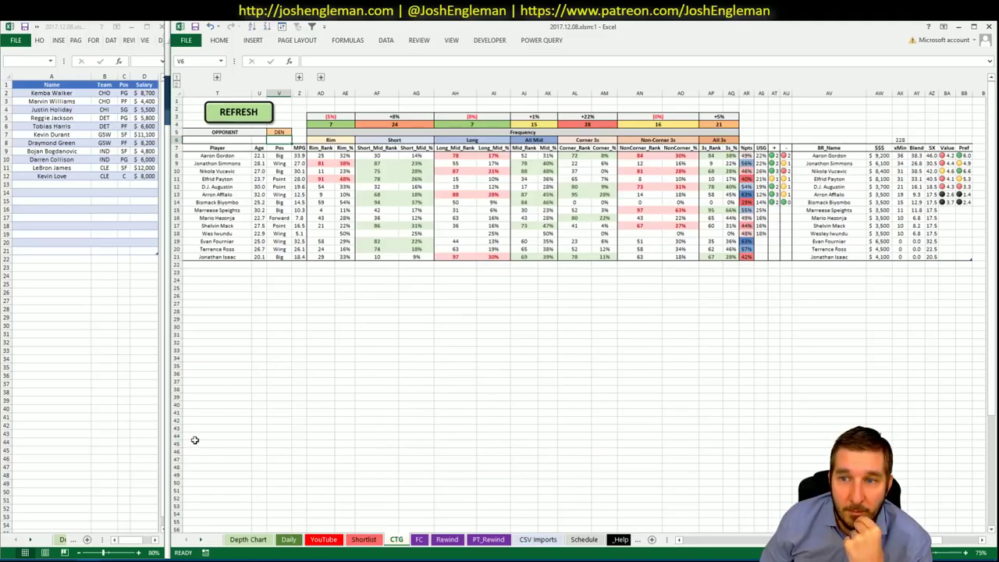
left_click(323, 539)
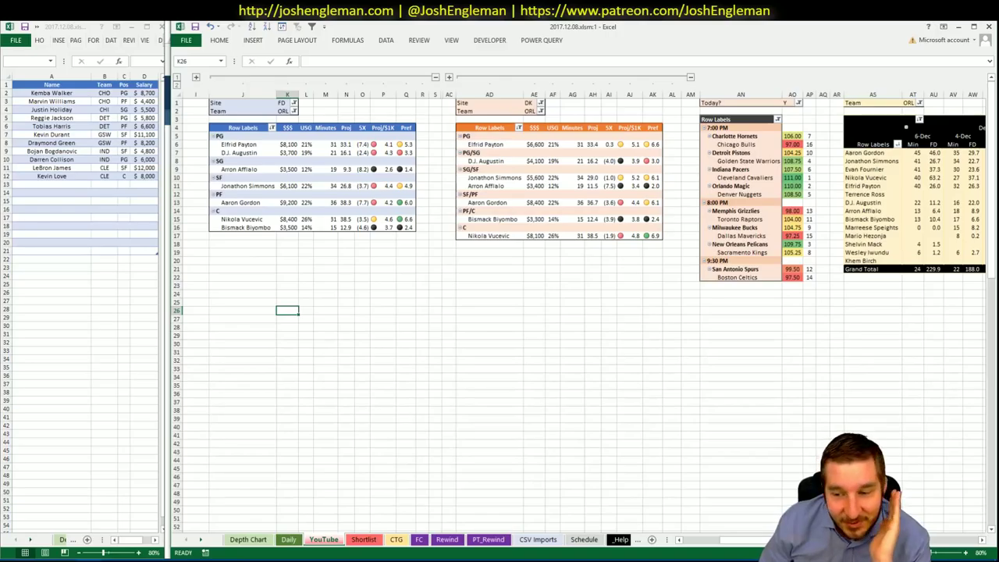
scroll(942, 545, "right", 6)
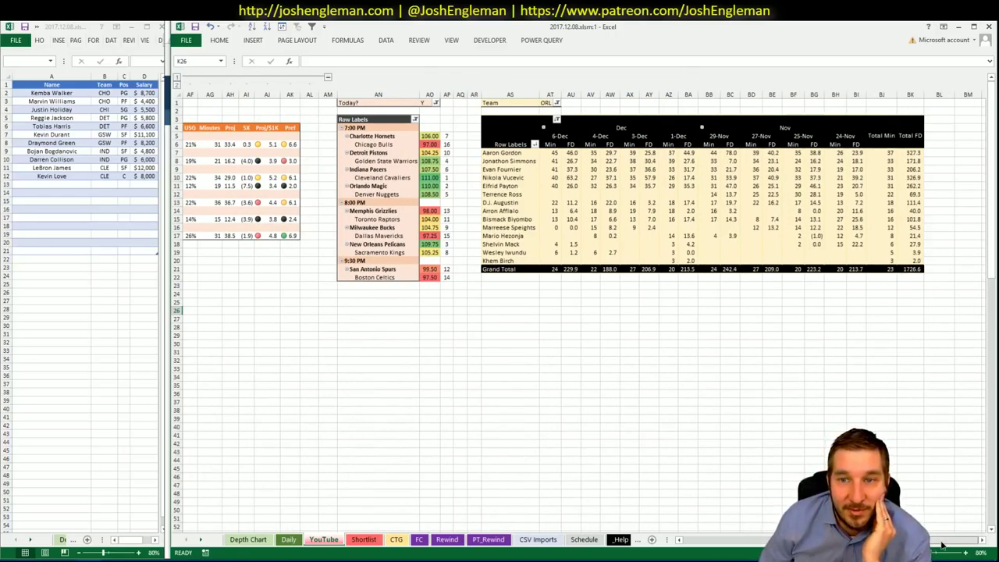
scroll(942, 545, "left", 6)
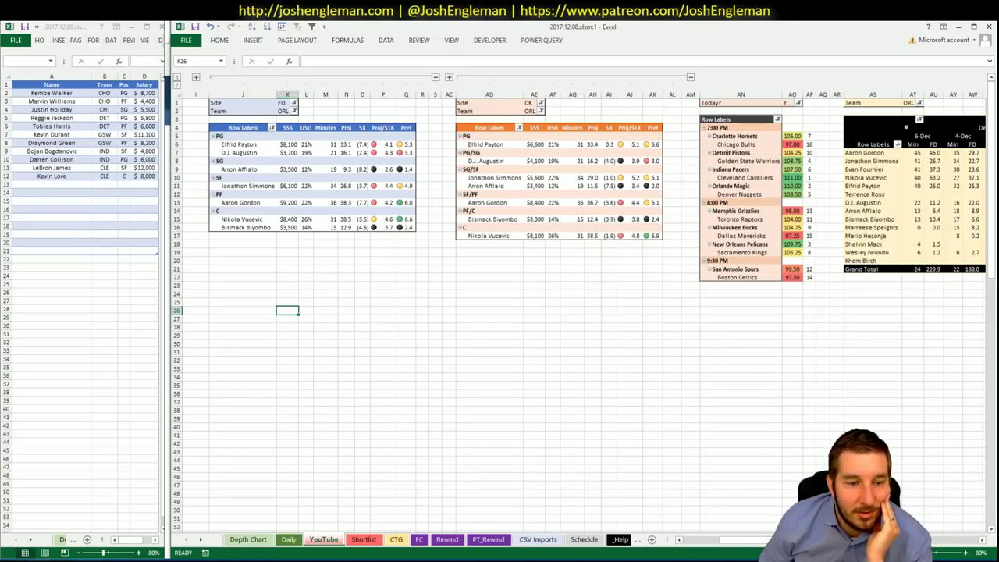
- Switch to Fantasy Cruncher and check Jonathon Simmons's player details, closing them when done
key("alt+Tab")
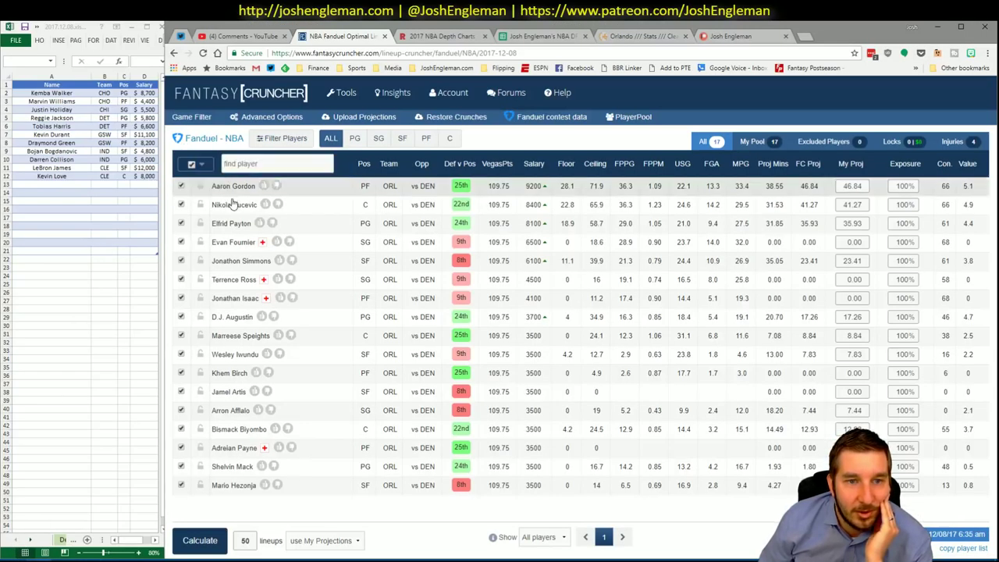
left_click(240, 261)
left_click(876, 287)
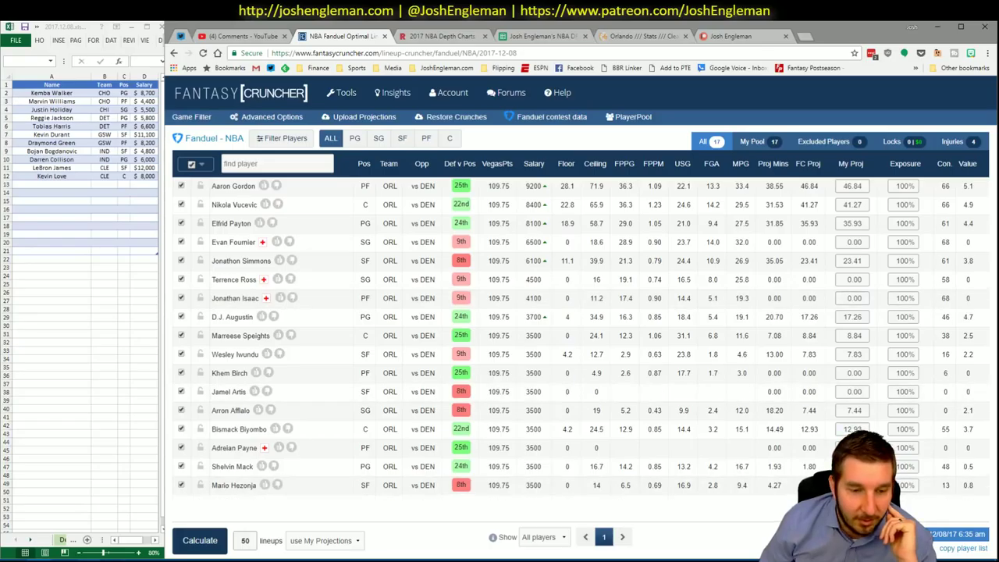
- Return to the Excel workbook and compare Orlando's FD and DK projections with the team's recent game-by-game minutes and FD points
left_click(65, 559)
mouse_move(89, 559)
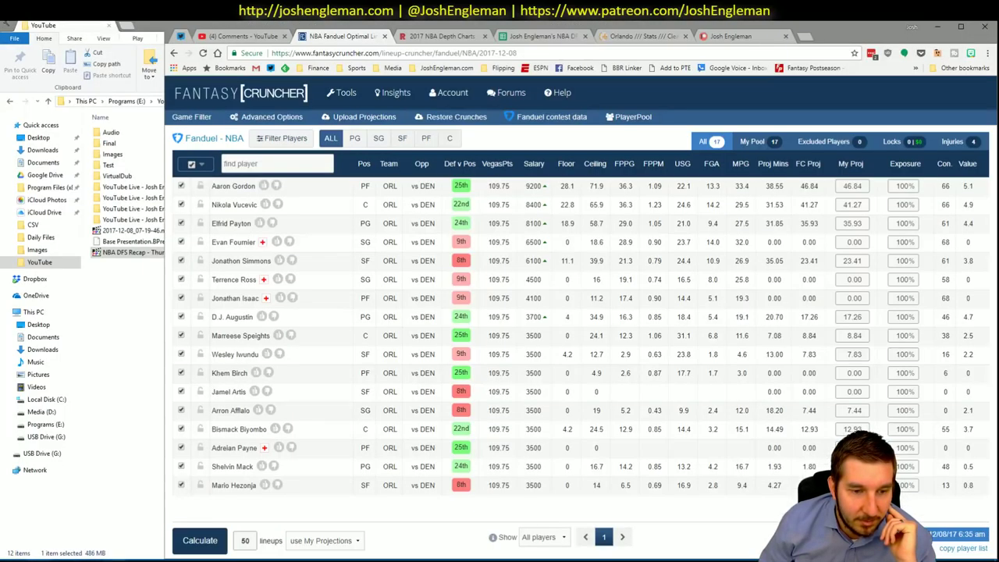
key("alt+Tab")
key("alt+Tab")
key("alt+Tab")
key("alt+Tab")
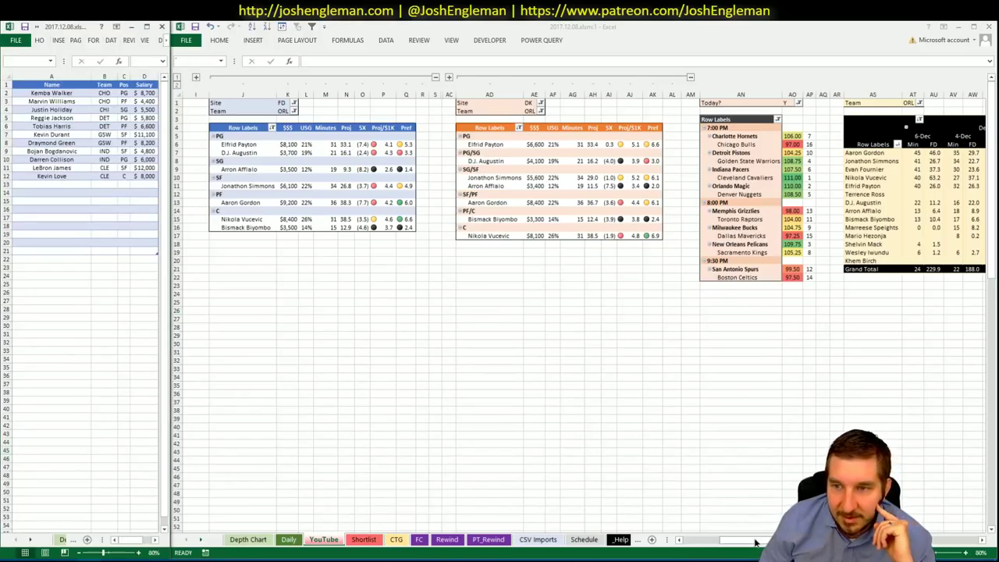
scroll(577, 312, "right", 3)
scroll(577, 312, "right", 1)
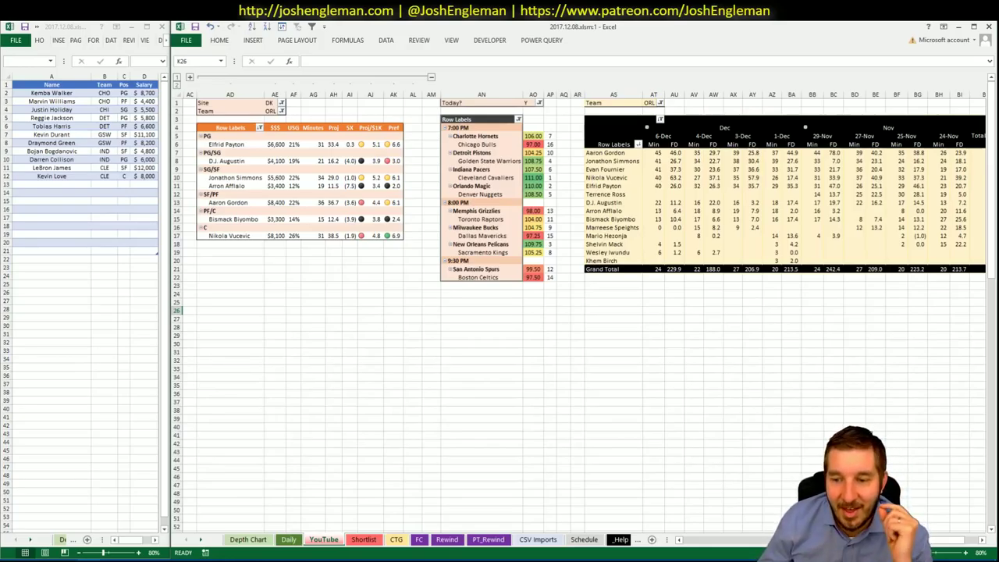
scroll(710, 541, "left", 7)
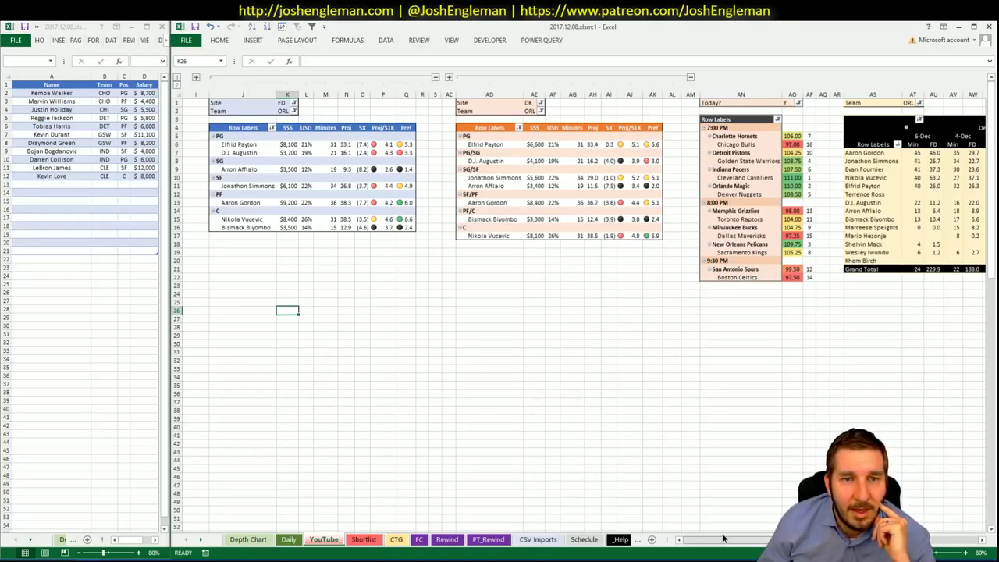
scroll(723, 538, "right", 8)
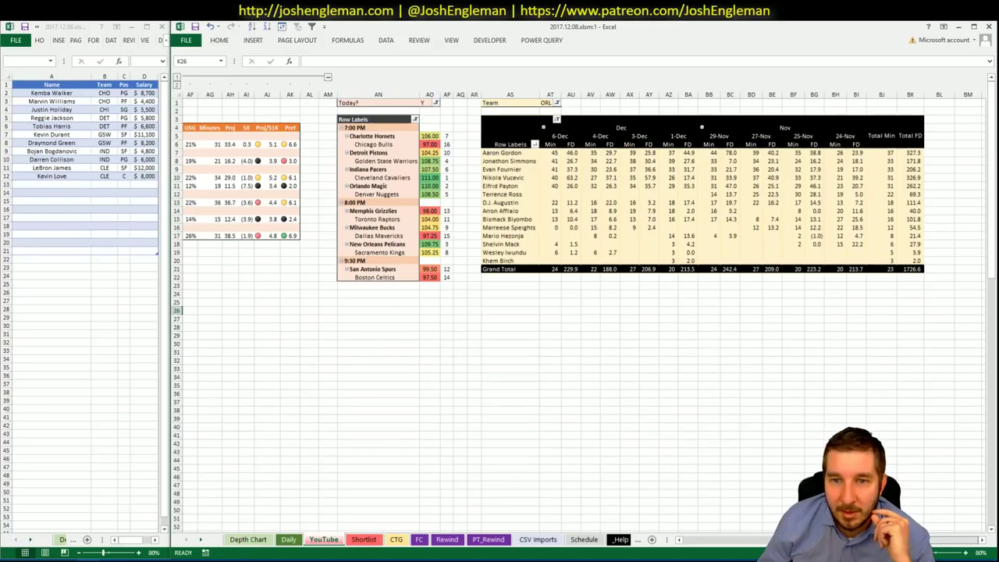
scroll(674, 507, "left", 5)
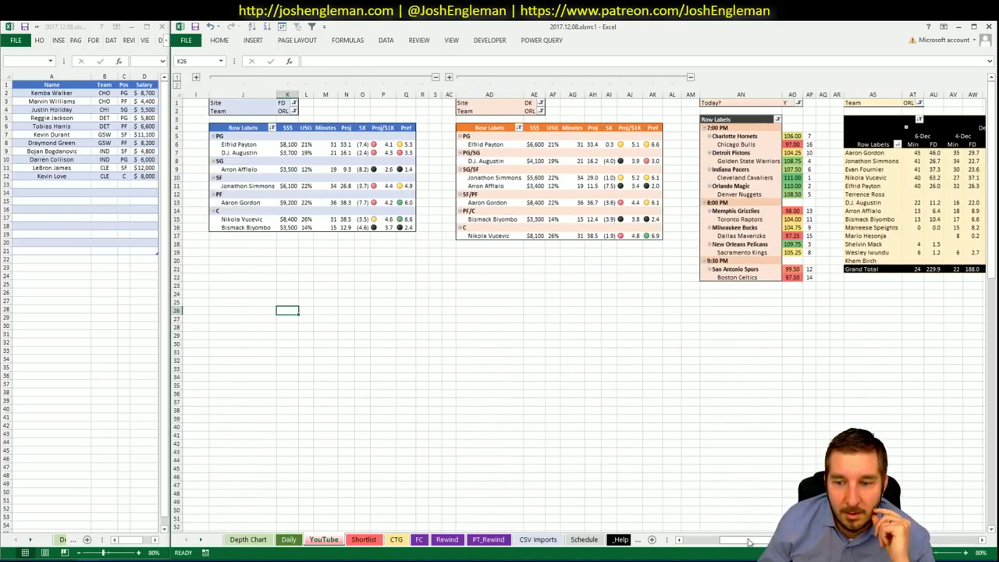
left_click_drag(747, 542, 747, 543)
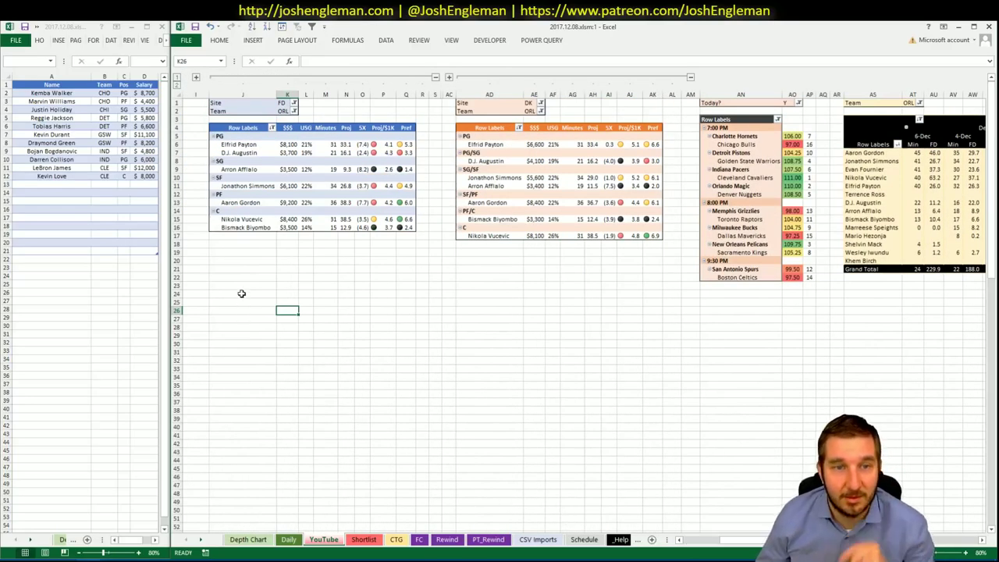
- Add Nikola Vucevic to the shortlist in the first empty row below Kevin Love
left_click(68, 185)
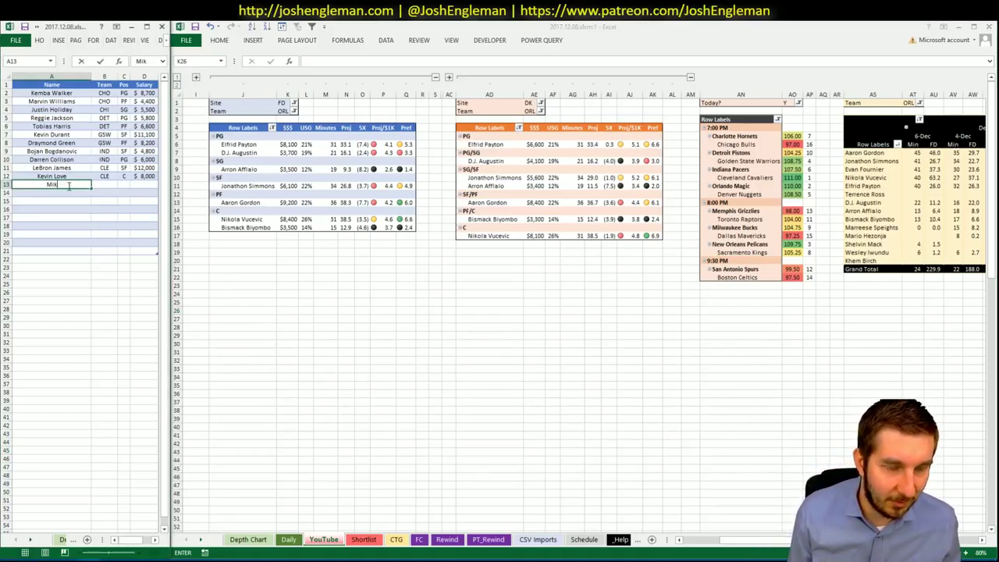
type("Nikola")
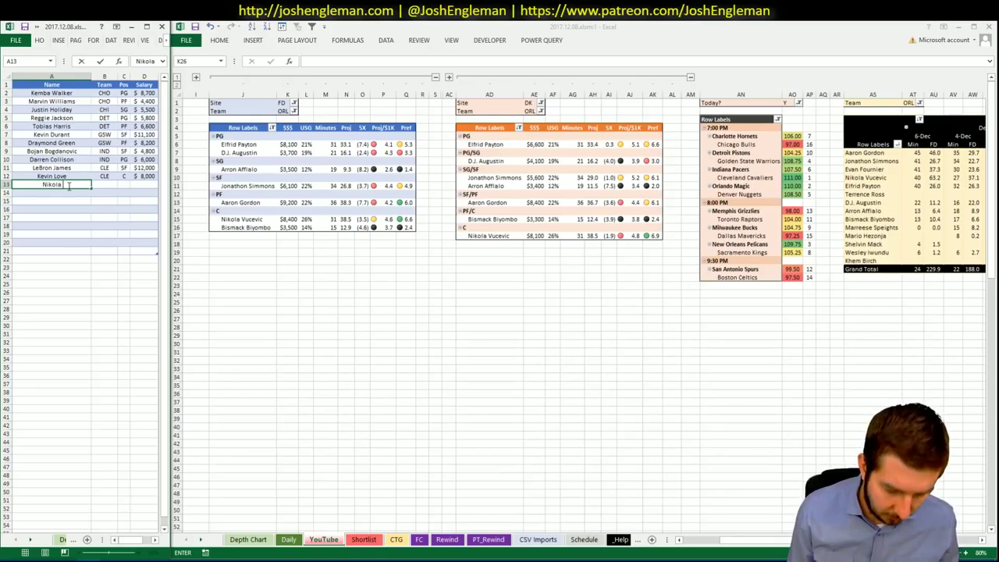
type(" Vucevic")
key("Return")
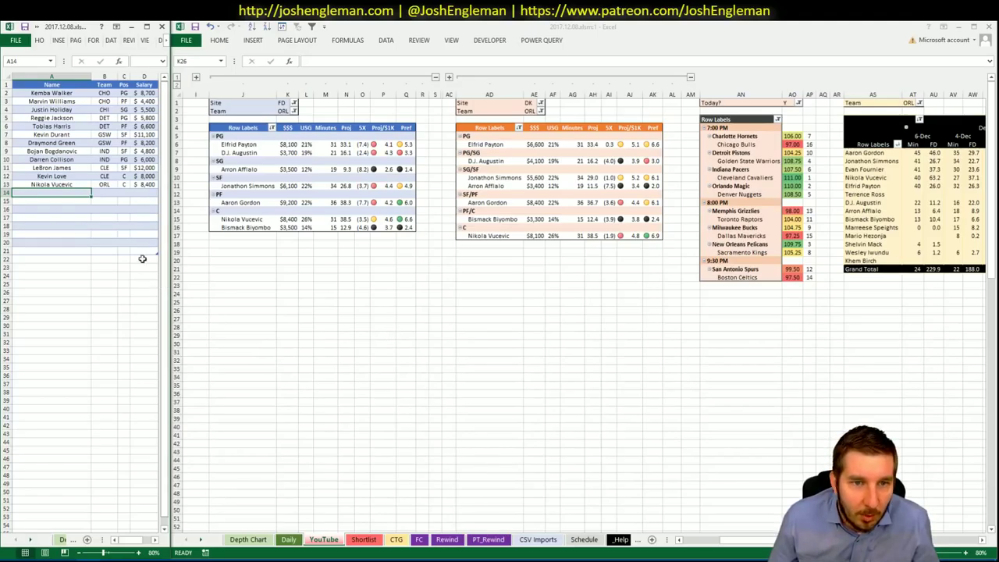
- Set the team filter to DEN for the FD projections, the DK projections and the recent game log on the YouTube sheet
left_click(287, 113)
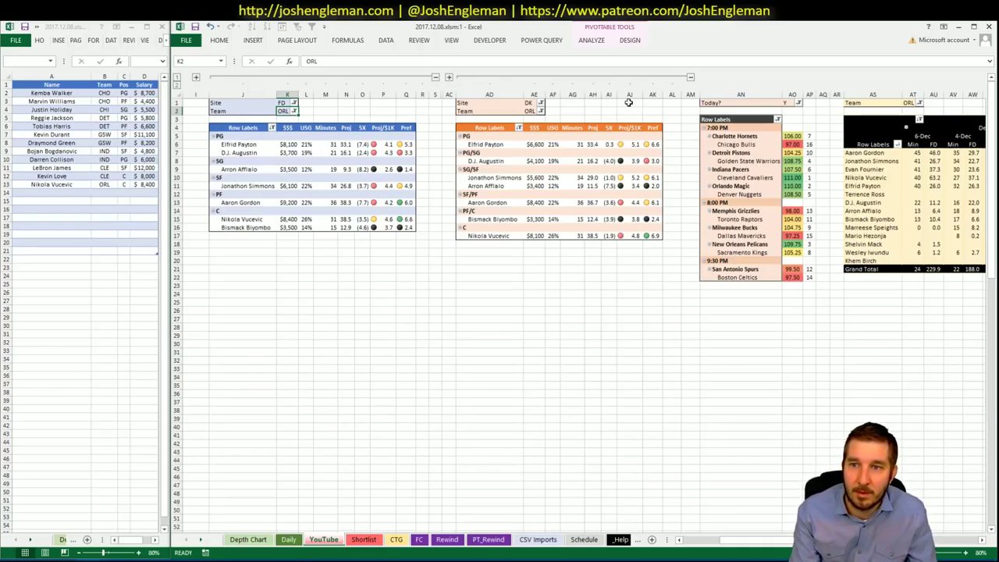
type("DEN")
key("Tab")
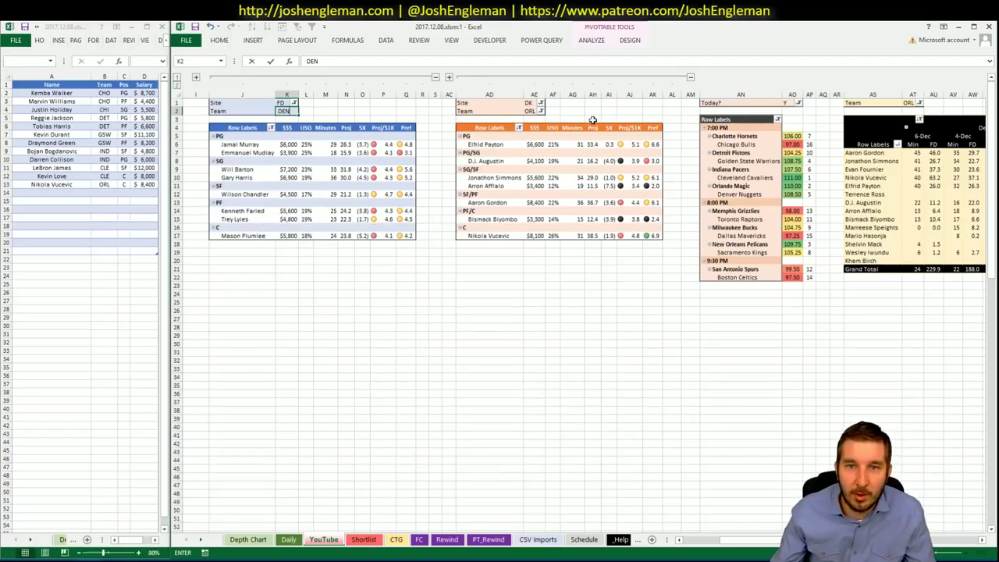
left_click(530, 112)
type("DEN")
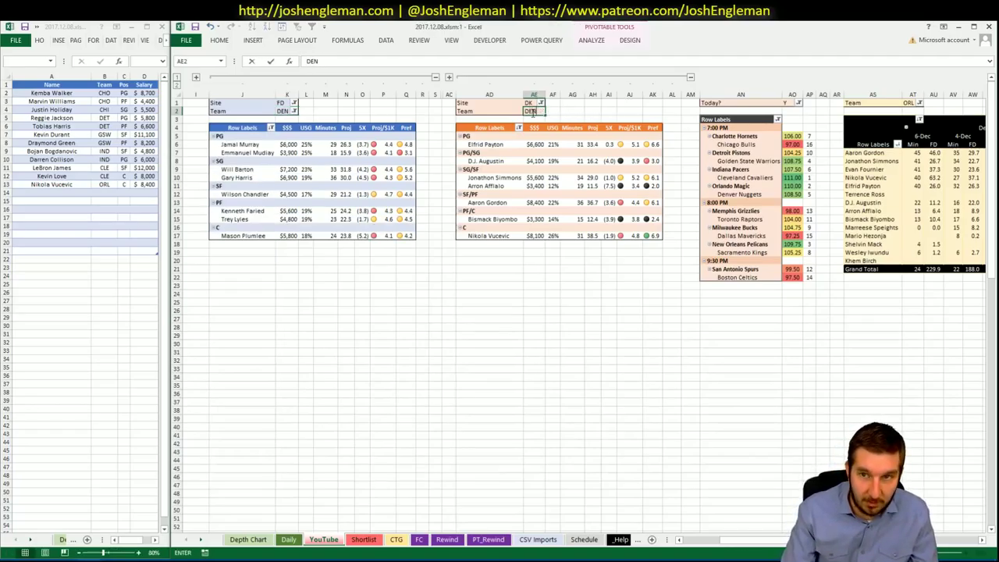
key("Return")
left_click(909, 104)
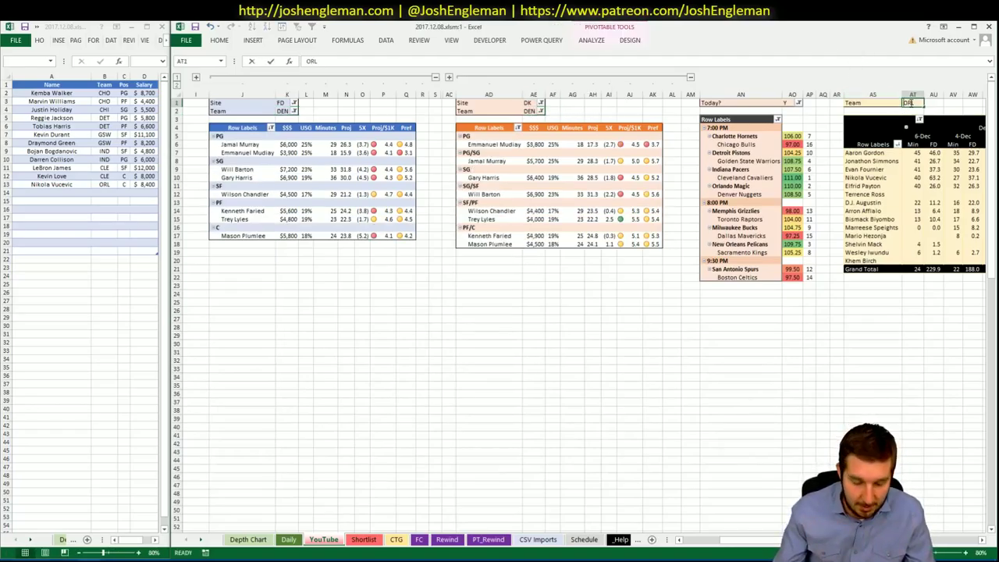
type("DEN")
key("Return")
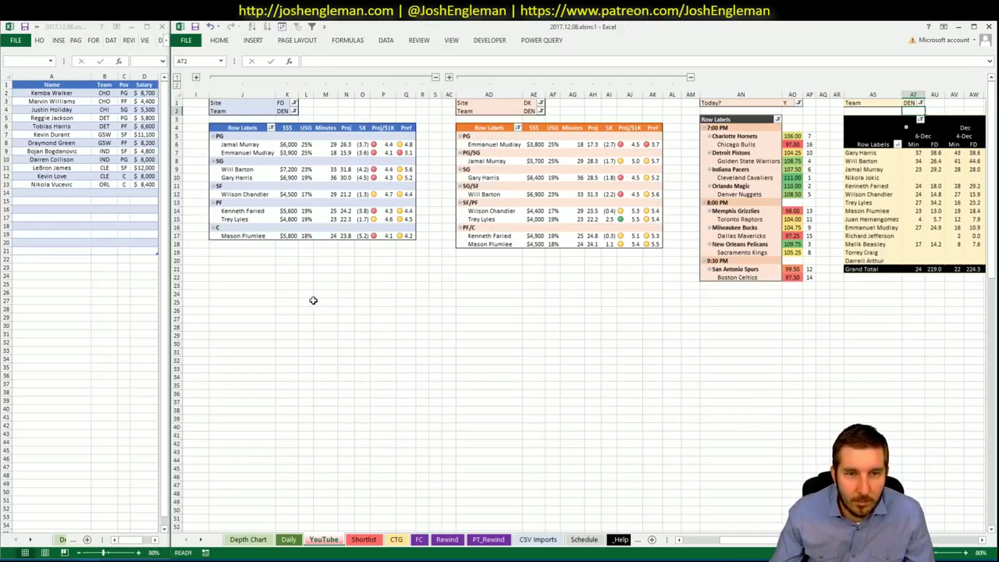
- Switch to Fantasy Cruncher in the browser and select Denver in the game filter for the Denver at Orlando game
key("alt+Tab")
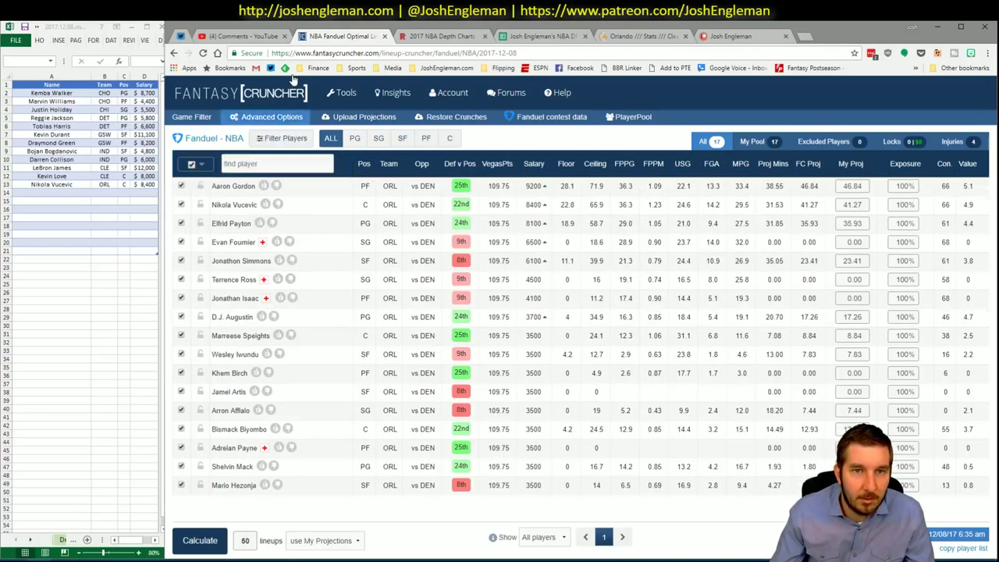
left_click(191, 117)
left_click(204, 248)
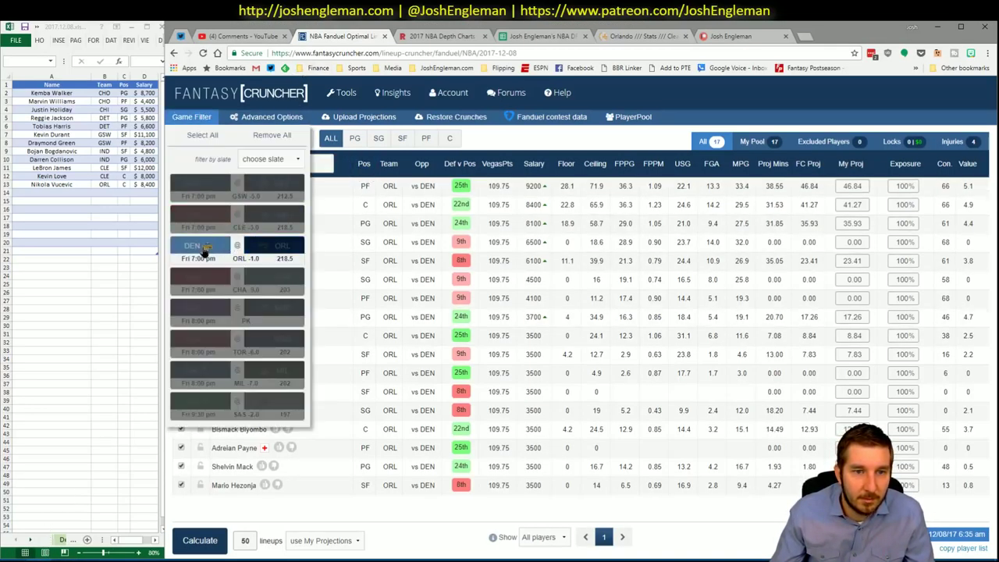
- Switch to Cleaning the Glass, search for "nug" to open the Denver Nuggets' stats and select all player rows in the Shooting: Frequency table
left_click(620, 38)
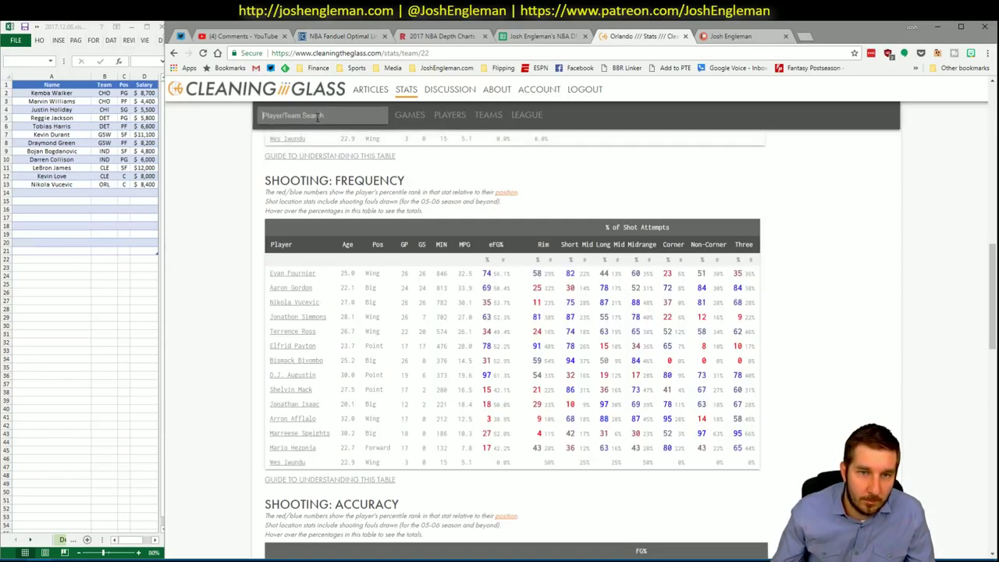
left_click(317, 115)
type("nug")
left_click(273, 134)
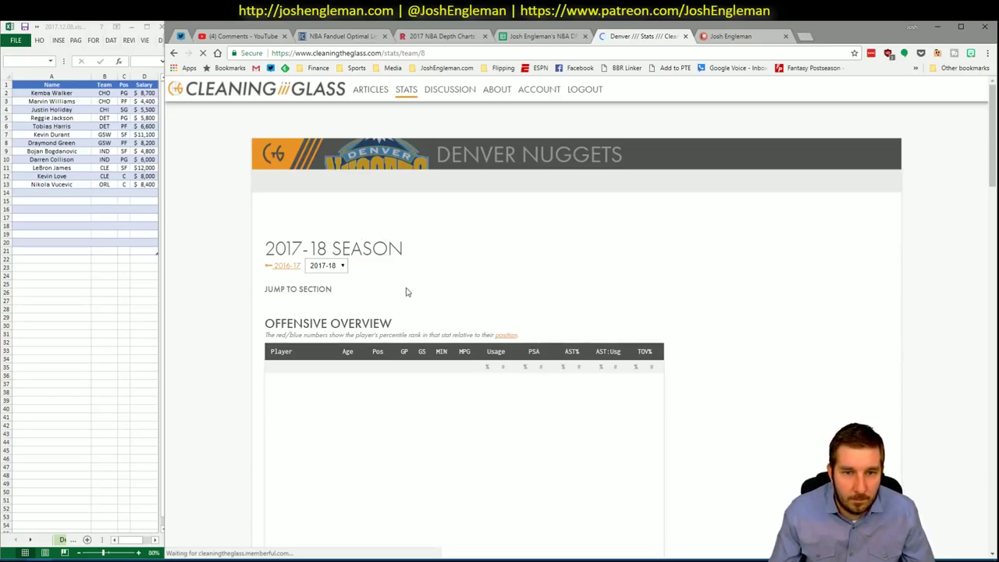
left_click(424, 299)
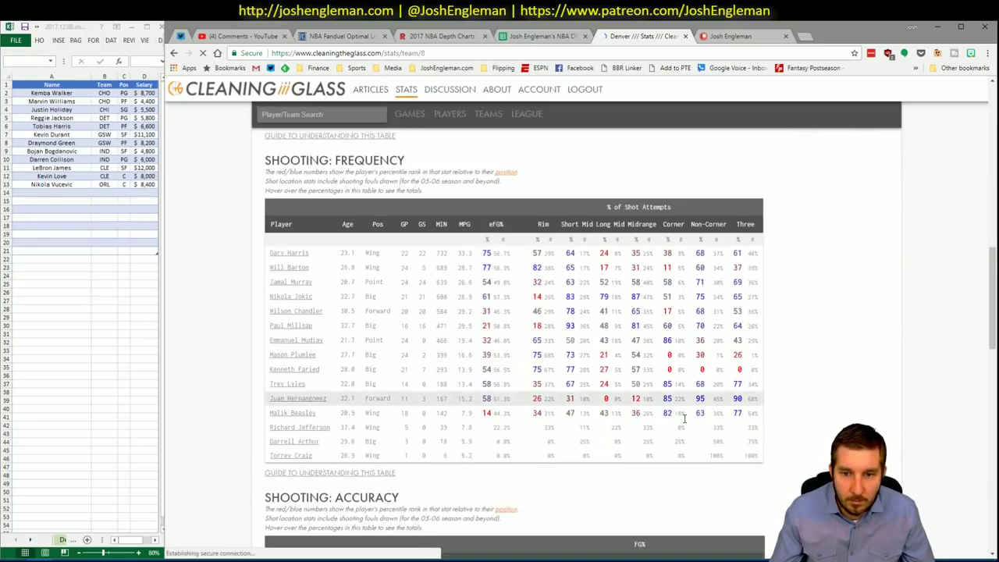
left_click_drag(761, 456, 272, 254)
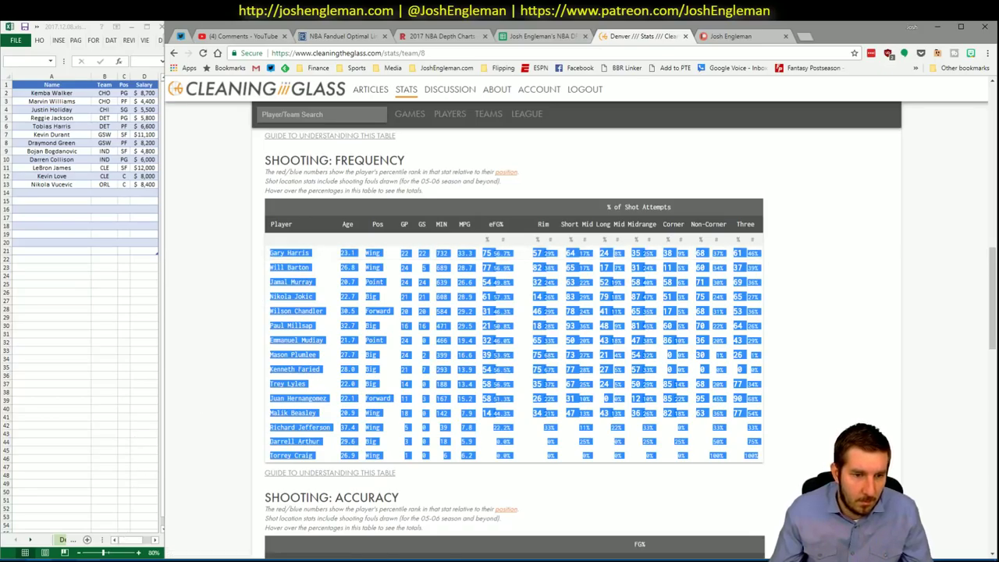
- Switch back to Excel, load the copied Denver shooting data into the CTG sheet and set the opponent to ORL
left_click(64, 519)
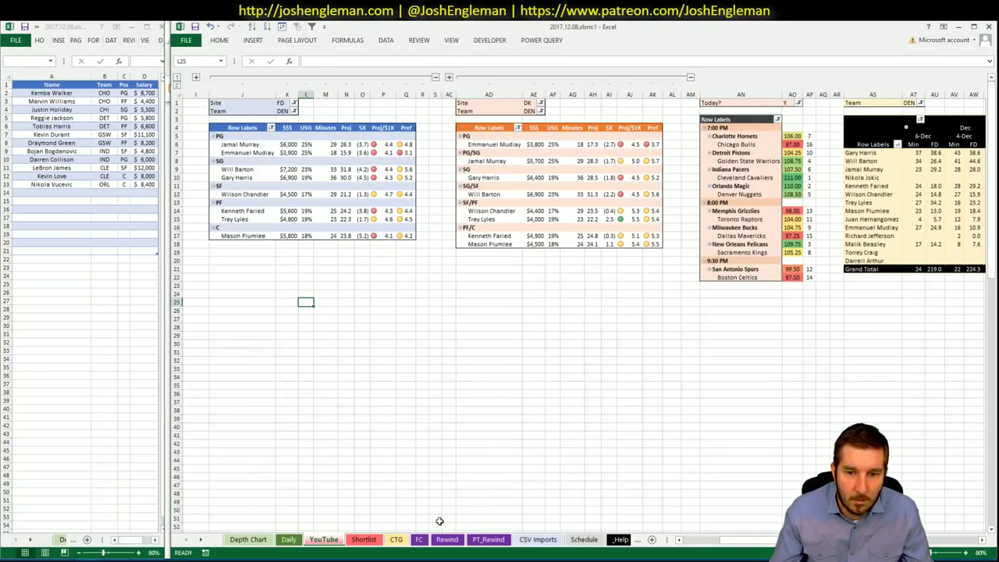
left_click(396, 539)
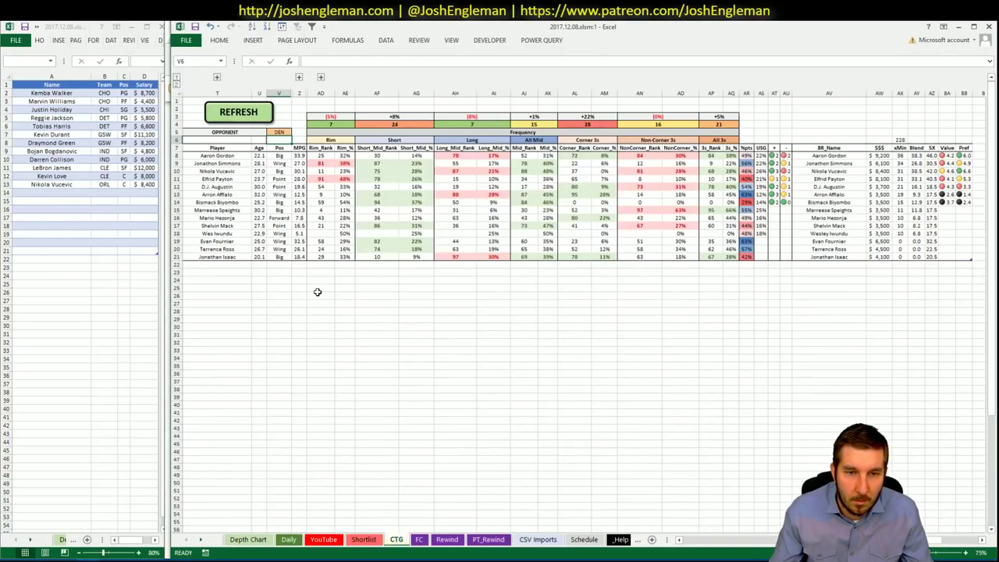
left_click(281, 132)
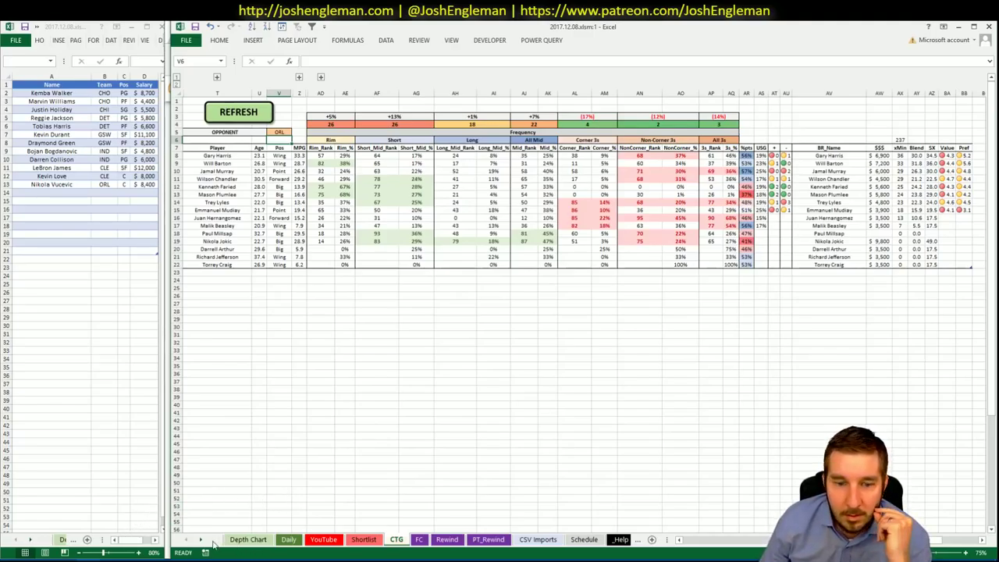
- Check the Denver player rows on the Daily sheet and return to the Denver projections on the YouTube sheet
left_click(248, 540)
left_click(288, 539)
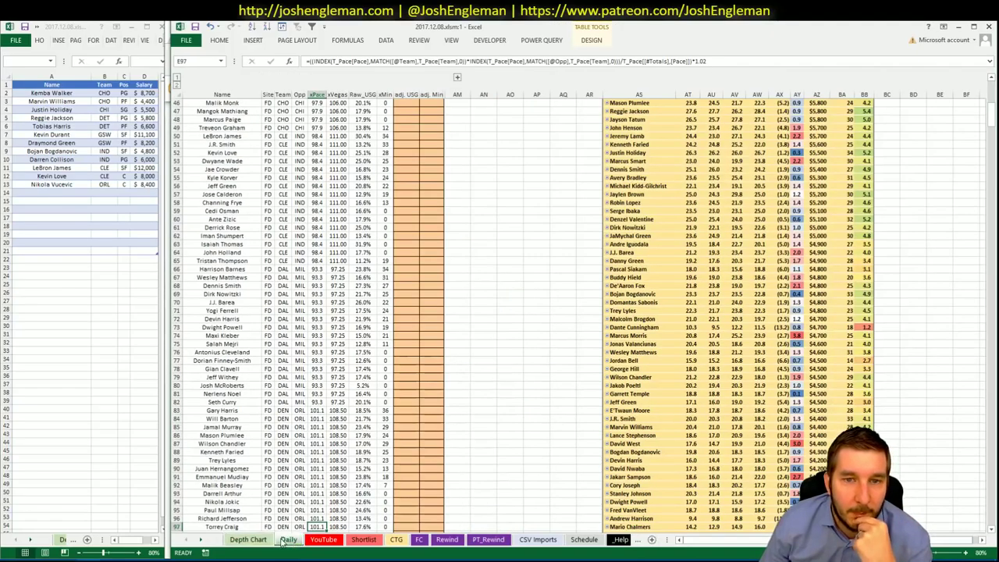
left_click(326, 540)
left_click(499, 409)
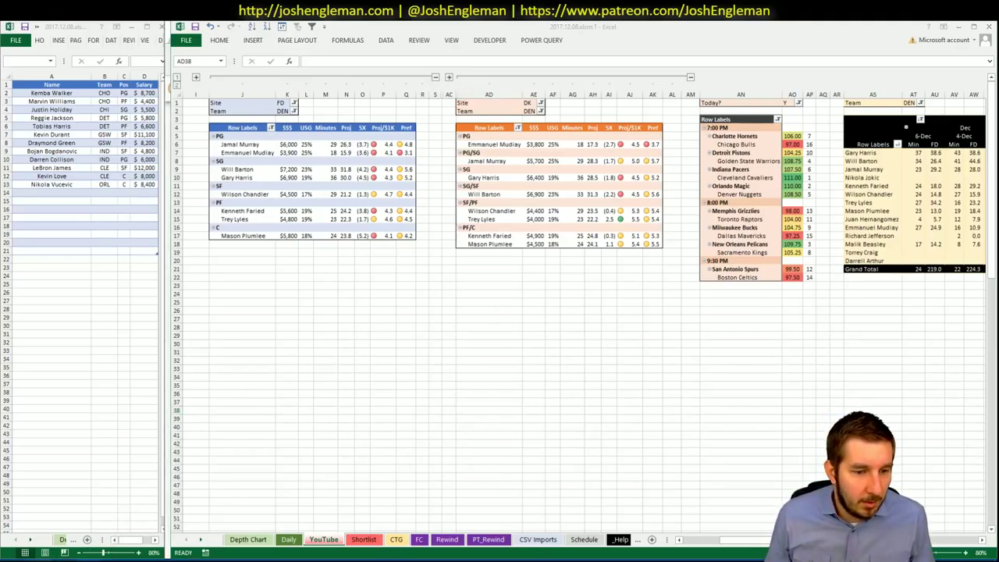
- Switch to Fantasy Cruncher in the browser and review the game logs of Will Barton and Gary Harris
key("alt+Tab")
left_click(340, 33)
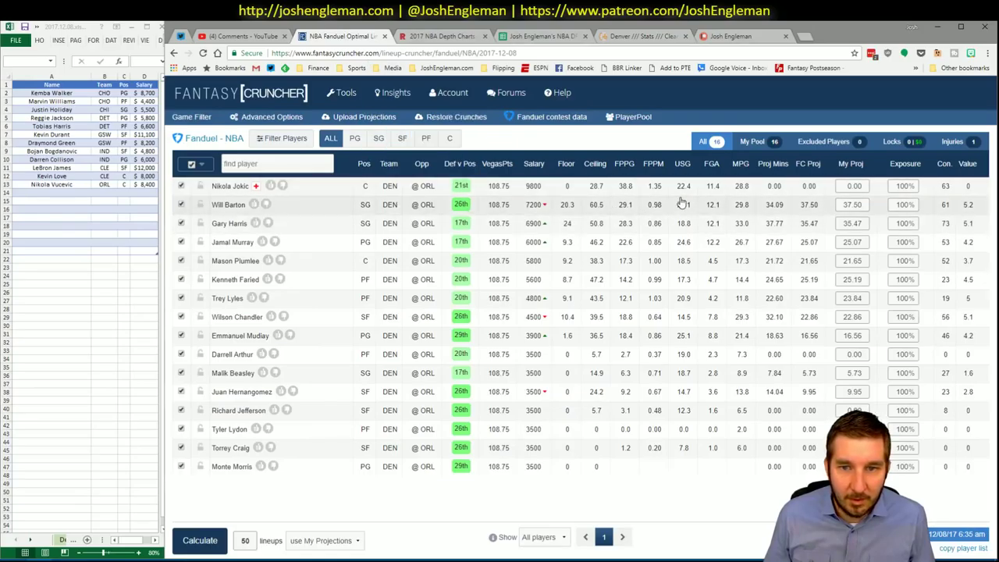
left_click(229, 204)
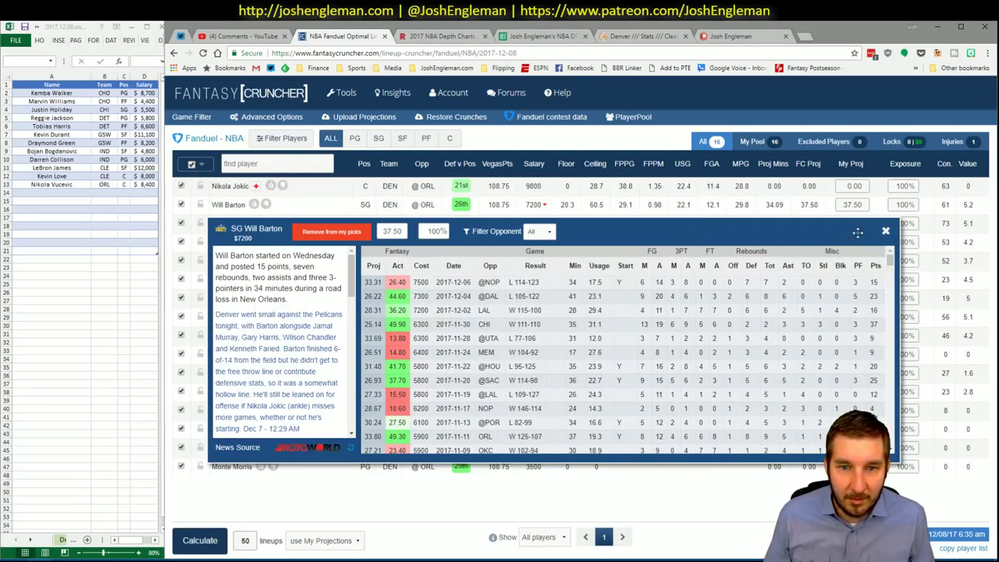
left_click(887, 233)
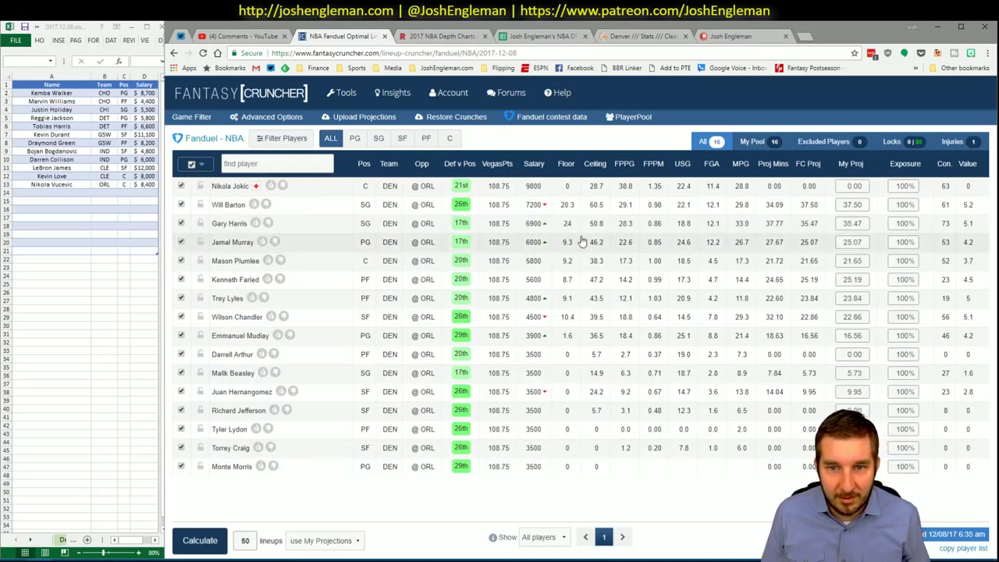
left_click(229, 223)
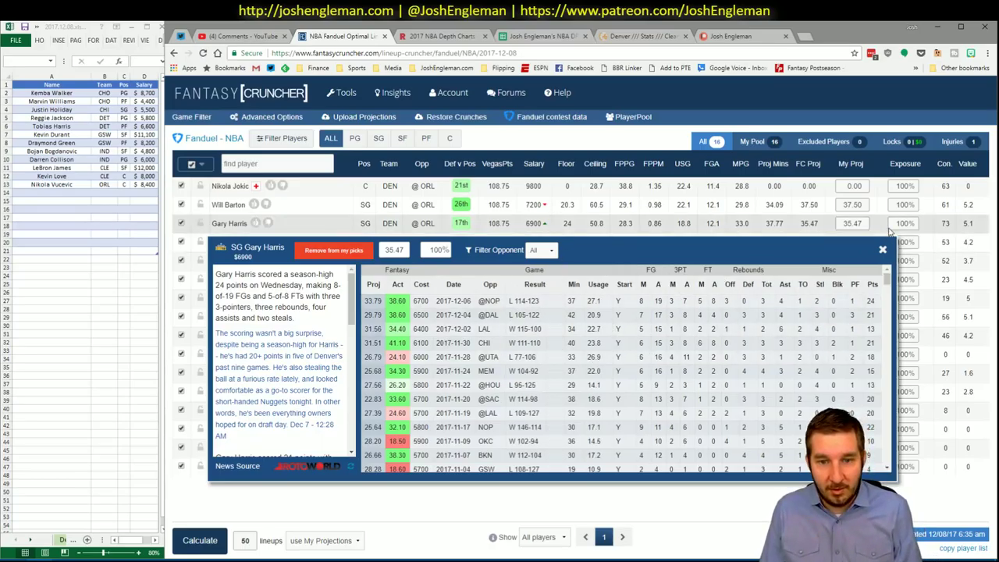
left_click(882, 251)
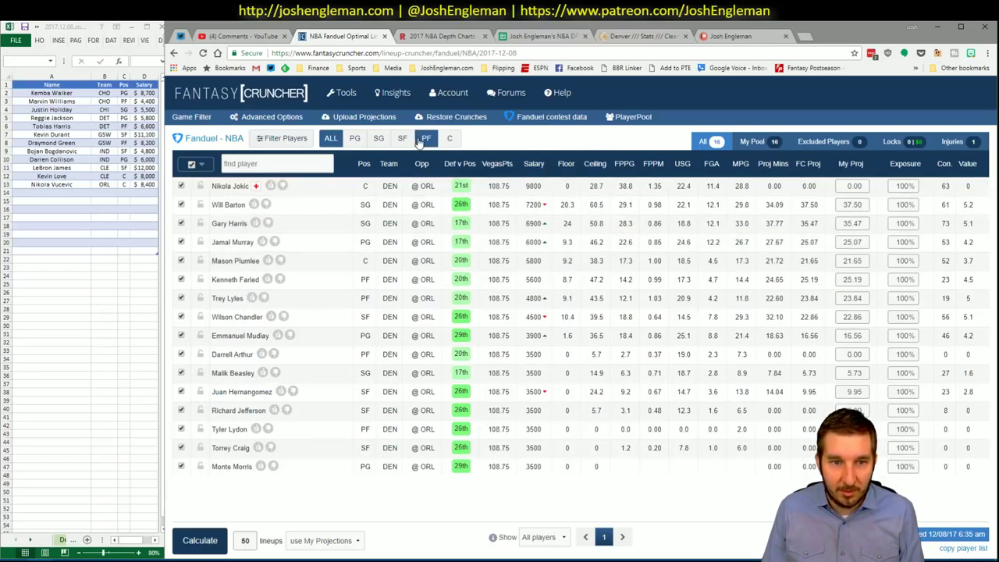
- Review the game logs of Jamal Murray and Wilson Chandler in the Denver player list
left_click(248, 244)
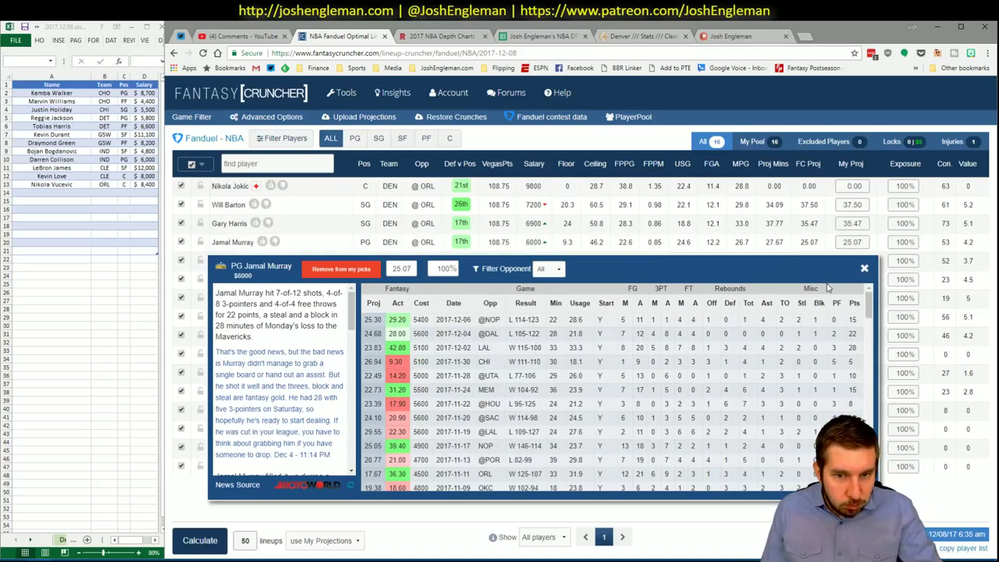
left_click(864, 269)
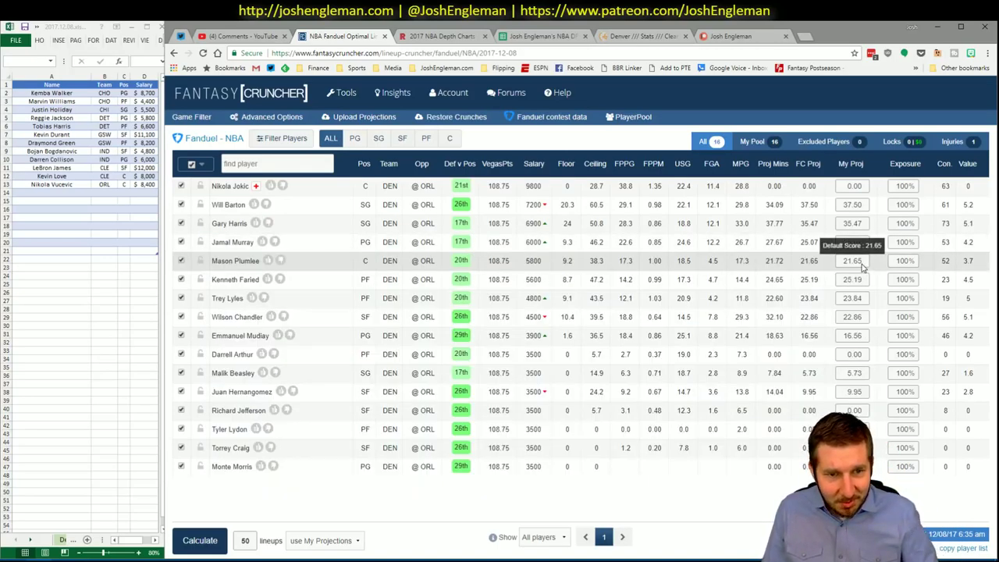
left_click(233, 317)
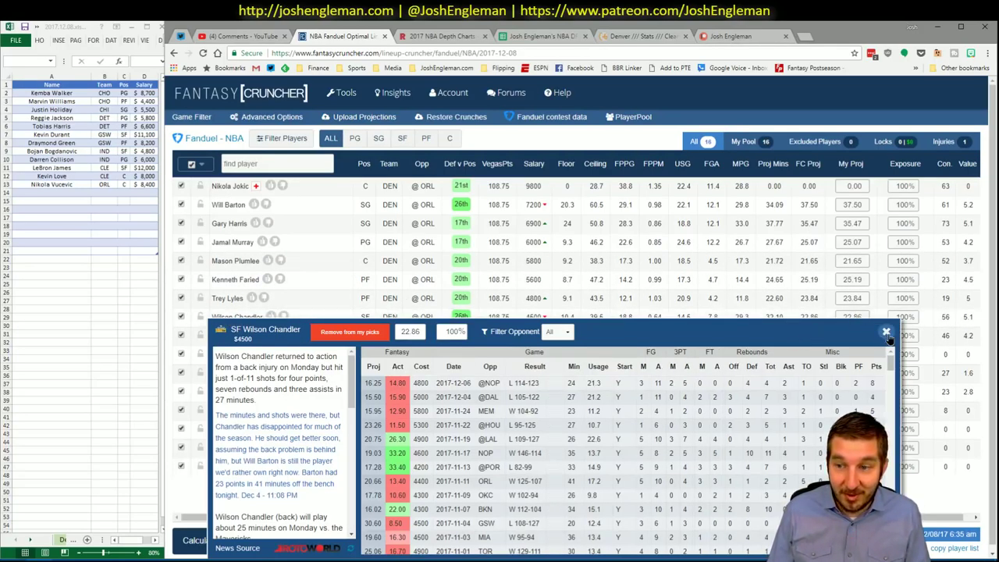
left_click(886, 333)
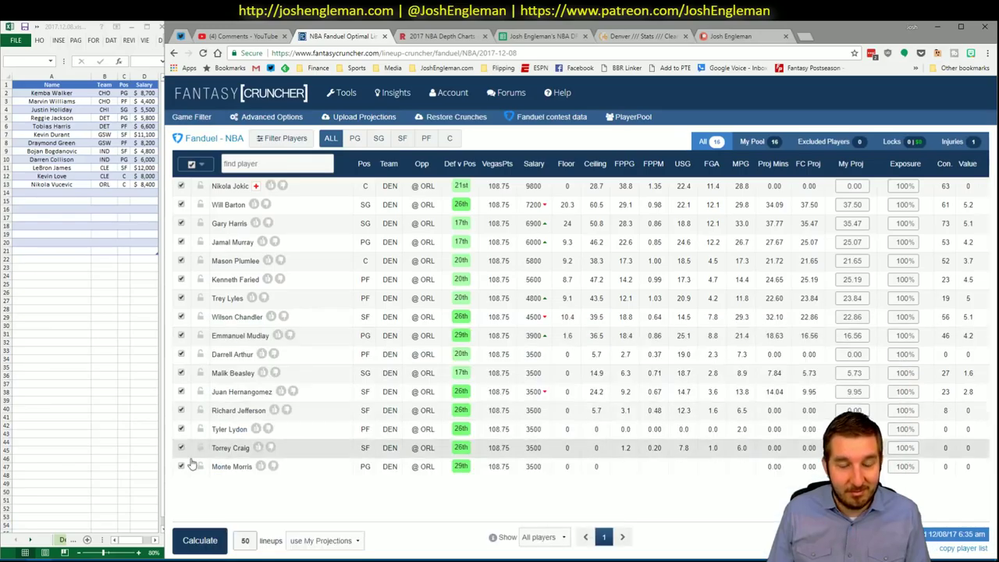
- Return to Excel and select the first empty name cell in the shortlist, below Nikola Vucevic
left_click(64, 376)
left_click(82, 531)
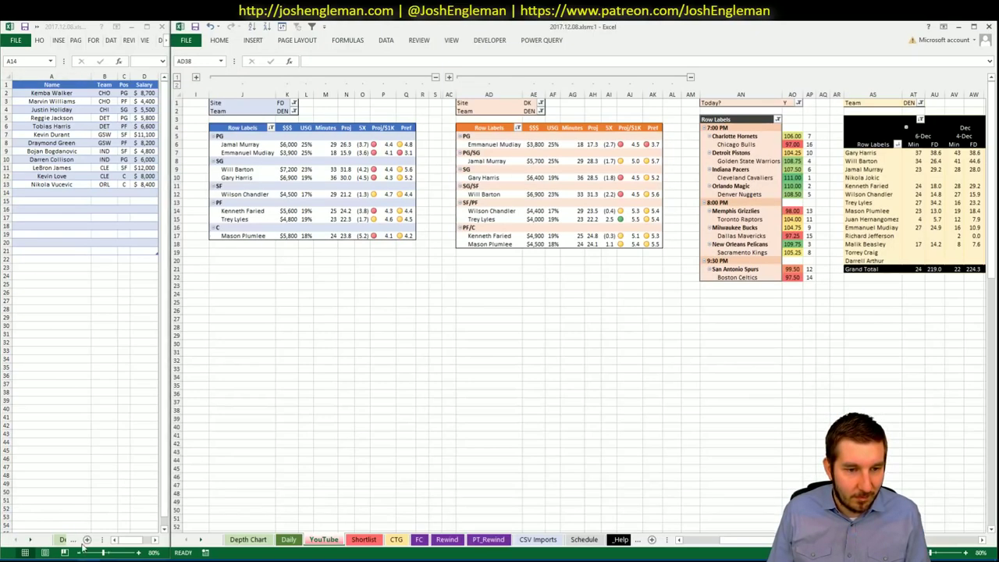
- Add Will Barton to the first empty row of the Name column in the player shortlist
left_click(435, 434)
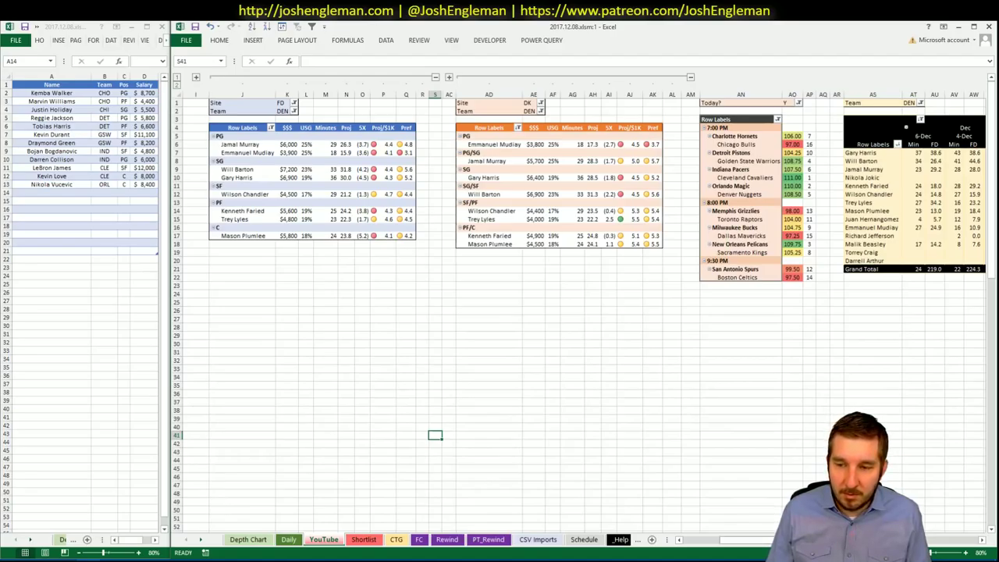
scroll(578, 312, "right", 5)
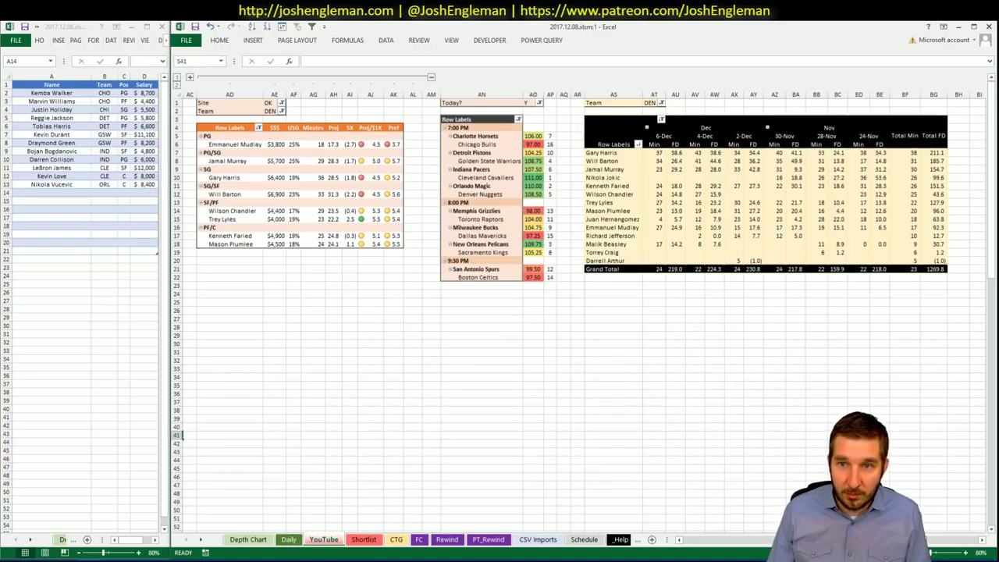
scroll(765, 531, "left", 5)
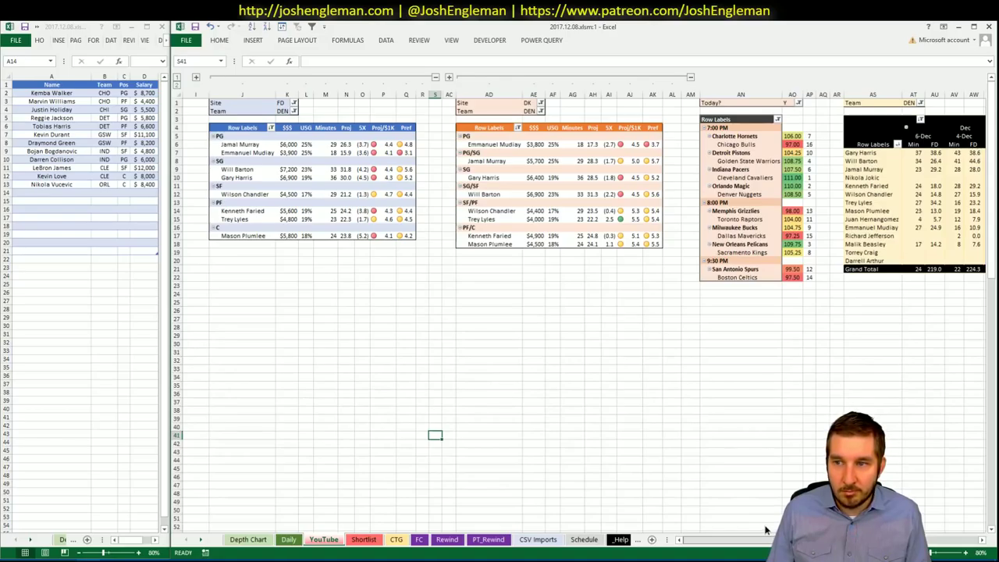
left_click(552, 459)
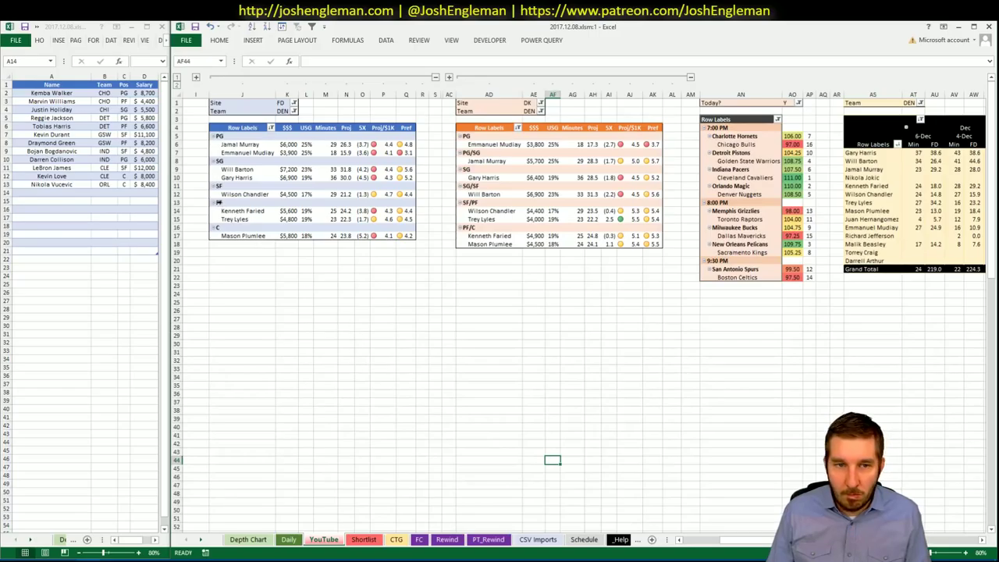
left_click(64, 193)
type("Will")
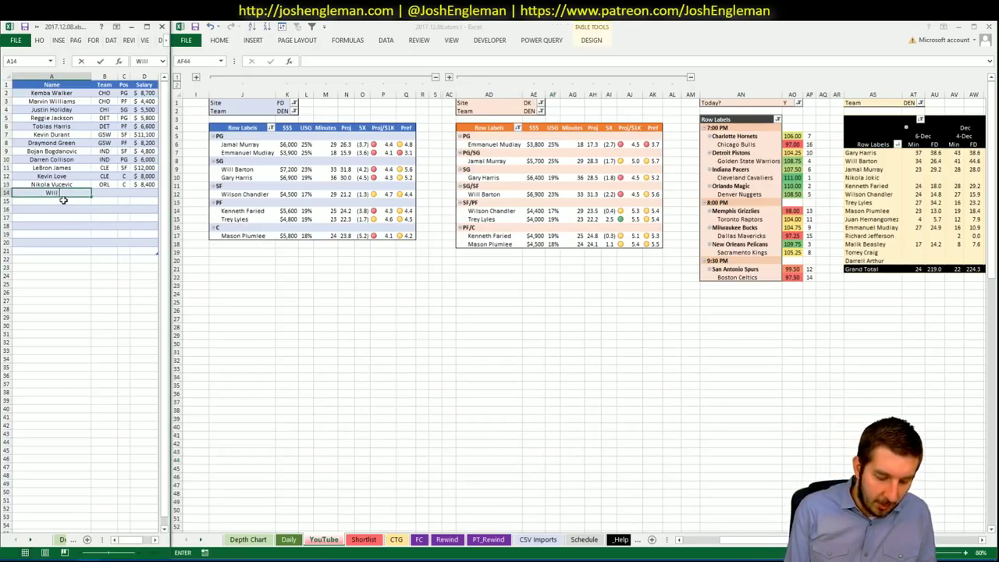
type(" Barton")
key("Return")
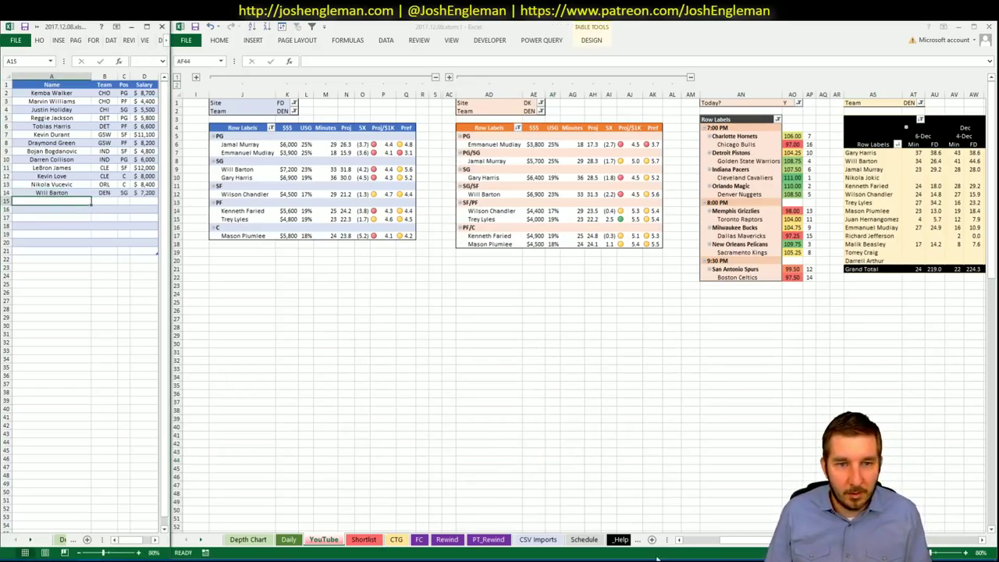
left_click_drag(748, 539, 812, 539)
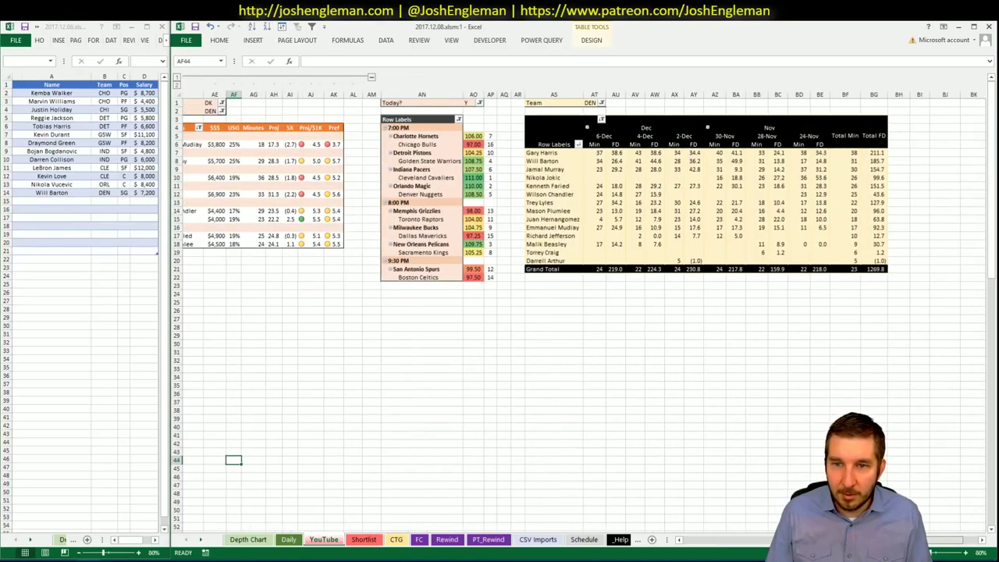
scroll(706, 521, "left", 10)
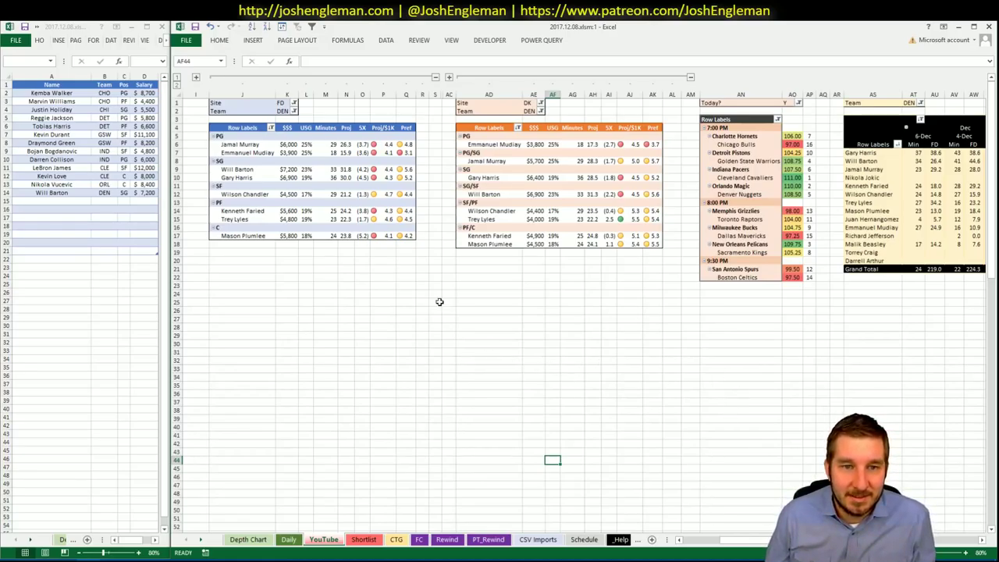
left_click(389, 251)
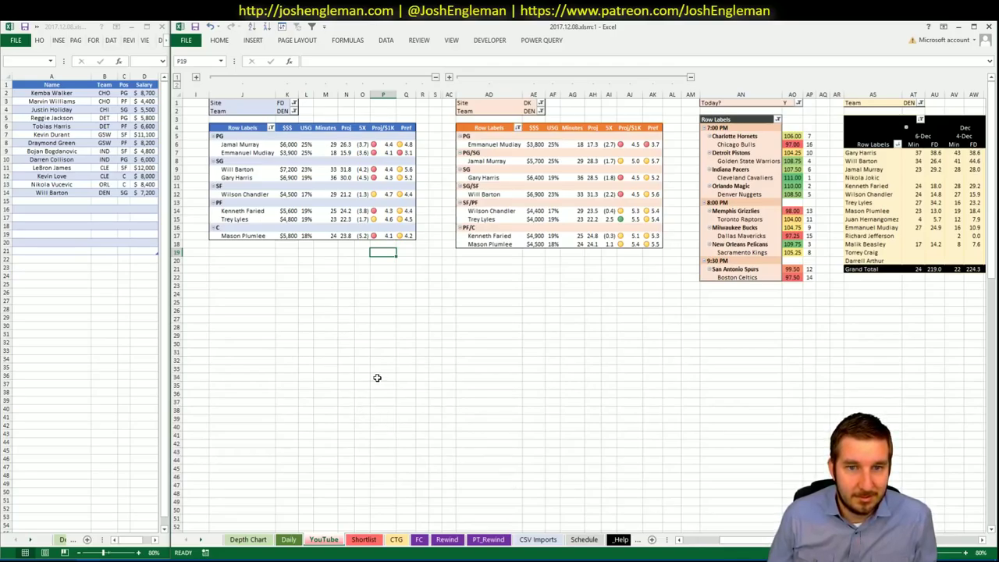
left_click(362, 351)
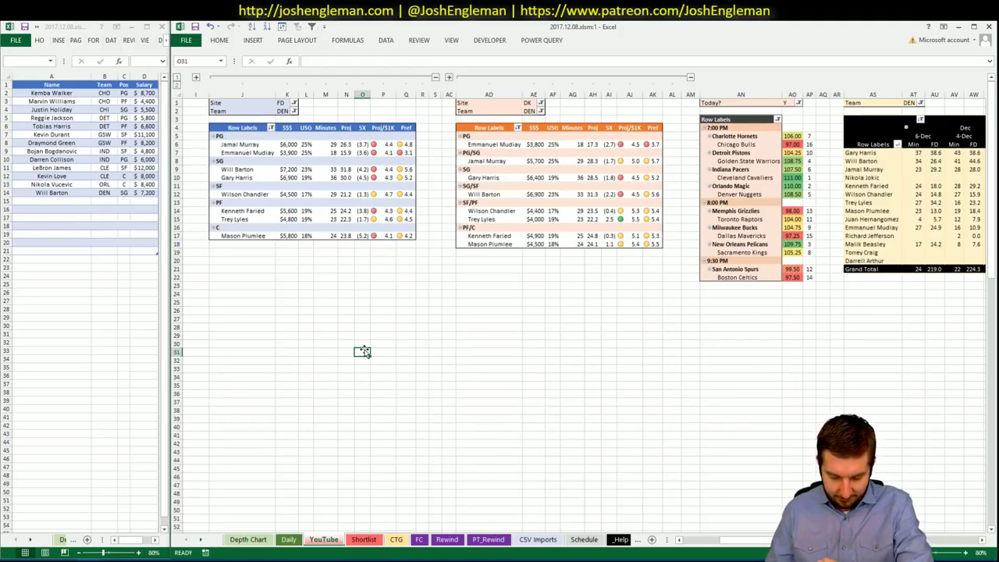
left_click(321, 419)
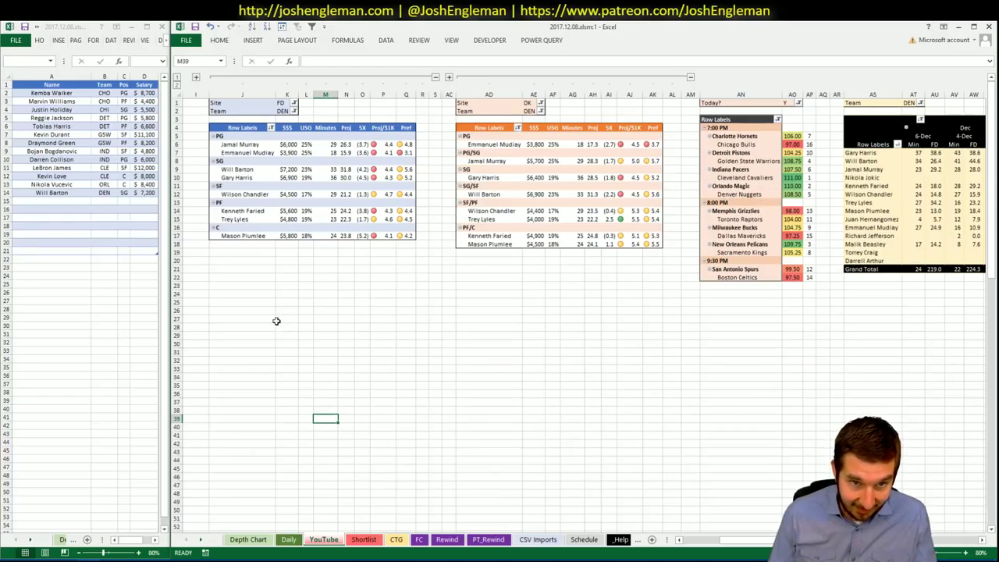
left_click(375, 309)
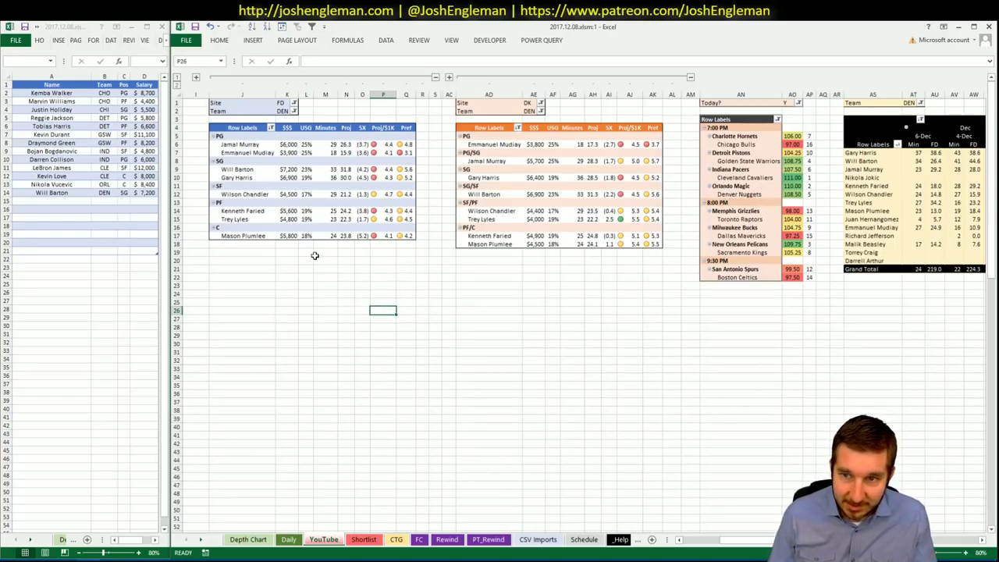
left_click(447, 429)
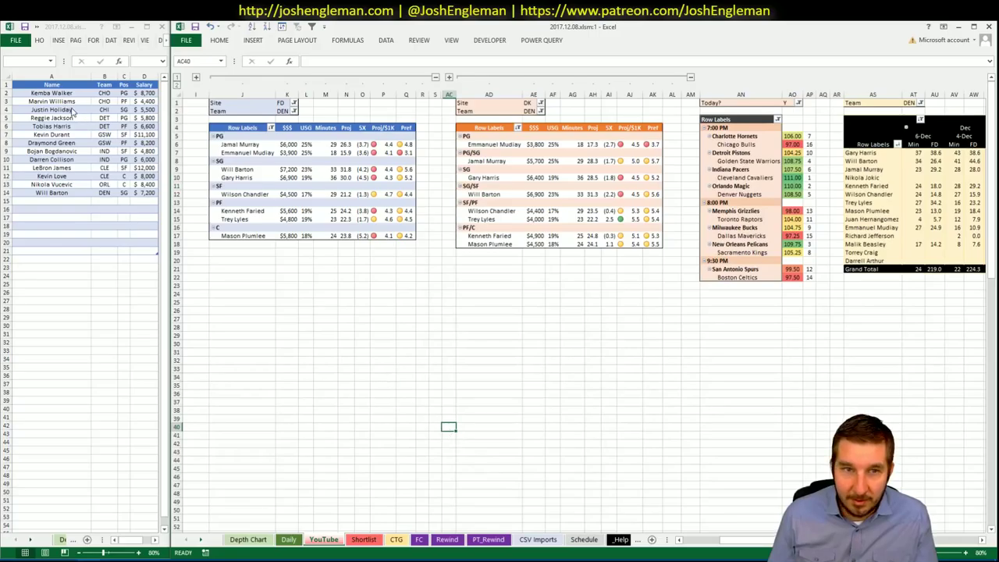
- Set the Team filter to MEM in the FD, DK and recent game-log pivot tables on the YouTube sheet
left_click(282, 111)
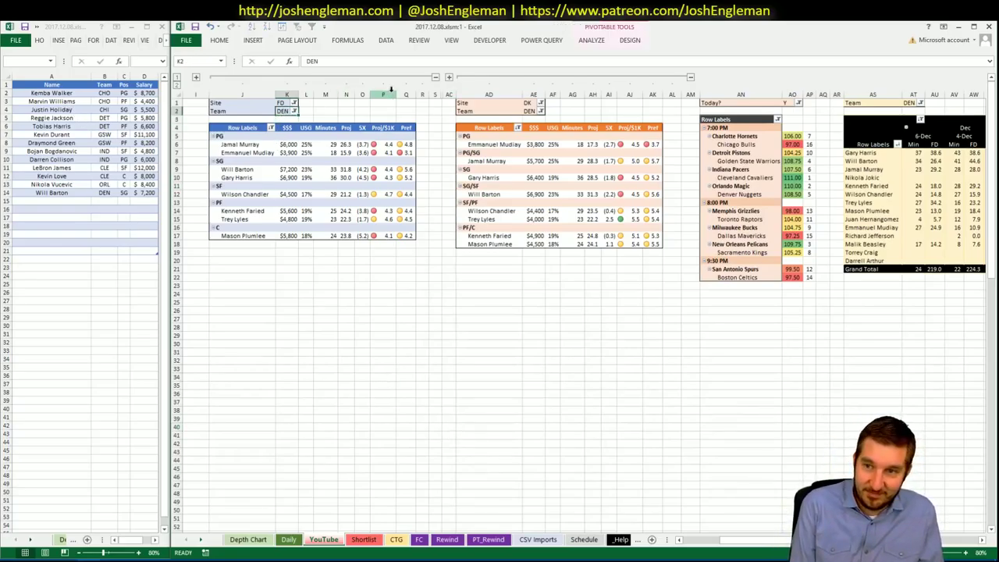
type("MEM")
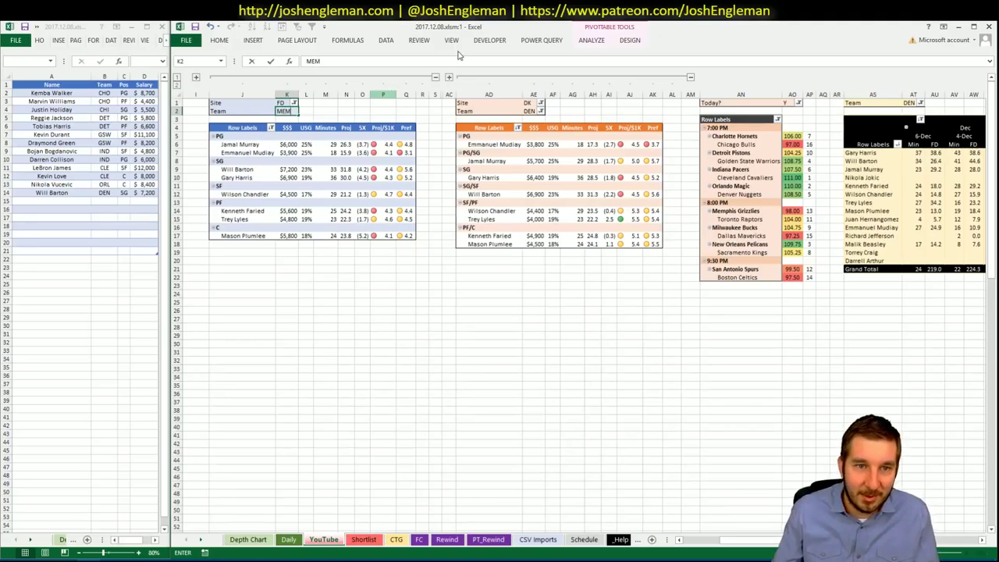
key("Return")
left_click(531, 111)
type("MEM")
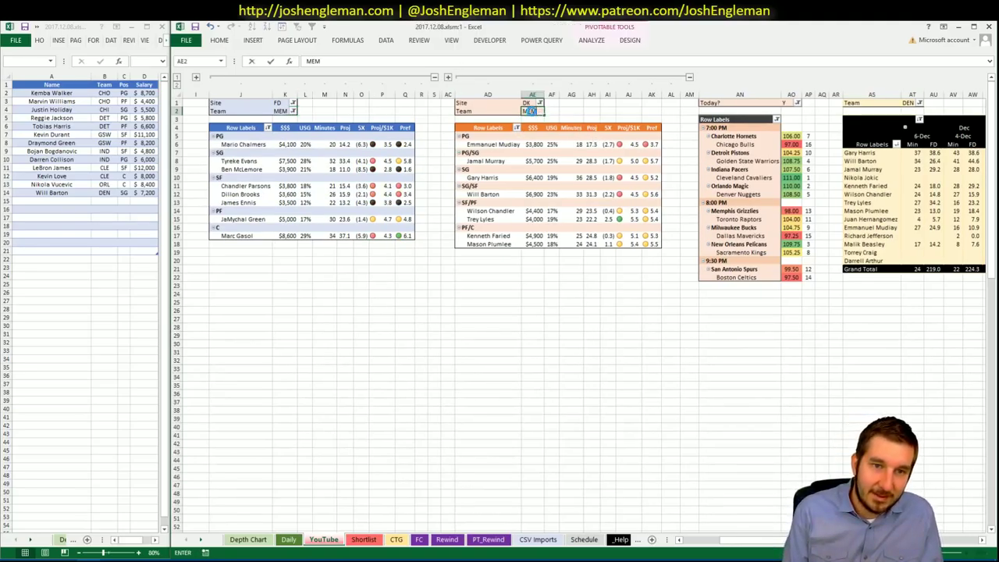
key("Return")
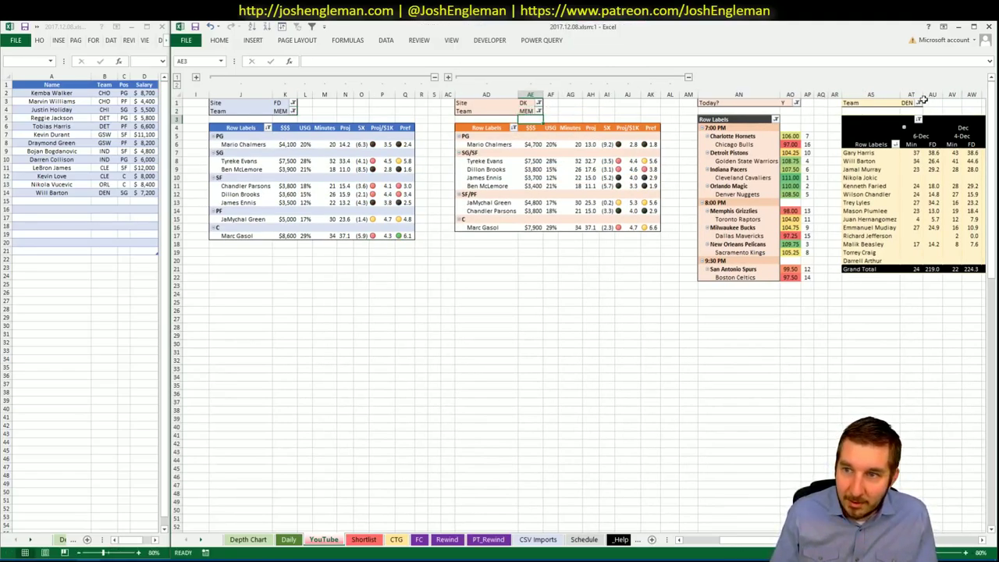
left_click(910, 103)
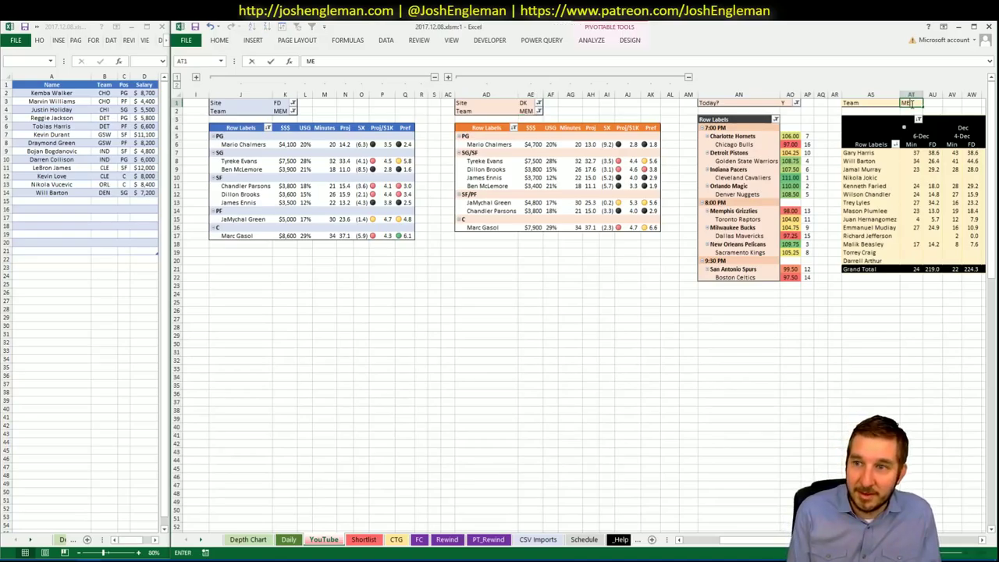
type("MEM")
key("Return")
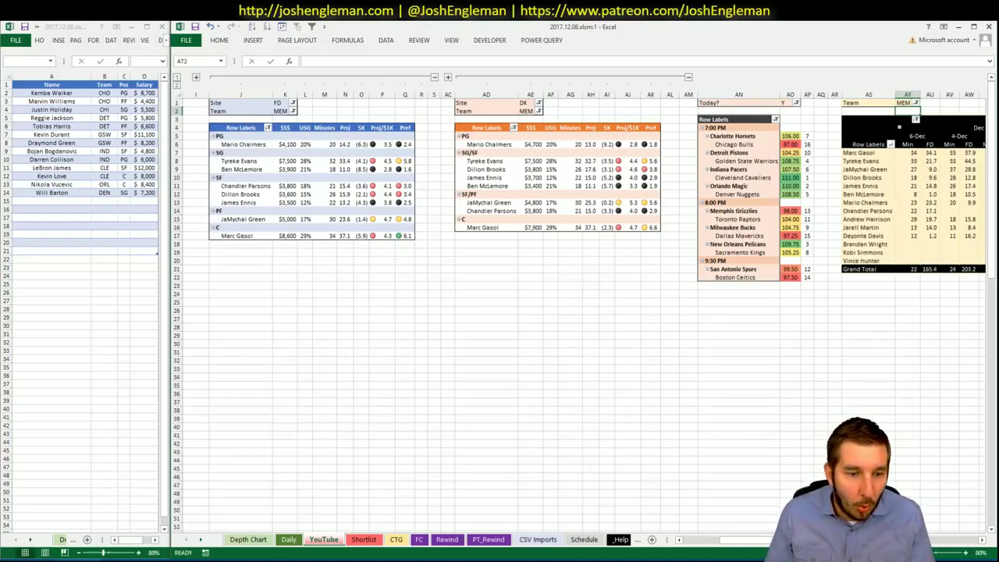
- Switch to FantasyCruncher in the browser and change the game filter to show only Memphis players
mouse_move(47, 559)
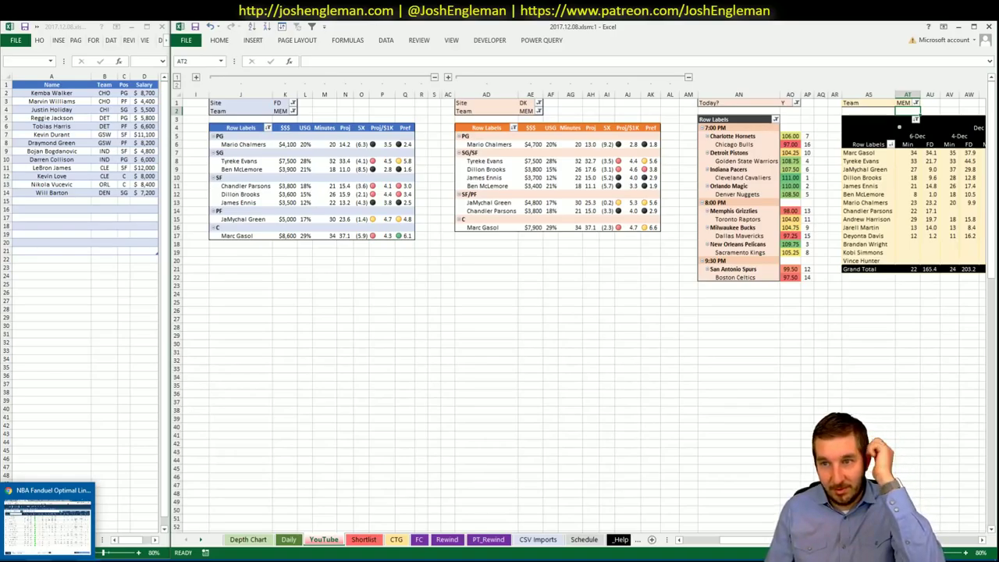
left_click(46, 522)
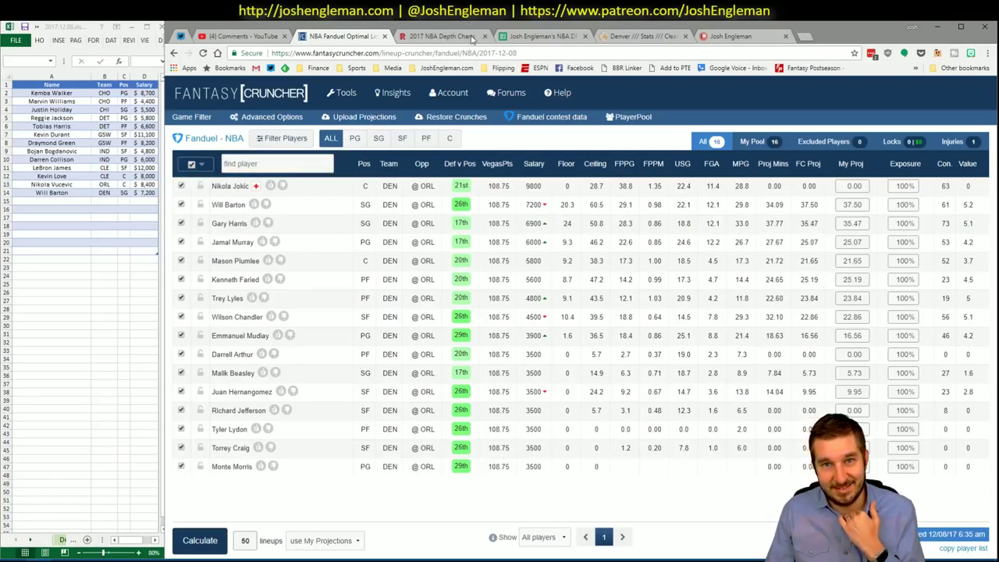
left_click(196, 117)
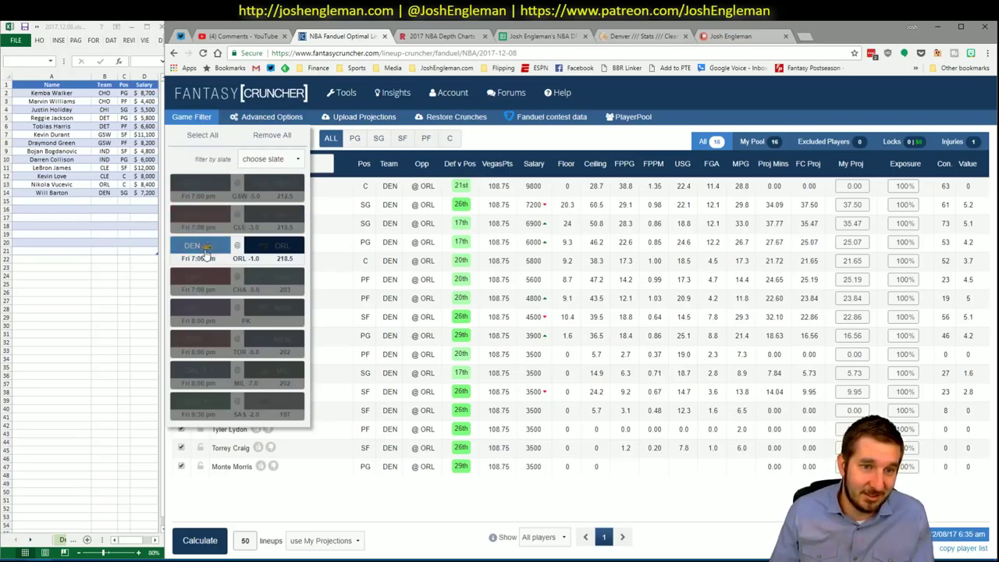
left_click(285, 342)
- Search Cleaning the Glass for "mem" and open the Memphis Grizzlies team stats
left_click(543, 36)
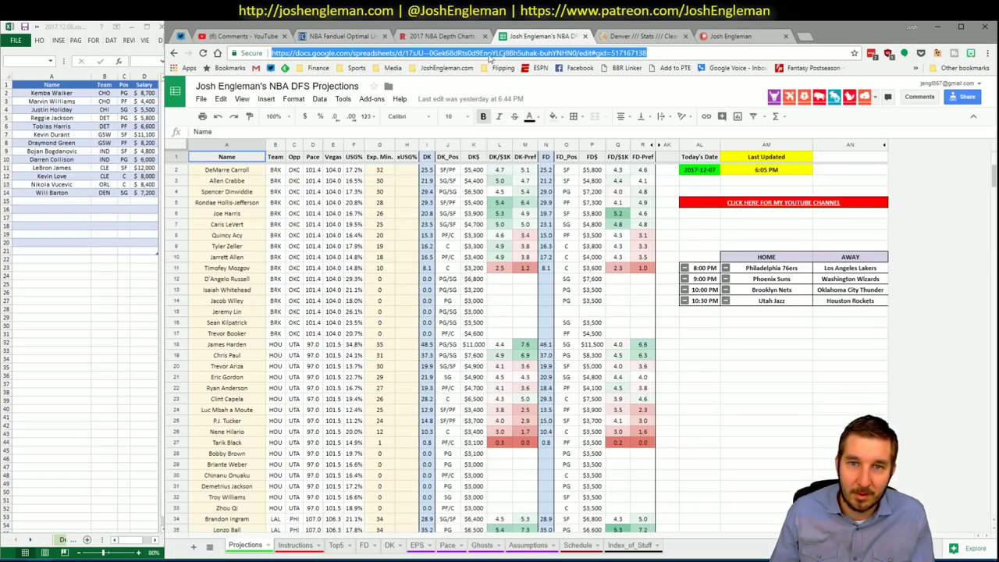
left_click(456, 35)
left_click(629, 36)
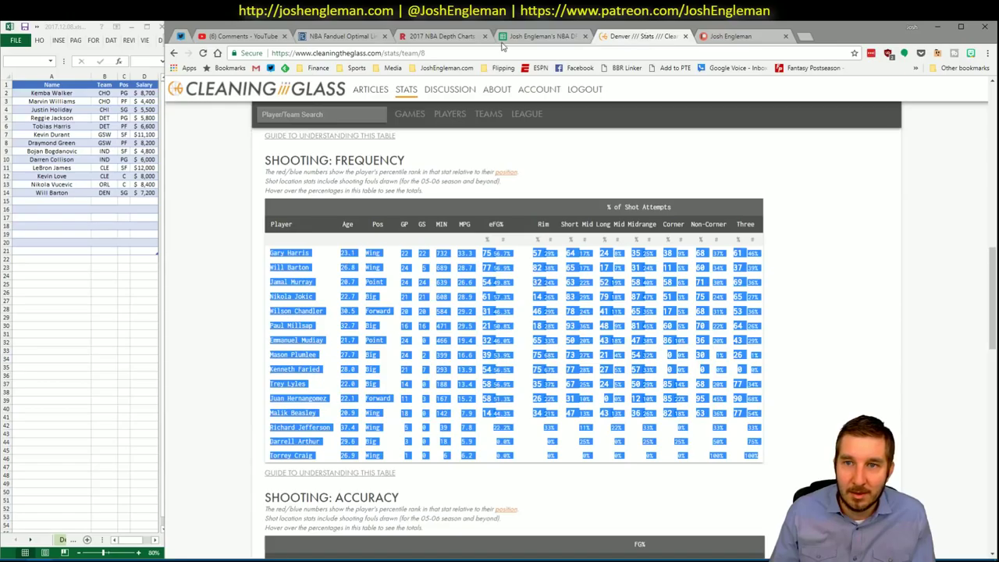
left_click(318, 110)
type("mem")
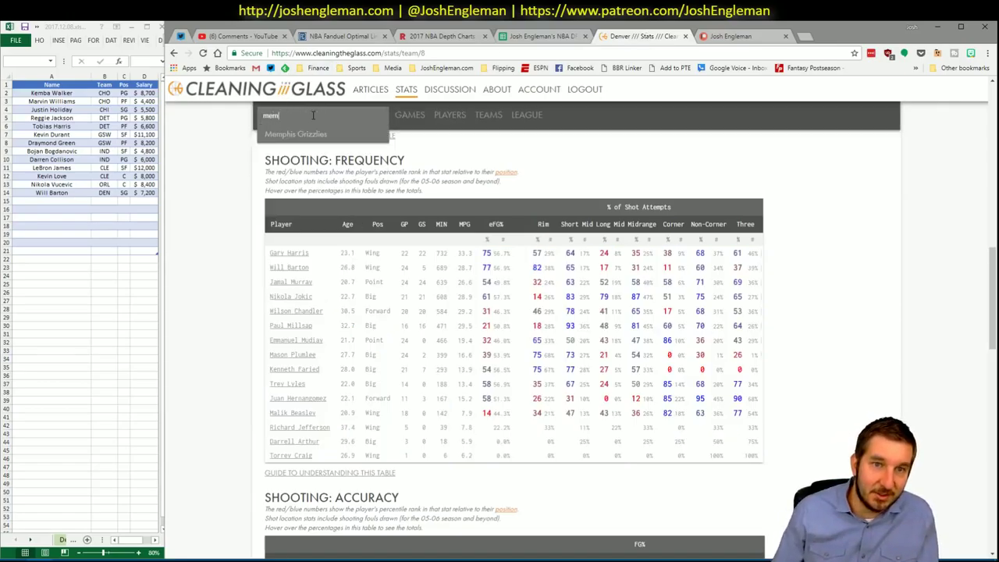
left_click(310, 137)
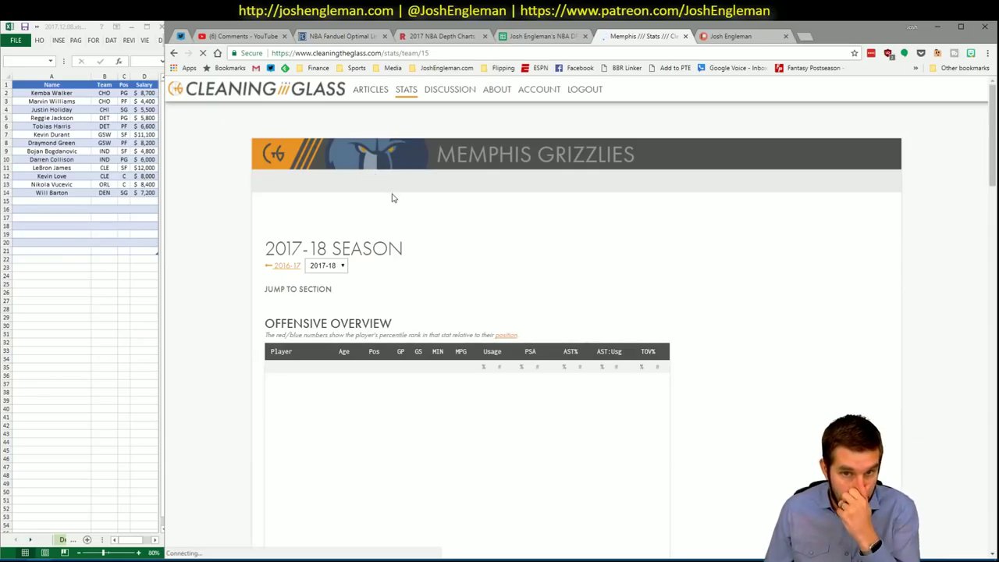
- Copy the Memphis Shooting: Frequency player rows into the Excel workbook's CTG sheet and refresh that sheet
left_click(422, 305)
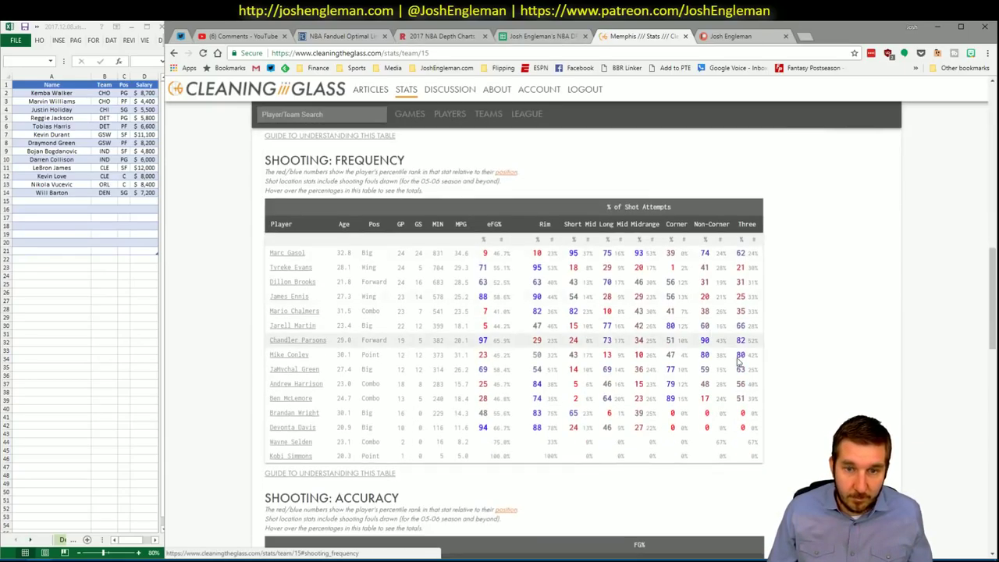
left_click_drag(761, 460, 261, 250)
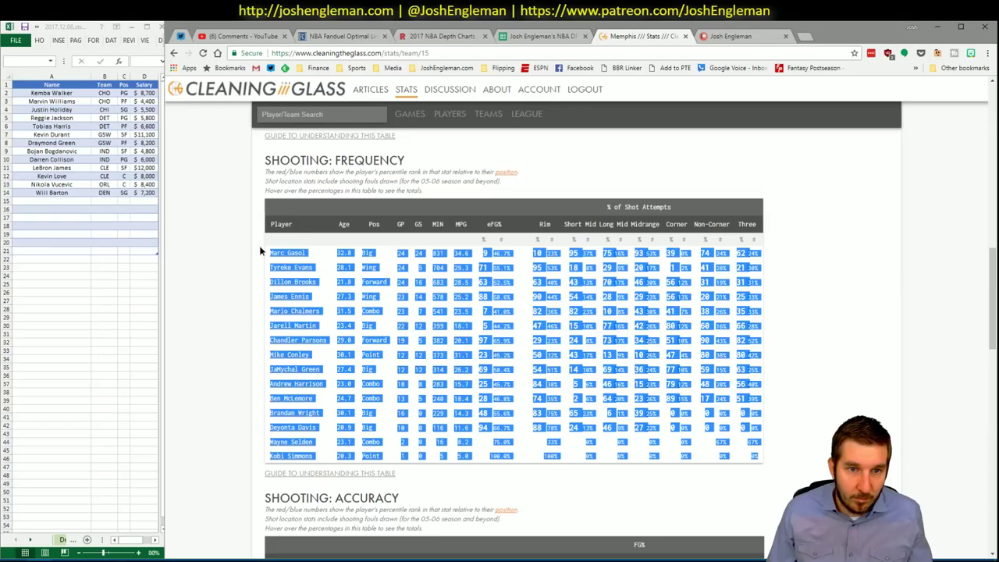
left_click(78, 539)
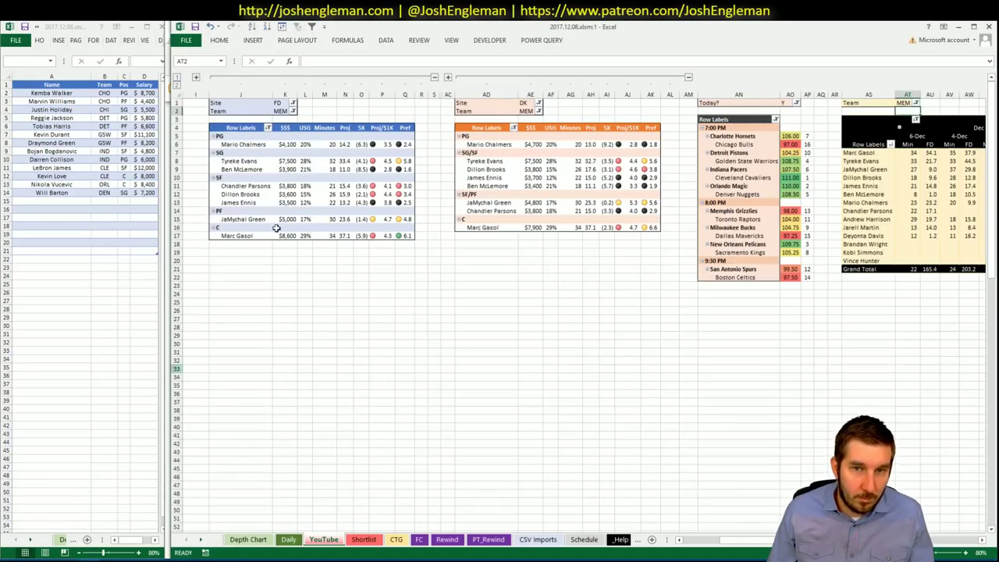
left_click(396, 539)
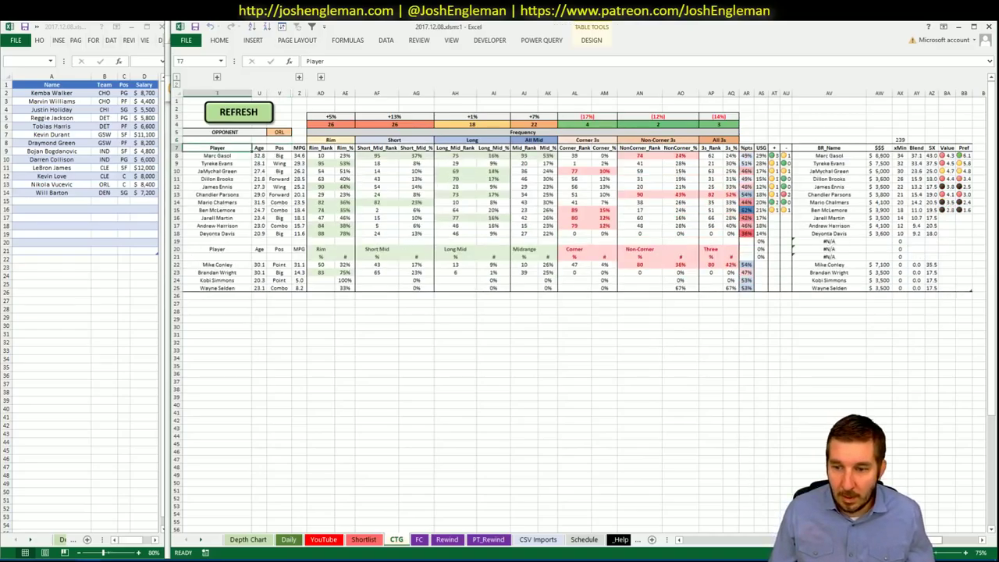
key("alt+Tab")
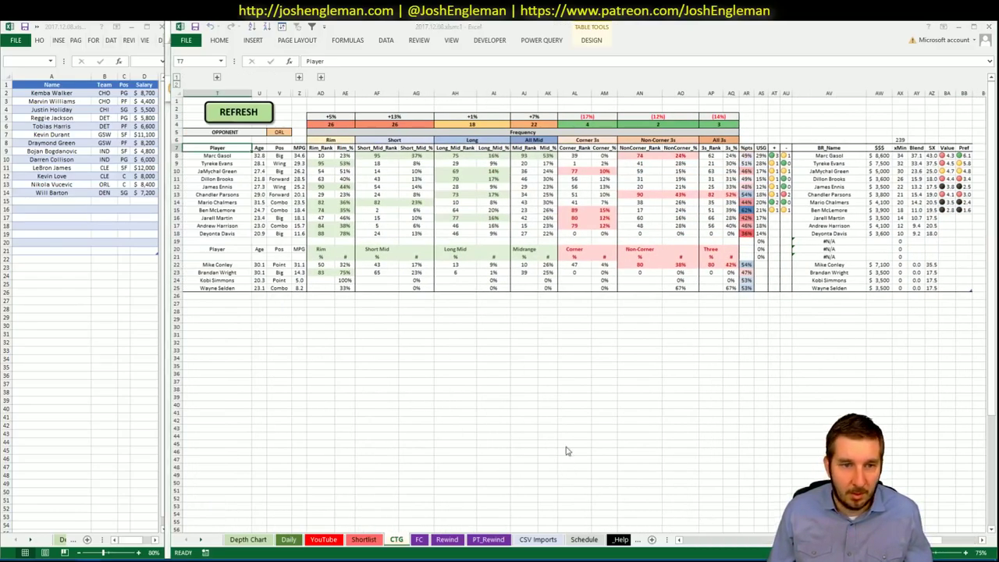
left_click_drag(755, 469, 292, 252)
key("alt+Tab")
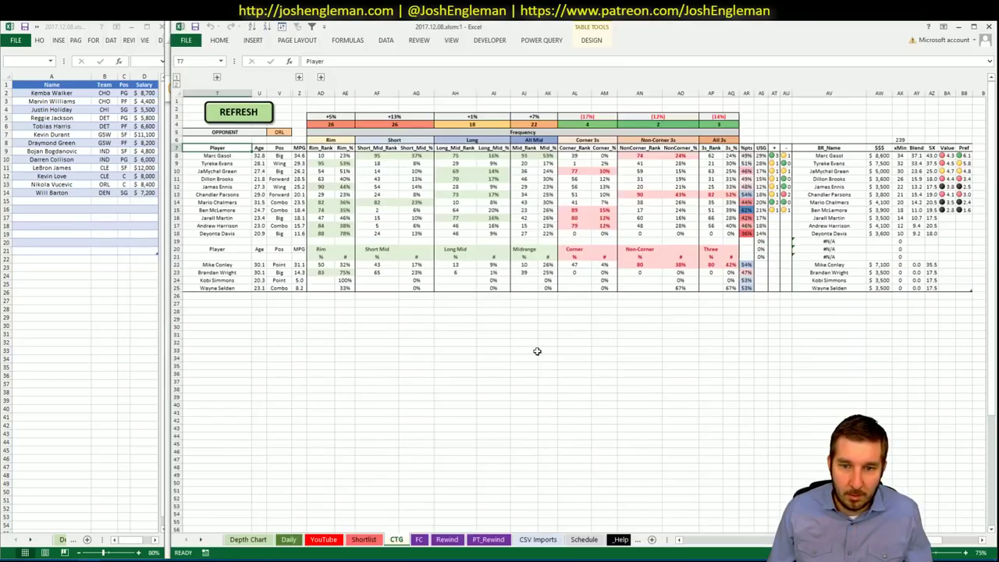
left_click(238, 111)
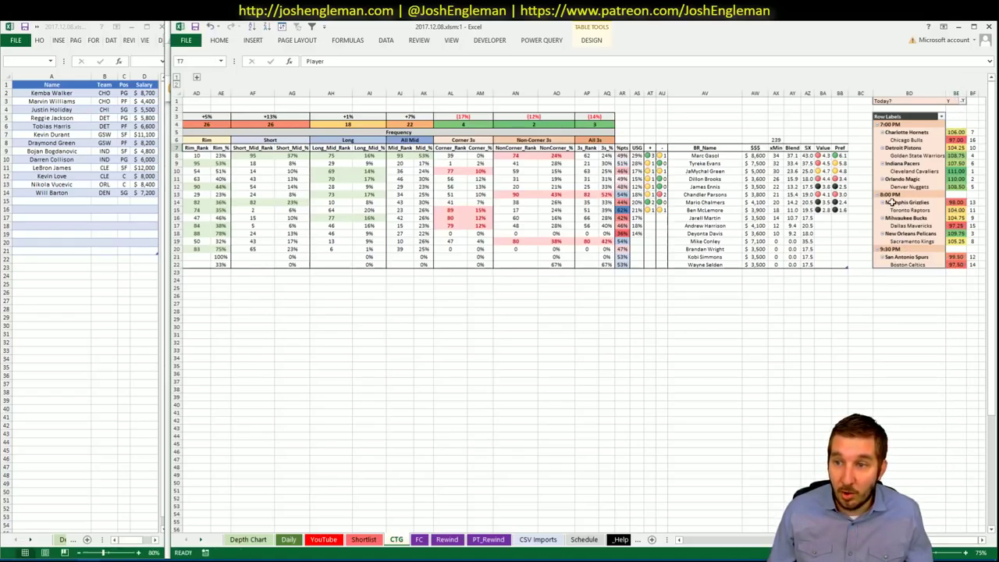
scroll(499, 312, "left", 3)
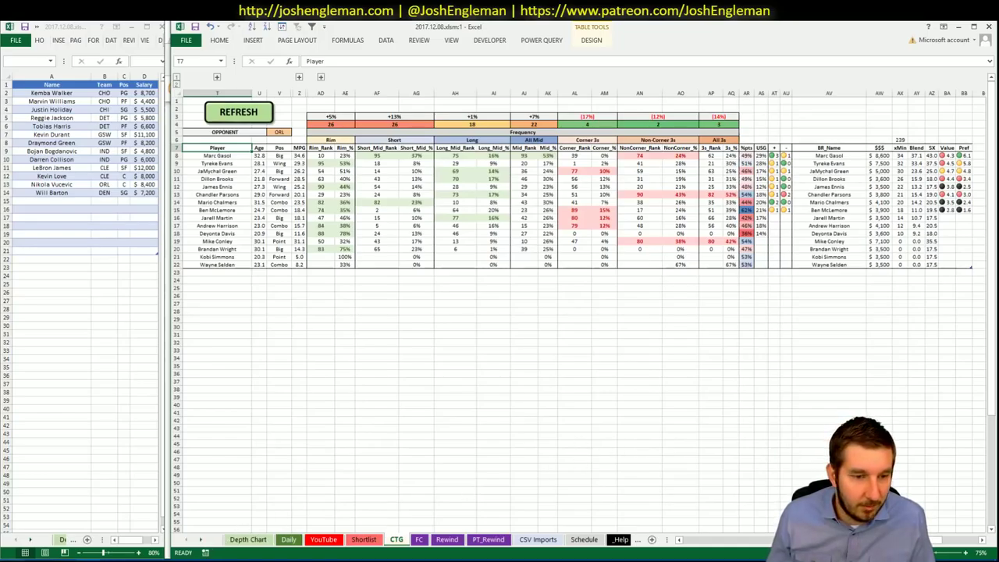
- Switch to the browser and bring up FantasyCruncher's Memphis player projections
key("alt+Tab")
left_click(335, 37)
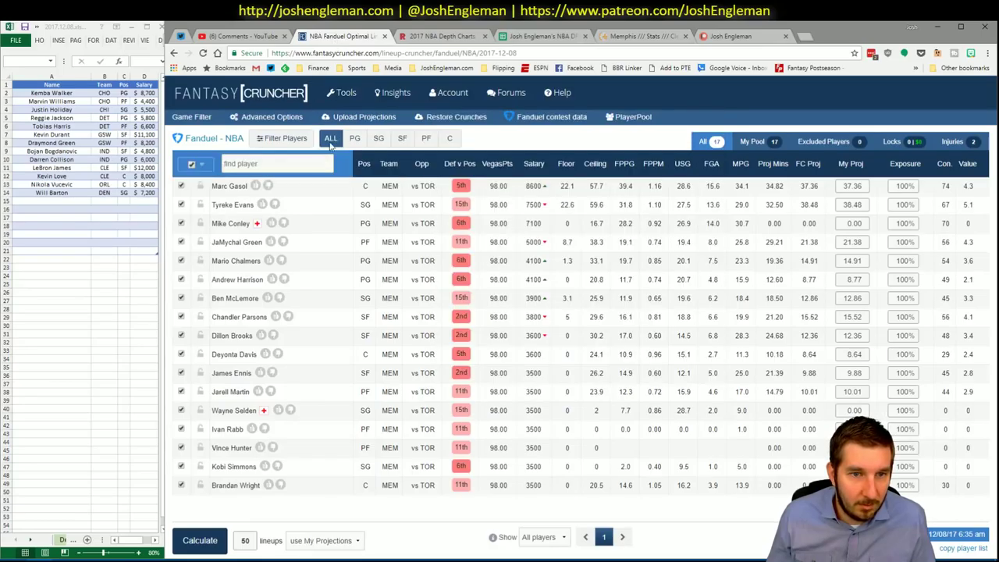
- Review the player news and game logs of Marc Gasol, Tyreke Evans and JaMychal Green one after another
left_click(230, 185)
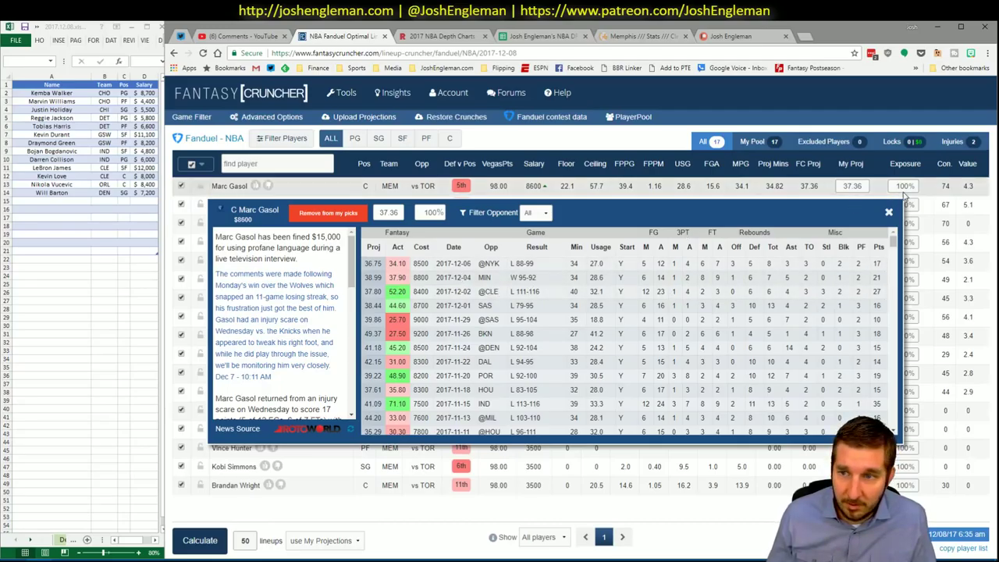
left_click(888, 212)
left_click(233, 204)
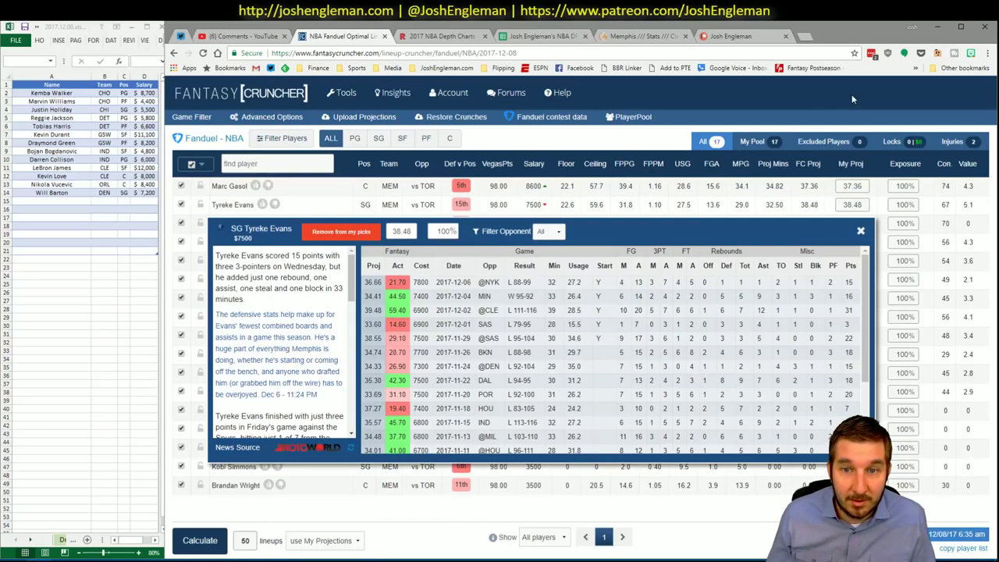
left_click(880, 231)
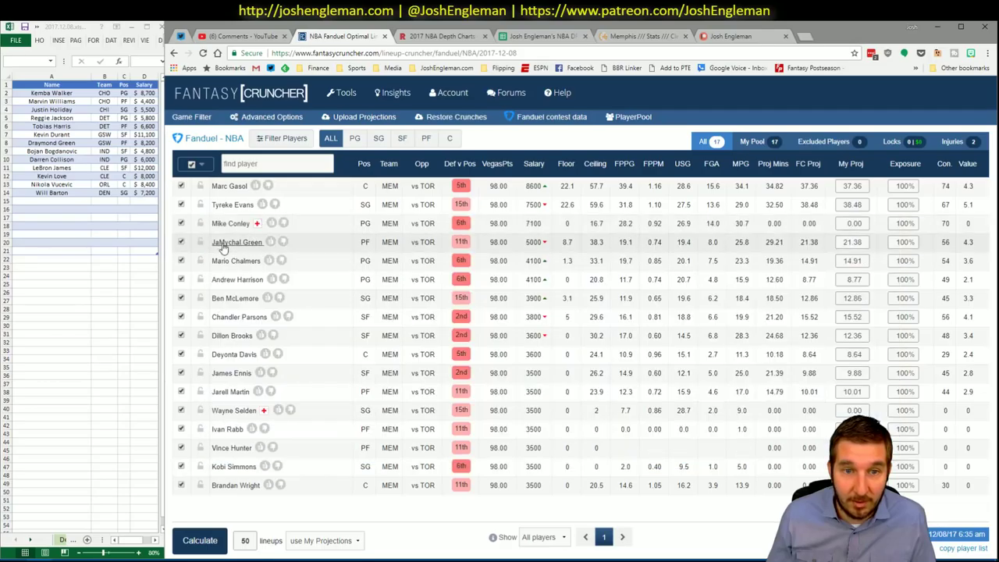
left_click(235, 242)
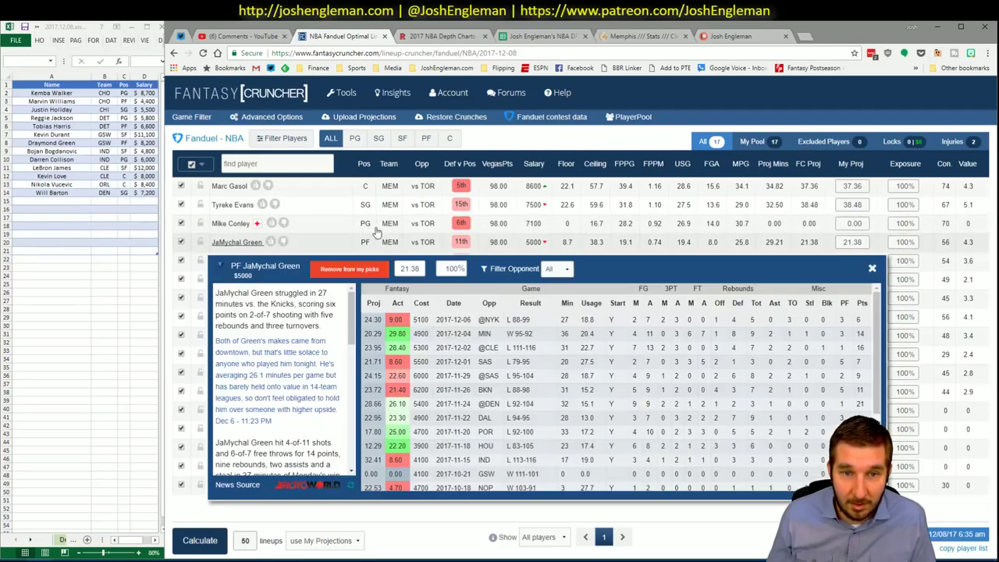
left_click(872, 268)
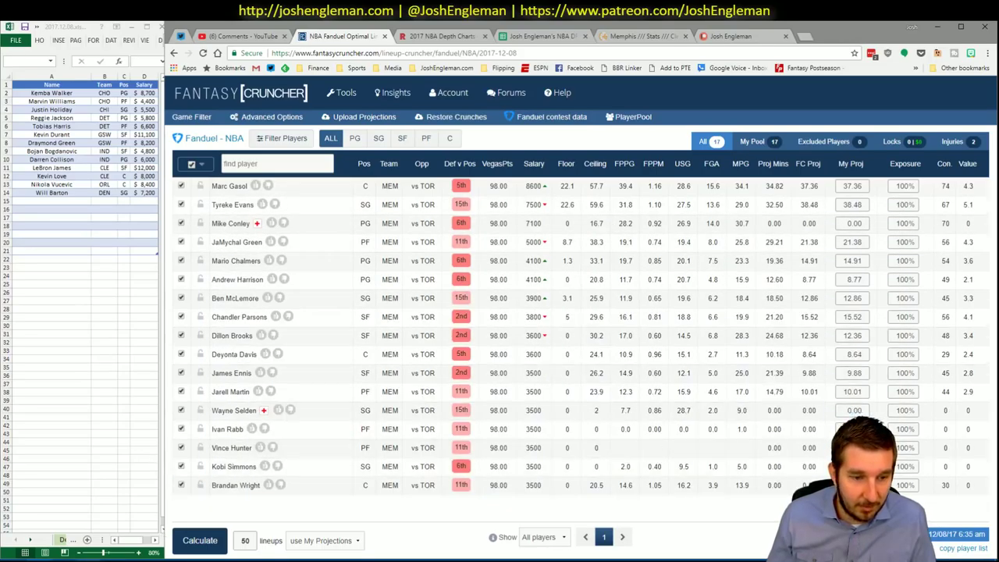
- Switch to the Excel workbook's YouTube sheet and examine the Memphis projections and recent game minutes
left_click(88, 533)
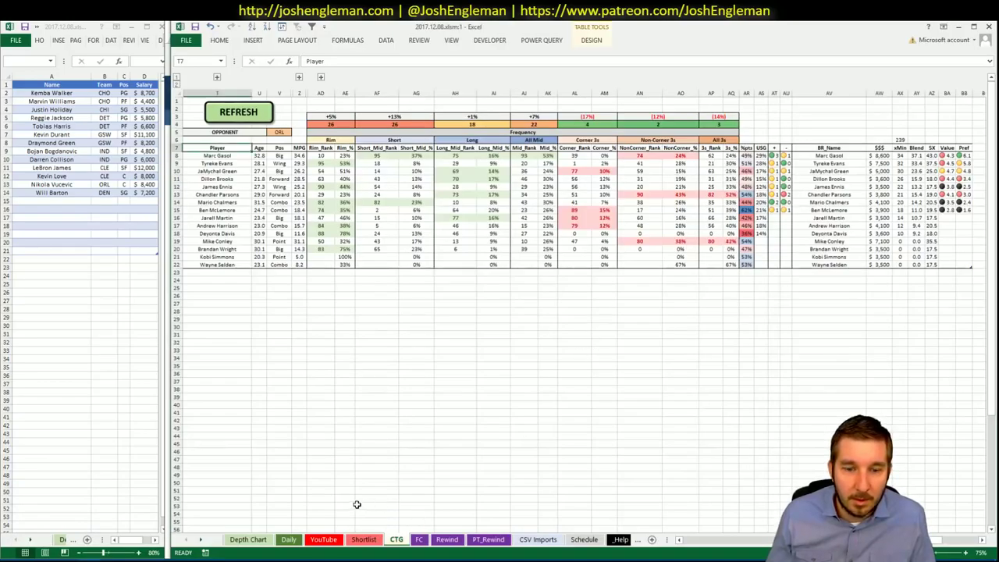
left_click(326, 539)
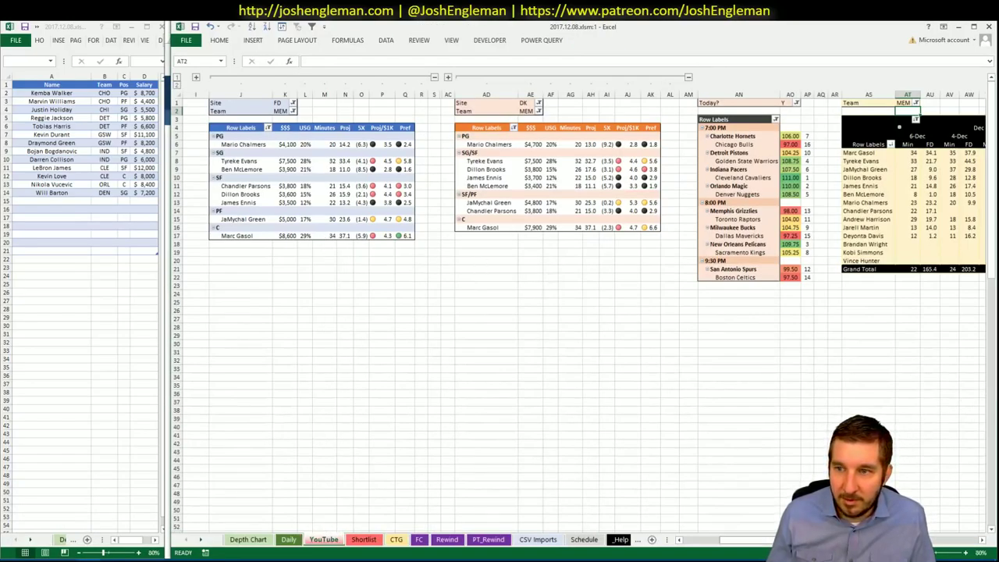
scroll(546, 312, "right", 7)
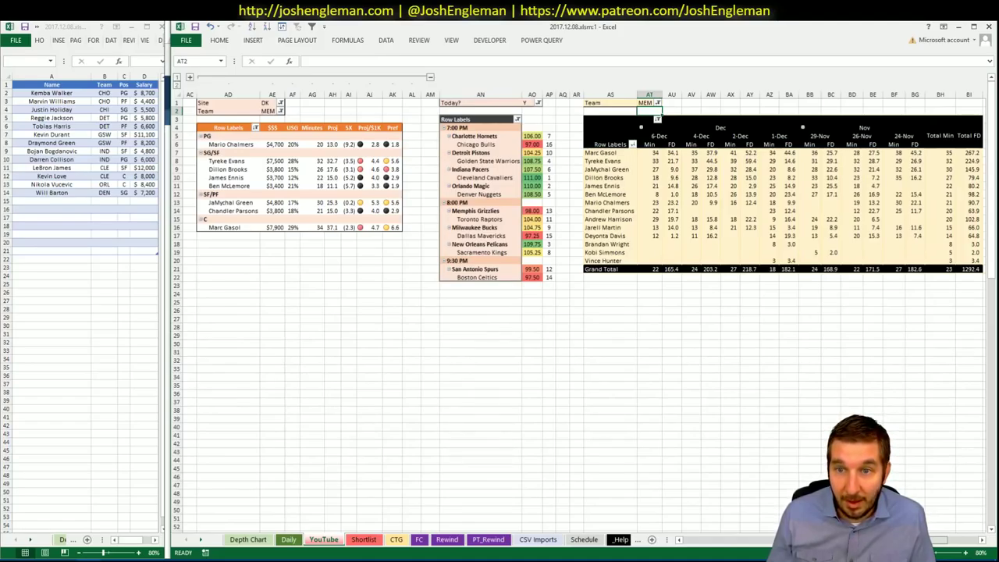
scroll(715, 518, "left", 6)
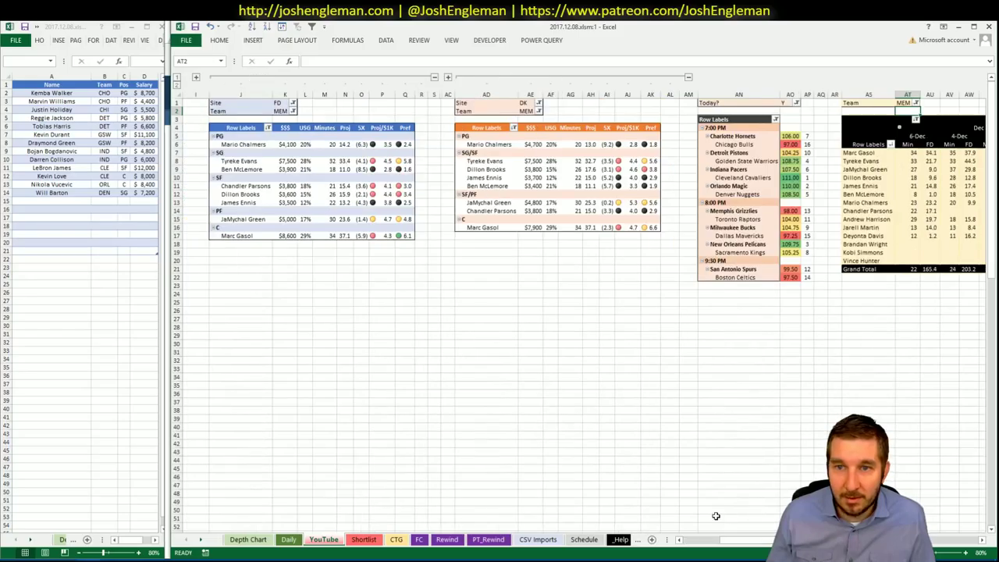
- Add Tyreke Evans to the shortlist table in the first empty row below Will Barton
left_click(285, 186)
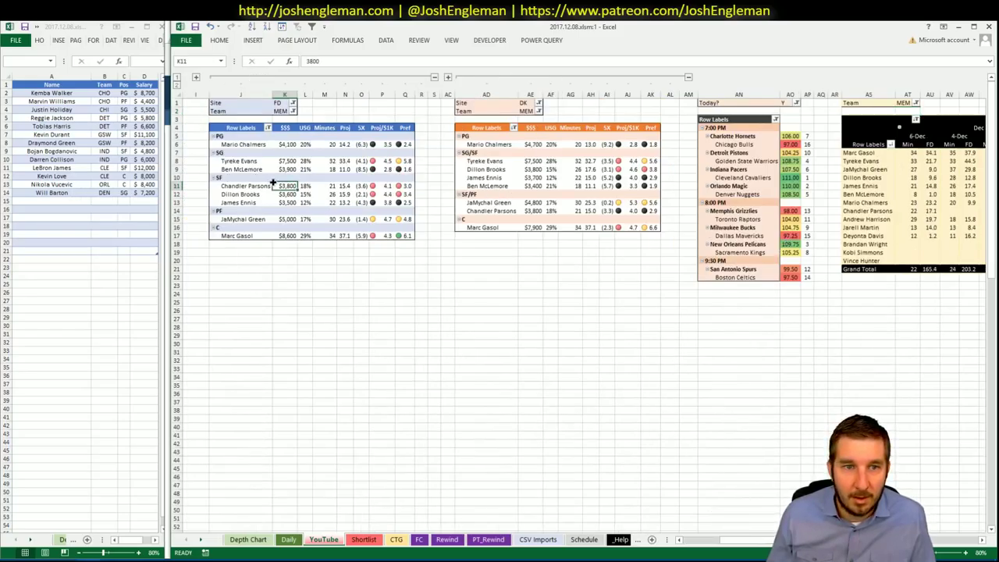
left_click(44, 202)
type("Tyreke Evan")
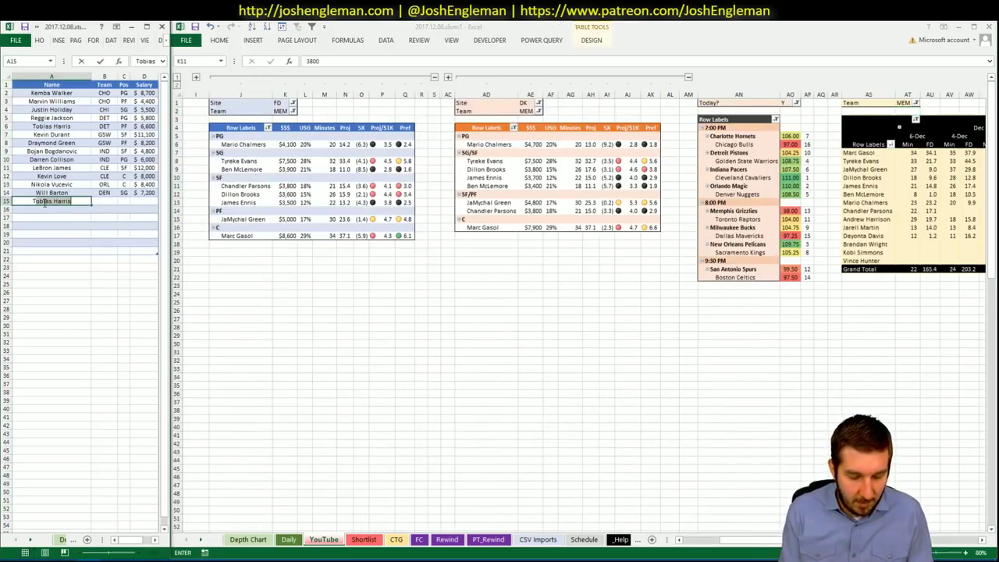
type("sd")
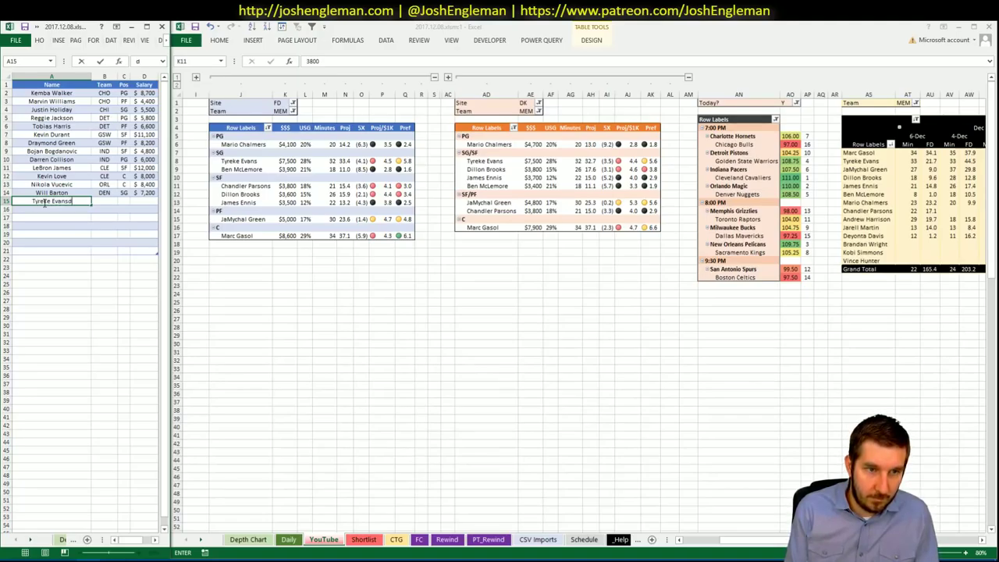
key("Return")
left_click(45, 202)
left_click(46, 209)
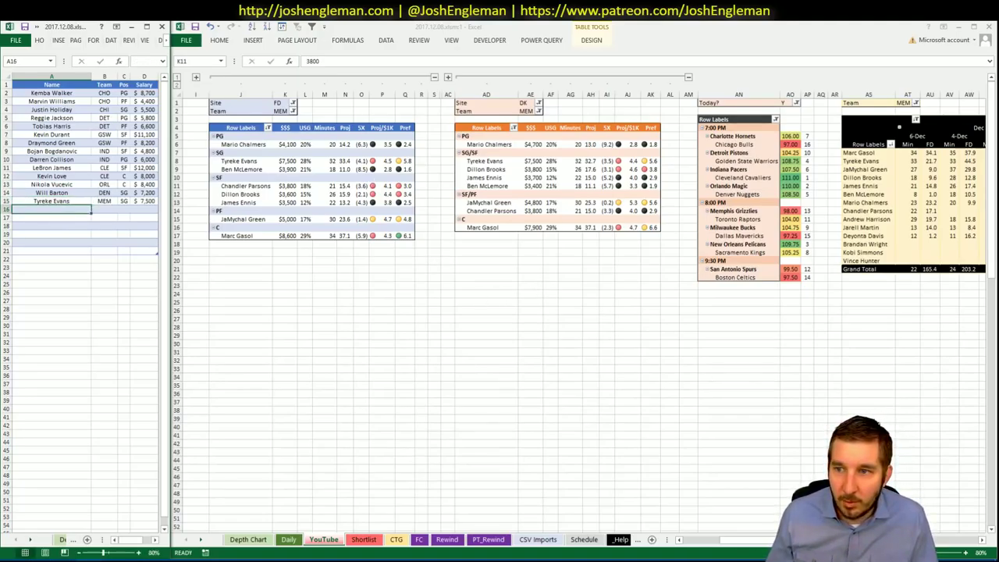
- Check Memphis's recent game results and add JaMychal Green to the shortlist table below Tyreke Evans
scroll(558, 312, "right", 3)
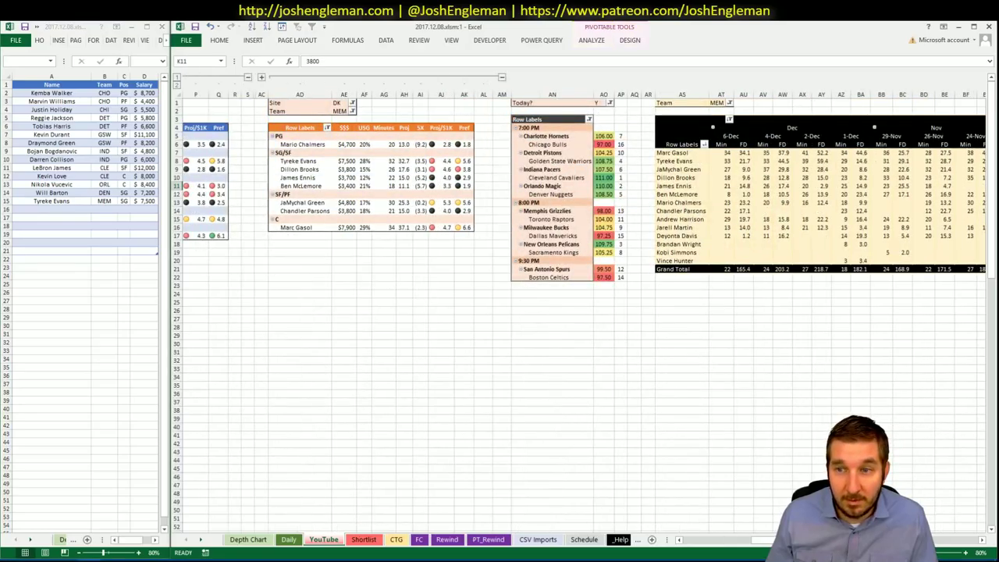
scroll(581, 312, "right", 2)
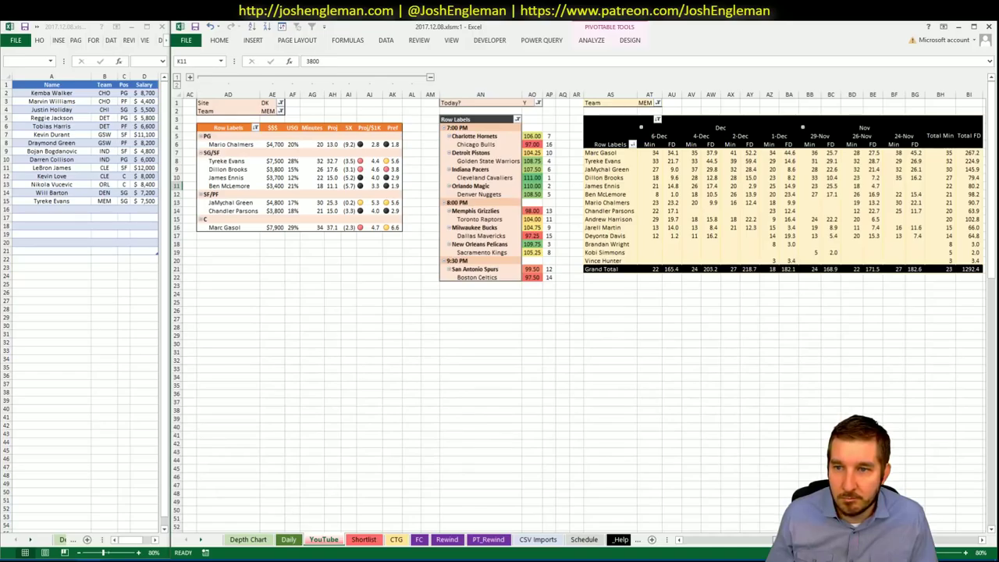
scroll(593, 500, "left", 6)
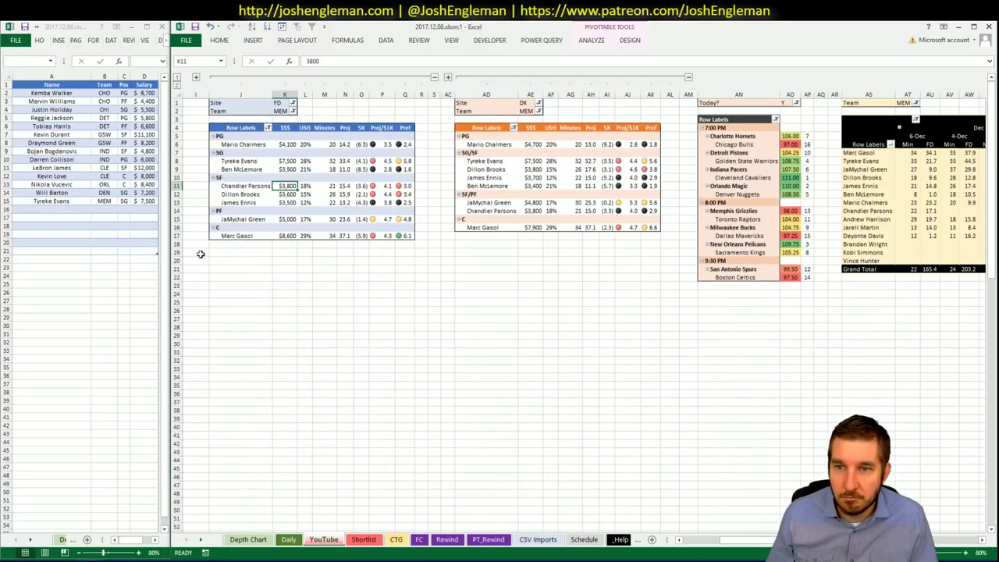
left_click(51, 209)
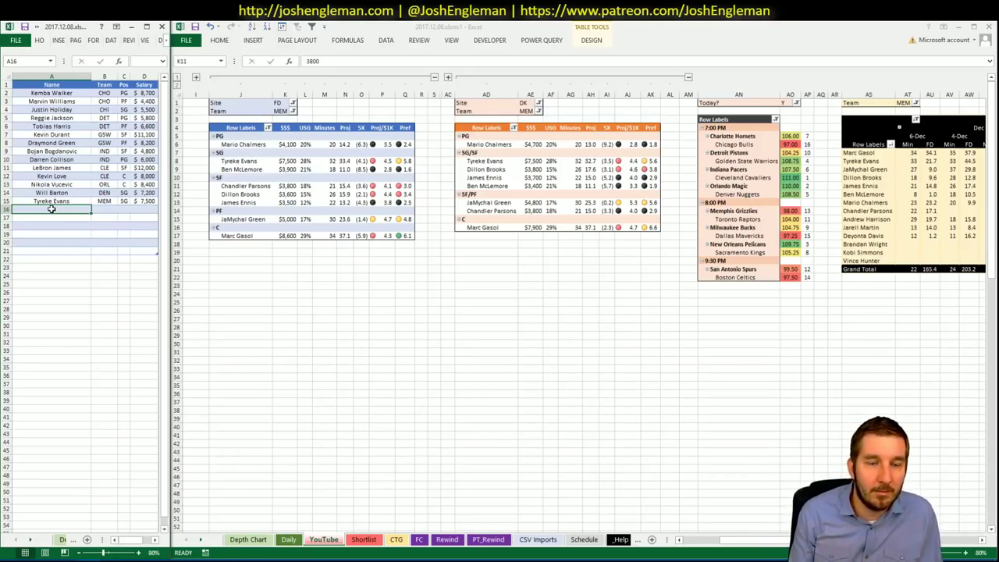
type("Ja")
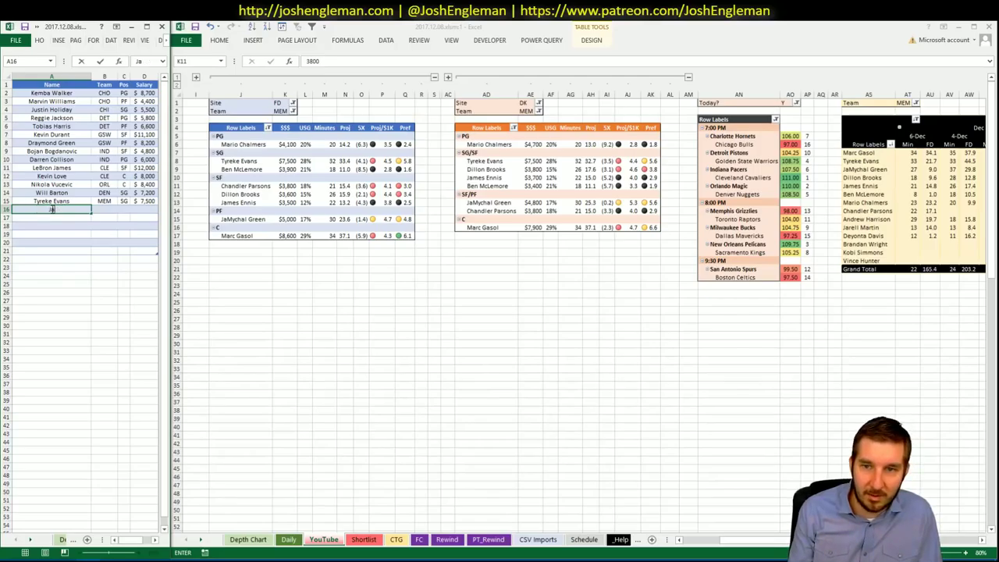
type("Myc")
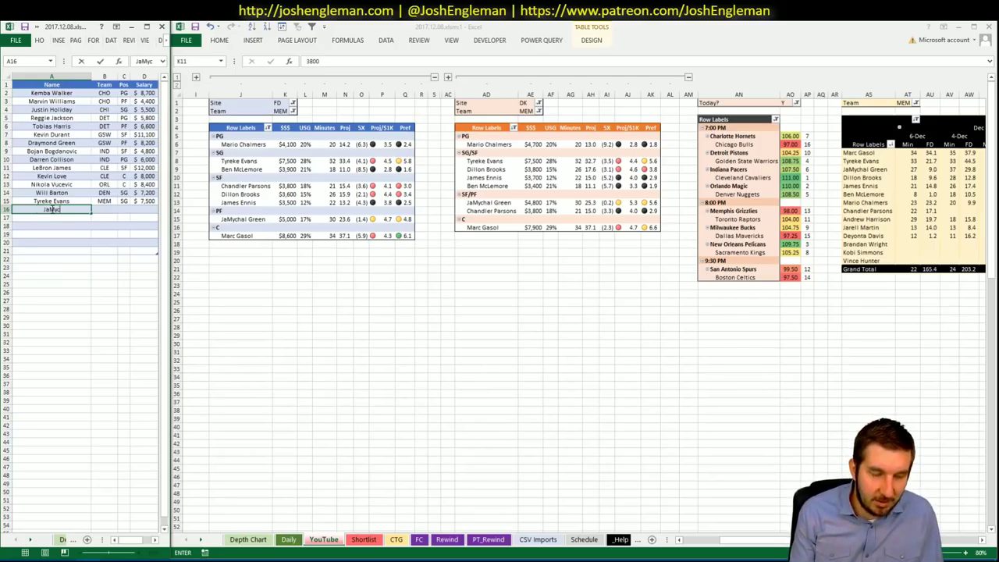
type("hal Green")
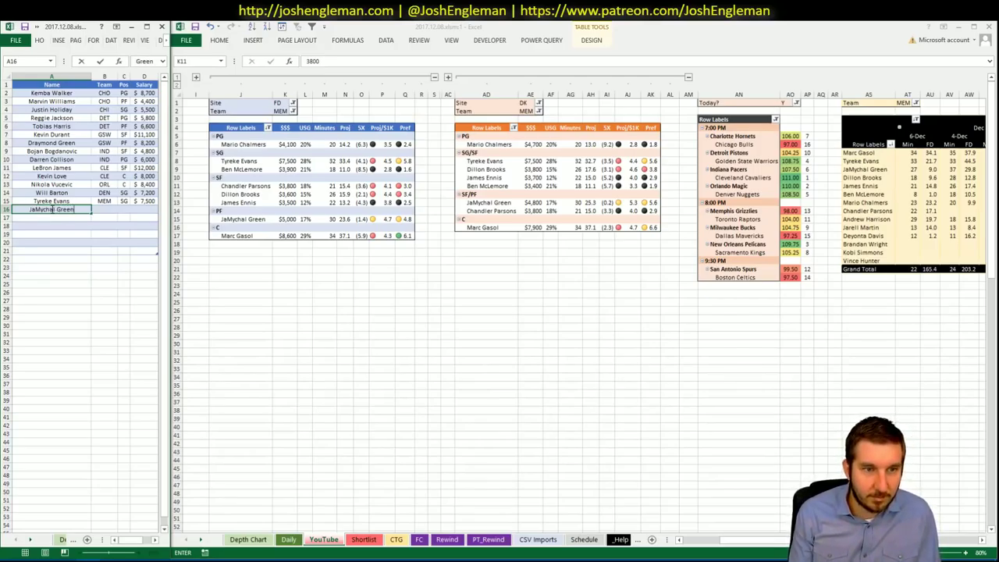
key("Return")
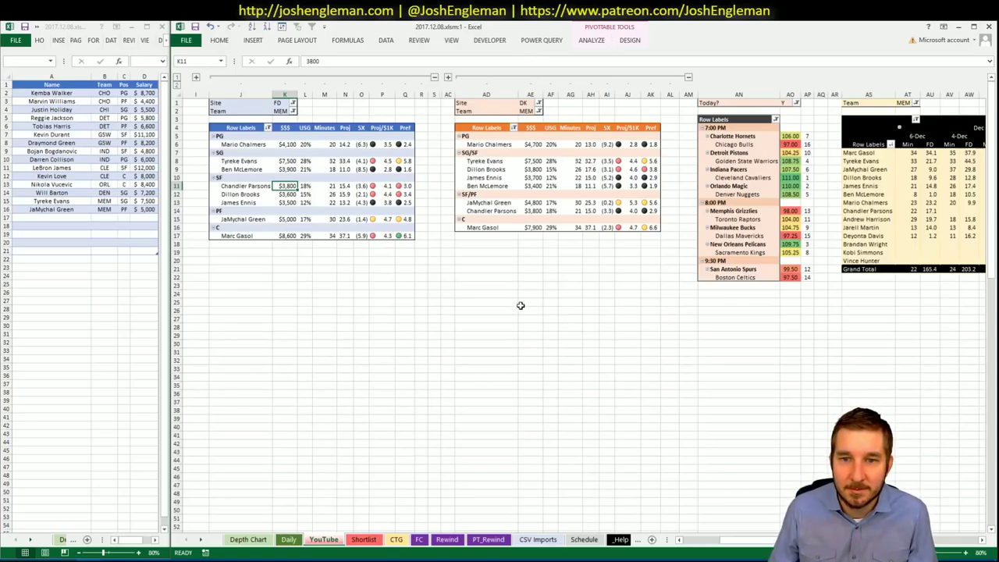
- Set the team filter to TOR on the FD, DK and recent-games pivot tables of the YouTube sheet
left_click(282, 110)
type("TOR")
key("Return")
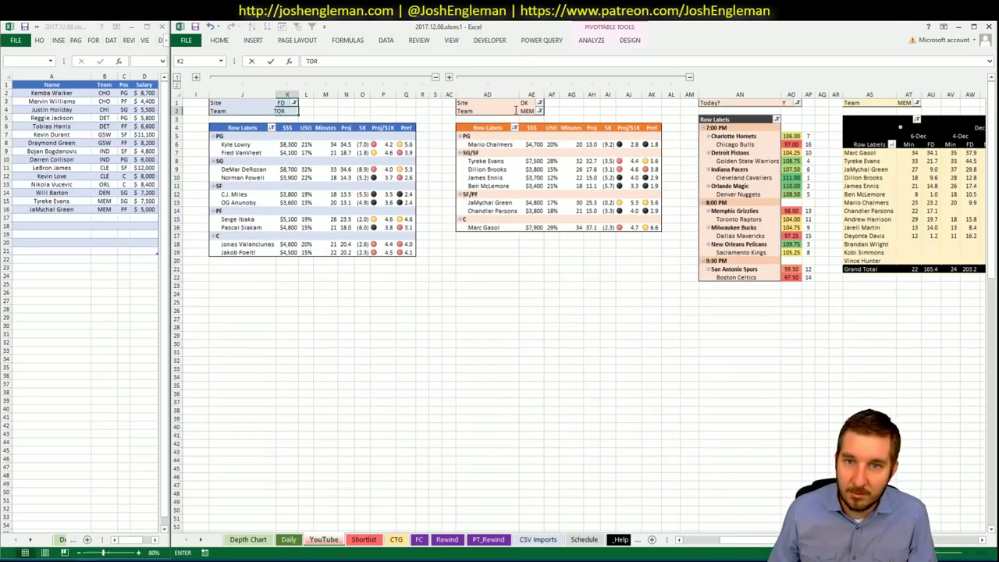
left_click(528, 110)
type("TOR")
key("Return")
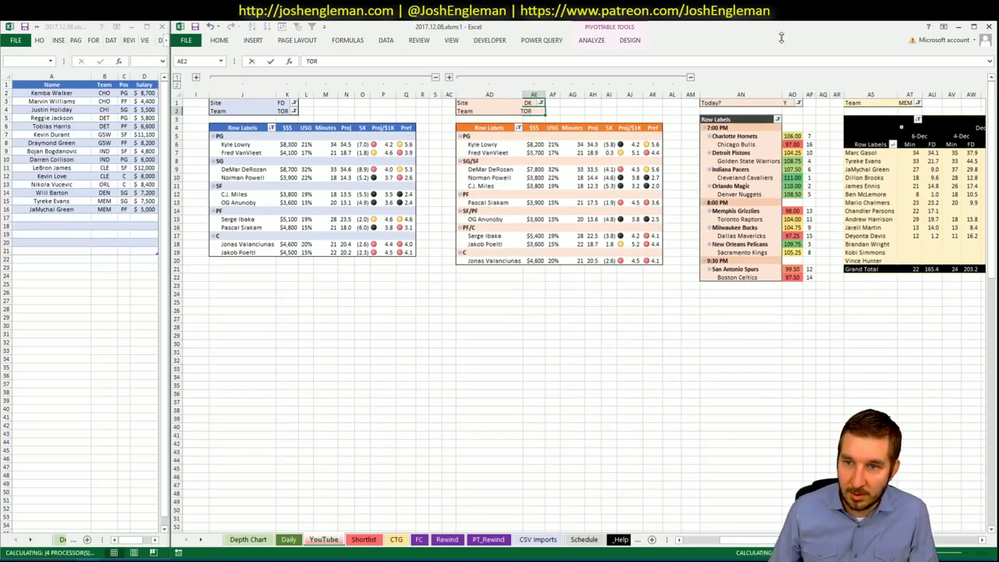
left_click(908, 102)
type("TOR")
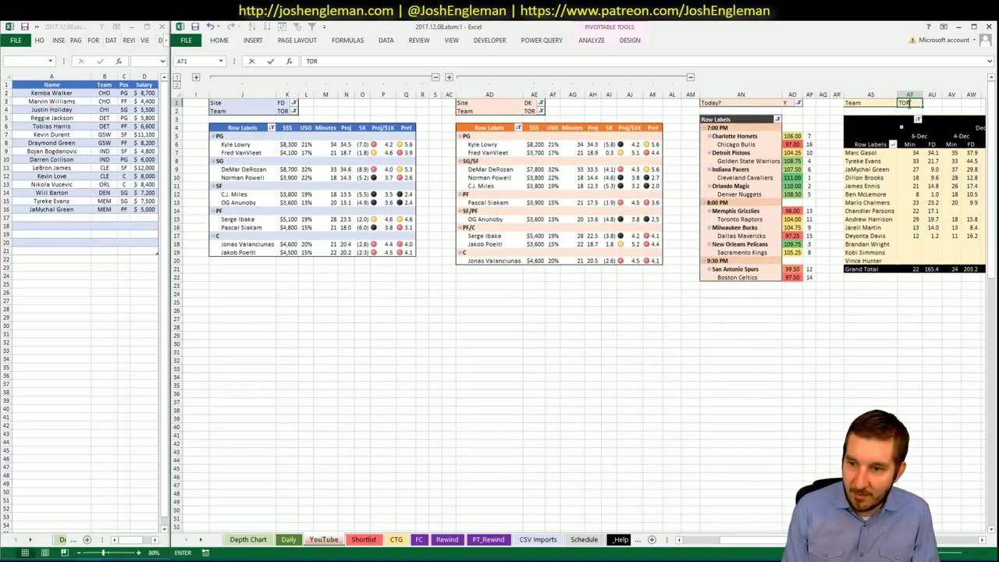
key("Return")
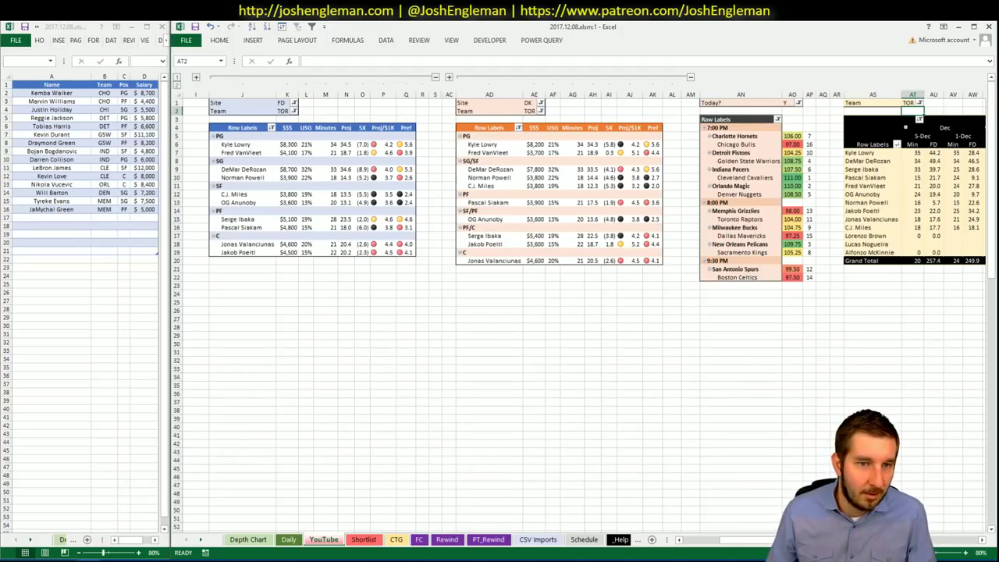
- Switch to Cleaning the Glass in the browser, search for "Toronto Raptors" and open the team's stats
left_click(39, 560)
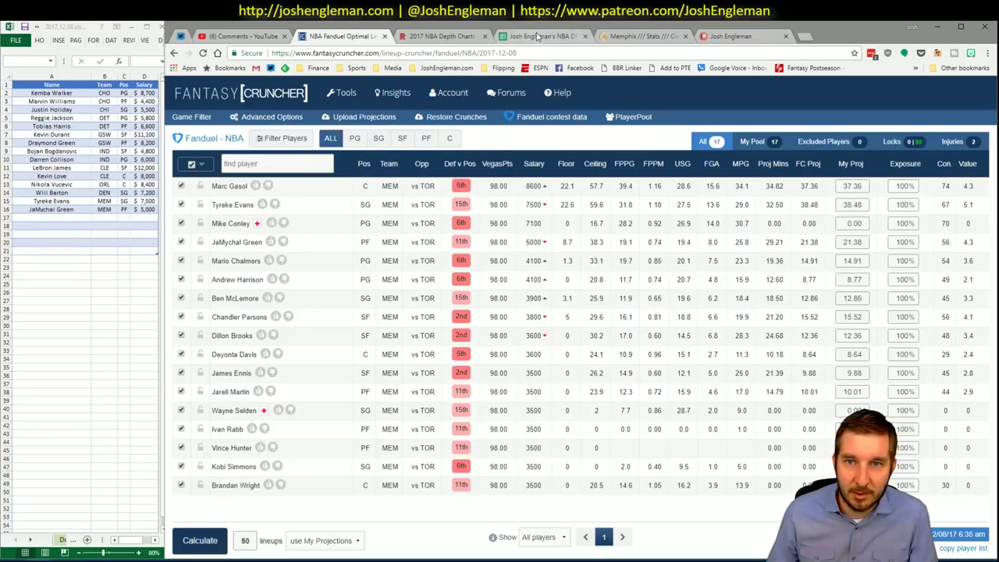
left_click(636, 36)
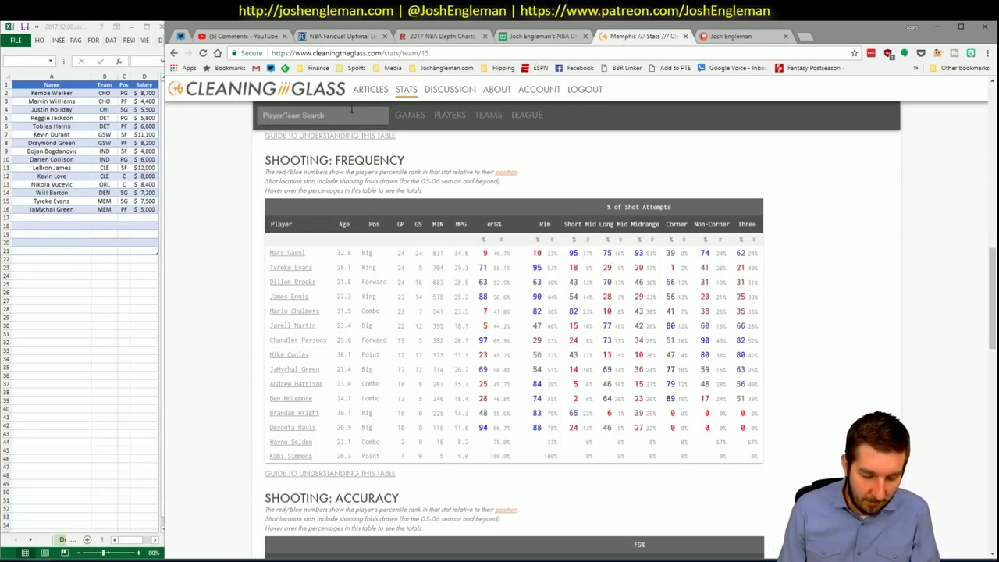
left_click(351, 113)
type("Toronto Raptors")
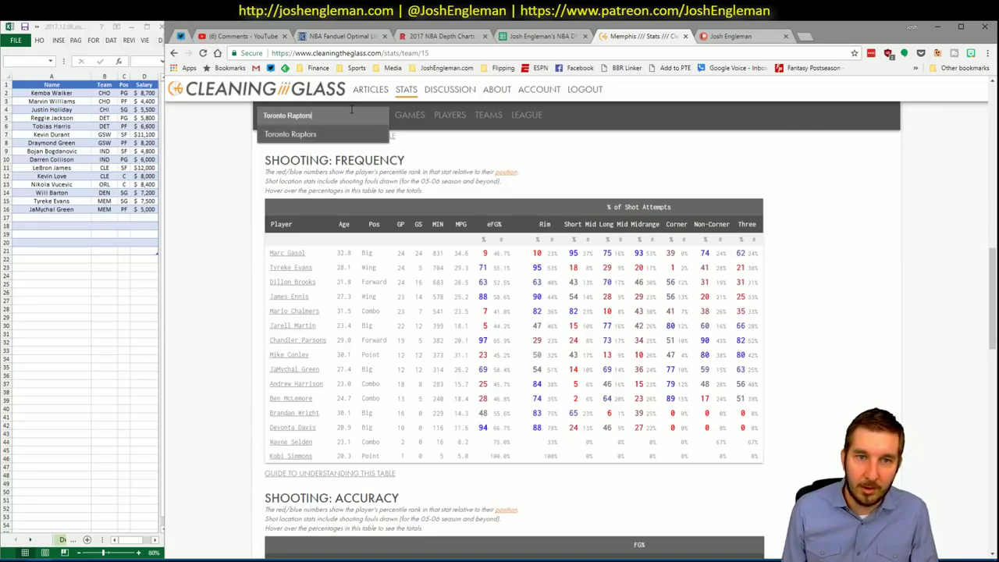
key("Return")
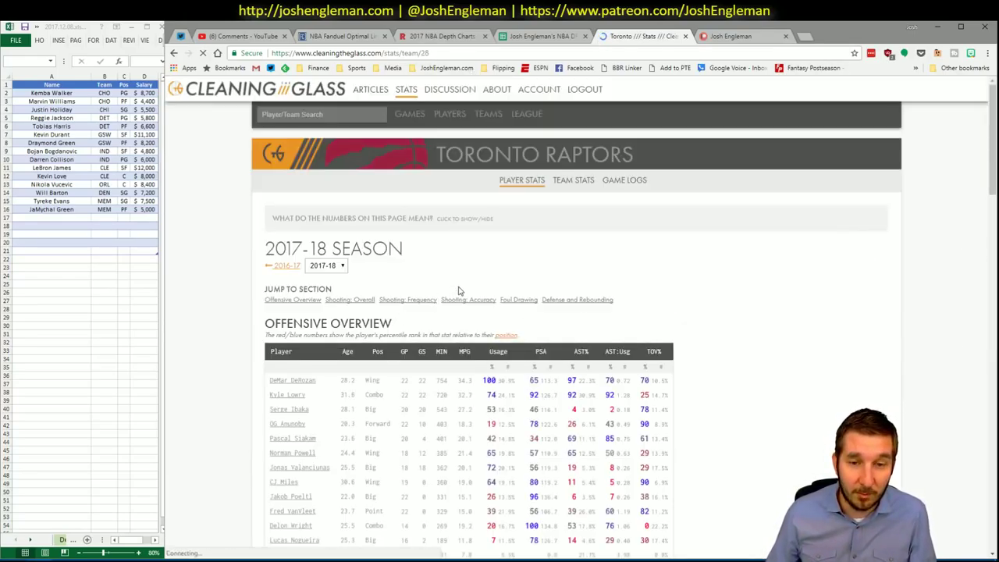
- Copy all Toronto player rows from the Shooting: Frequency table and switch back to the Excel workbook
left_click(419, 301)
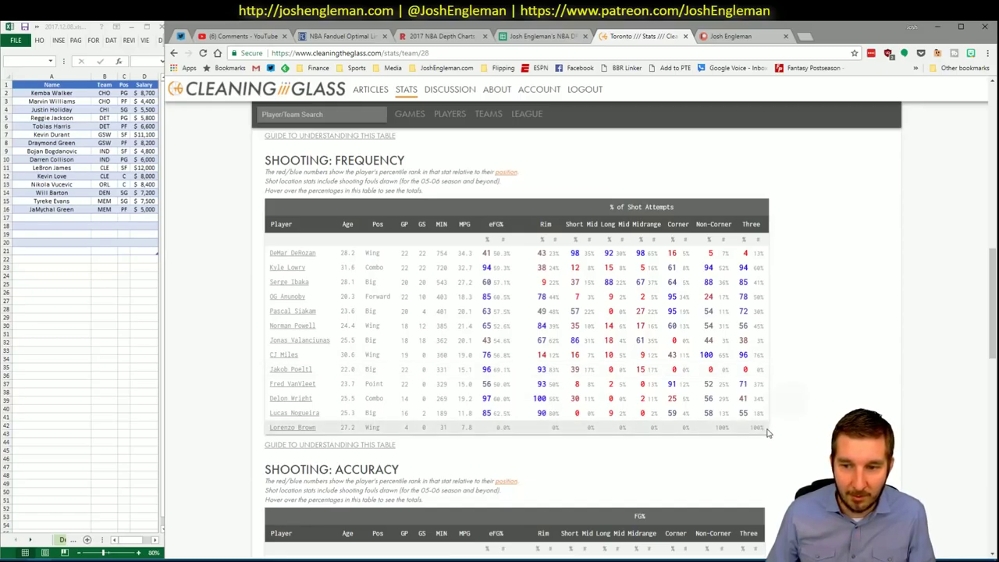
left_click_drag(767, 432, 271, 262)
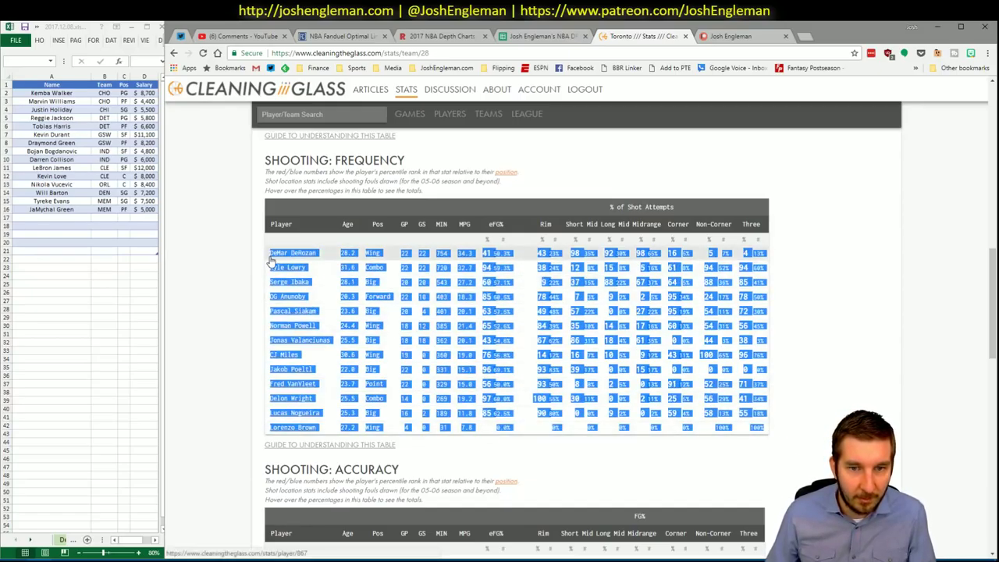
key("alt+Tab")
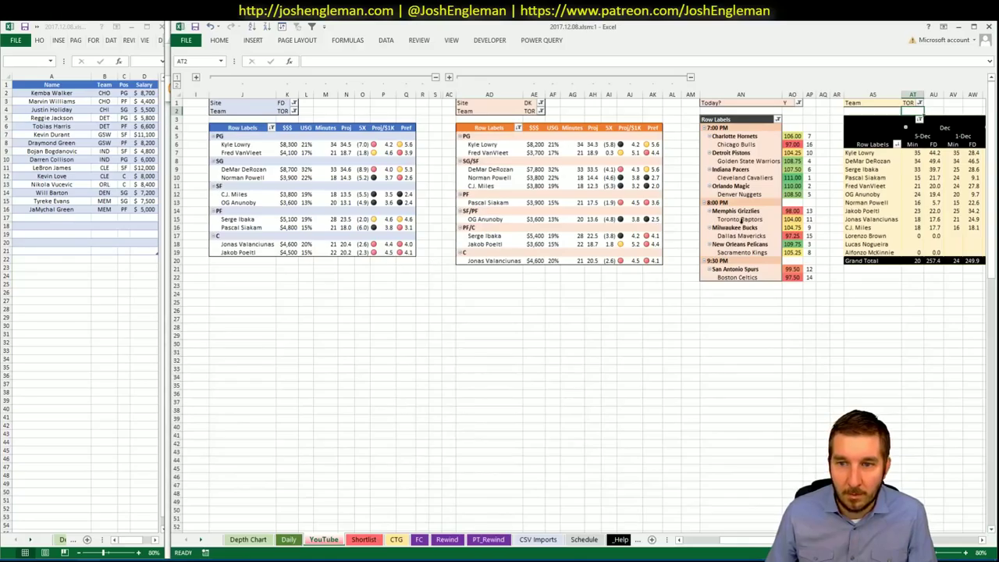
key("alt+Tab")
key("alt+Tab")
key("alt+Tab")
key("alt+Tab")
key("alt+Tab")
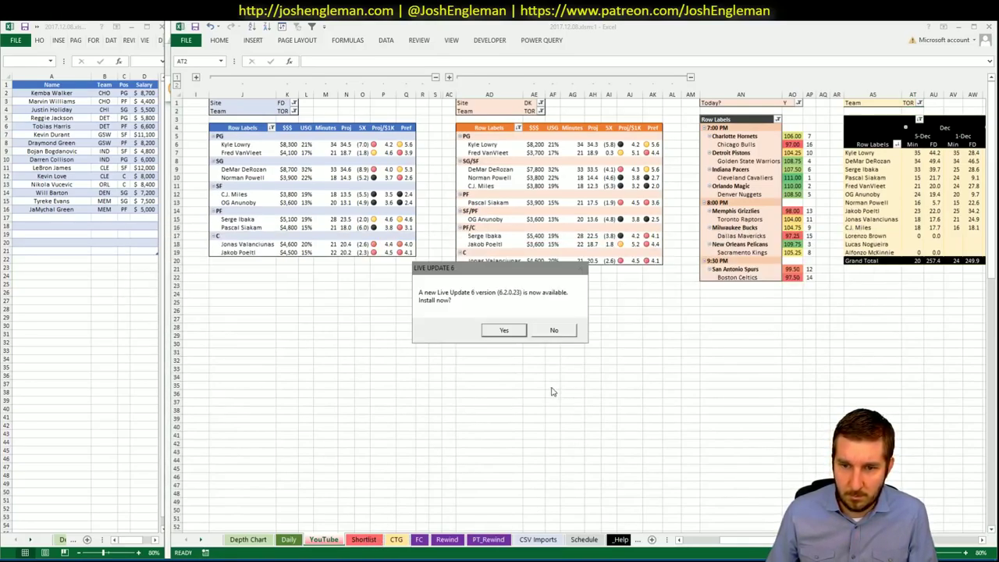
- Decline the Live Update 6 installation, then load the copied Toronto rows into the CTG sheet and refresh it
left_click(555, 330)
left_click(397, 539)
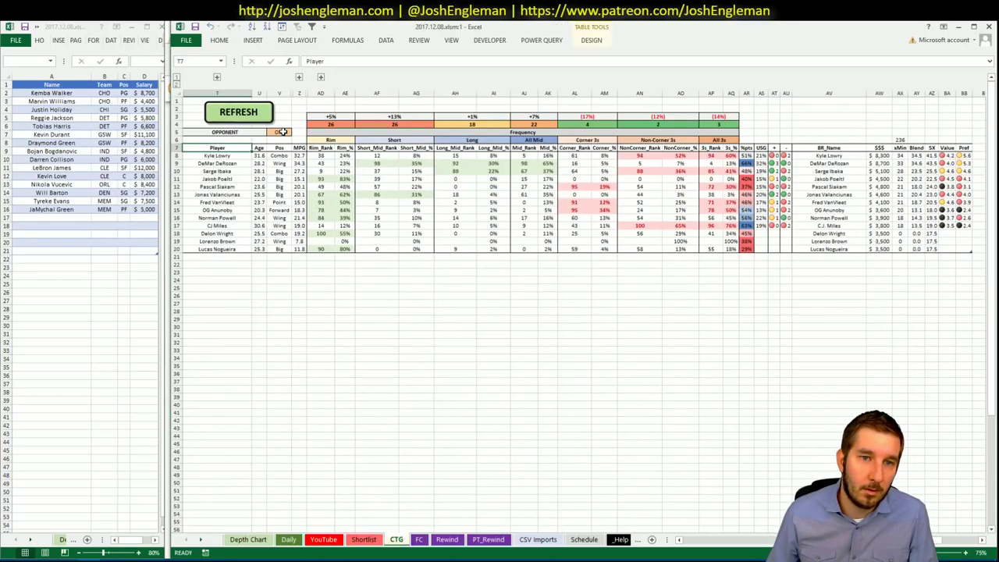
- Set the opponent on the CTG sheet to MEM and return to the YouTube sheet
left_click(281, 132)
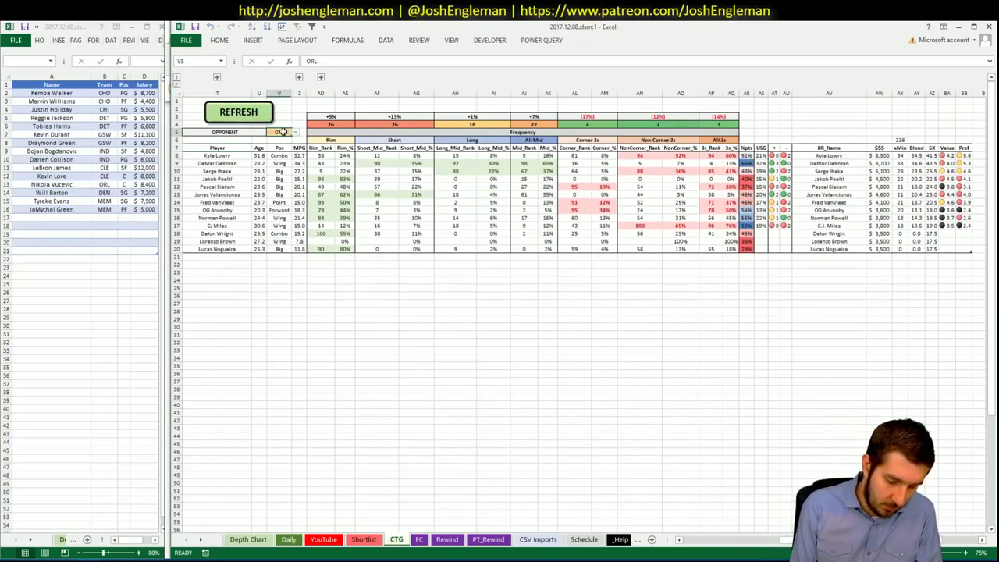
type("MEM")
key("Return")
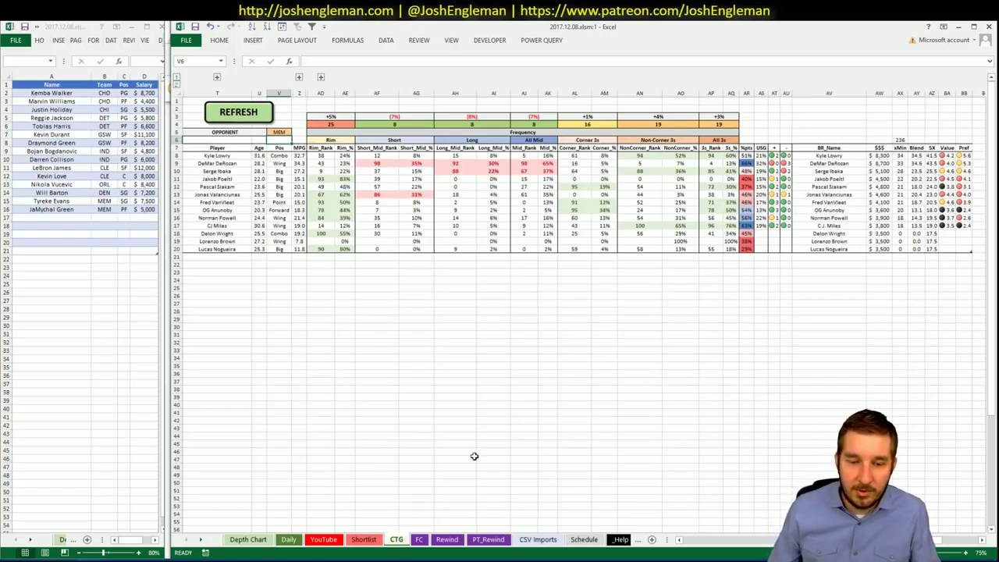
left_click(323, 539)
left_click(504, 361)
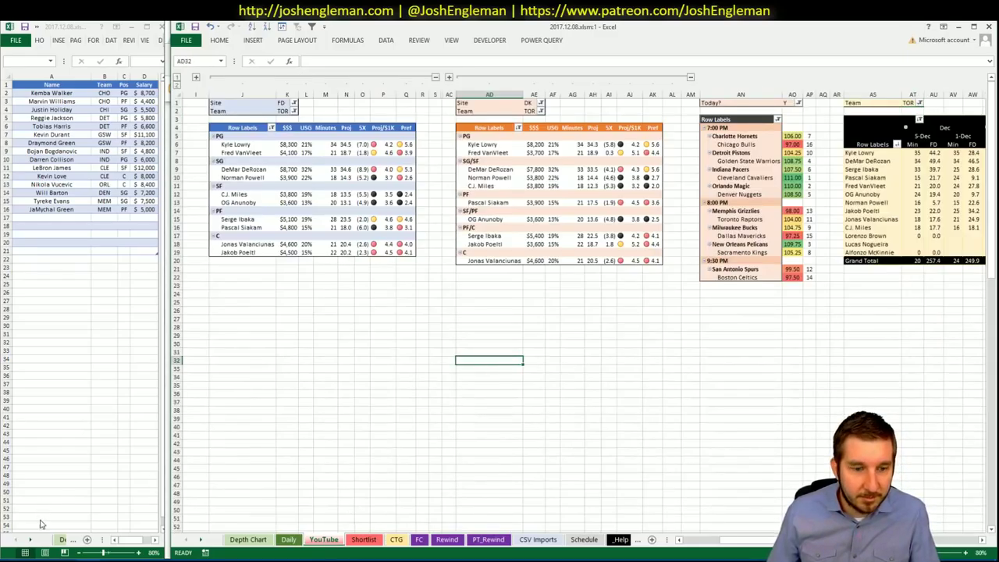
- Switch to FantasyCruncher in the browser and set the game filter to show only Toronto's players
key("alt+Tab")
left_click(309, 36)
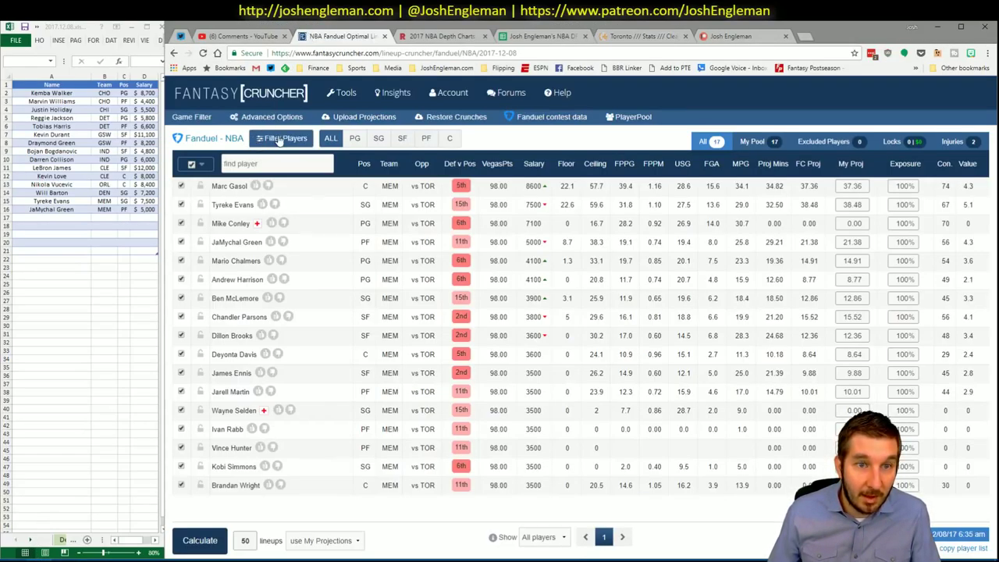
left_click(191, 117)
left_click(212, 340)
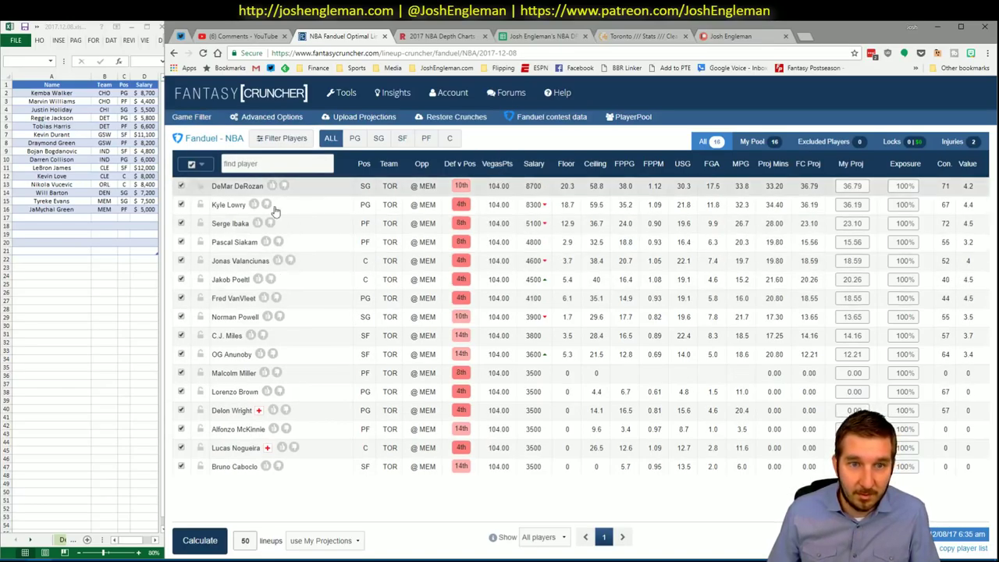
- Review the game logs and news of Kyle Lowry and Serge Ibaka, and glance at the DFS projections spreadsheet
left_click(229, 204)
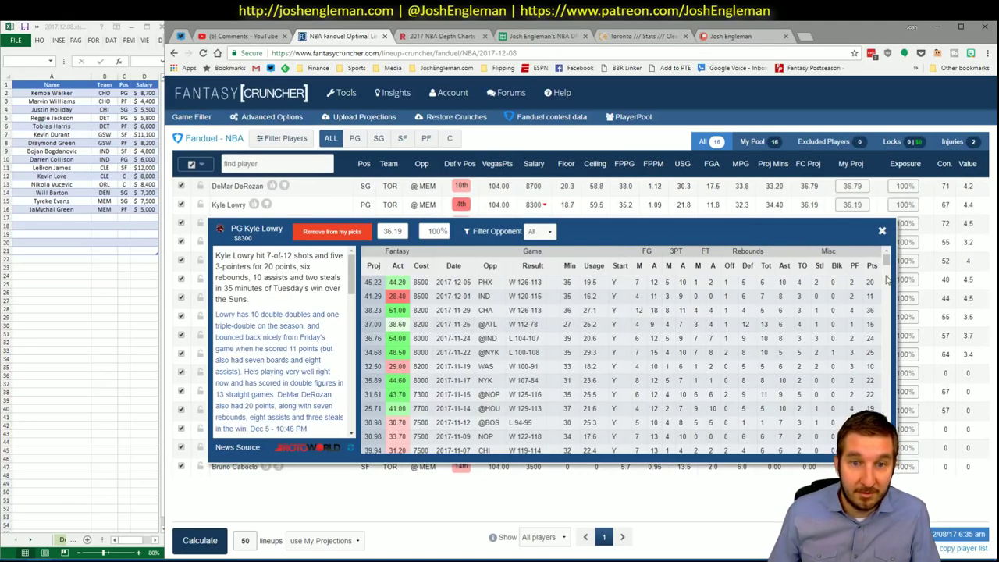
left_click(867, 231)
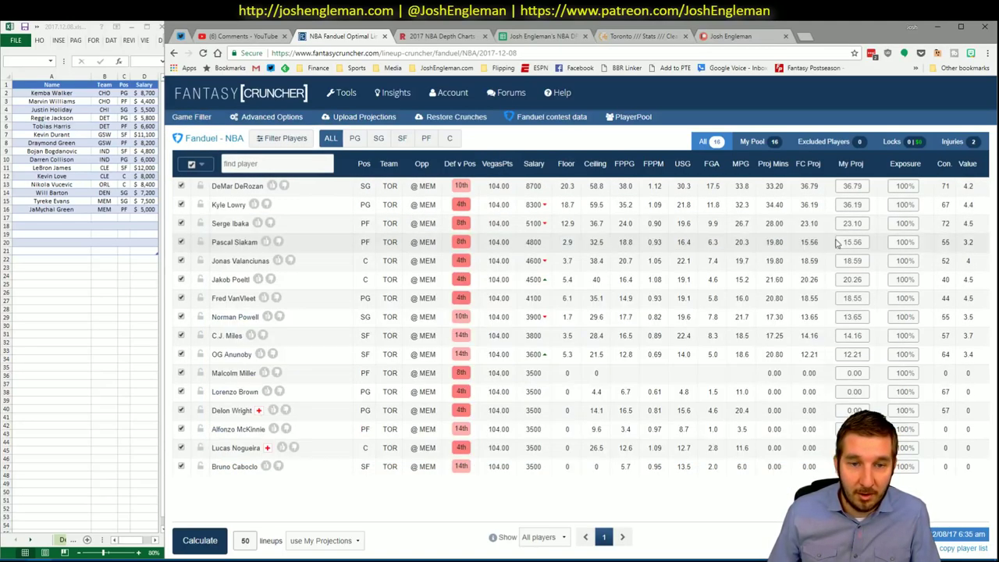
left_click(230, 224)
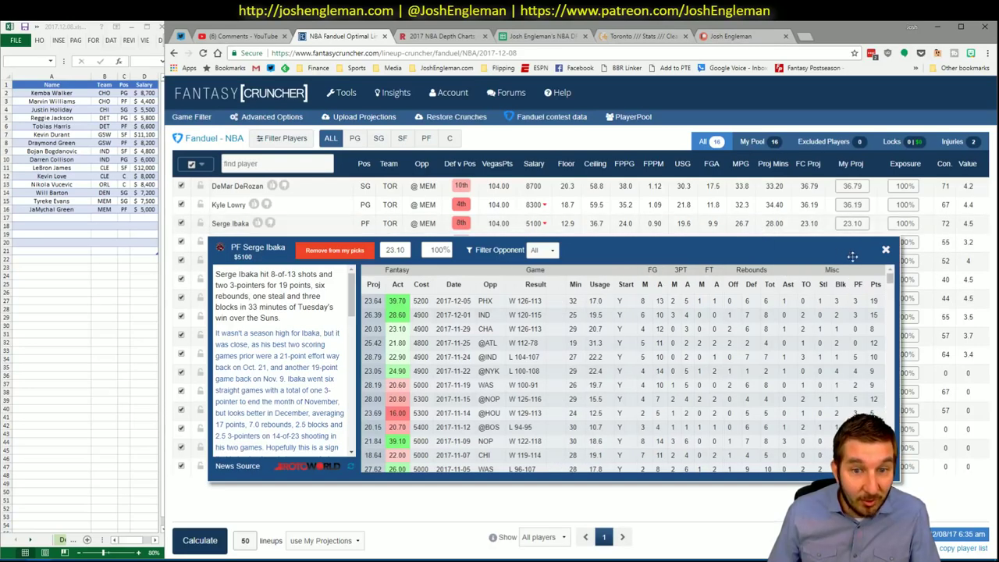
left_click(886, 251)
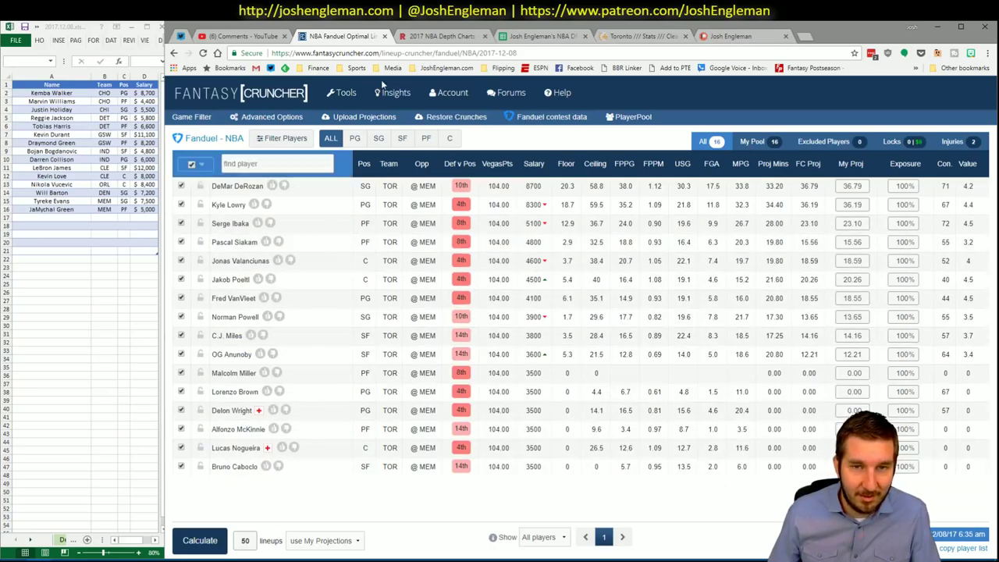
left_click(531, 39)
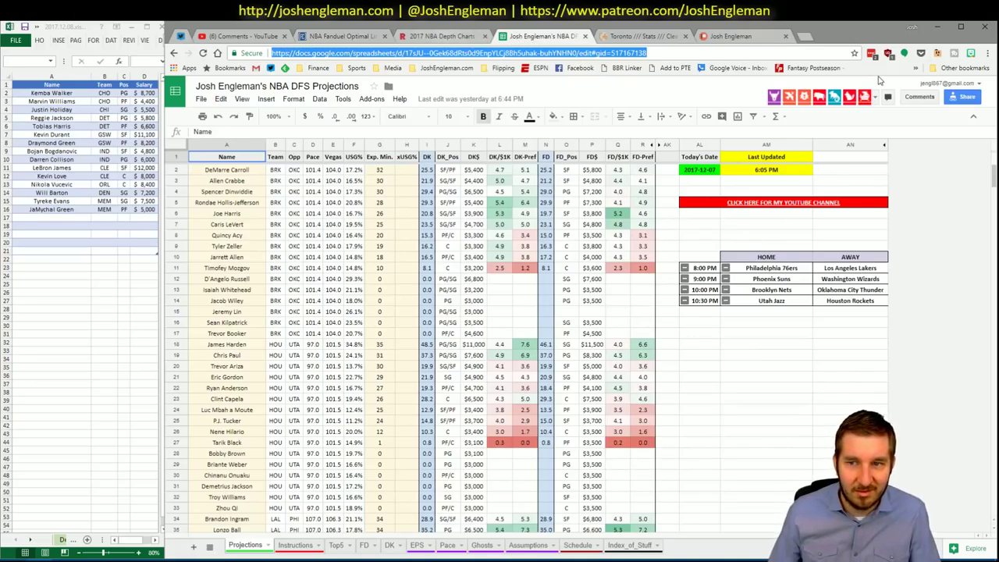
left_click(359, 41)
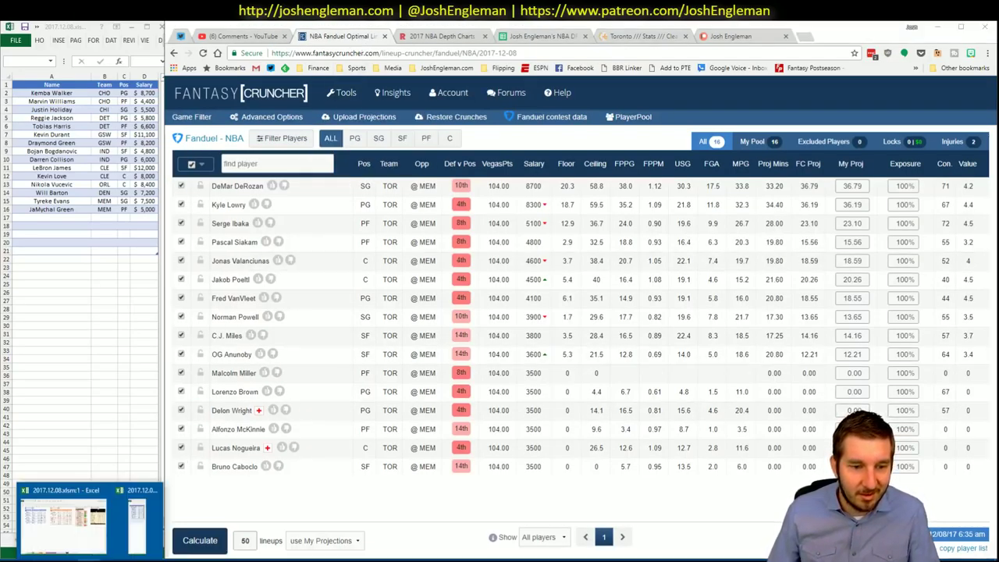
- Switch back to the Excel workbook, check Toronto's recent games, and add Kyle Lowry to the shortlist below JaMychal Green
left_click(87, 535)
left_click(740, 393)
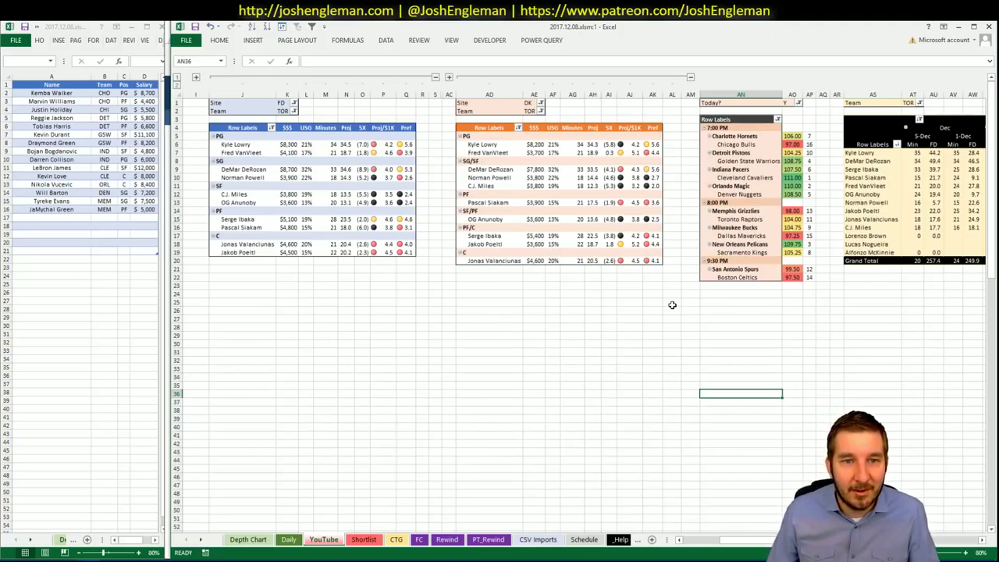
scroll(581, 312, "right", 3)
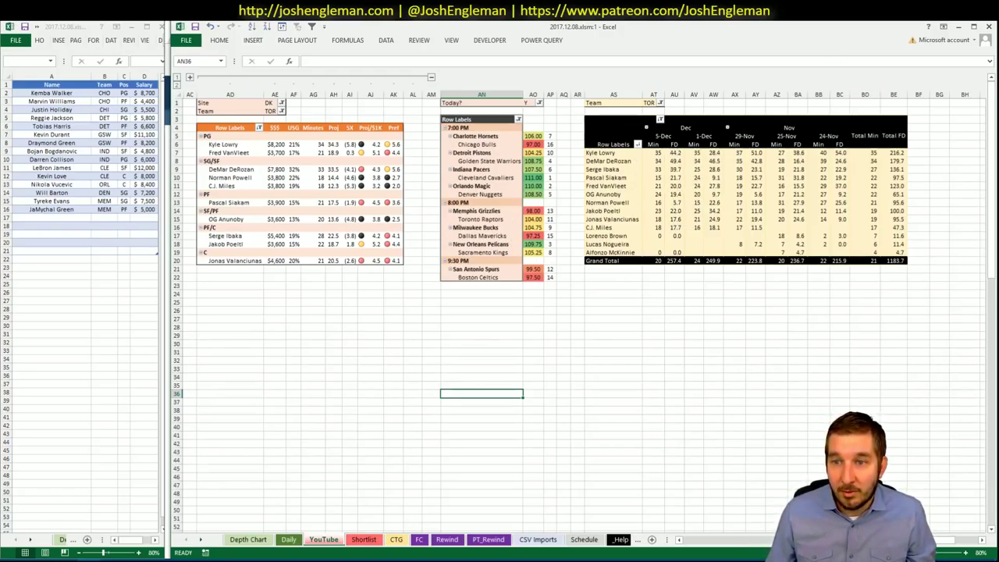
scroll(741, 518, "left", 5)
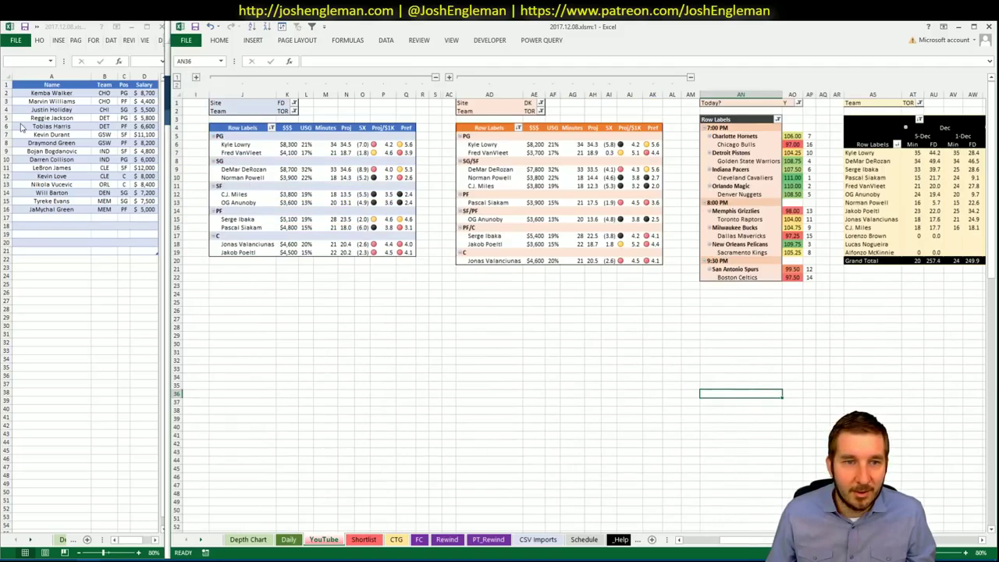
left_click(58, 218)
type("Ky")
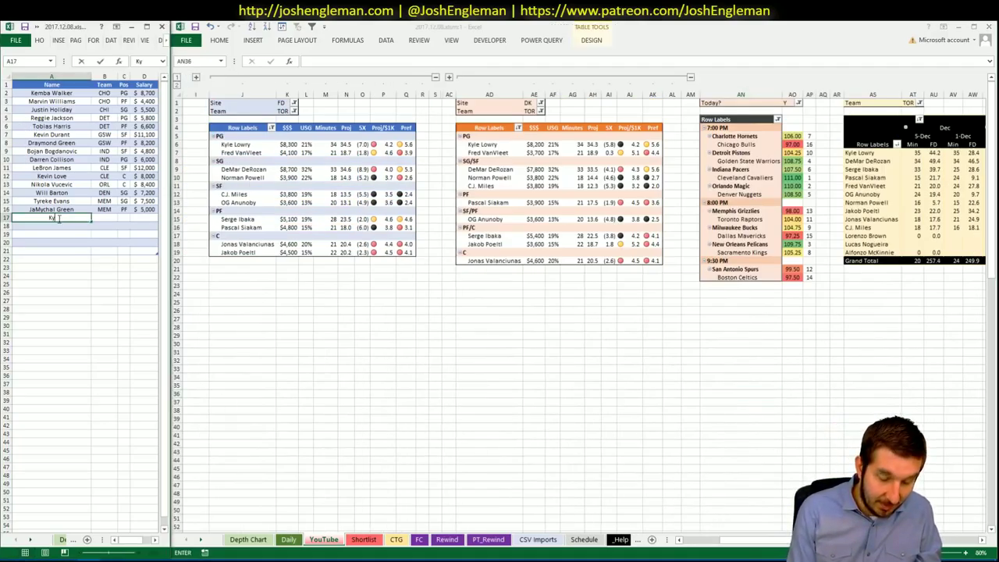
type("le Lowry")
key("Return")
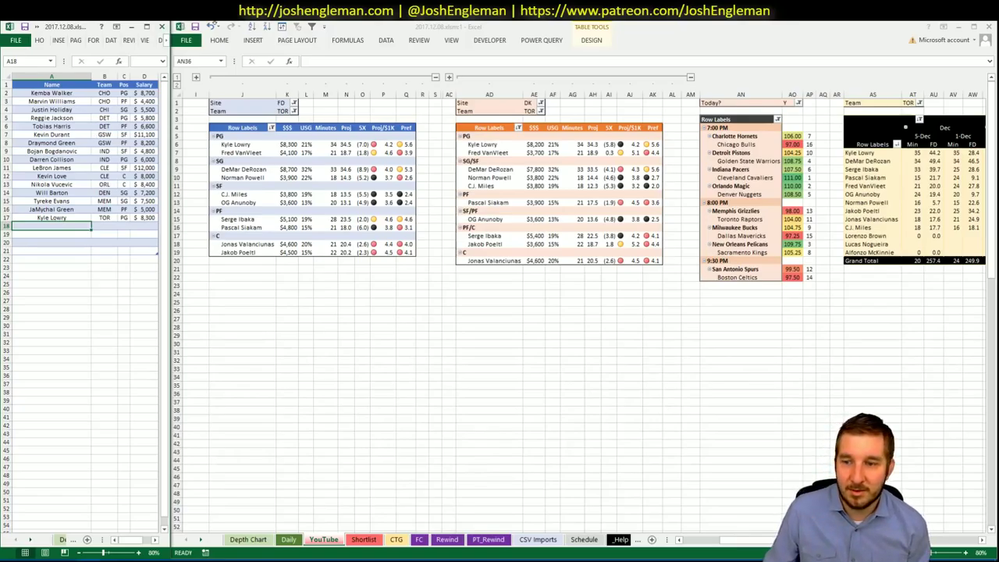
- Check Toronto's recent-games table again and add Serge Ibaka to the shortlist below Kyle Lowry
key("alt+Tab")
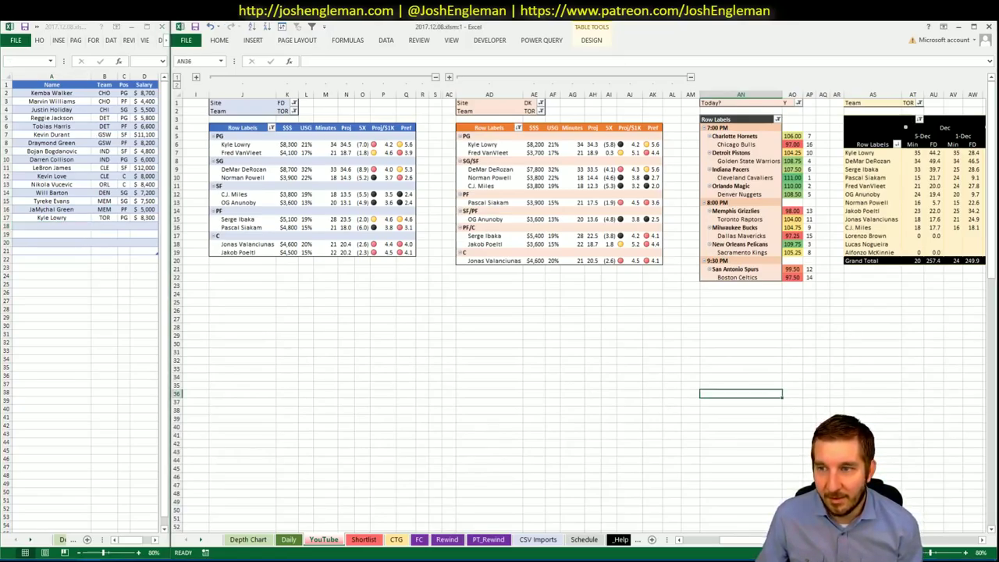
scroll(581, 312, "right", 5)
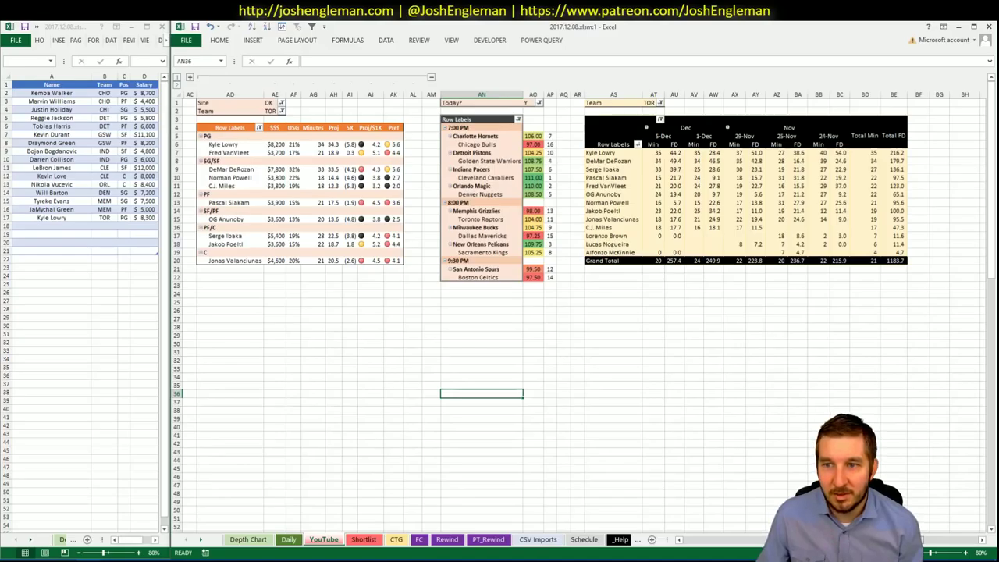
scroll(385, 470, "left", 5)
left_click(72, 224)
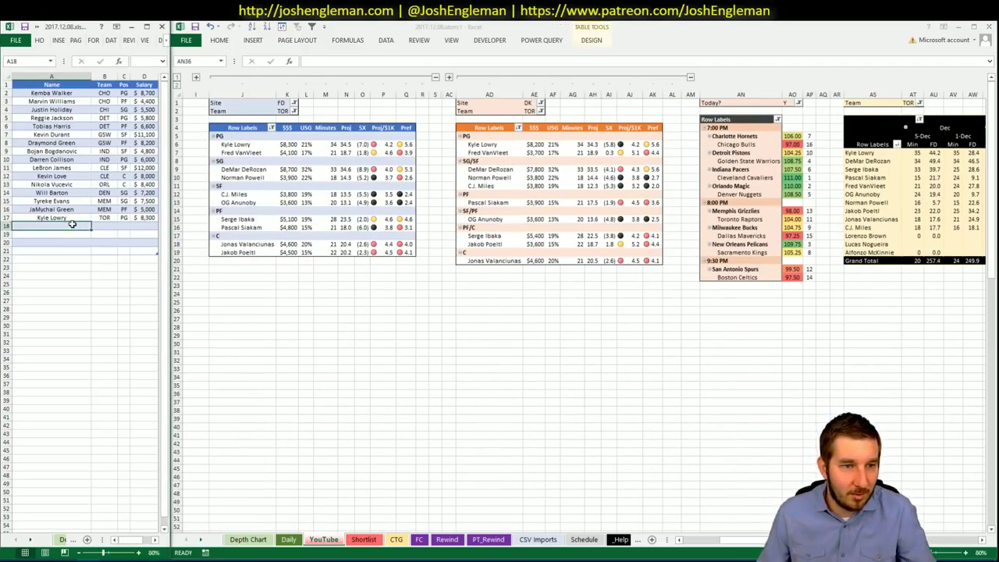
type("Serge Ibaka")
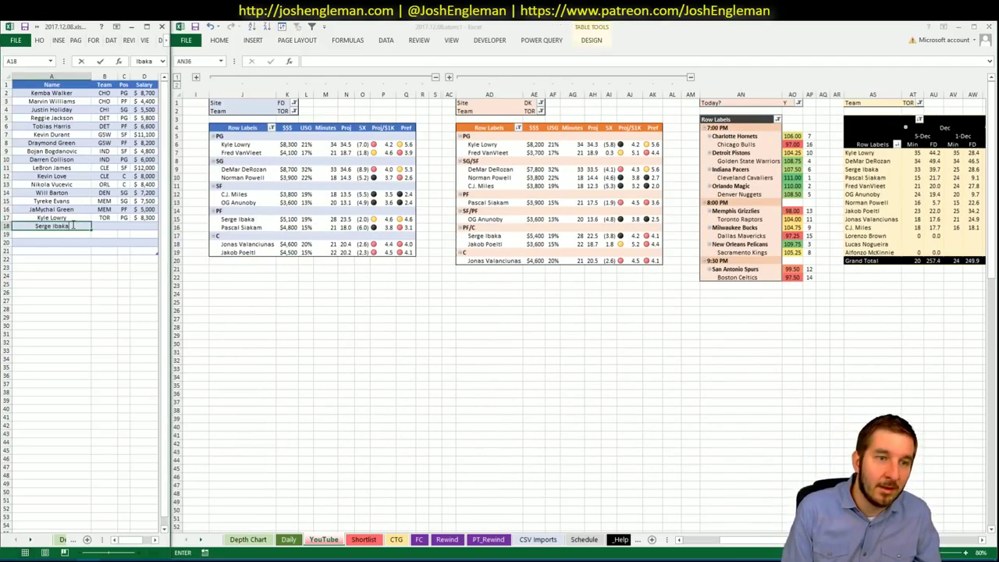
key("Return")
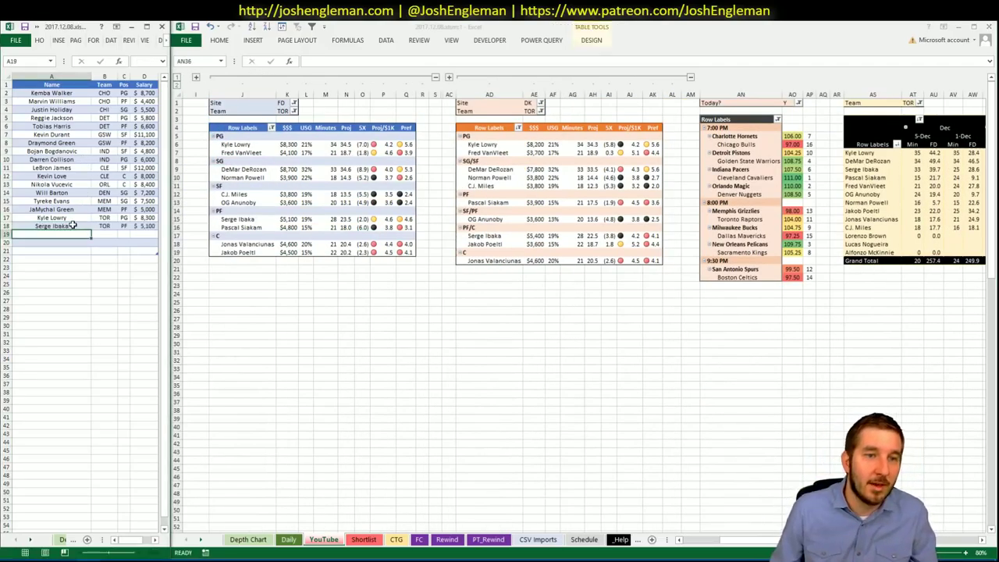
- Set the team filter to MIL on the FD, DK and recent-games pivot tables of the YouTube sheet
left_click(277, 116)
left_click(279, 112)
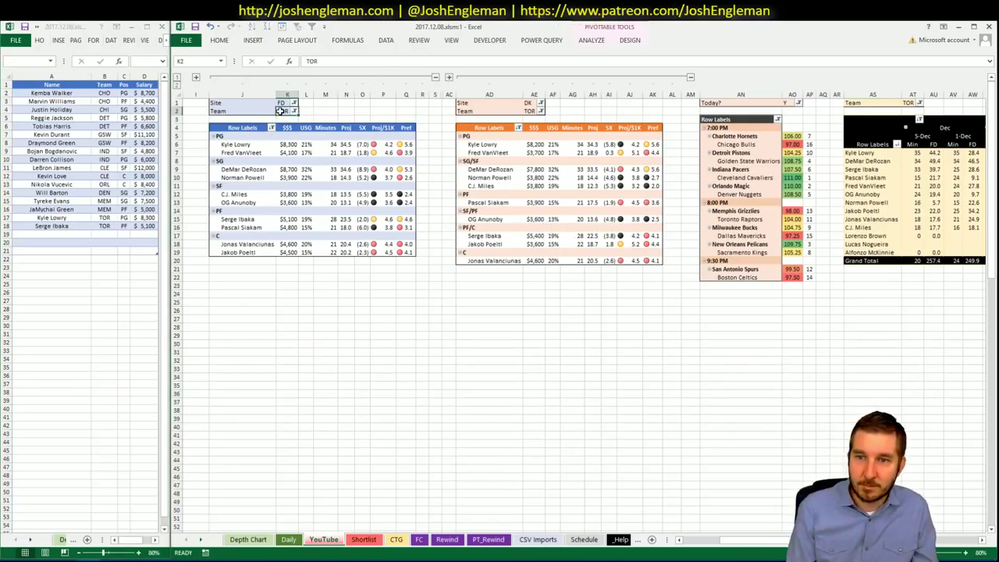
type("MIL")
key("Return")
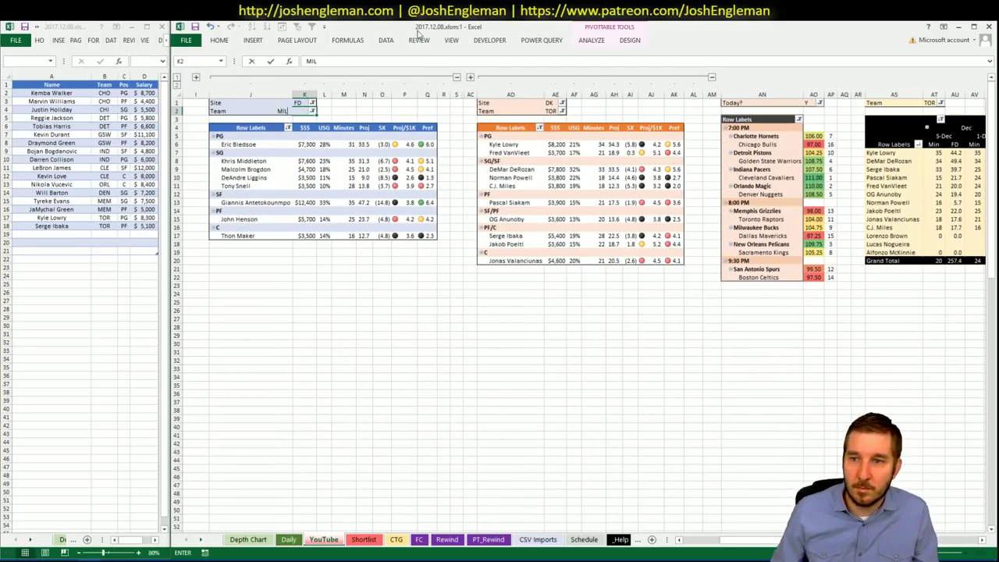
left_click(552, 110)
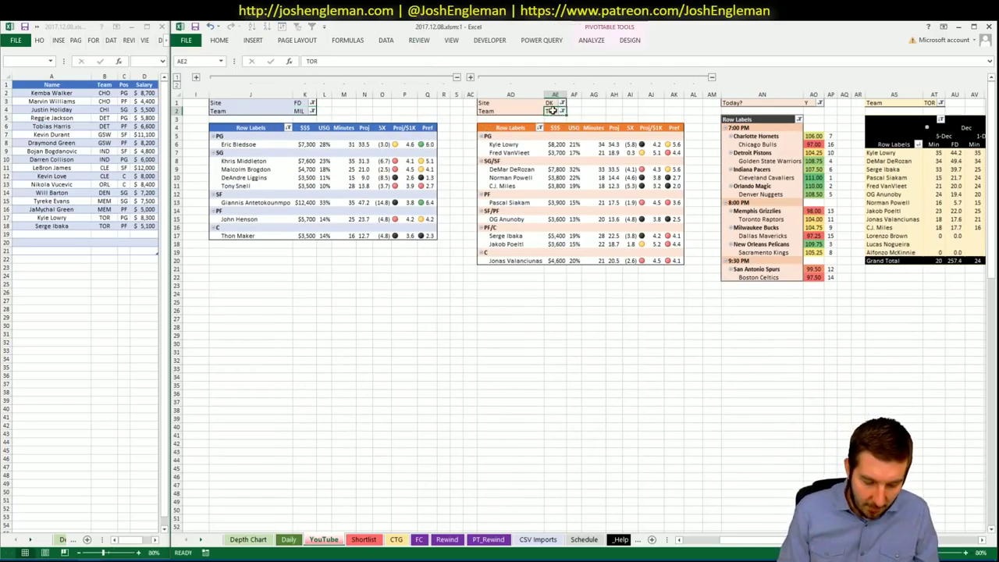
type("MIL")
key("Tab")
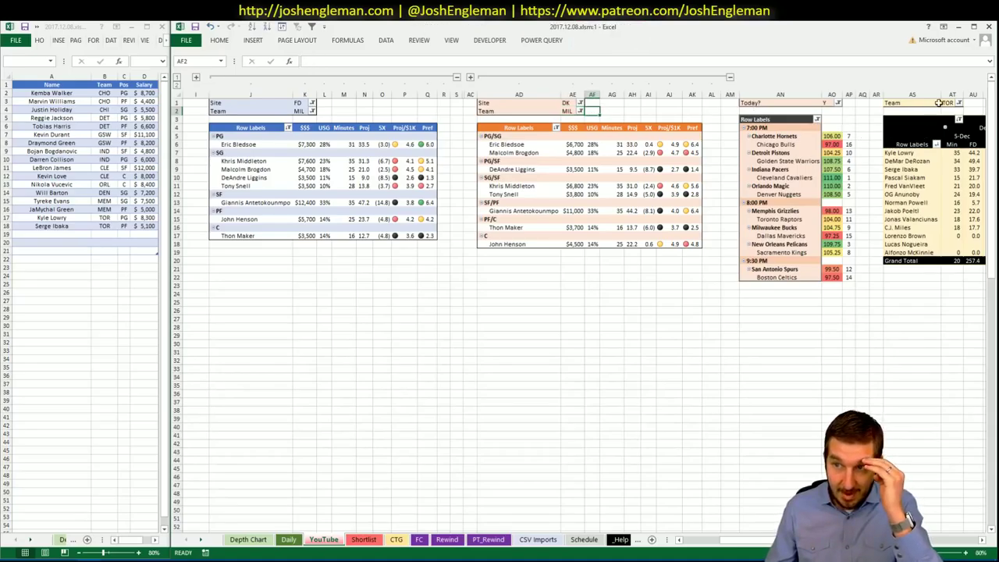
left_click(942, 102)
type("MIL")
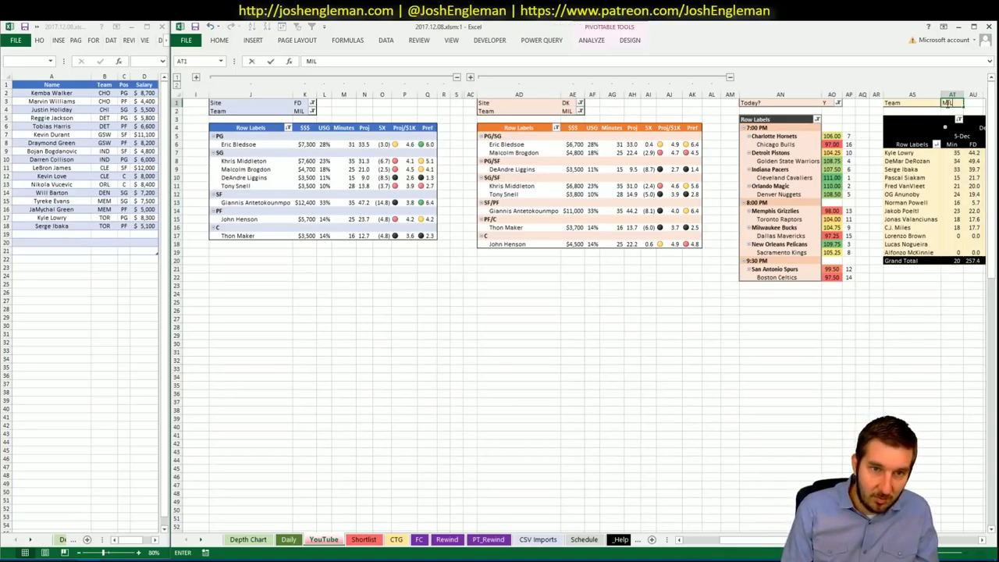
key("Return")
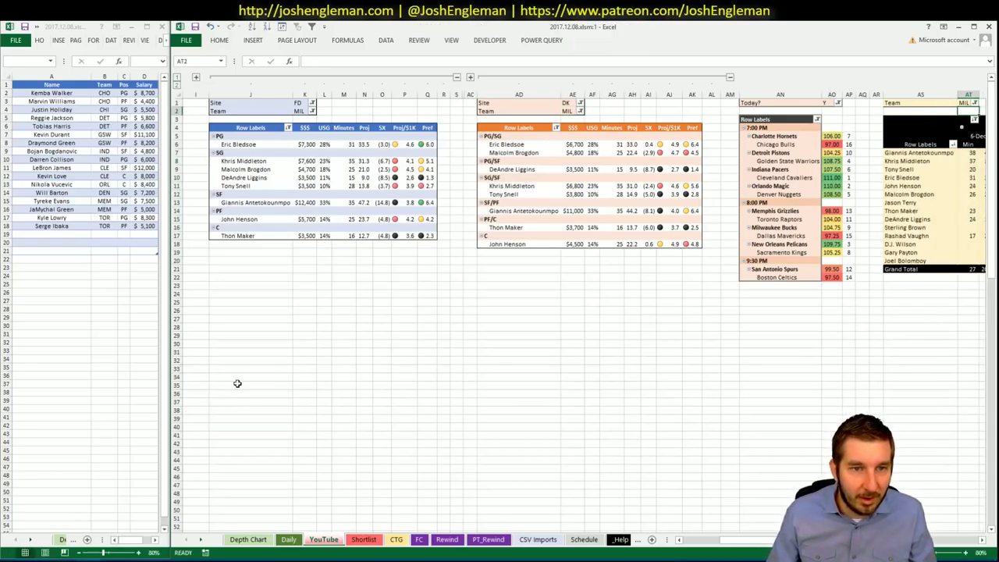
left_click(238, 383)
left_click(327, 360)
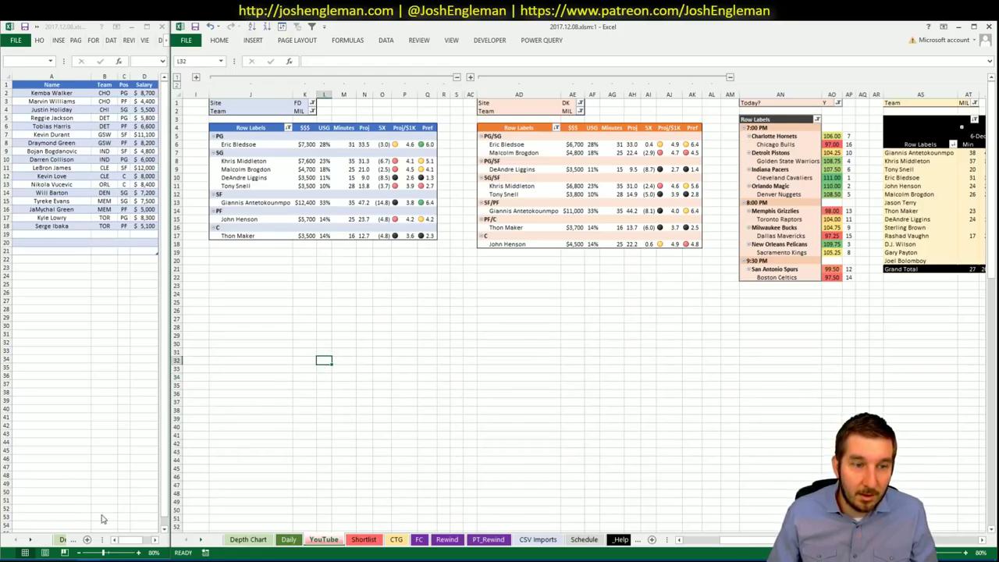
- Switch to FantasyCruncher in the browser and change the game filter from Toronto to Milwaukee
key("alt+Tab")
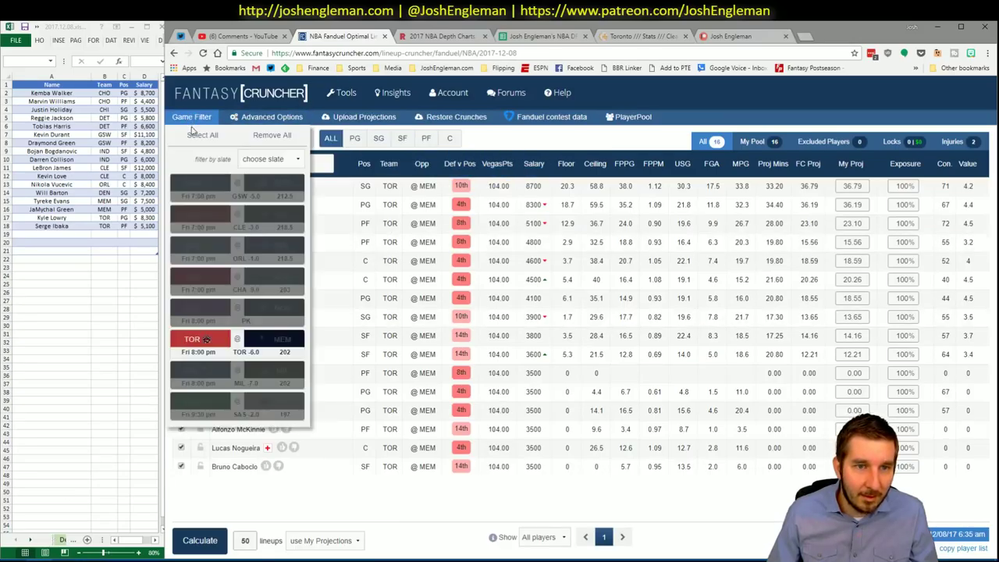
left_click(192, 117)
left_click(209, 355)
left_click(209, 374)
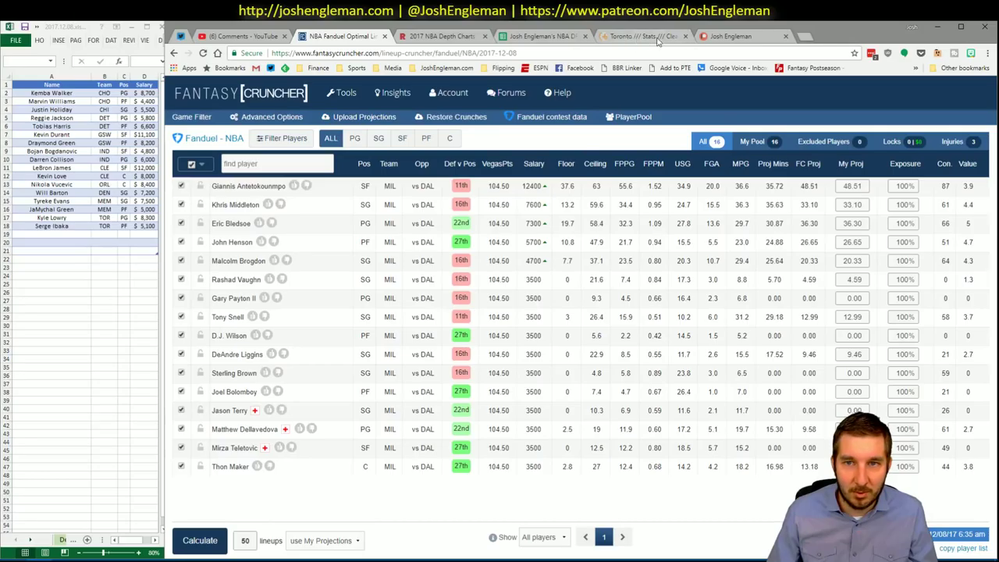
- Switch to Cleaning the Glass, search for "bucks" and open the Milwaukee Bucks' player stats
left_click(615, 36)
left_click(327, 115)
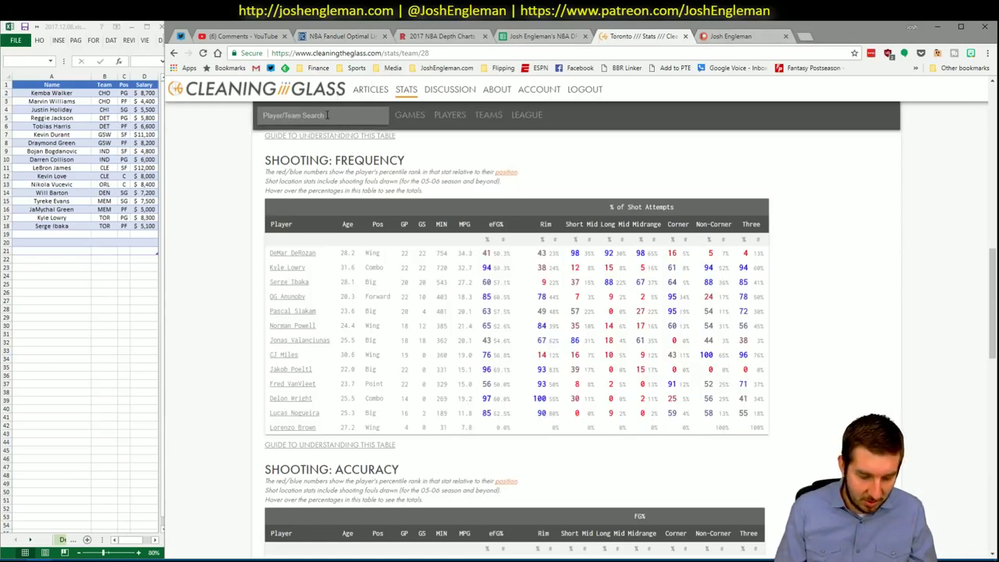
type("bucks")
key("alt+Tab")
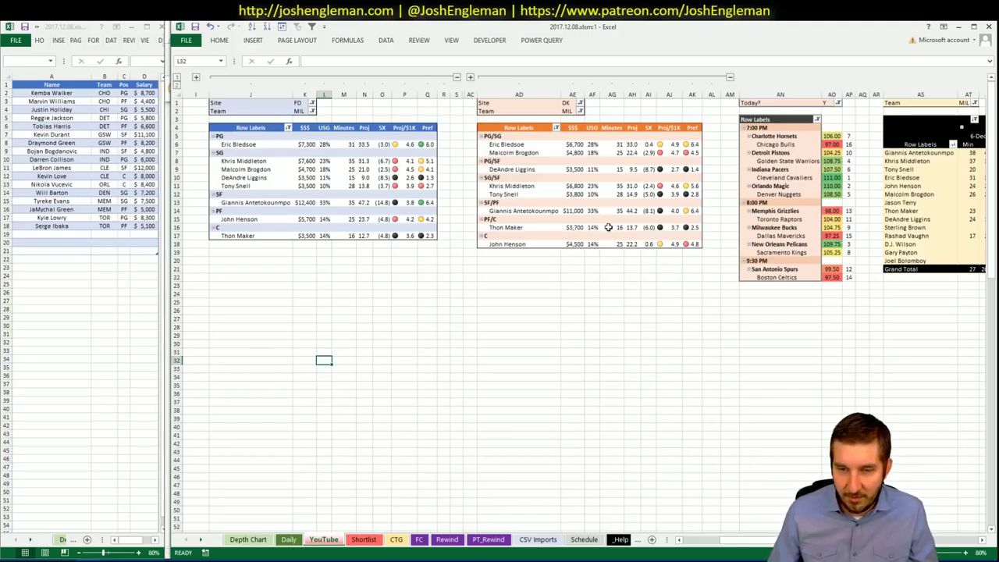
key("alt+Tab")
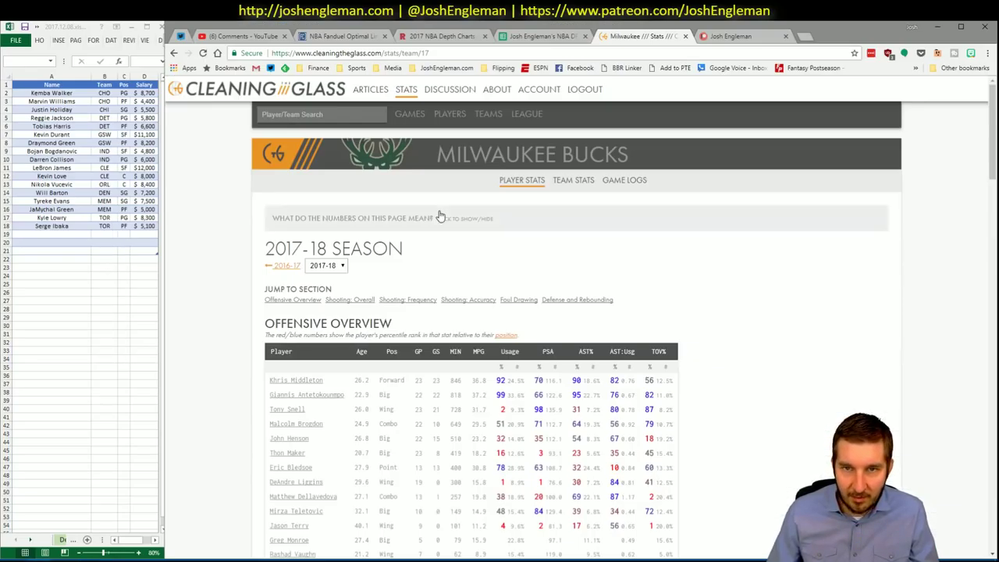
- Copy all Milwaukee player rows from the Shooting: Frequency table and open the CTG sheet in the Excel workbook
left_click(422, 301)
left_click_drag(788, 484, 268, 250)
key("alt+Tab")
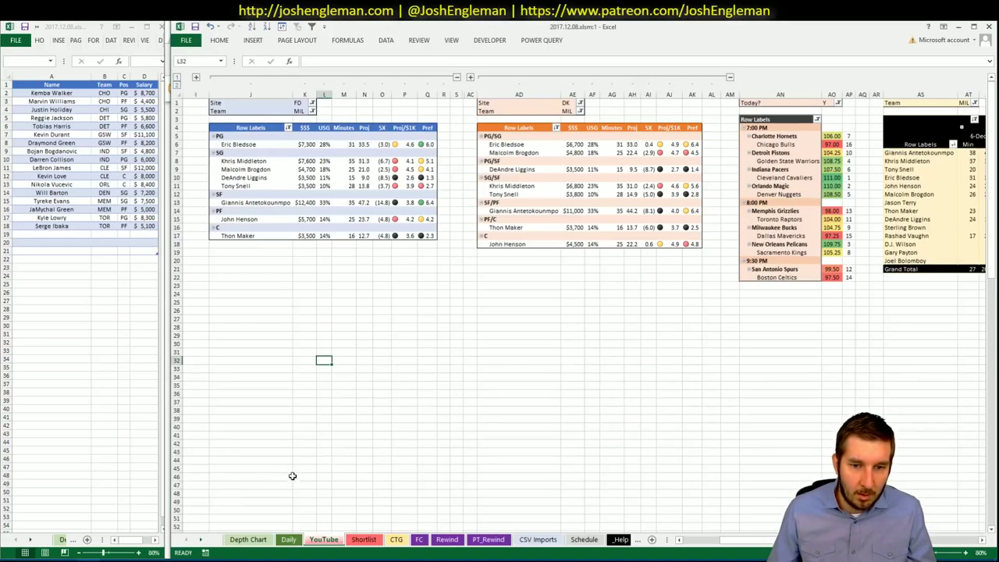
left_click(397, 539)
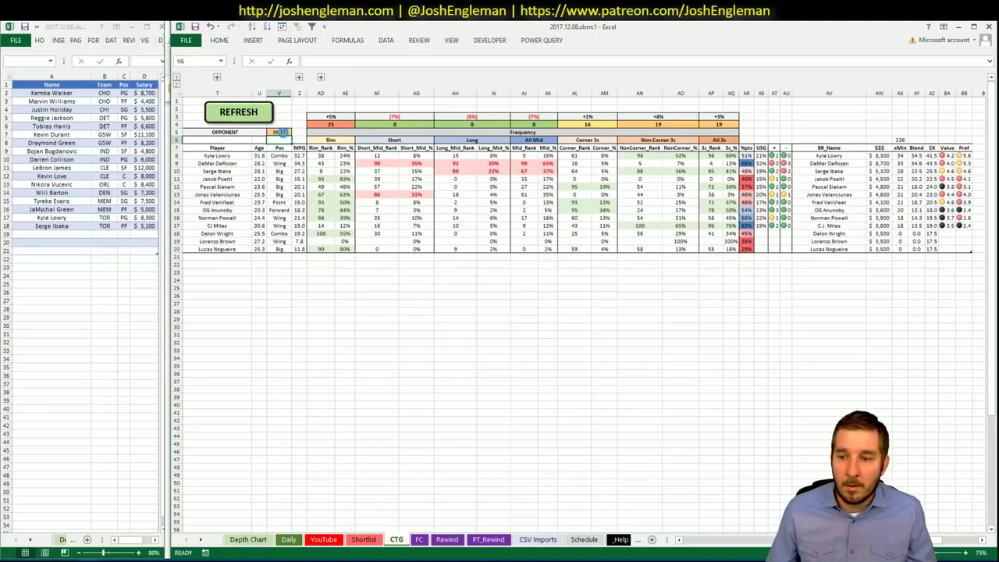
- Load the copied Milwaukee shooting data into the CTG sheet with DAL as the opponent
left_click(281, 132)
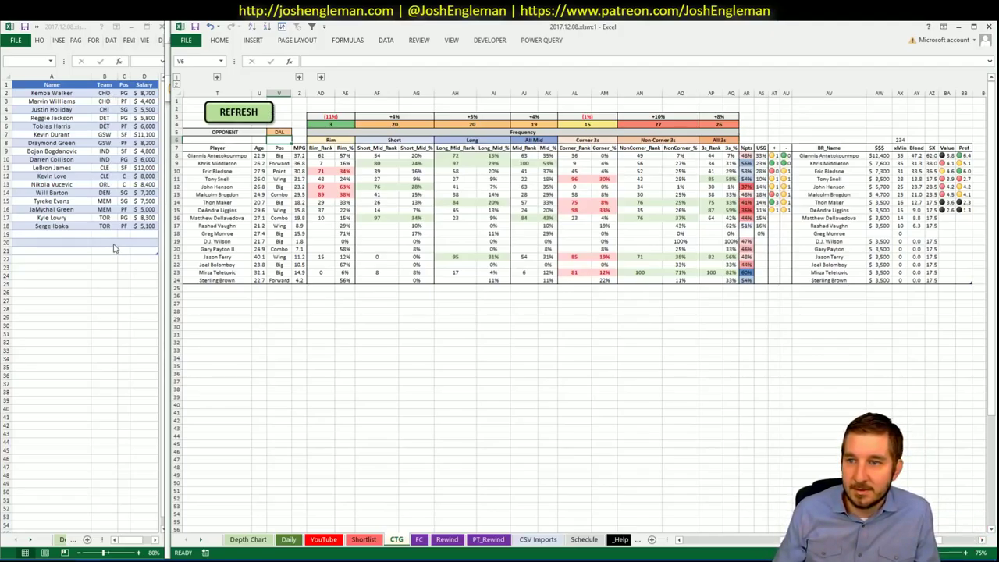
mouse_move(47, 561)
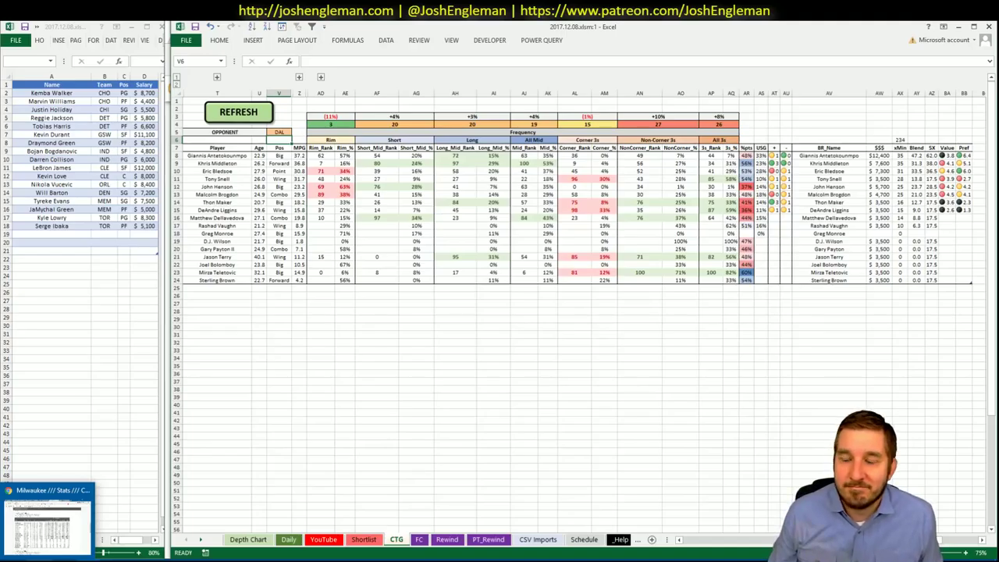
left_click(44, 233)
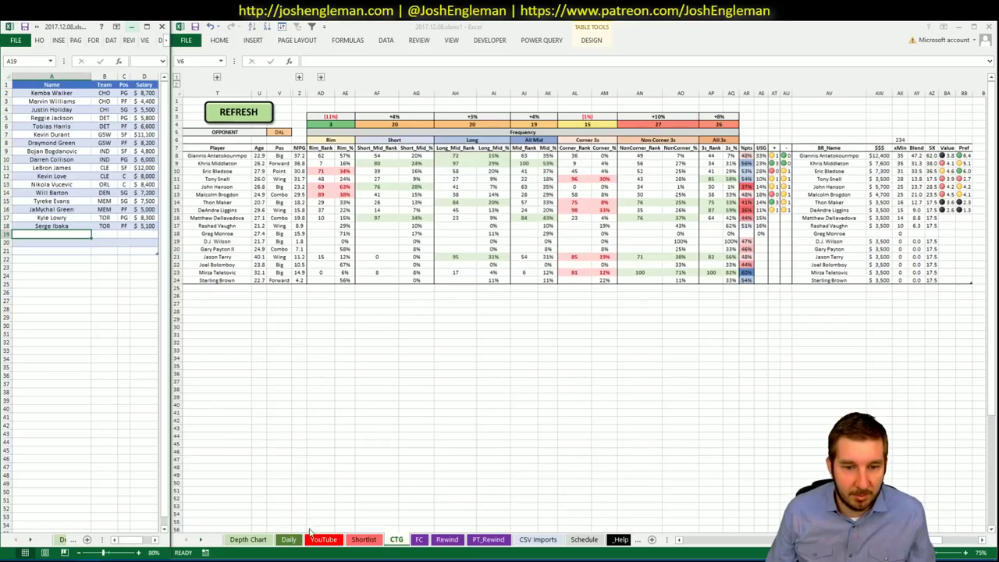
- Switch to FantasyCruncher in the browser and review the game logs and news of Khris Middleton and Eric Bledsoe
key("alt+Tab")
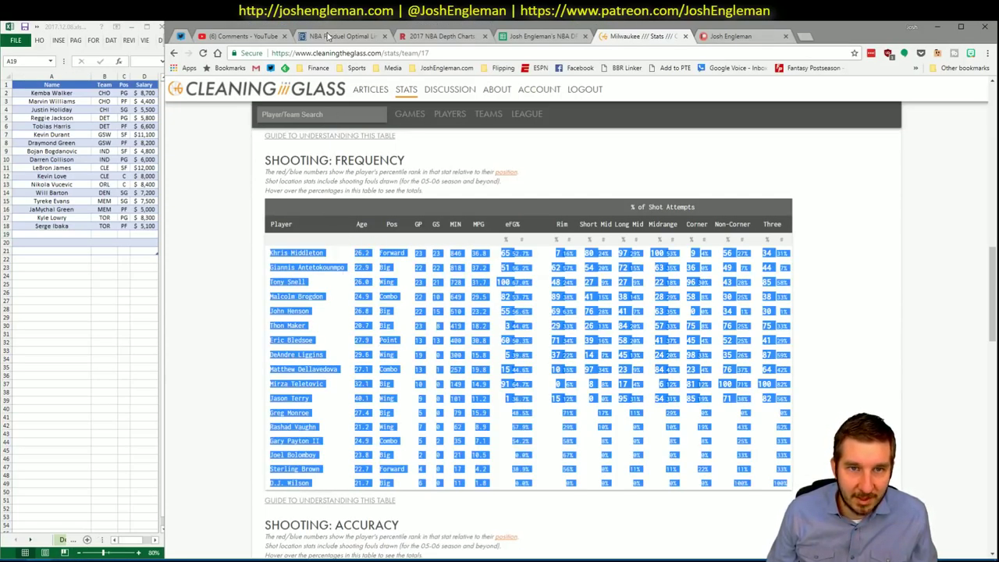
left_click(328, 36)
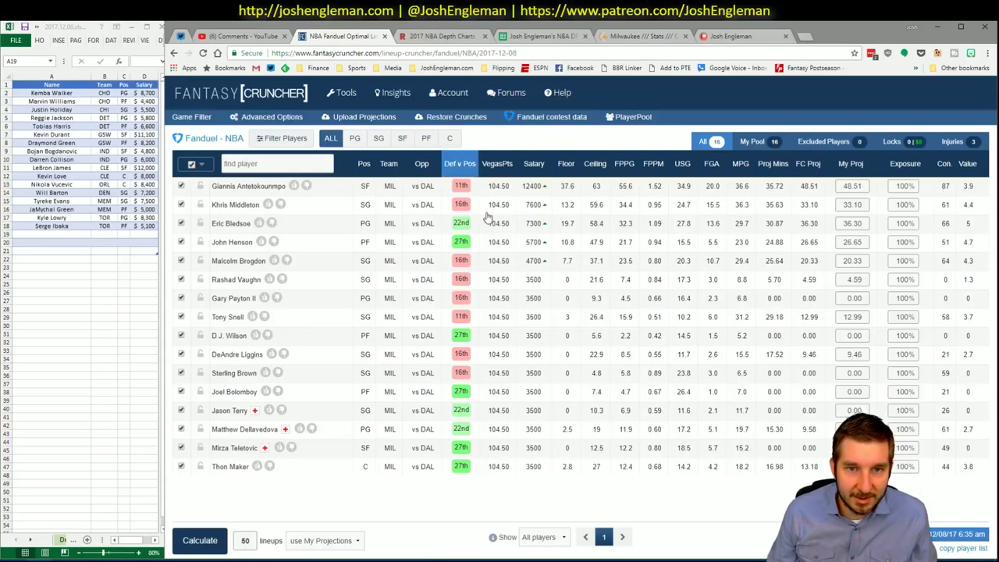
left_click(245, 207)
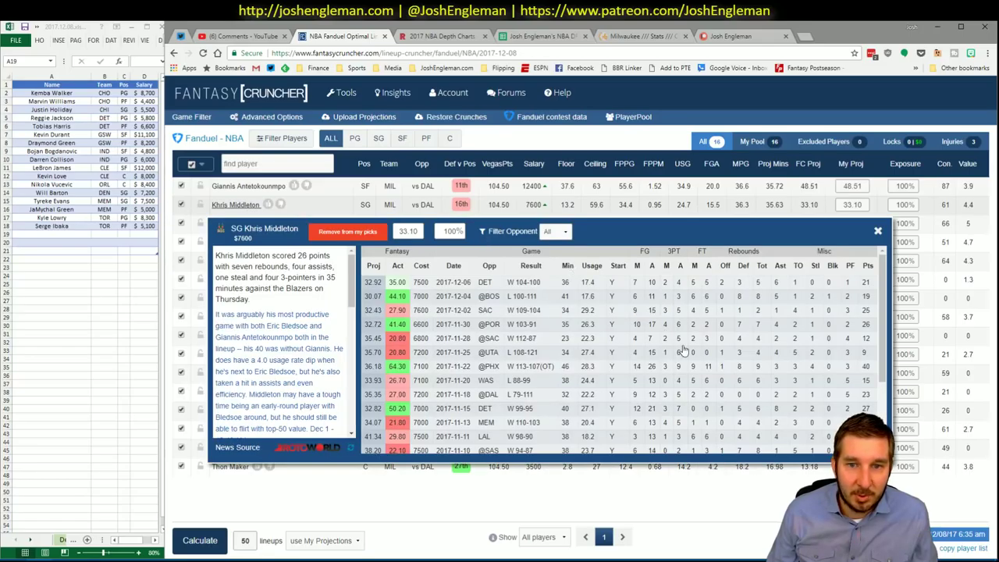
left_click(887, 232)
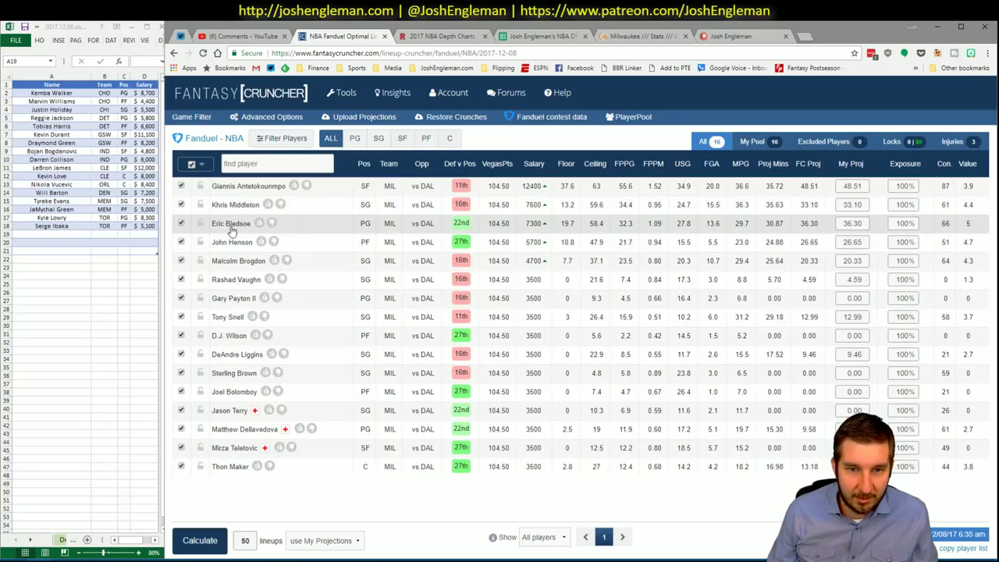
left_click(234, 224)
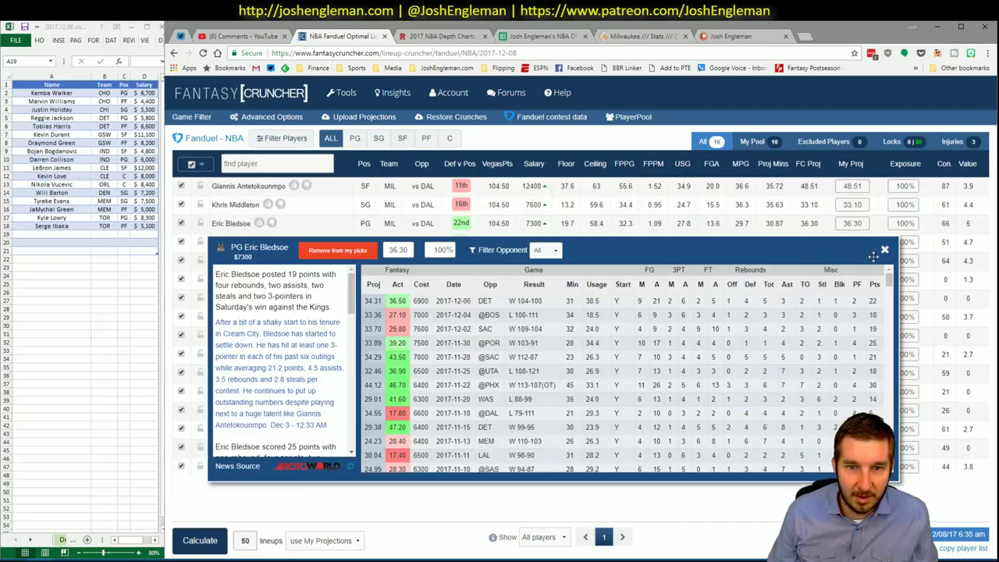
left_click(876, 250)
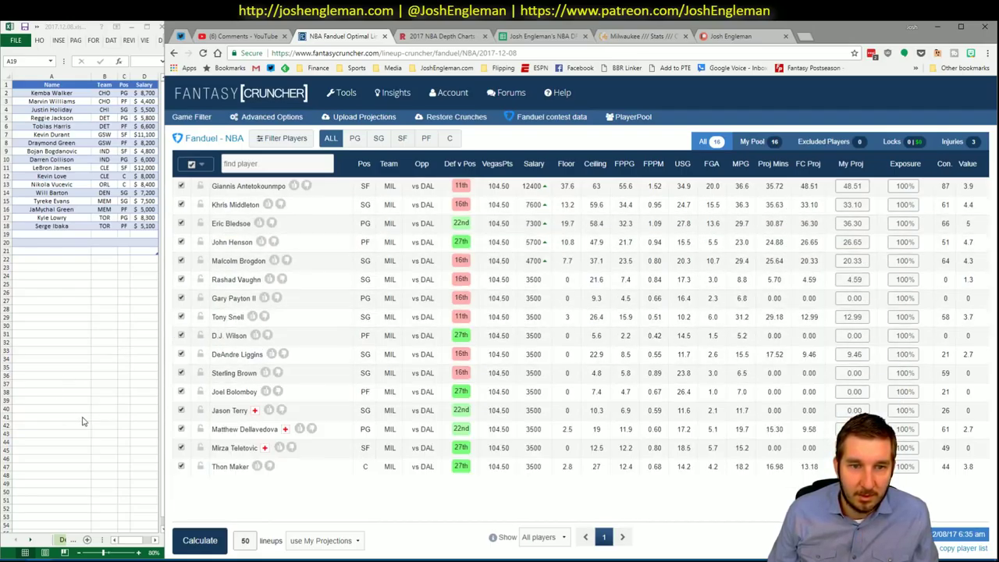
- Return to the workbook's YouTube sheet, check Milwaukee's recent games and add Eric Bledsoe to the first empty row of the shortlist
key("alt+Tab")
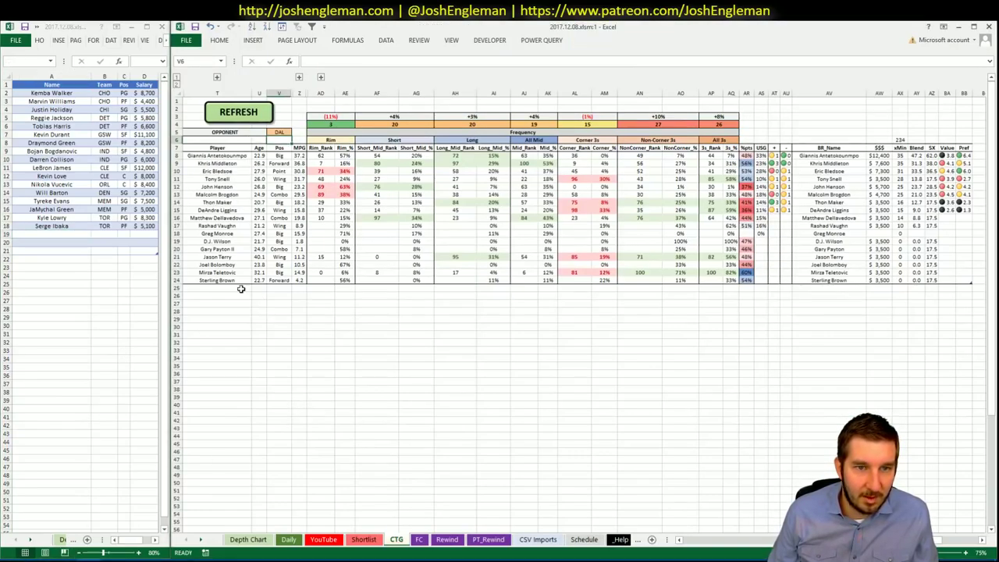
left_click(323, 539)
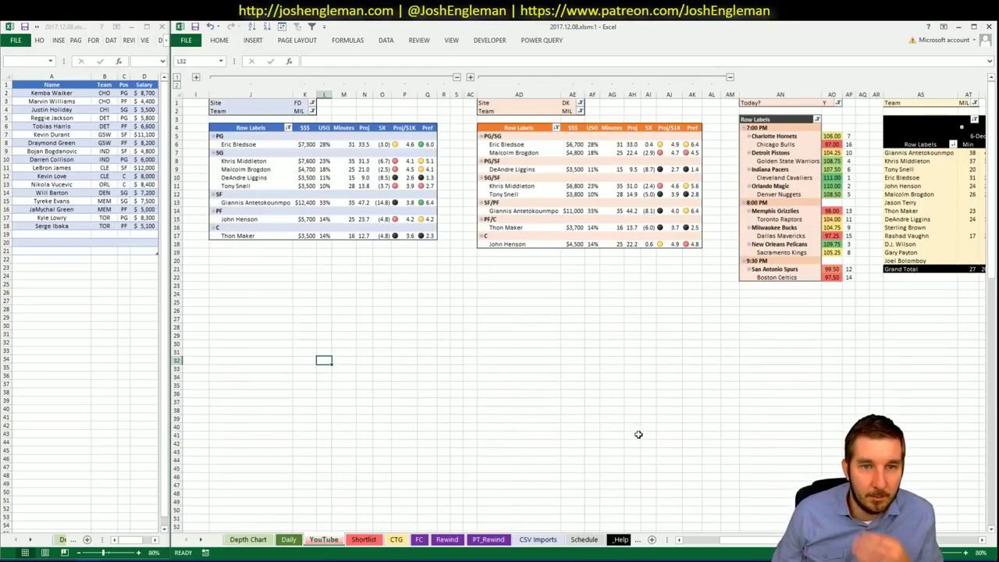
scroll(577, 312, "right", 10)
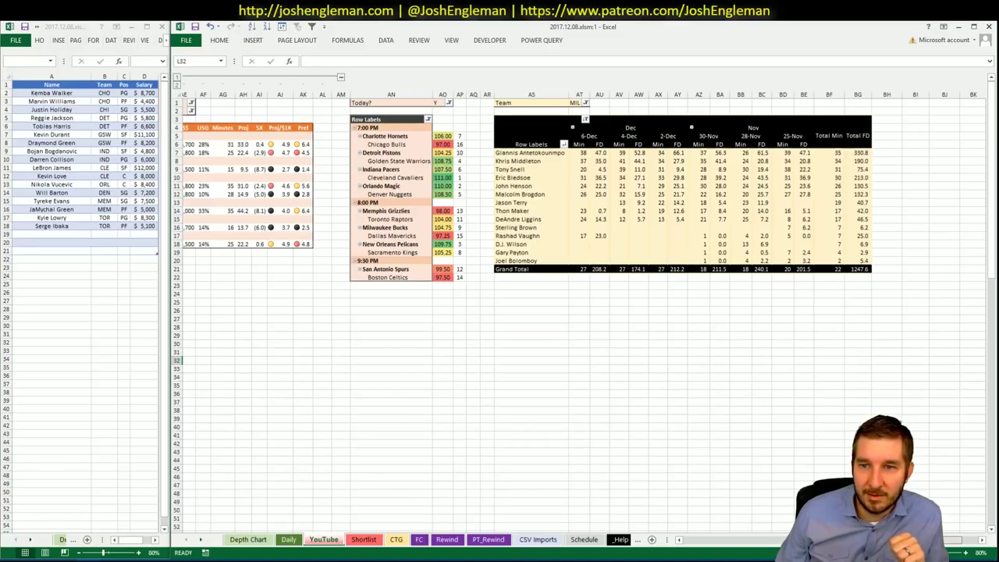
scroll(578, 312, "left", 10)
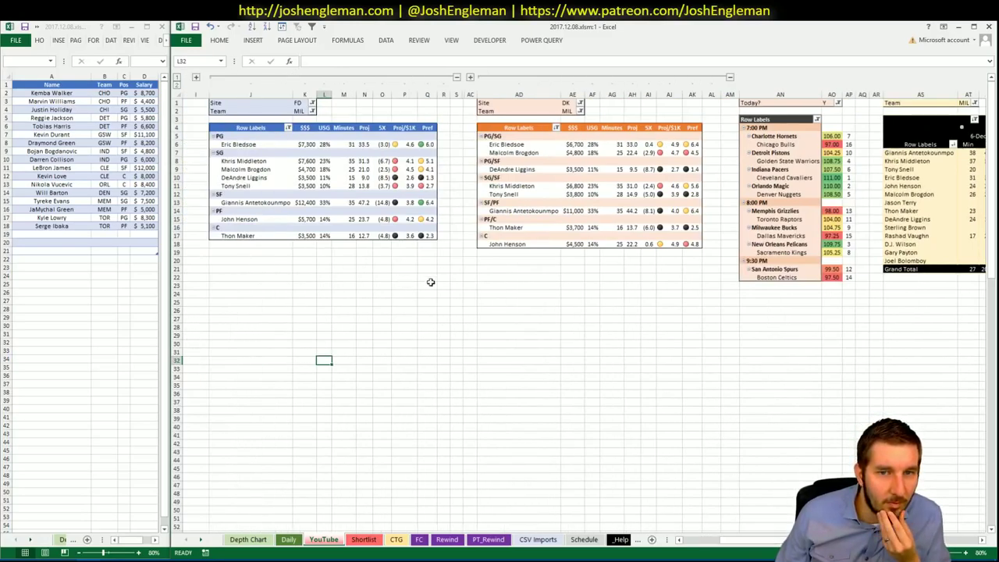
left_click(69, 234)
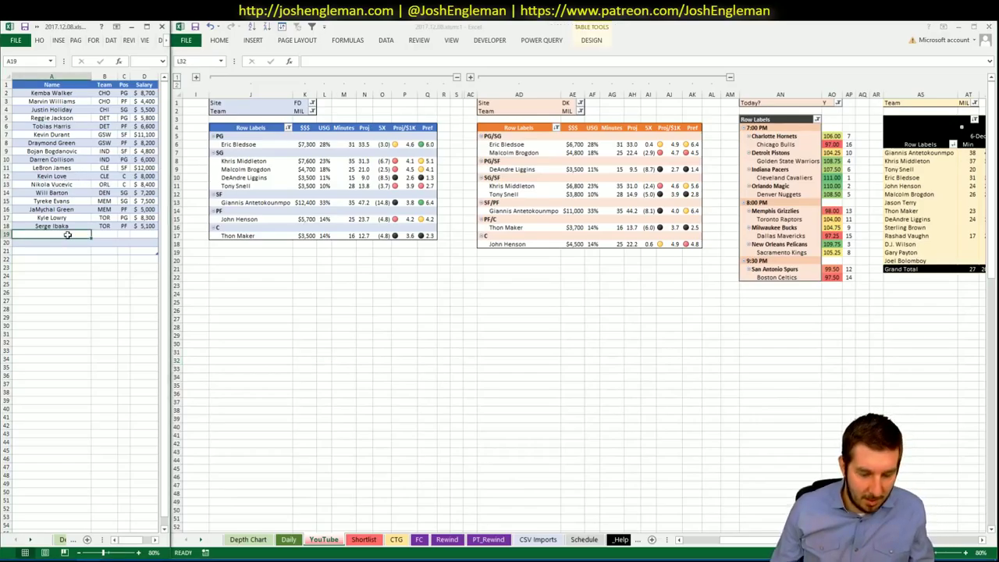
type("Eric Bledsoe")
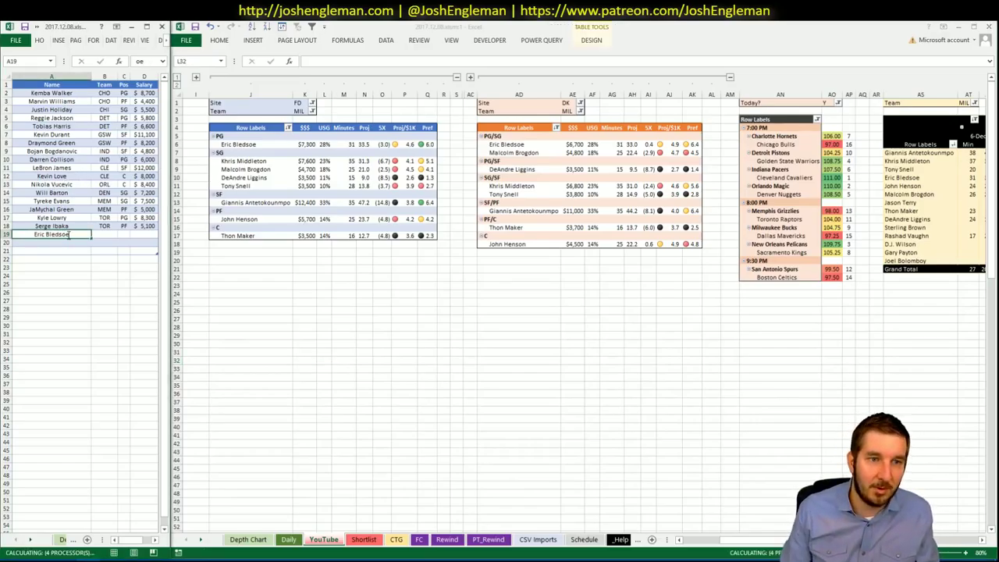
key("Return")
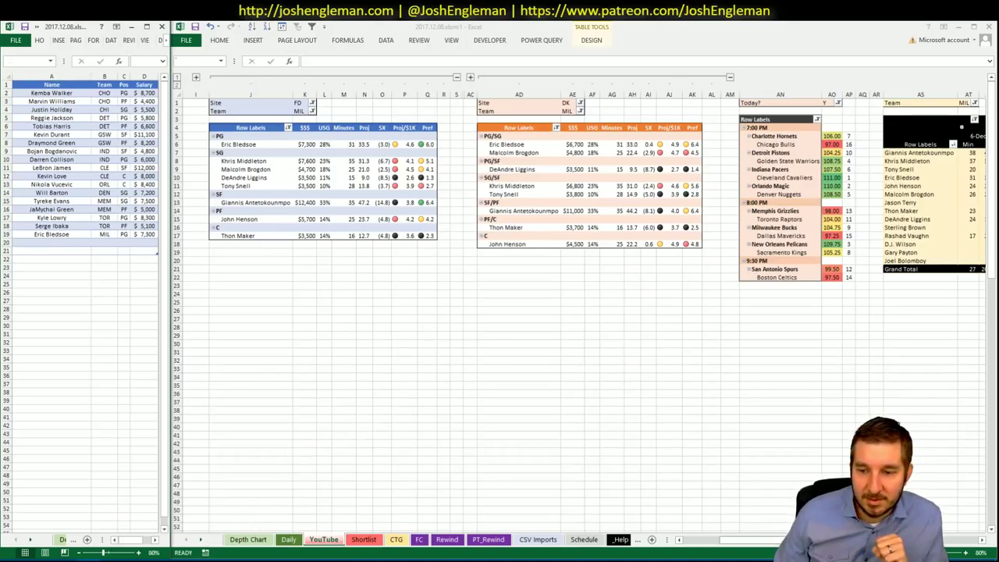
- Examine Milwaukee's recent-games table against the FD and DK projections on the YouTube sheet
scroll(958, 557, "right", 10)
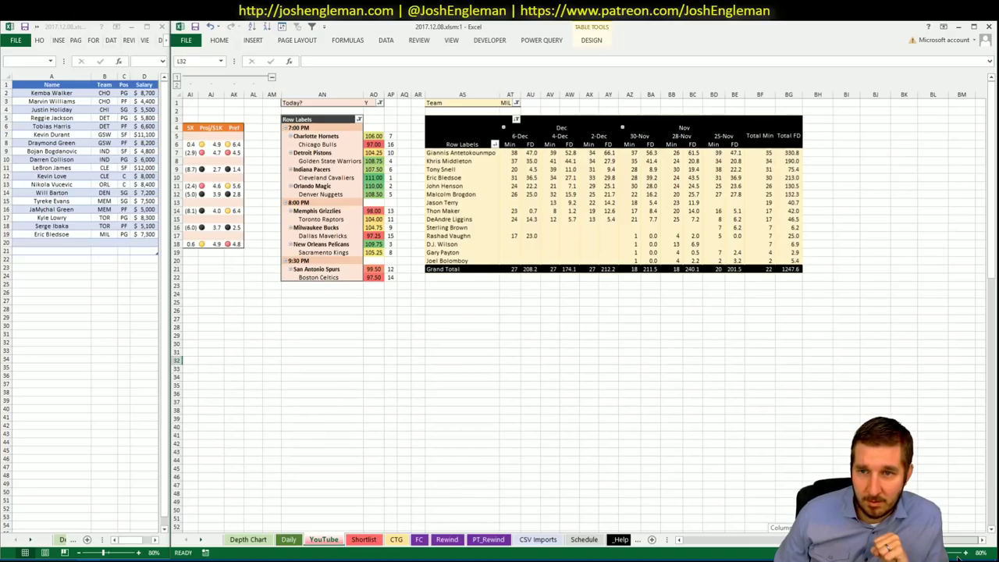
scroll(958, 556, "left", 10)
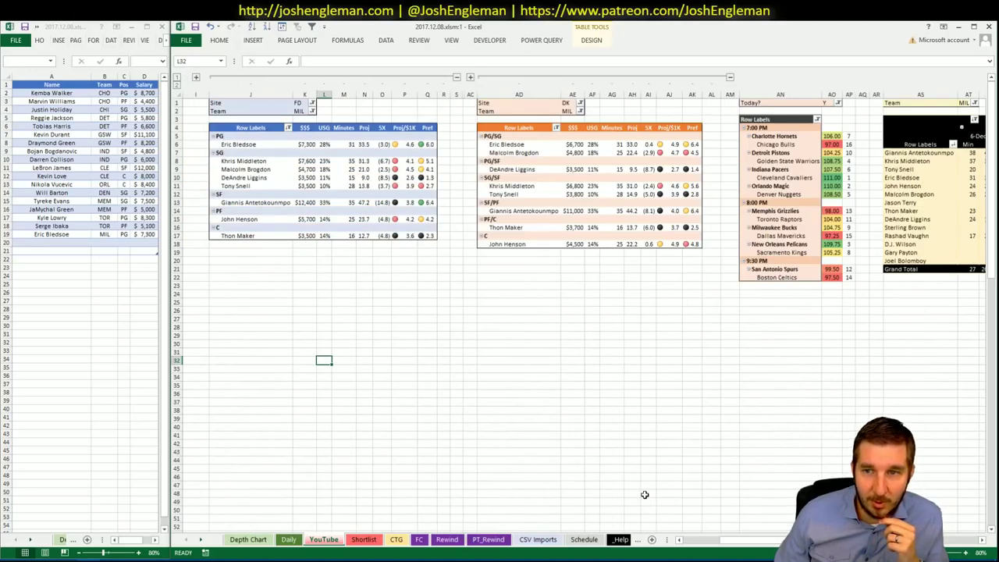
left_click(238, 309)
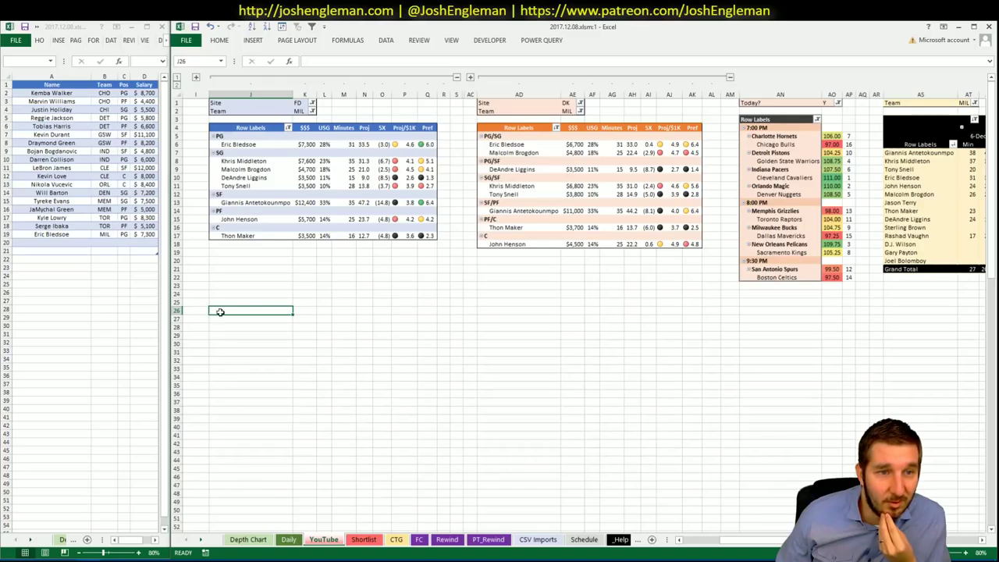
key("Up")
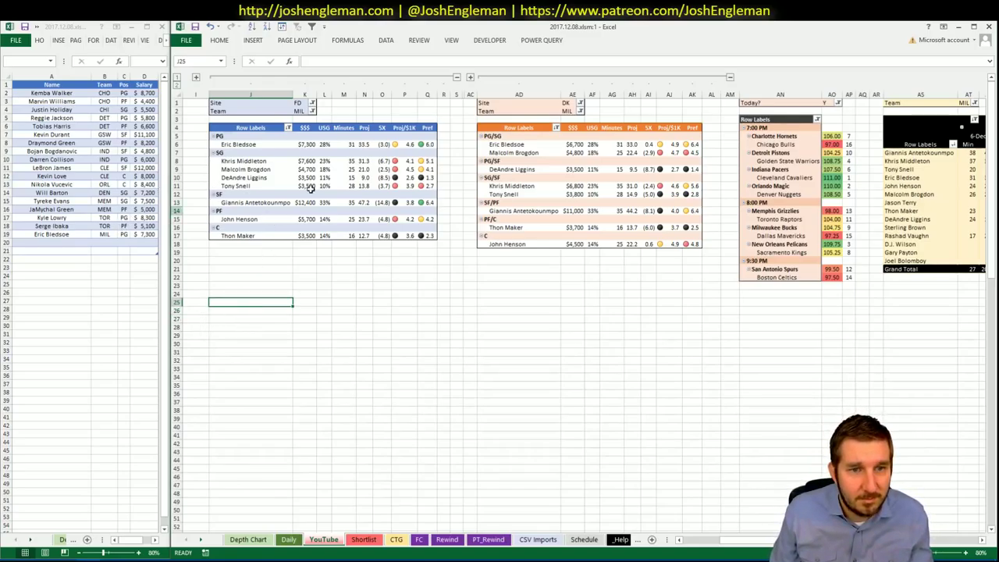
- Set the team filter to DAL on the FD, DK and recent-games pivot tables of the YouTube sheet
left_click(304, 111)
type("DA")
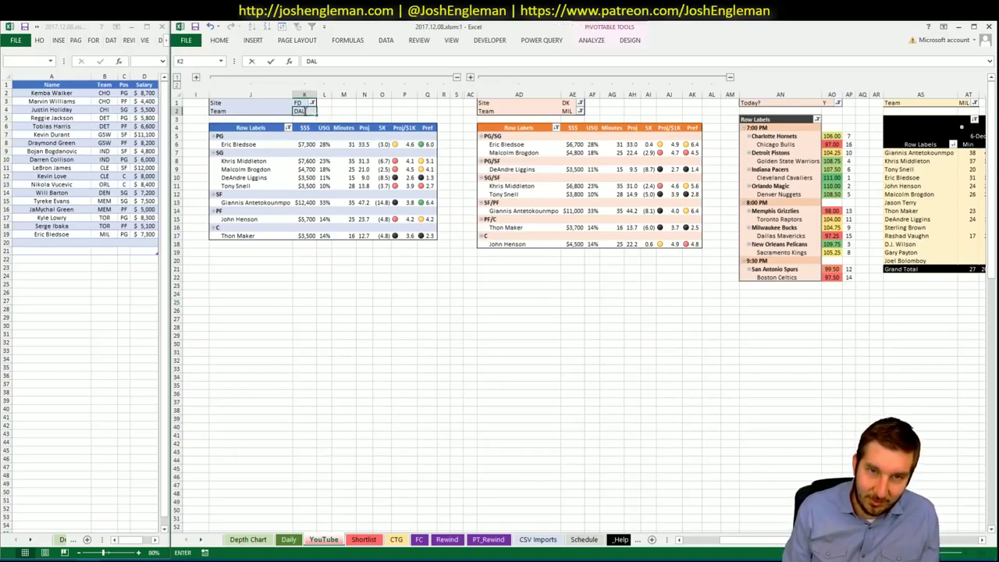
type("L")
key("Return")
left_click(544, 110)
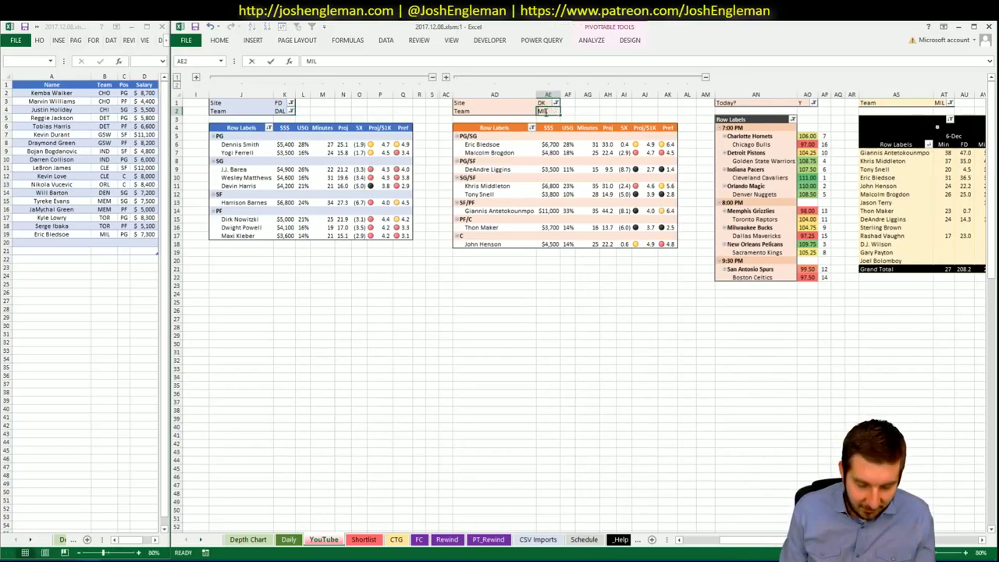
type("DAL")
key("Tab")
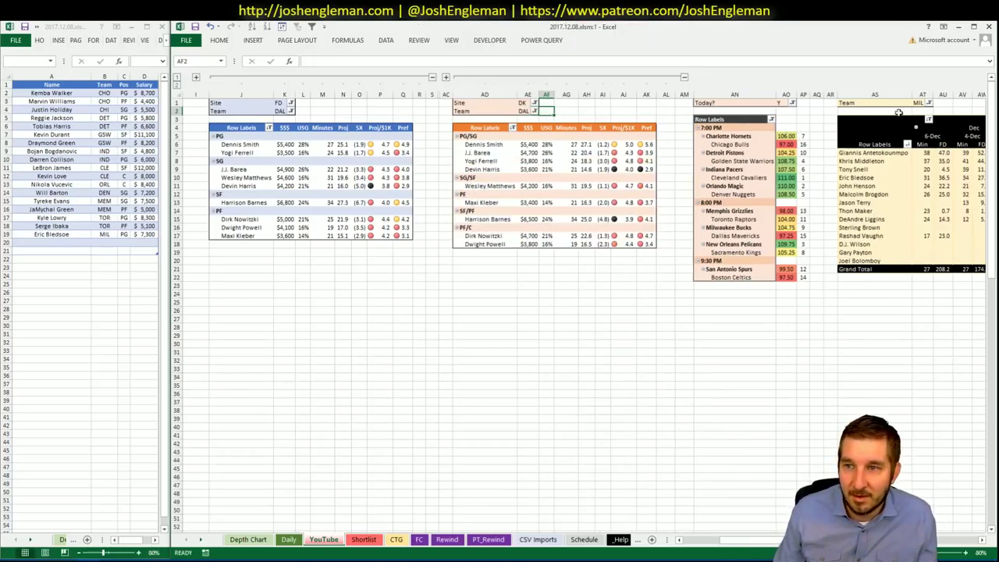
left_click(919, 103)
type("DAL")
key("Return")
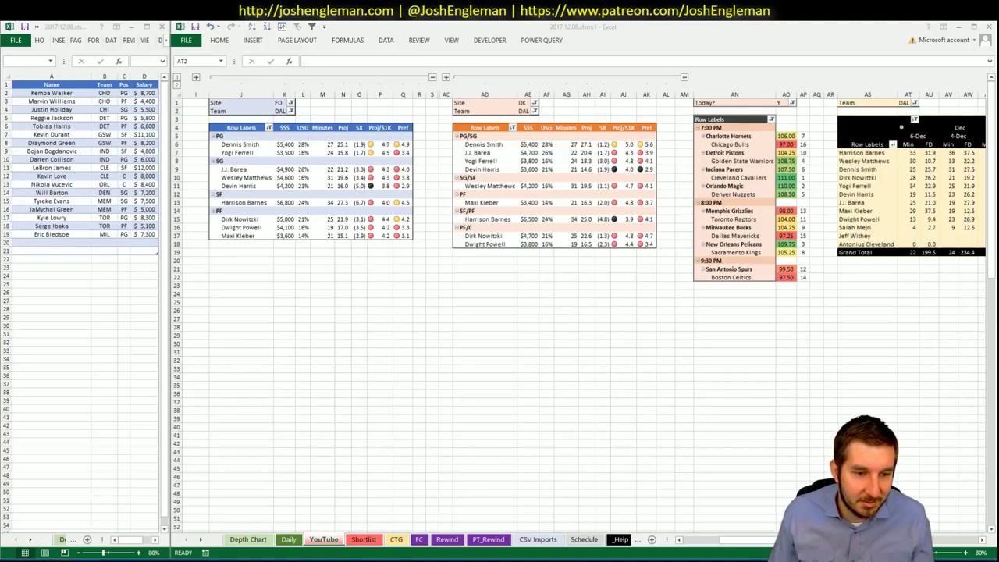
- Switch to Cleaning the Glass in the browser, search for "dallas" and open the Dallas Mavericks' stats
key("alt+Tab")
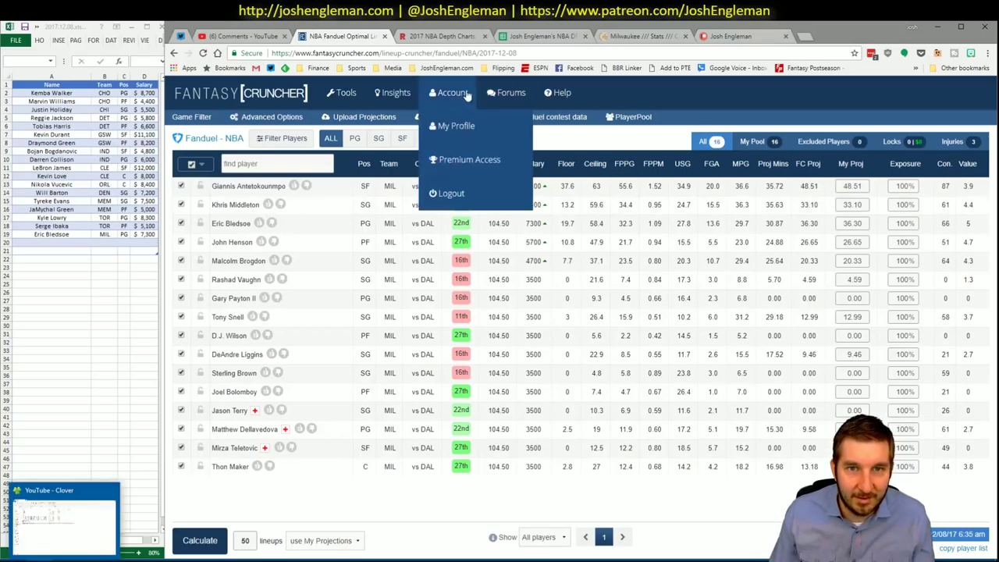
left_click(642, 36)
left_click(325, 116)
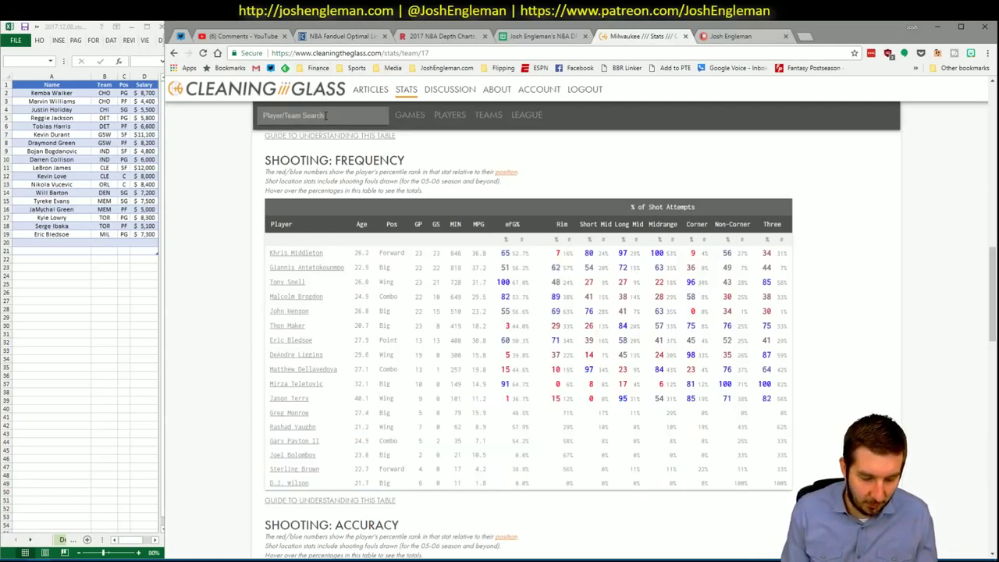
type("dallas")
key("Return")
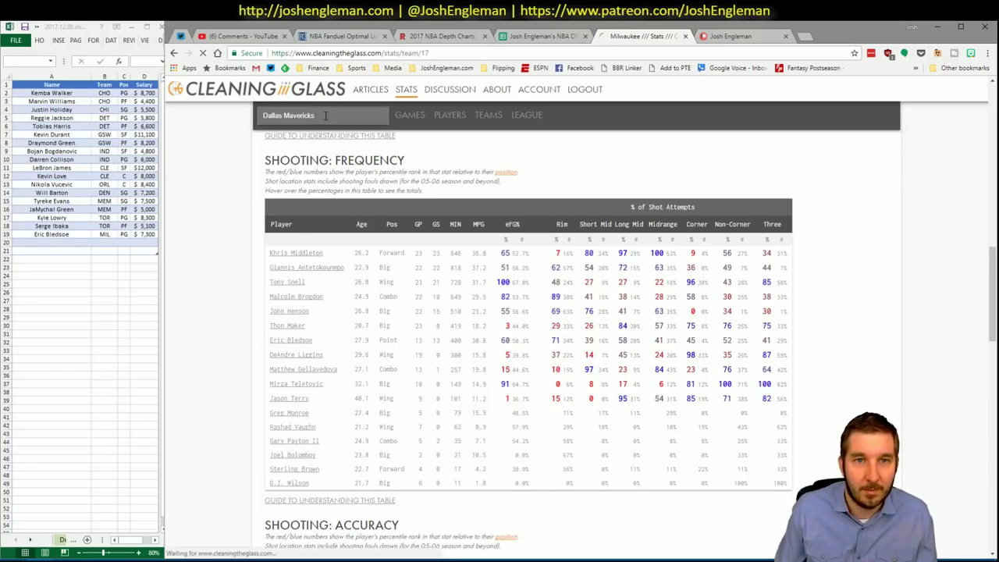
- Switch to FantasyCruncher and change the game filter from Milwaukee to Dallas
left_click(343, 36)
left_click(191, 116)
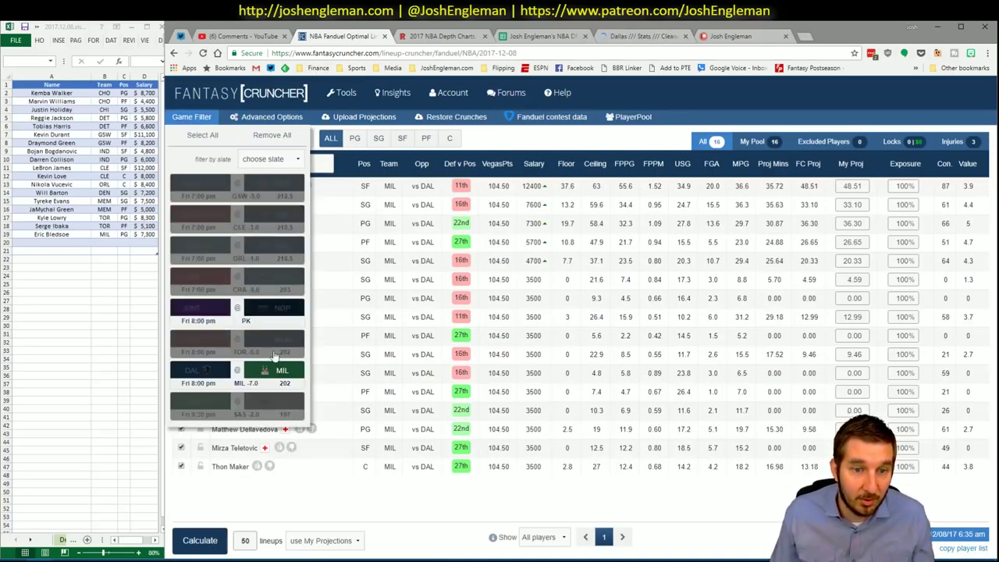
left_click(208, 371)
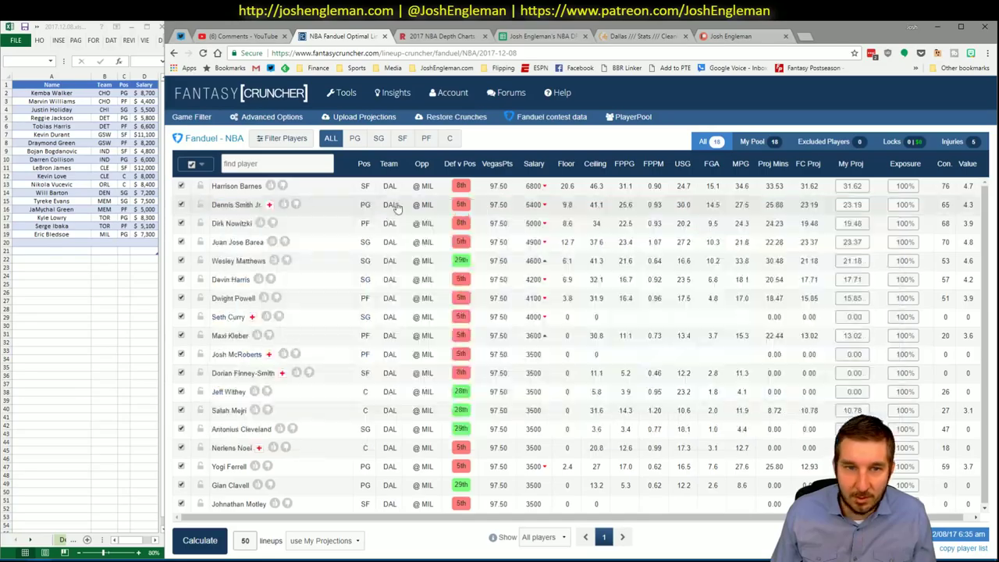
- Review the game logs and news of Dennis Smith Jr., Dirk Nowitzki and Wesley Matthews, and return to the Excel workbook
mouse_move(236, 207)
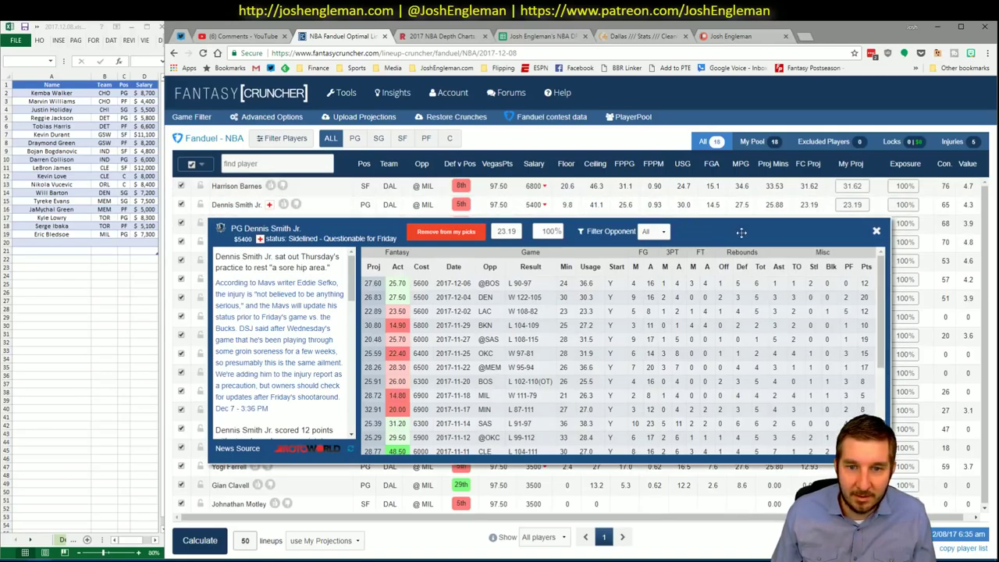
left_click(876, 231)
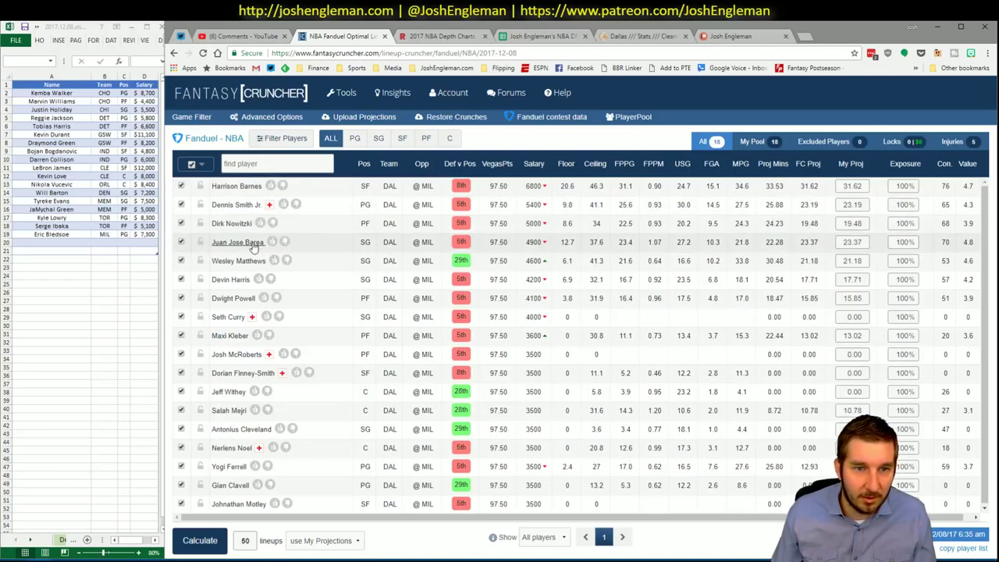
mouse_move(226, 224)
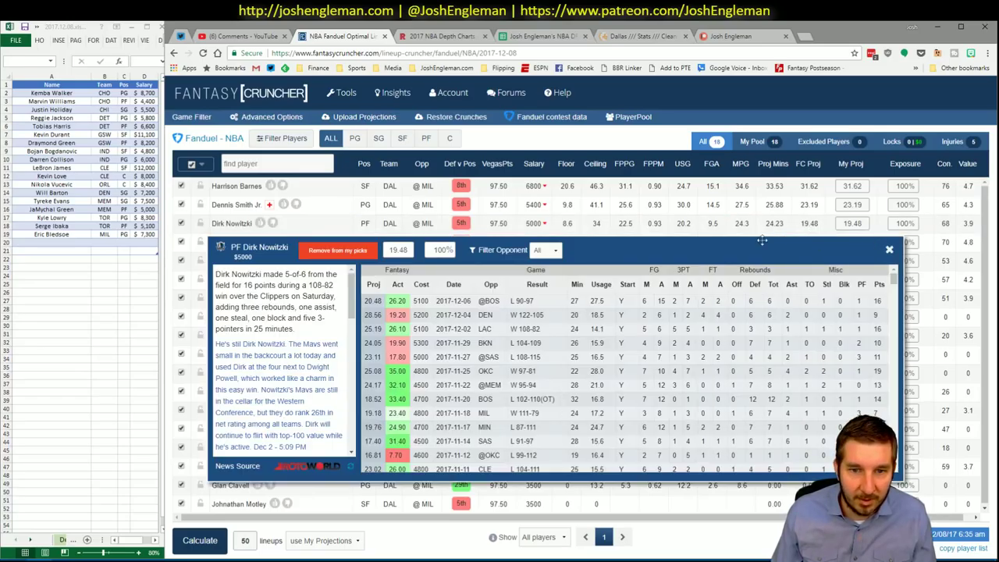
left_click(889, 248)
mouse_move(234, 262)
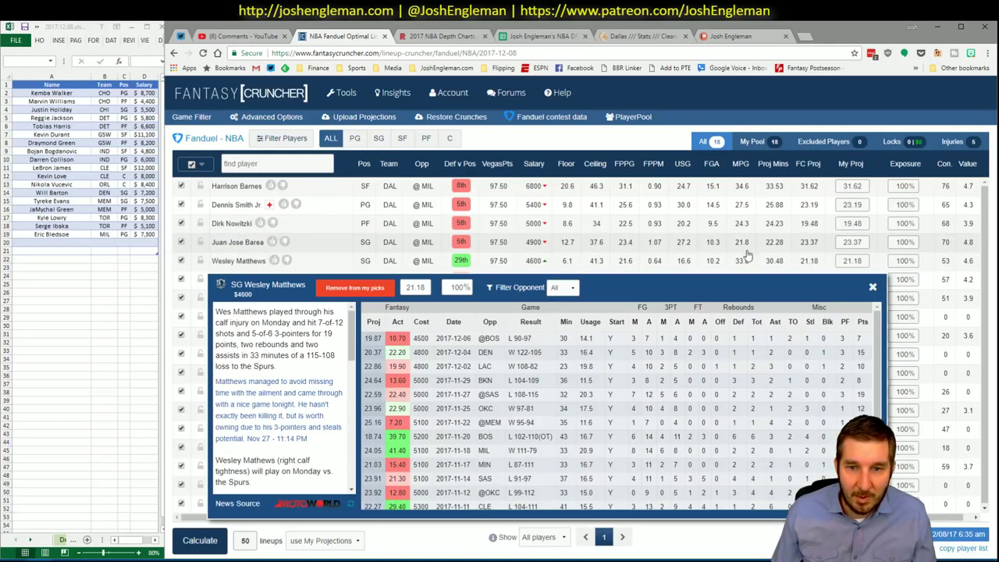
left_click(887, 287)
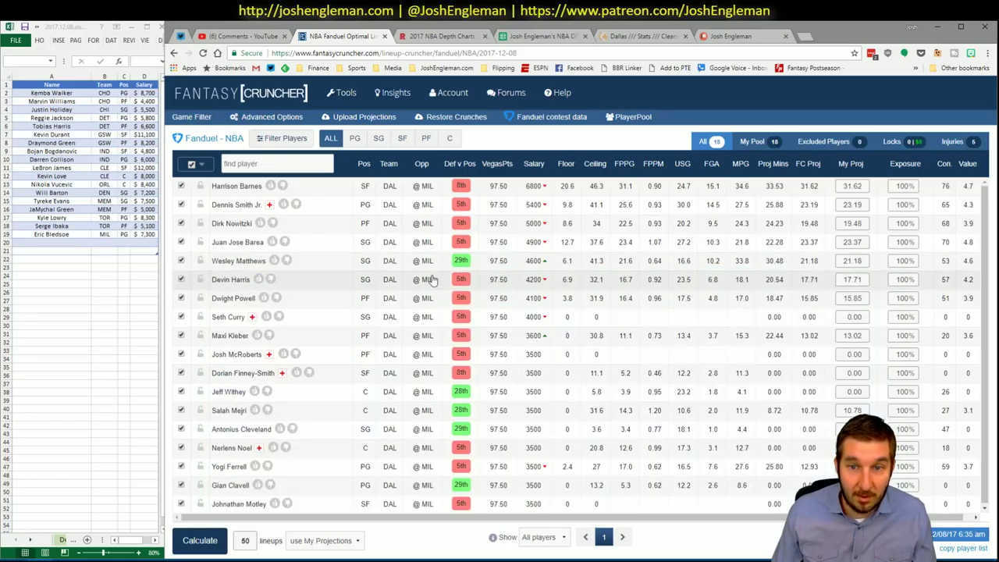
key("alt+Tab")
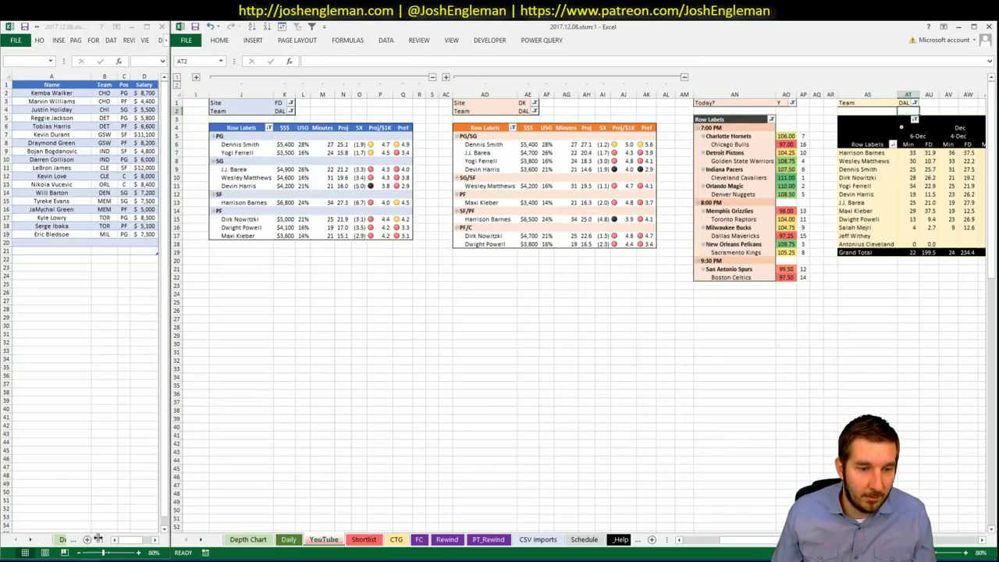
- Switch to the browser's Cleaning the Glass page and copy the player rows of the Dallas Shooting: Frequency table
key("alt+Tab")
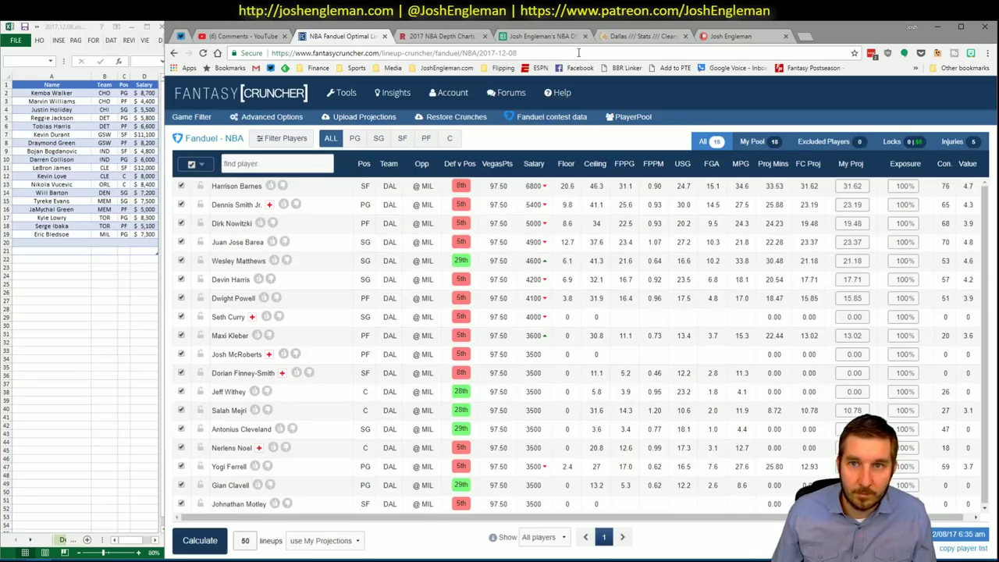
left_click(638, 36)
left_click(410, 300)
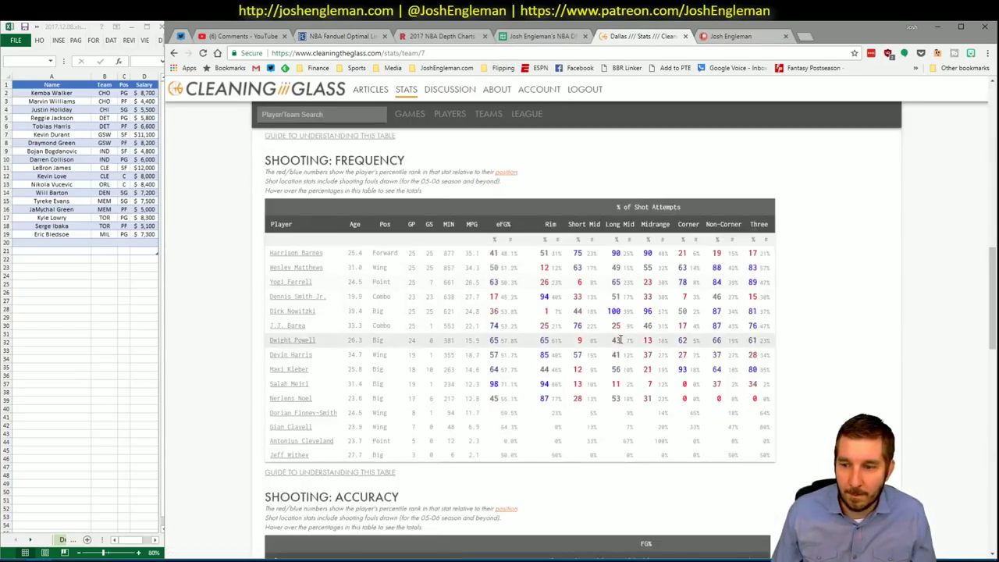
left_click_drag(771, 459, 269, 251)
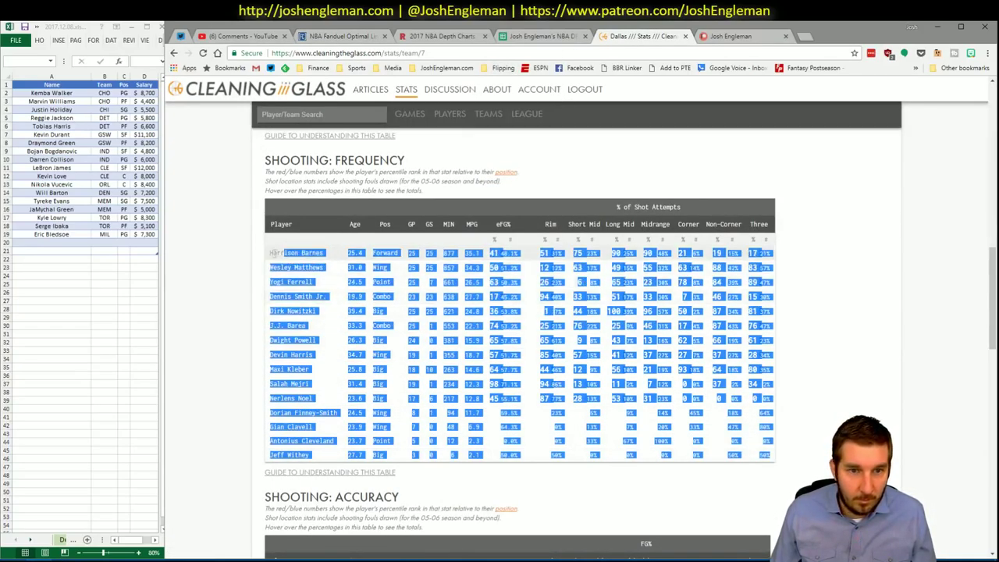
- Return to the workbook, refresh the CTG sheet with the copied Dallas data and set the opponent to MIL
left_click(98, 546)
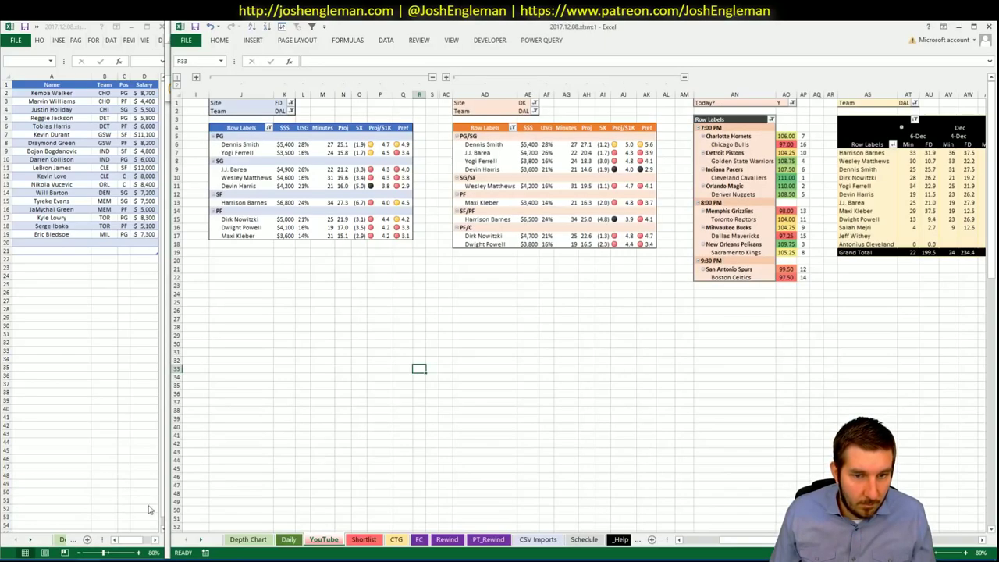
left_click(248, 117)
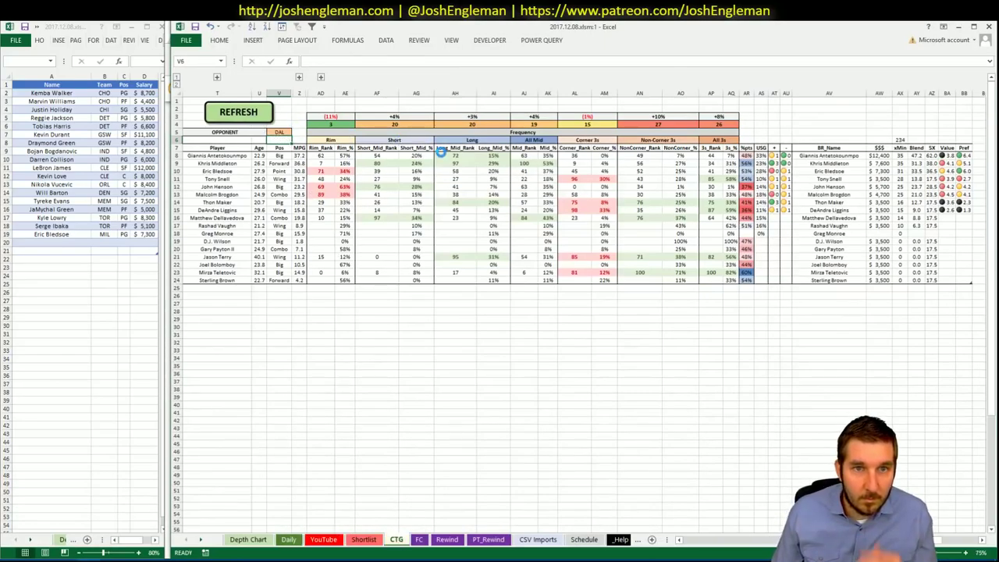
left_click(279, 132)
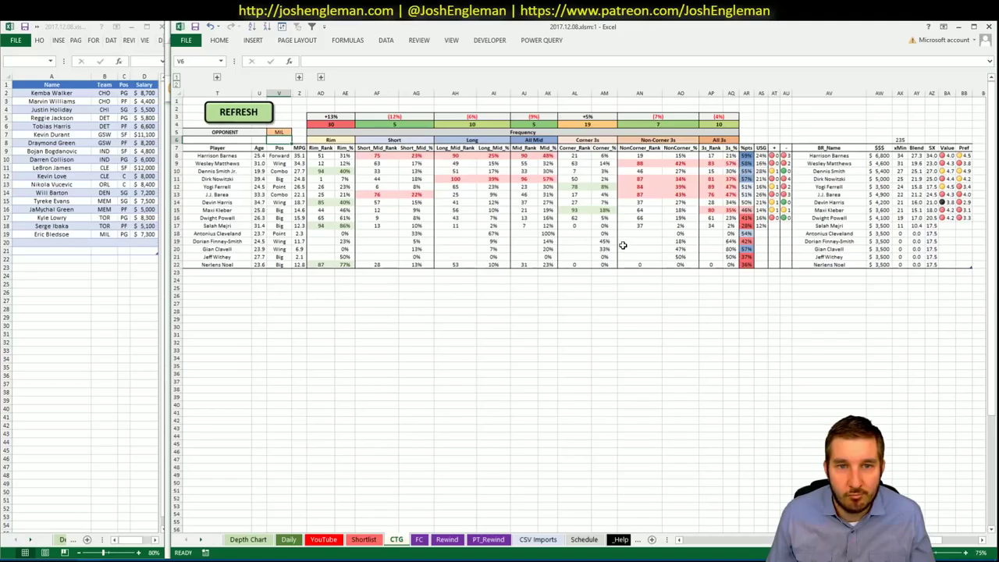
- Examine the Dallas projections and recent-game minutes on the YouTube sheet and compare them with the CTG shooting matchup
left_click(323, 540)
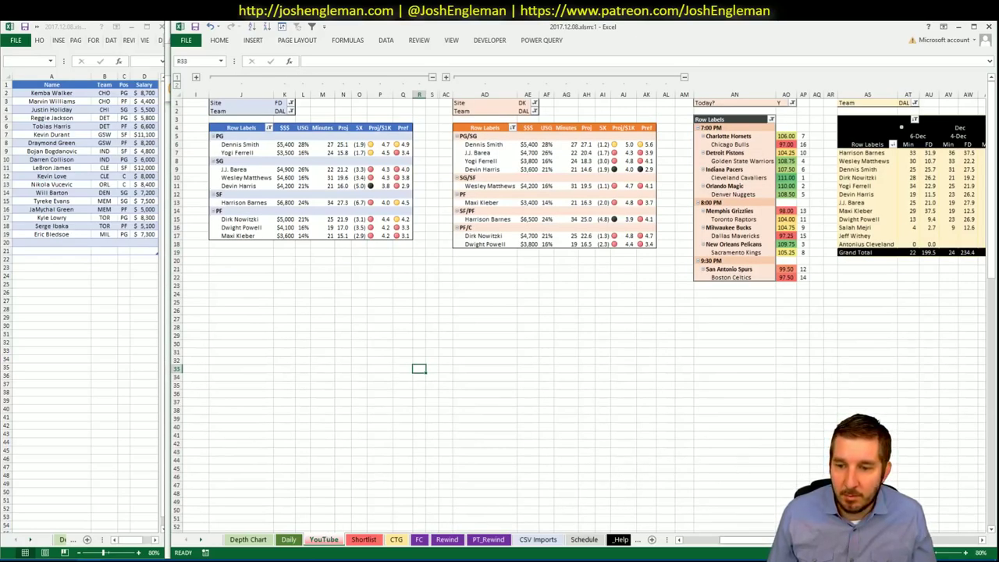
scroll(587, 308, "right", 1)
scroll(587, 308, "left", 1)
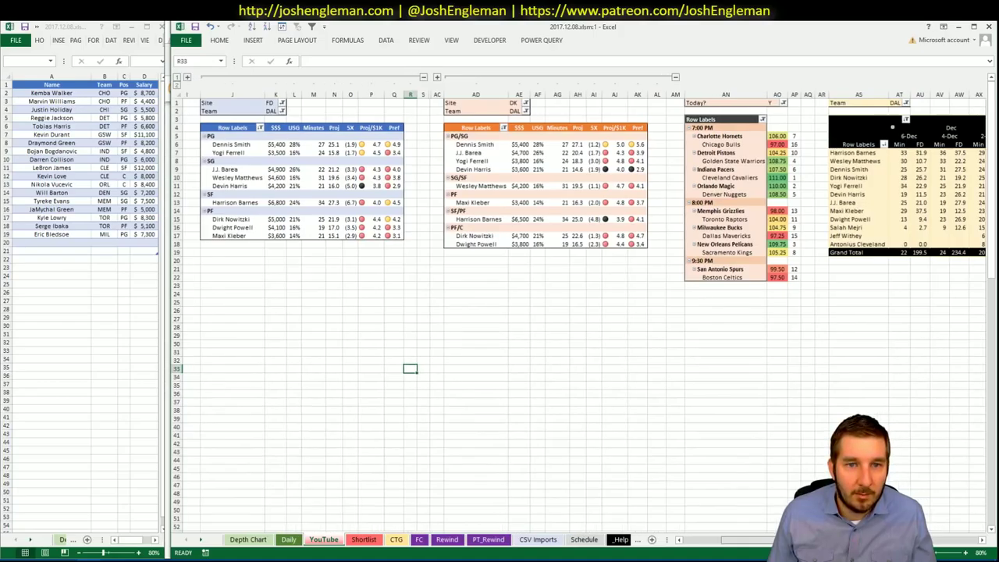
left_click(288, 539)
left_click(324, 539)
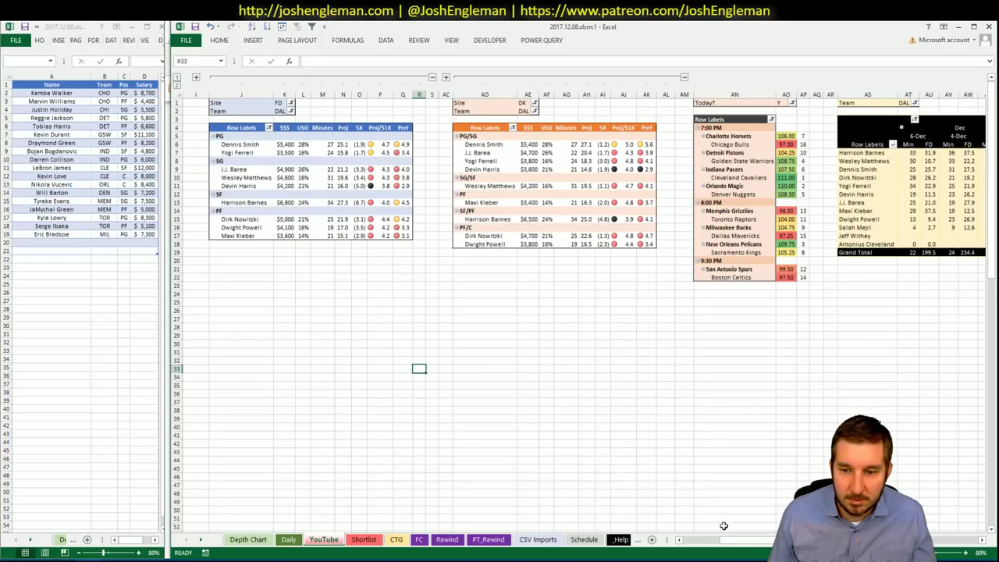
scroll(720, 527, "right", 1)
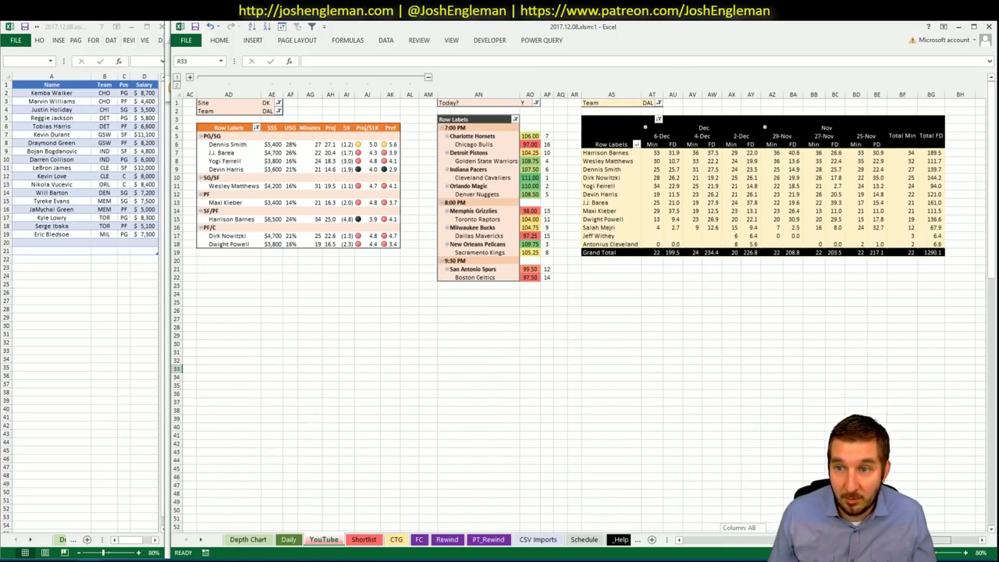
scroll(720, 526, "left", 5)
left_click(472, 335)
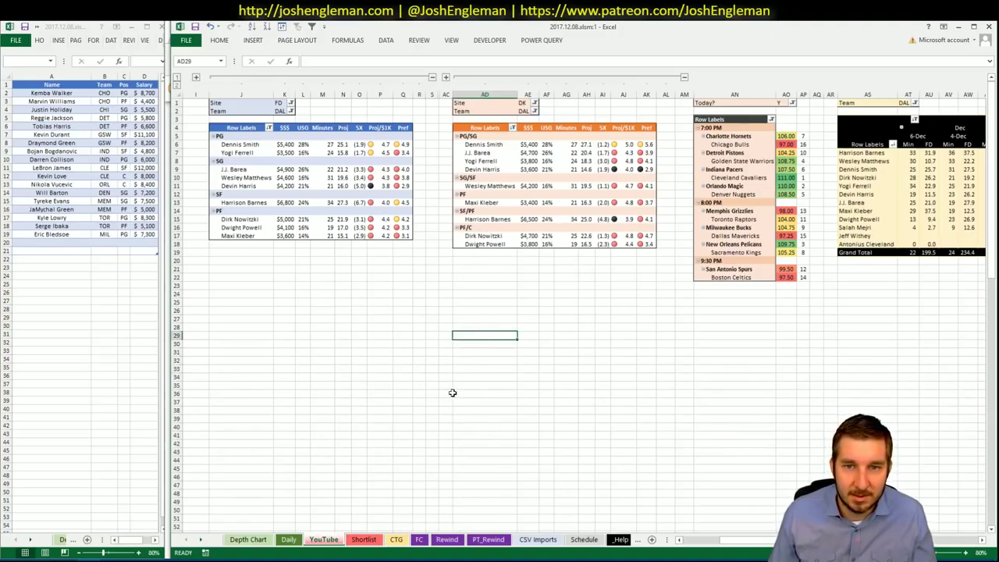
left_click(396, 540)
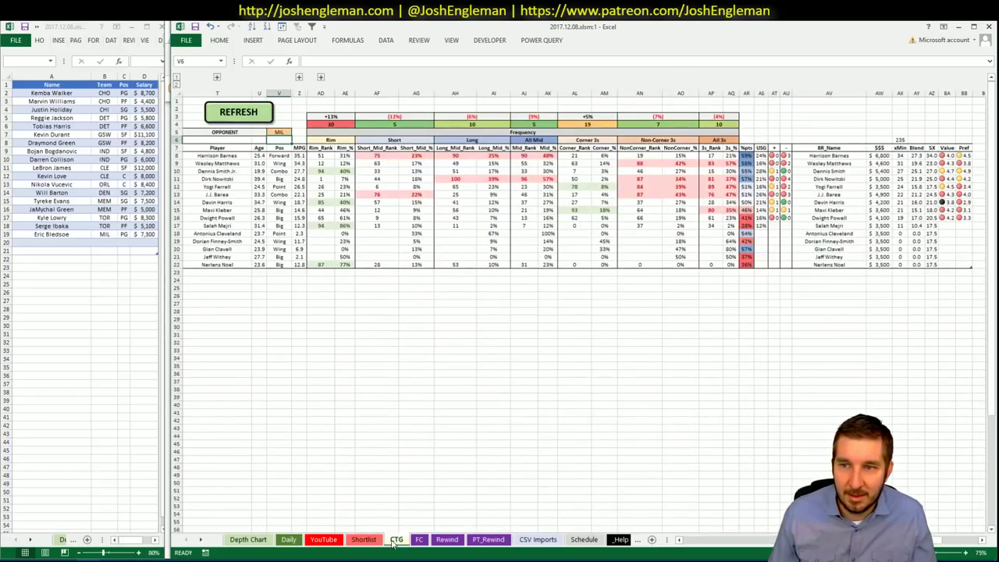
left_click(313, 541)
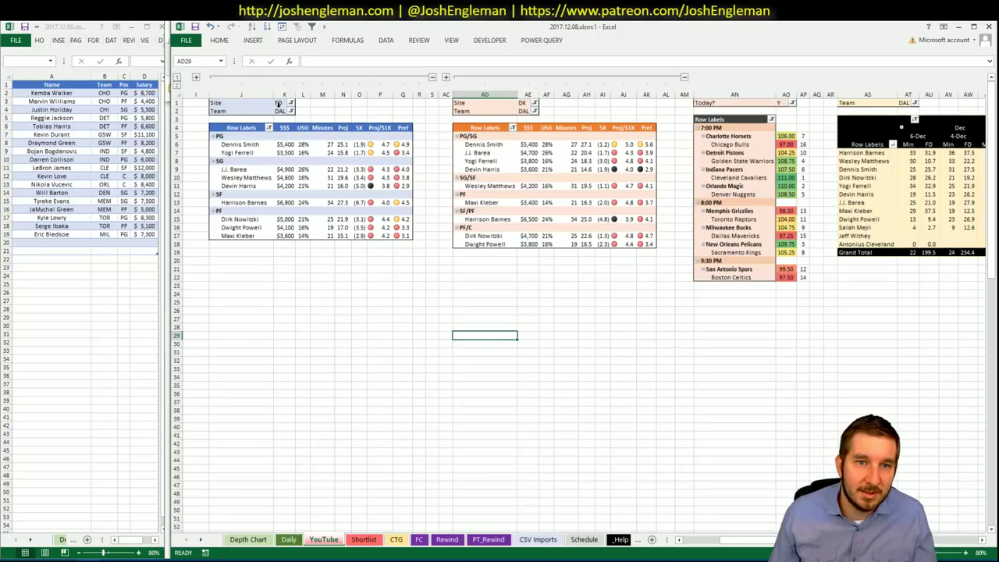
- Set the team filter to NOP on the FD, DK and recent-games pivot tables of the YouTube sheet
left_click(277, 111)
type("NOP")
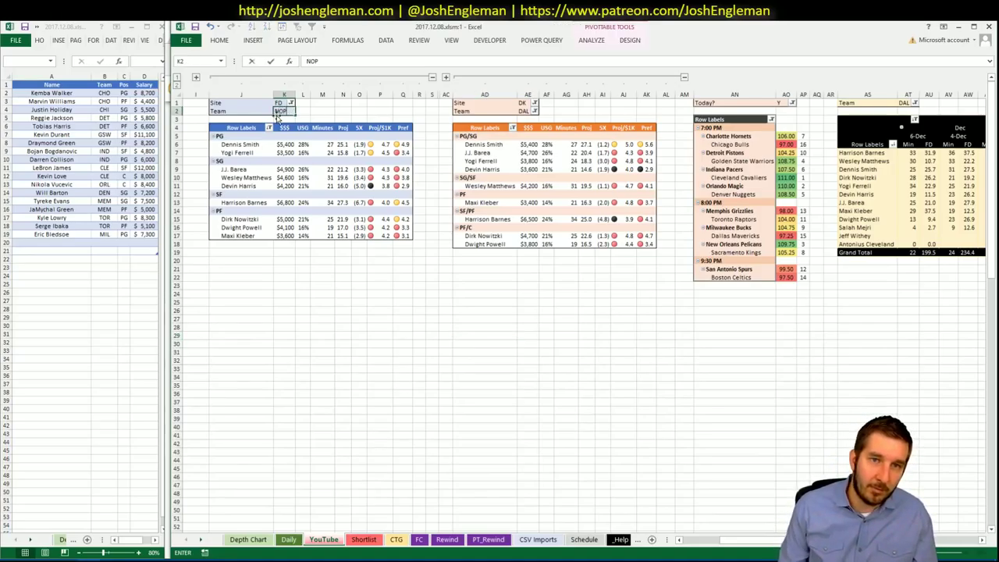
key("Return")
left_click(533, 111)
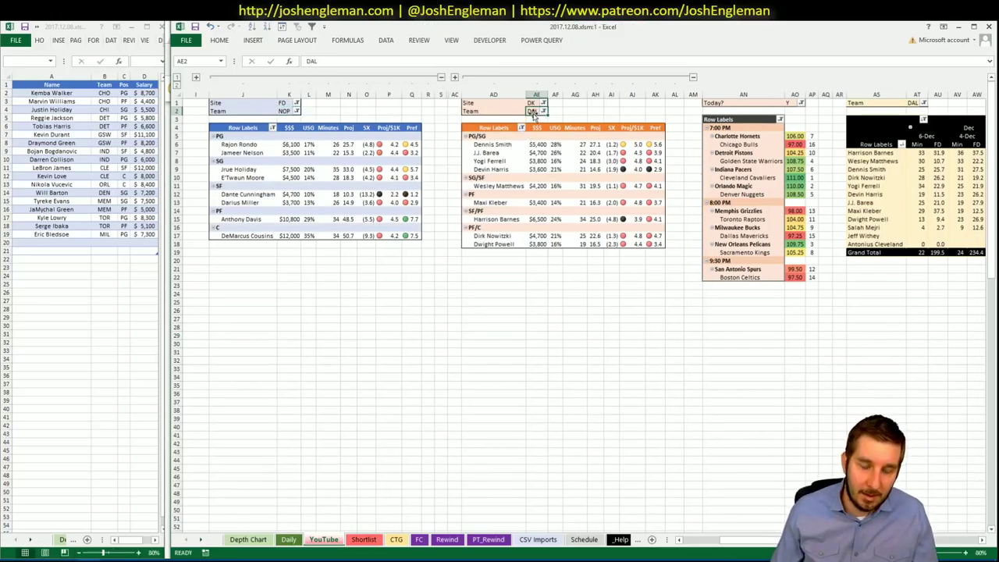
type("NOP")
key("Tab")
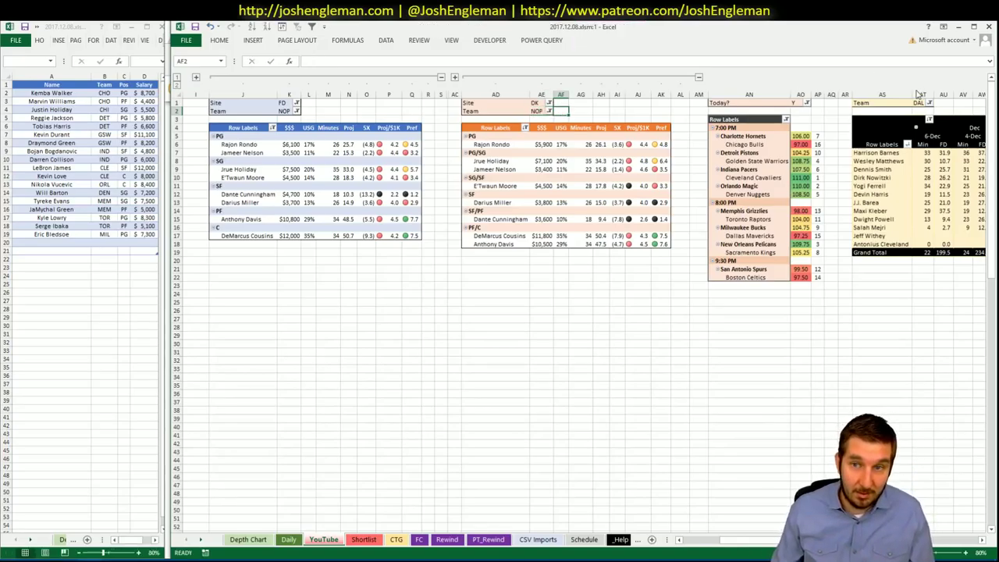
left_click(919, 102)
type("NOP")
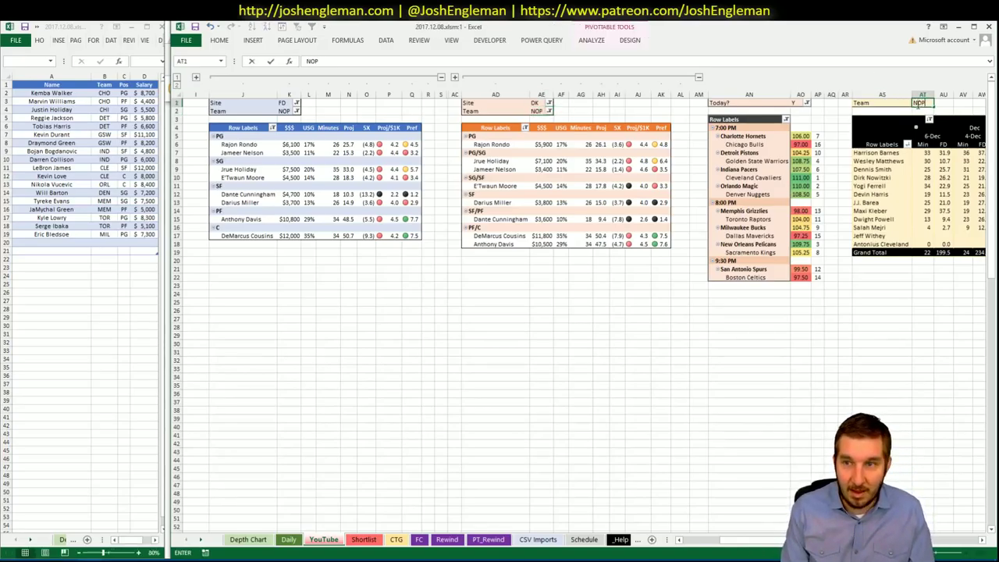
key("Return")
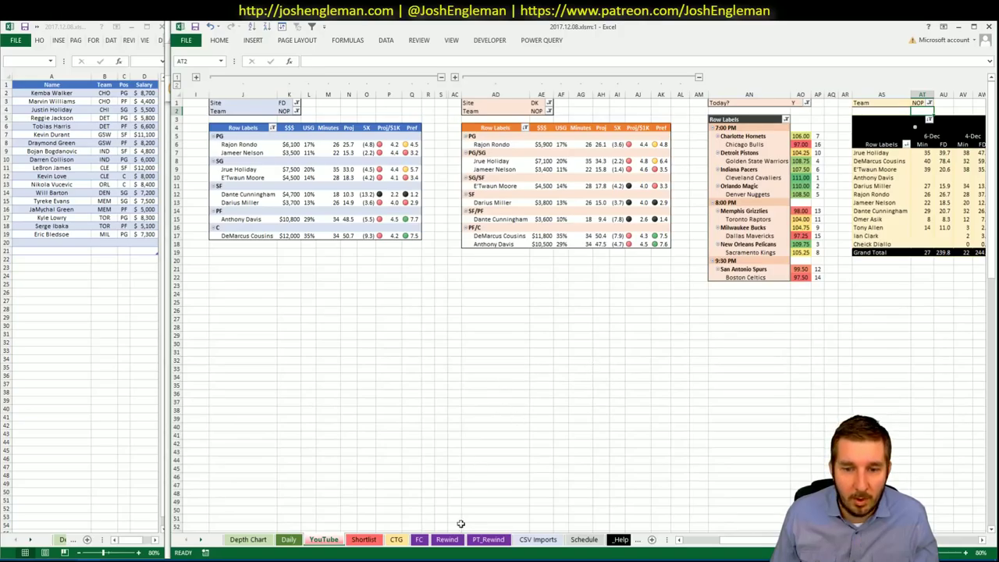
- Set the Sacramento Kings at New Orleans Pelicans spread to -5.5 on the Schedule sheet and return to the YouTube sheet
left_click(584, 539)
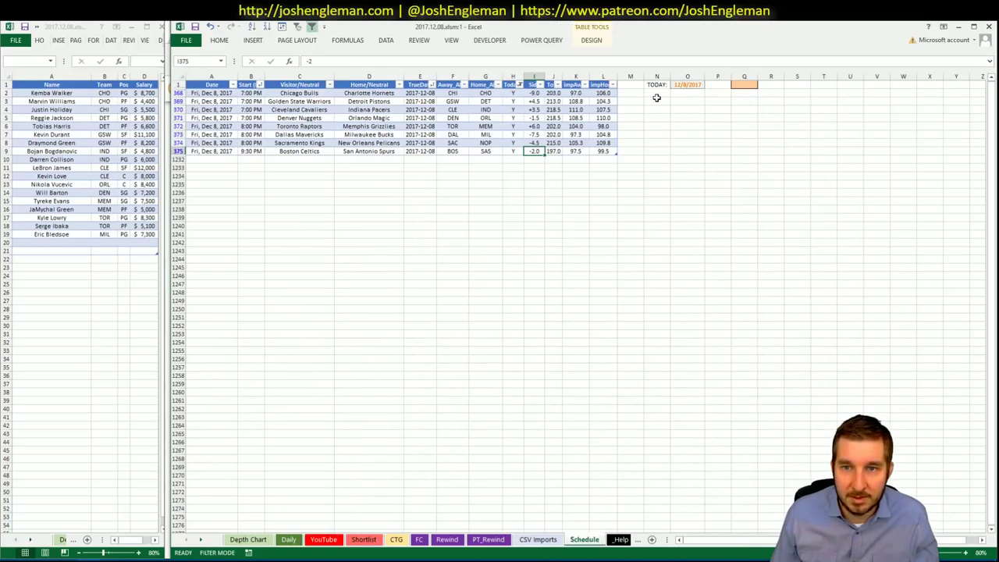
left_click(534, 143)
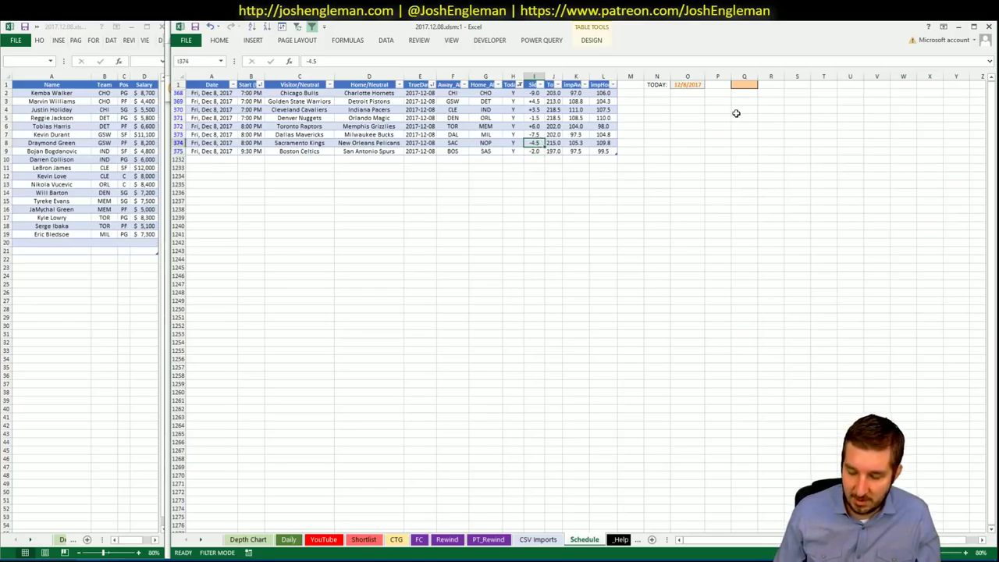
type("-5.5")
key("Return")
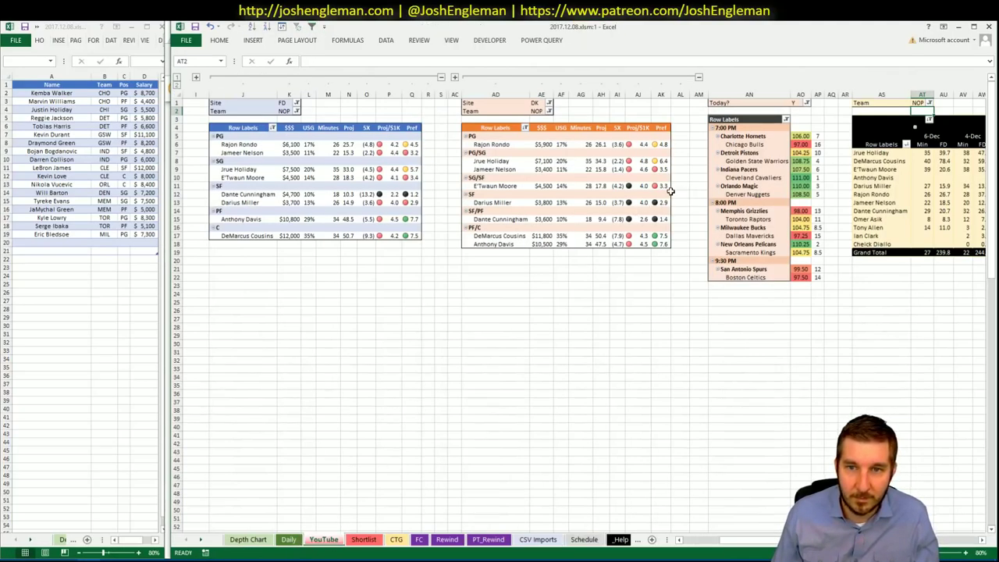
right_click(703, 193)
key("Escape")
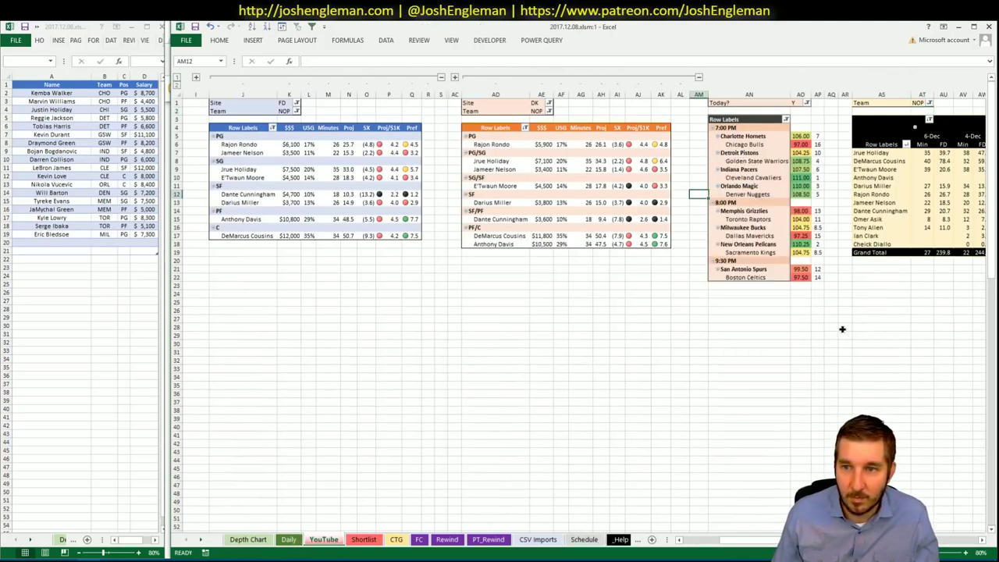
left_click(622, 401)
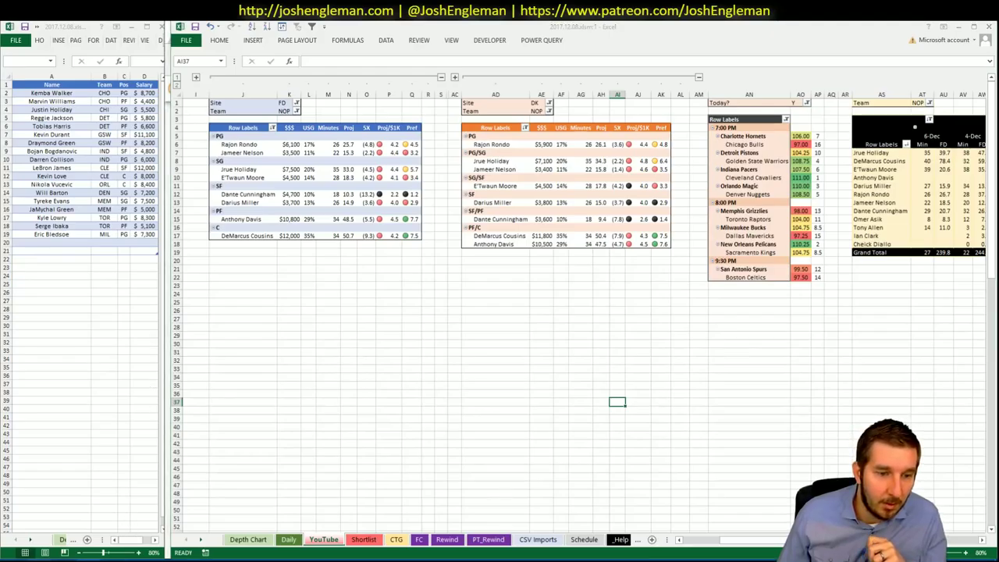
- Switch to Cleaning the Glass in the browser, search for "pelican" and open the New Orleans Pelicans' stats
key("alt+Tab")
left_click(364, 114)
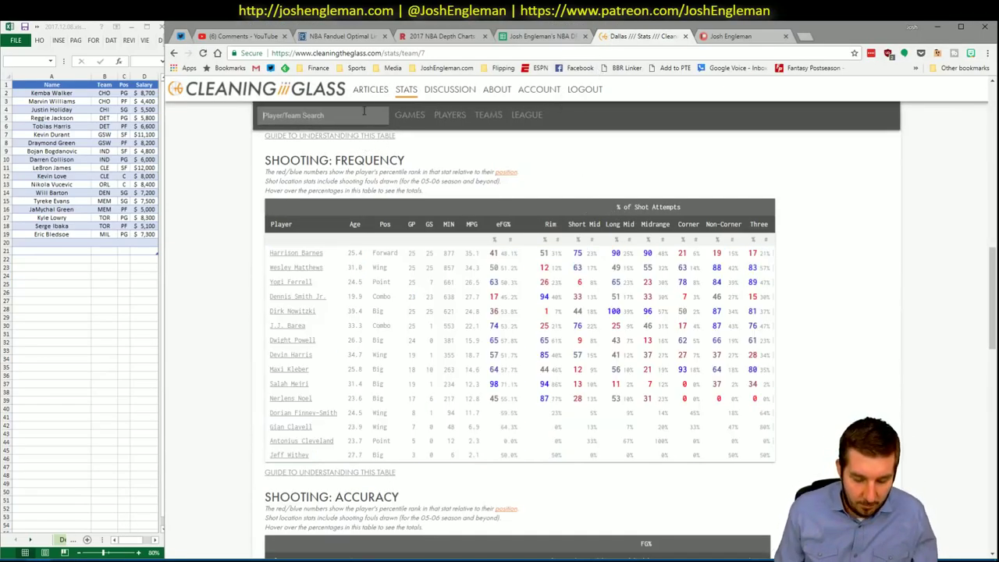
type("pelican")
left_click(312, 134)
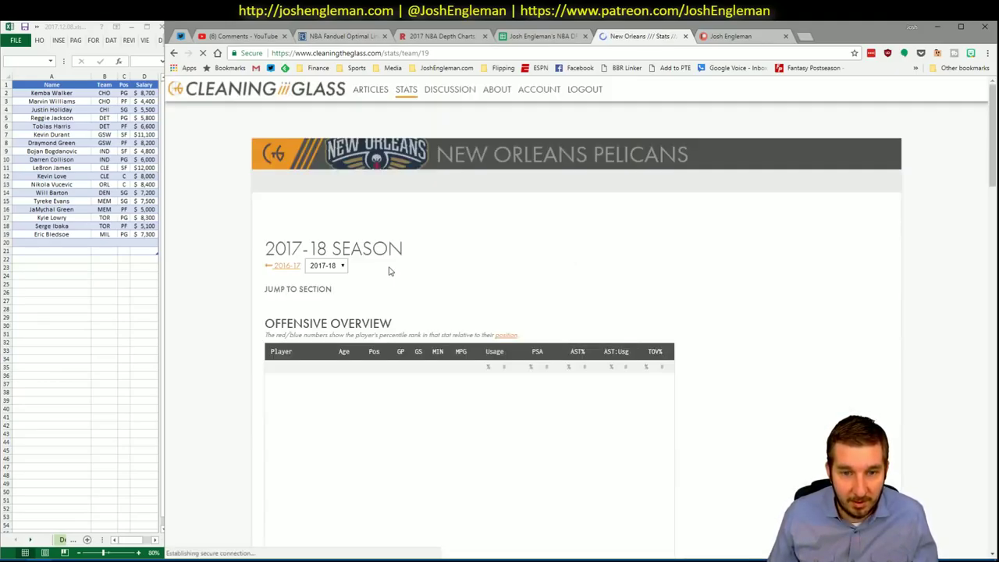
- Copy the player rows of the New Orleans Shooting: Frequency table
scroll(568, 270, "down", 1)
scroll(568, 270, "down", 10)
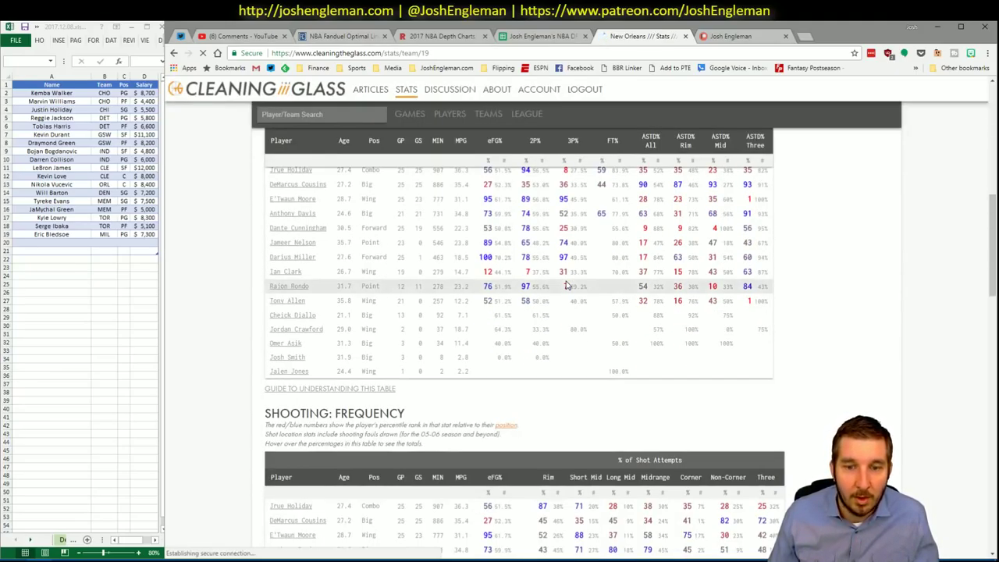
scroll(728, 432, "up", 2)
left_click_drag(772, 504, 274, 307)
key("ctrl+c")
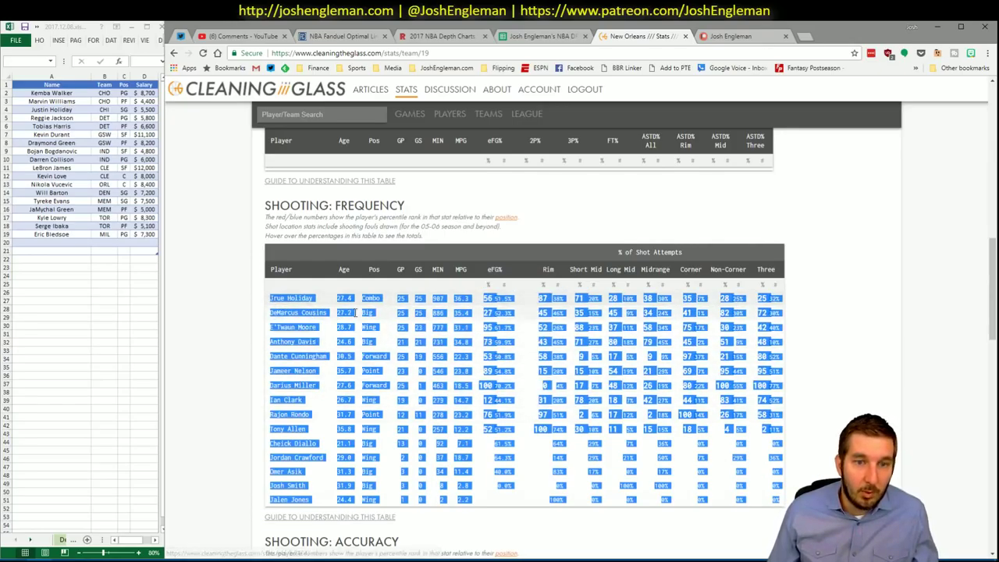
- Return to the workbook, refresh the CTG sheet with the copied New Orleans data and set the opponent to SAC
key("alt+Tab")
left_click(396, 539)
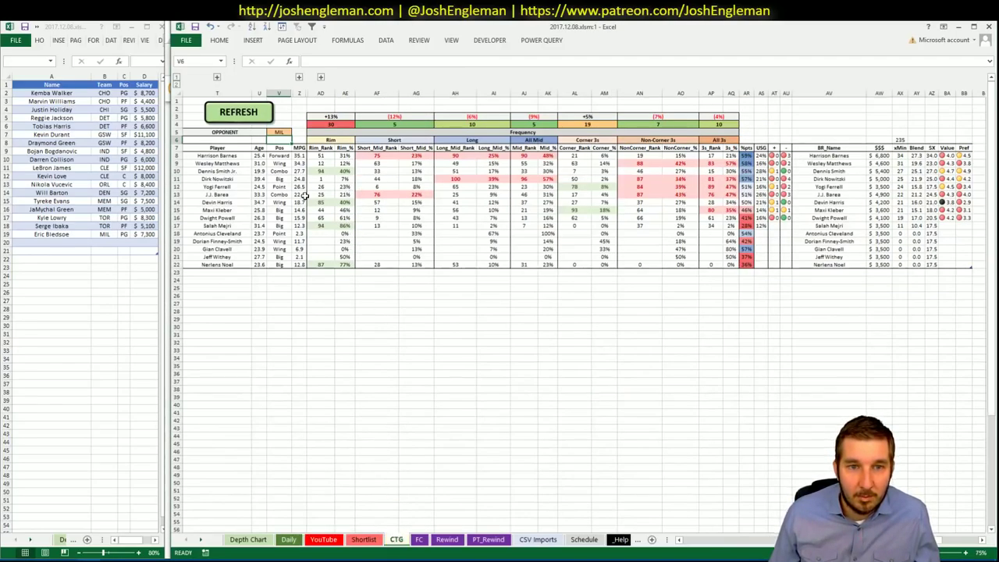
left_click(253, 117)
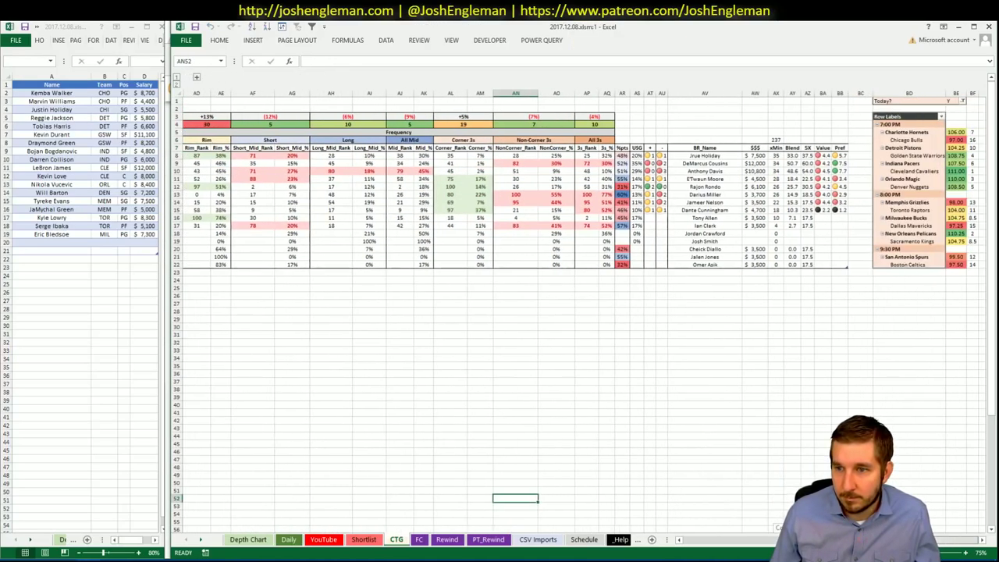
left_click(279, 132)
type("5")
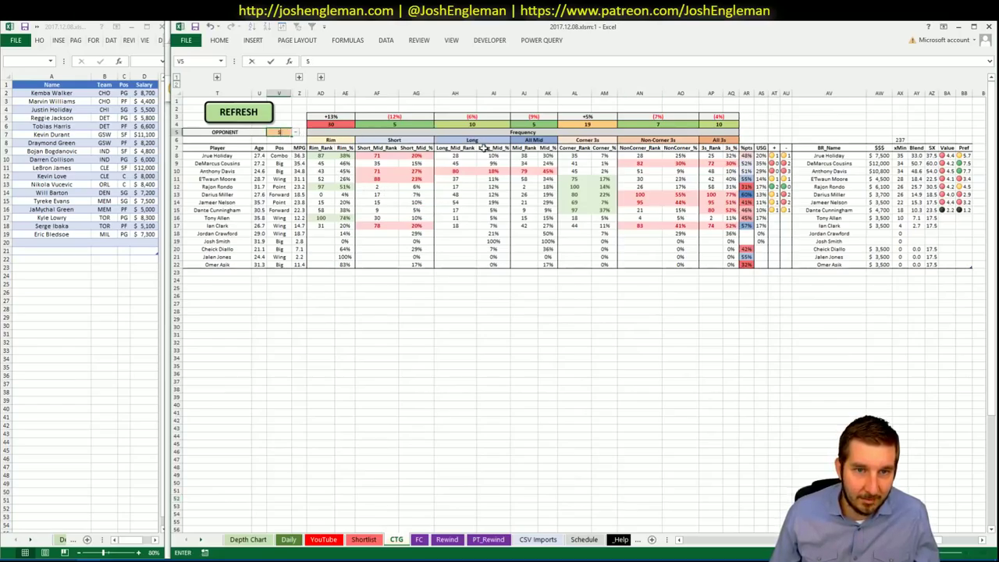
left_click(432, 381)
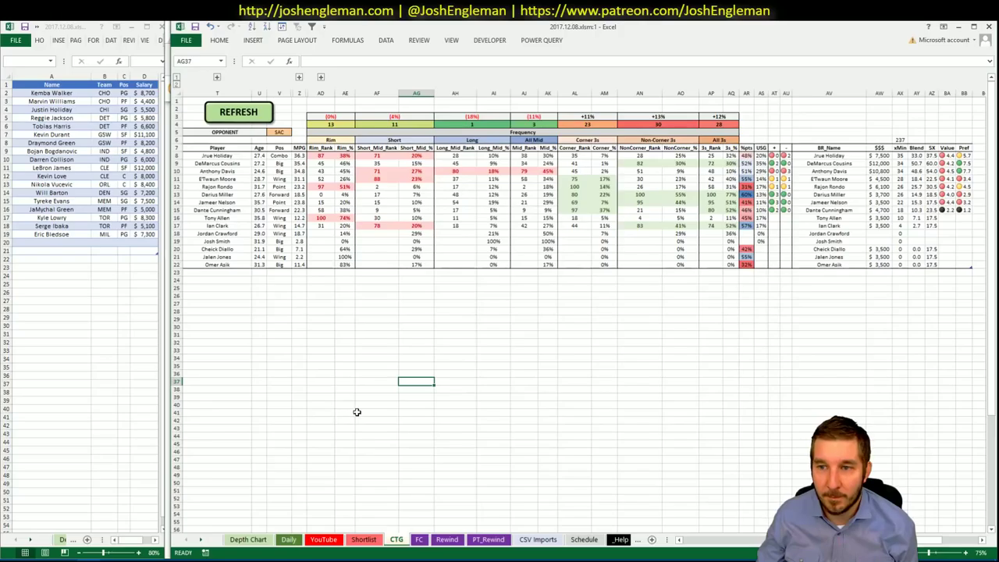
- Look at the Daily sheet, and review the New Orleans projections and recent games on the YouTube sheet
left_click(288, 539)
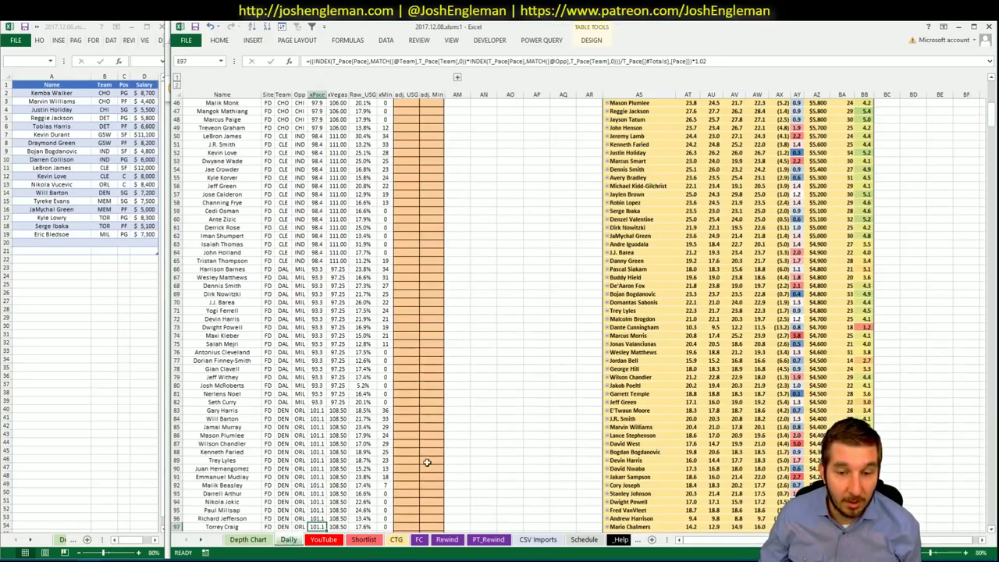
left_click(317, 540)
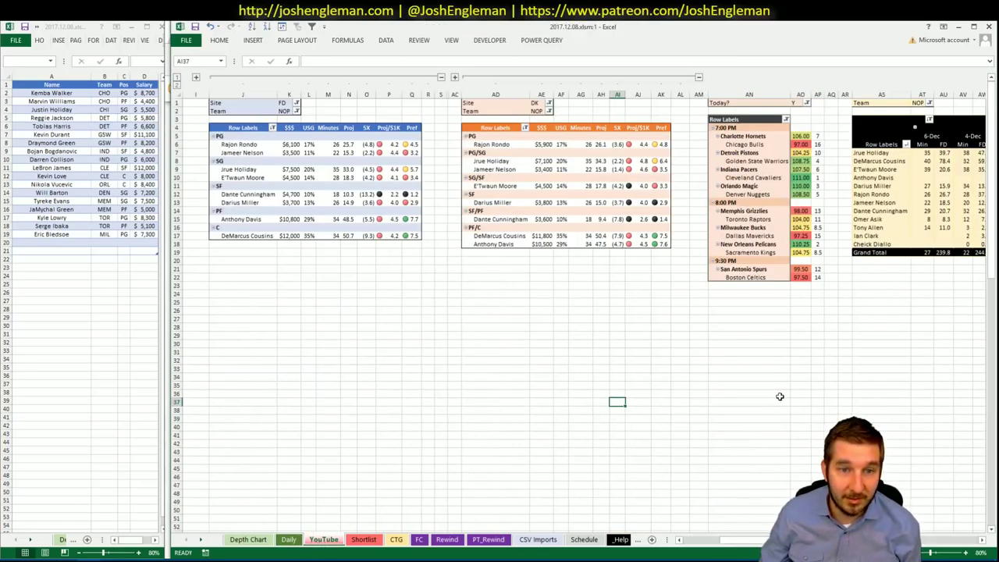
scroll(586, 307, "right", 1)
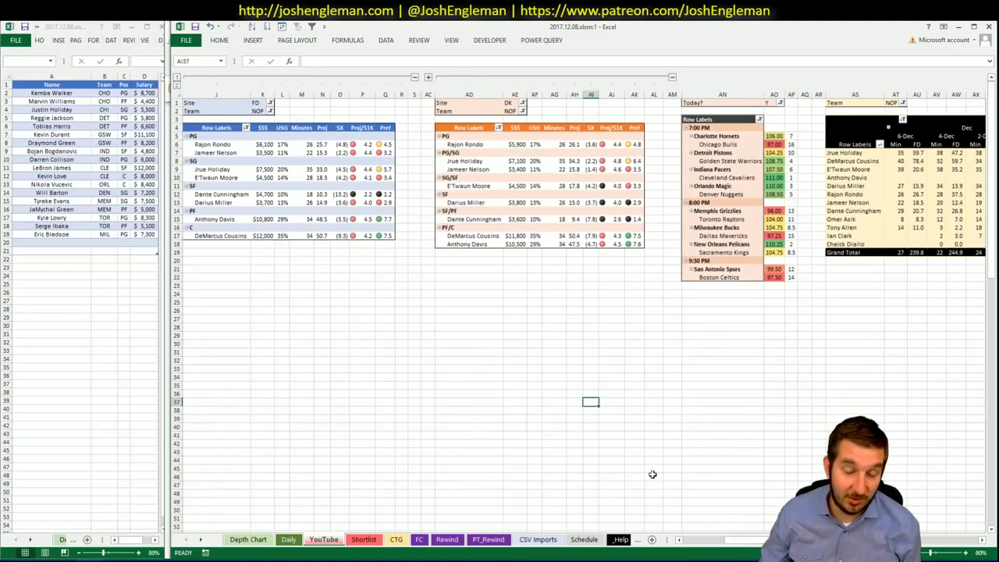
left_click(561, 274)
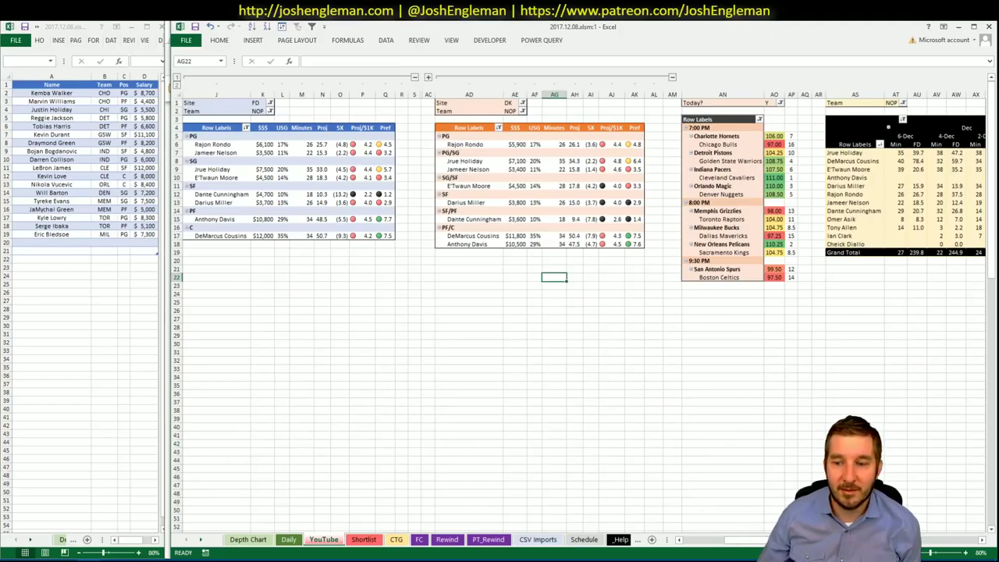
- Check the New Orleans recent games, then switch to FantasyCruncher in the browser and filter the FanDuel player list to NOP
left_click_drag(746, 540, 938, 546)
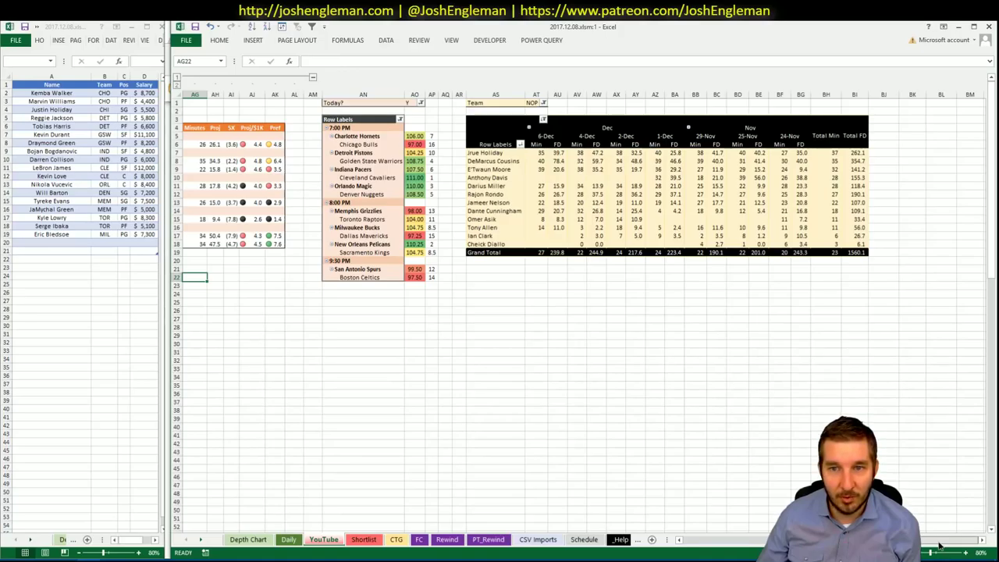
scroll(714, 508, "left", 6)
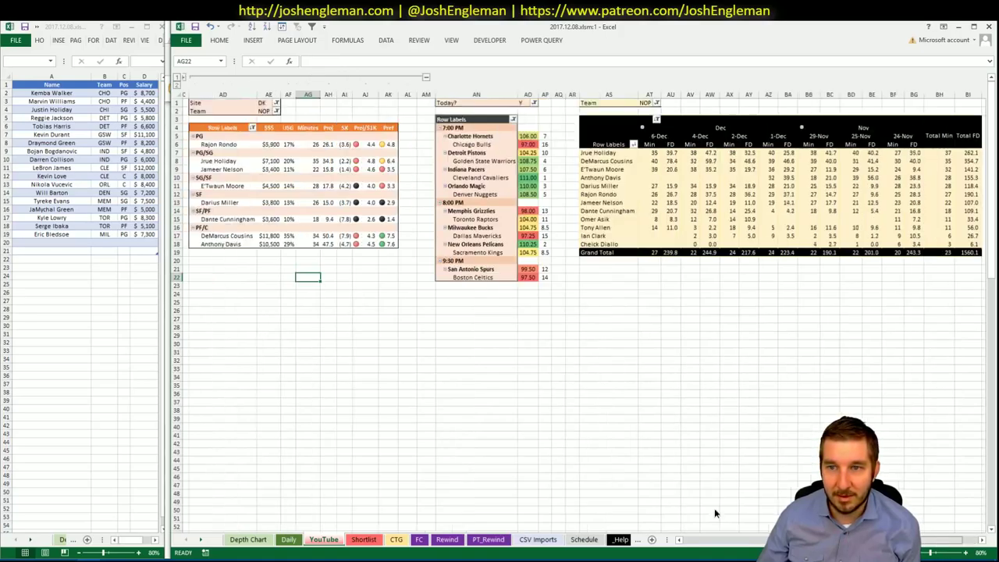
key("alt+Tab")
key("ctrl+a")
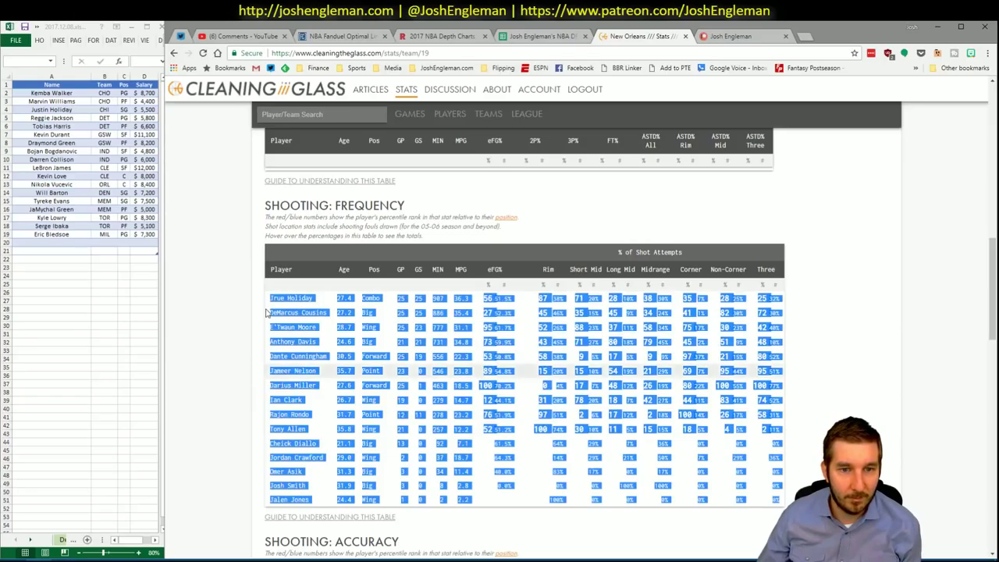
left_click(341, 36)
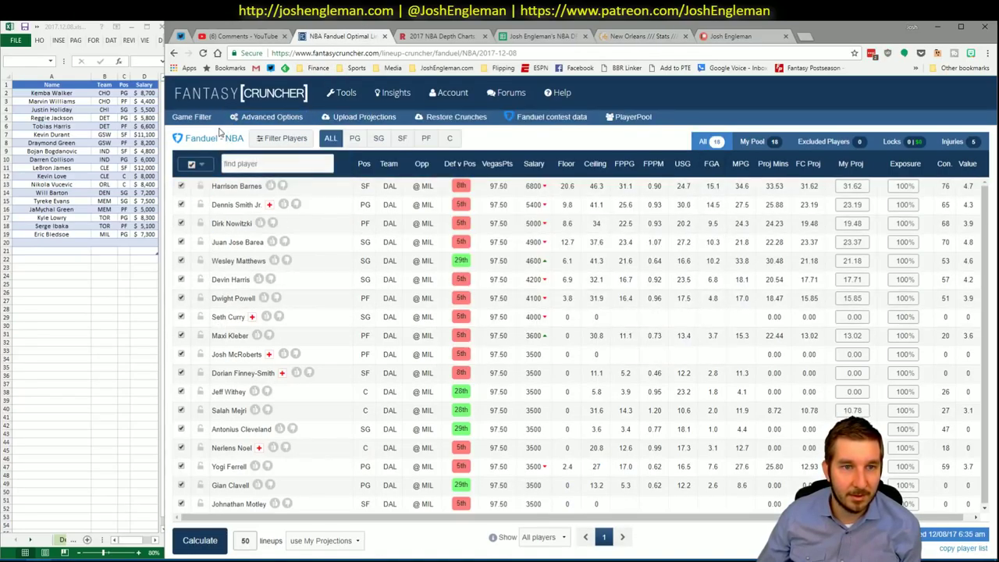
left_click(193, 114)
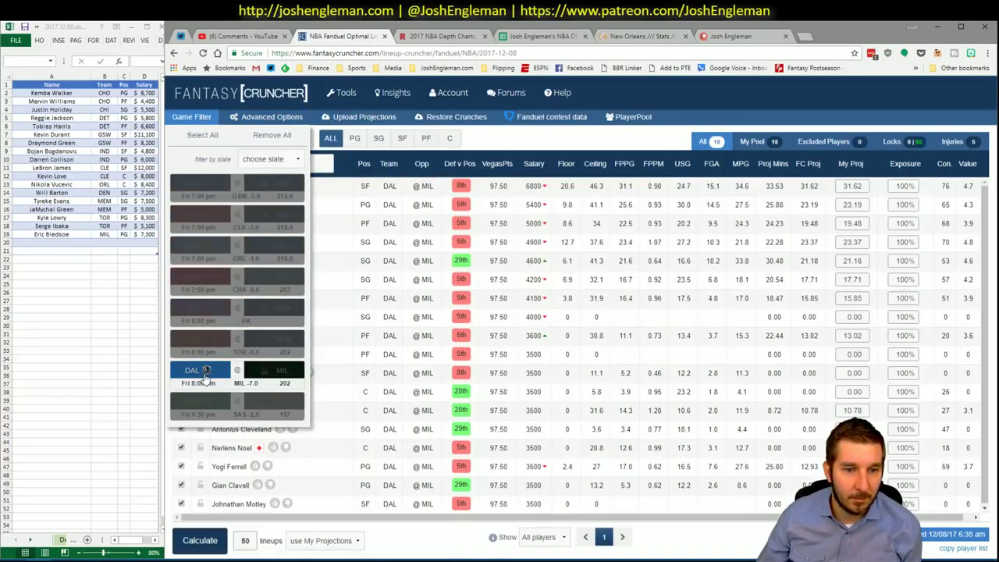
left_click(392, 279)
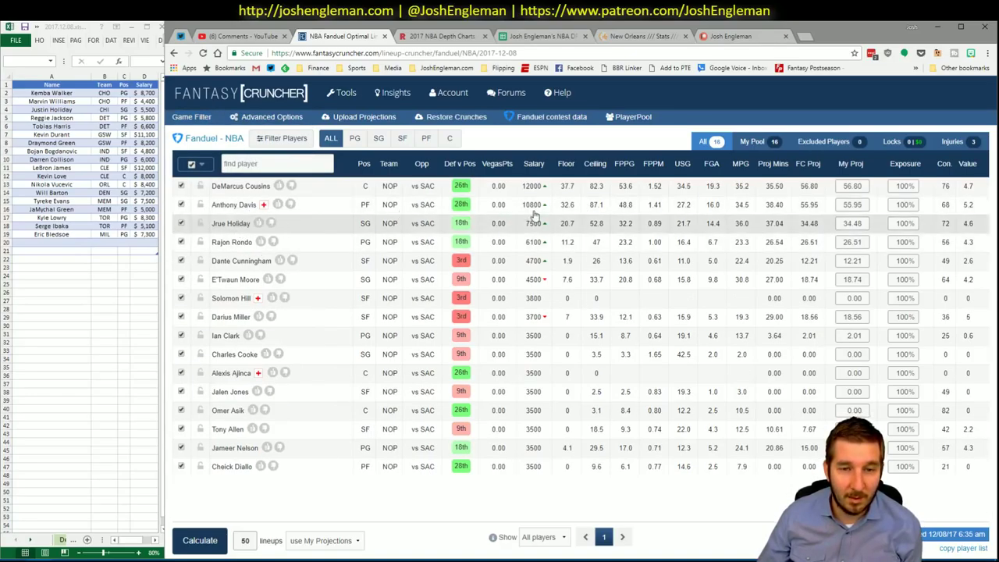
- Review DeMarcus Cousins' news and game log in FantasyCruncher, and go back to the Cleaning the Glass page
left_click(236, 224)
left_click(879, 250)
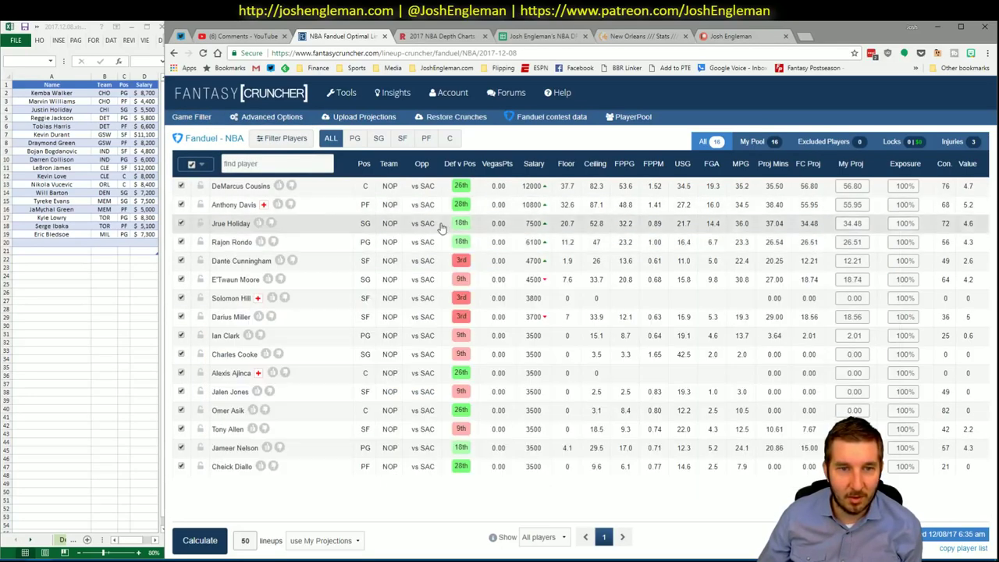
left_click(250, 188)
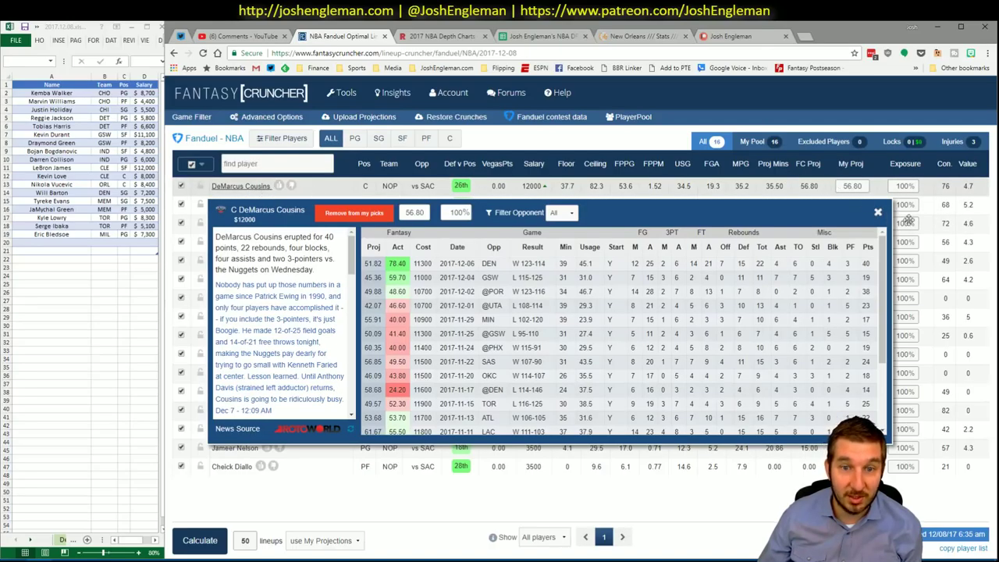
left_click(882, 213)
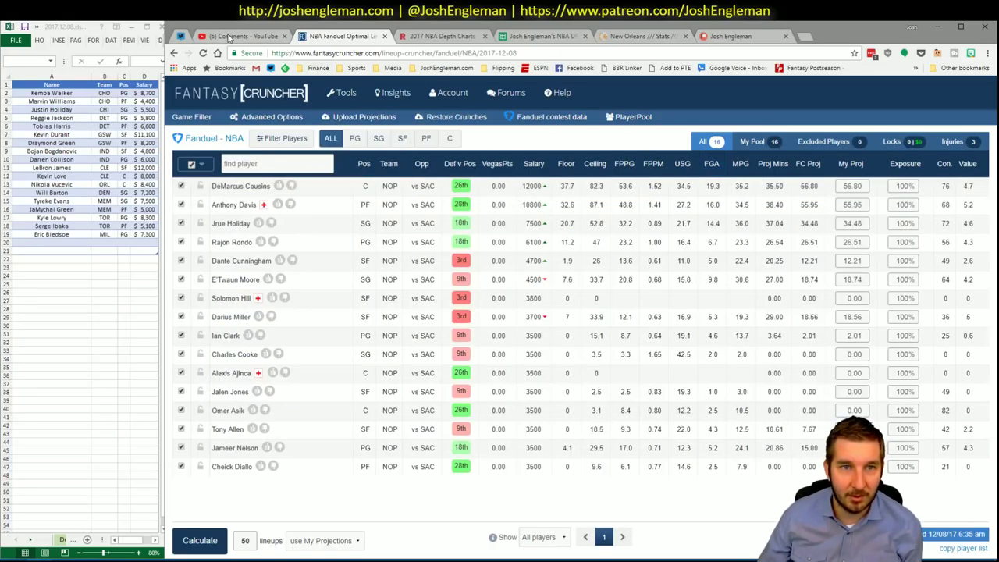
left_click(234, 36)
left_click(341, 36)
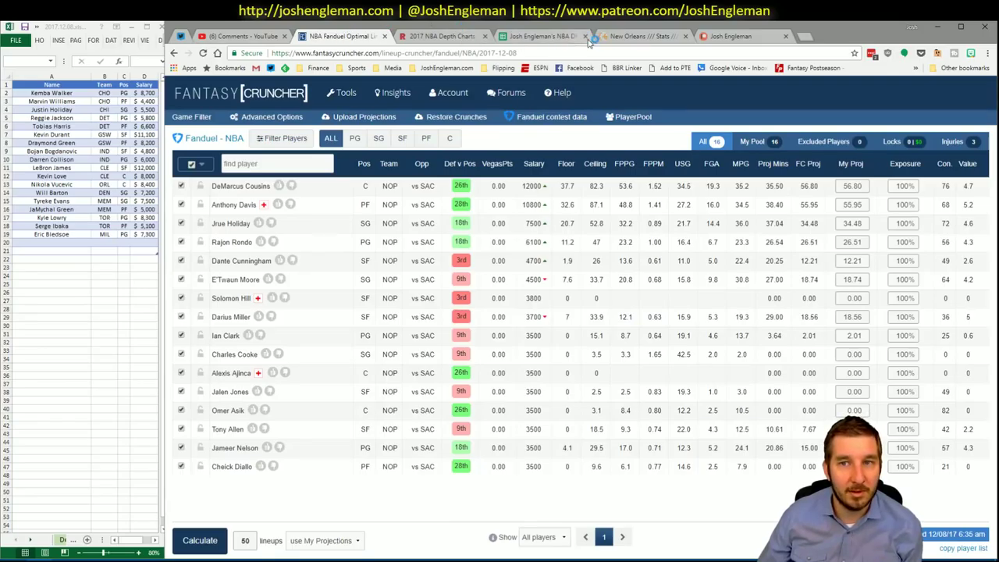
left_click(654, 36)
- Return to the workbook and add DeMarcus Cousins to the shortlist in row 20
key("alt+Tab")
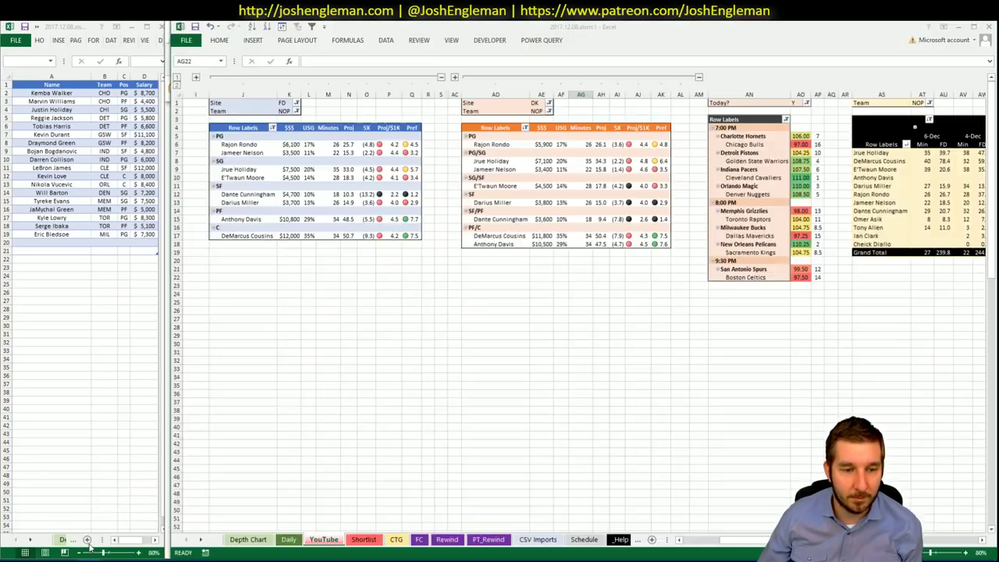
left_click(308, 369)
left_click(82, 242)
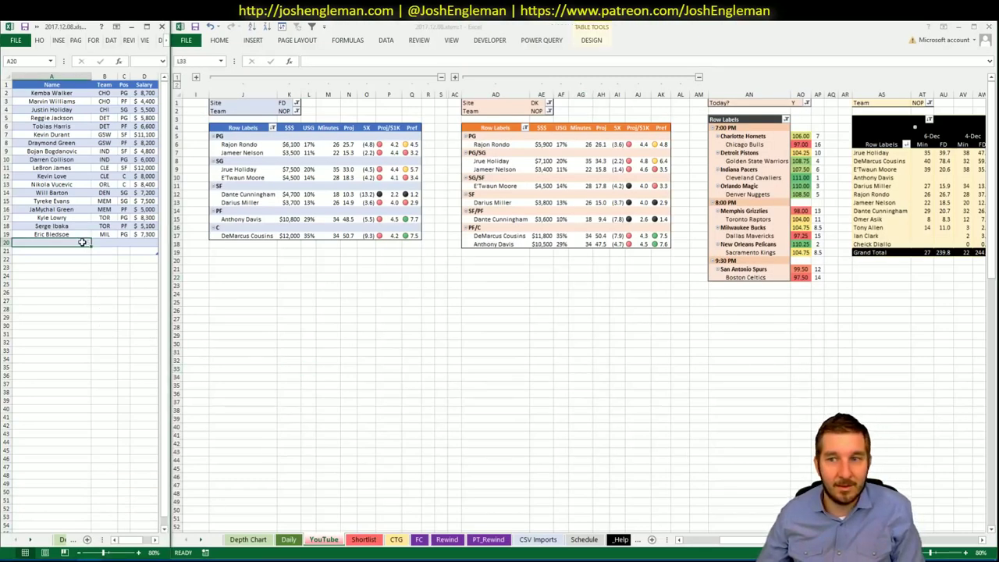
type("De")
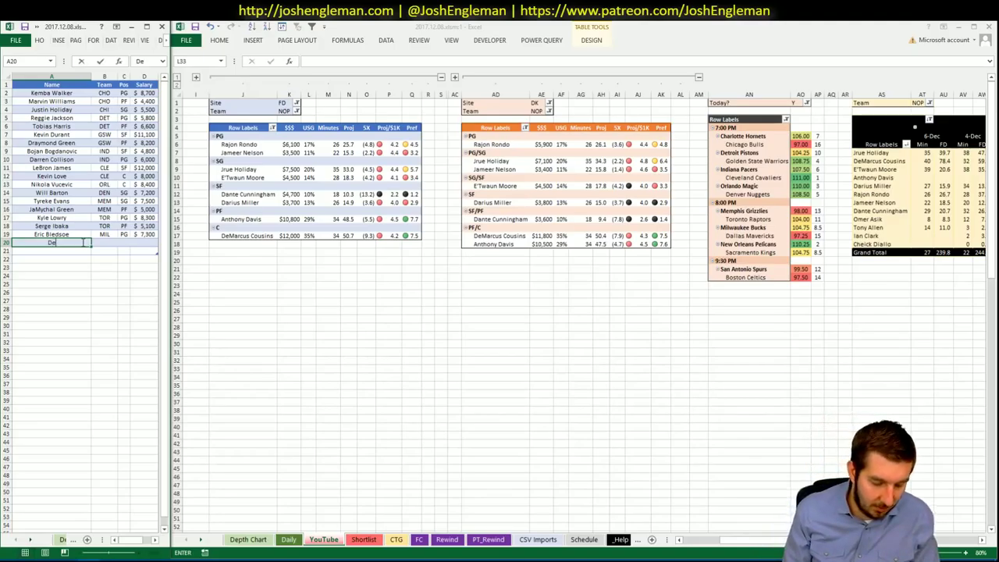
type("Marcus COusins")
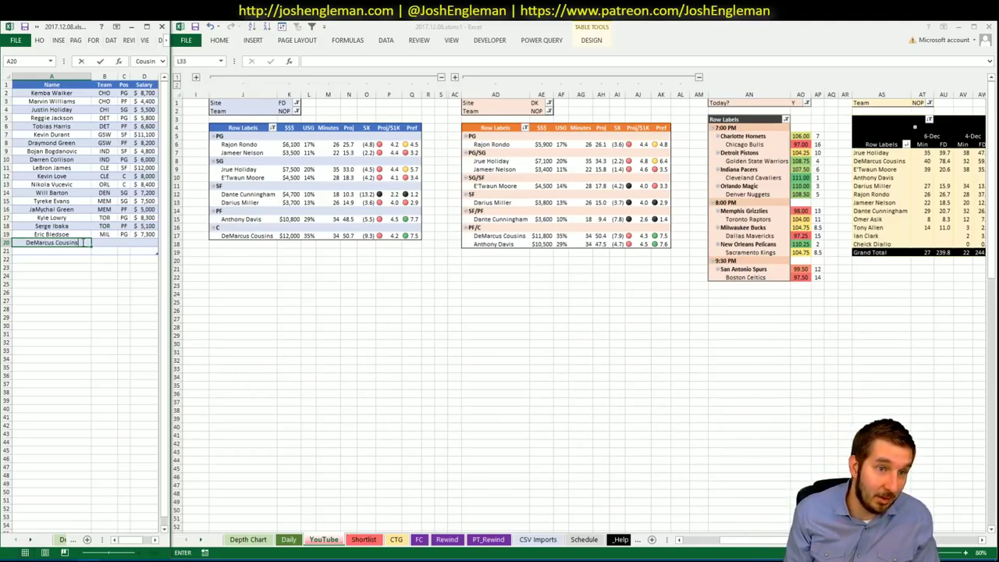
key("Return")
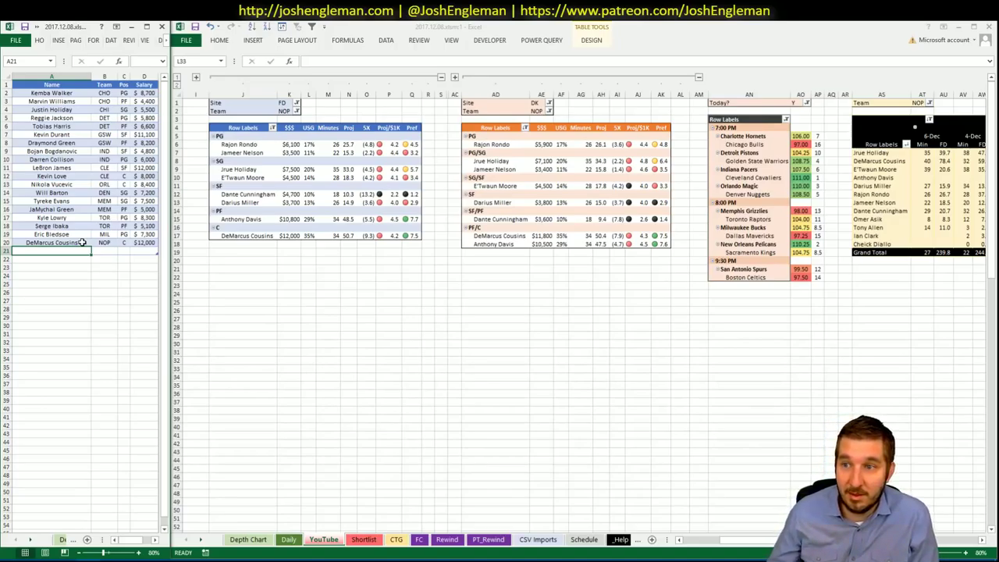
- Examine the New Orleans projections and recent games on the YouTube sheet and Rajon Rondo's rim frequency on the CTG sheet
left_click_drag(725, 540, 702, 539)
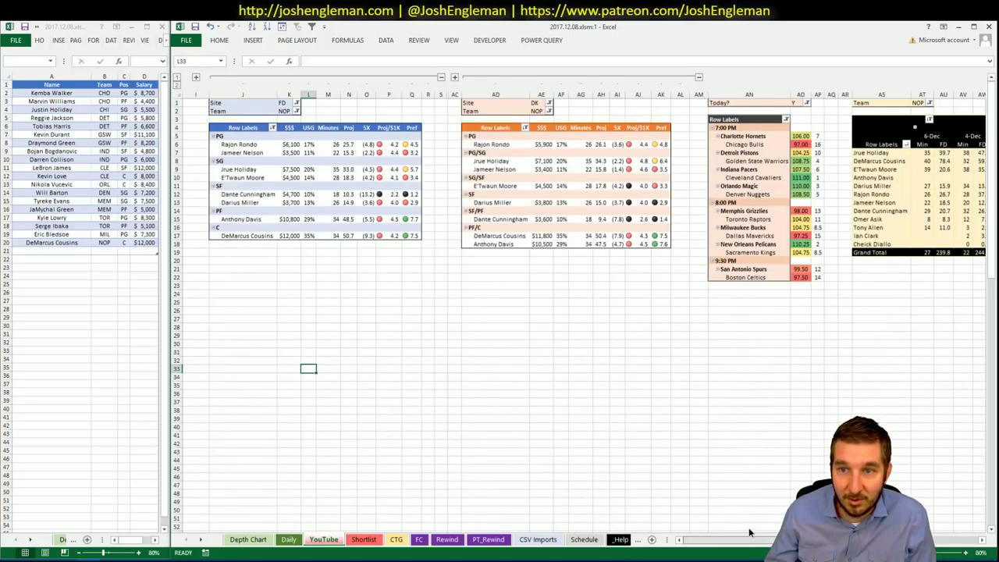
left_click(679, 427)
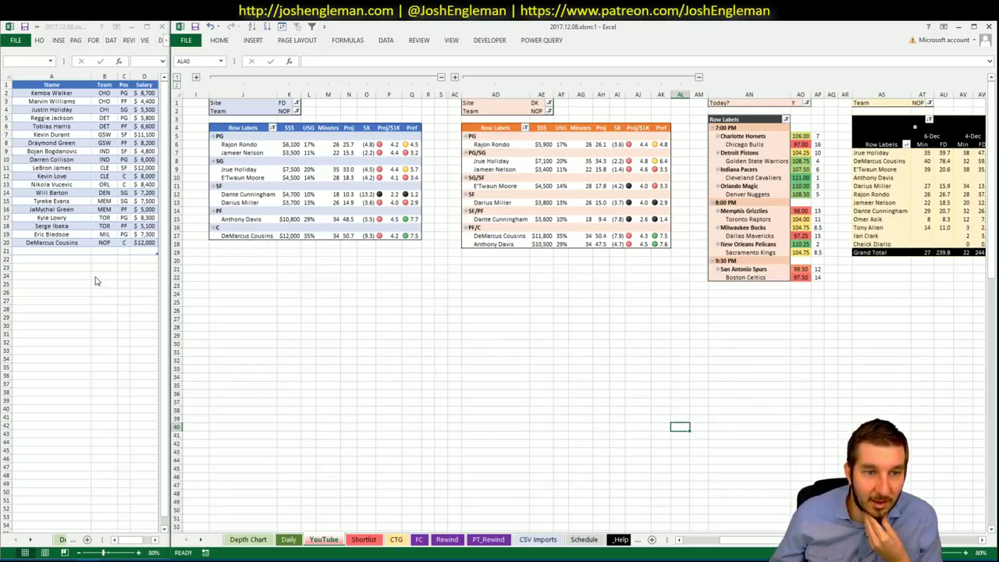
left_click(446, 326)
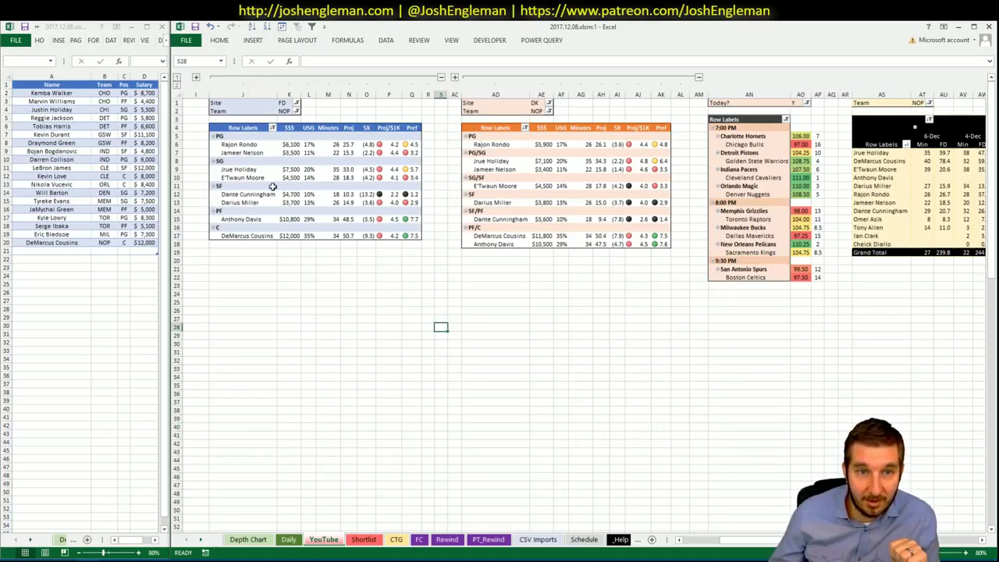
left_click_drag(738, 540, 780, 539)
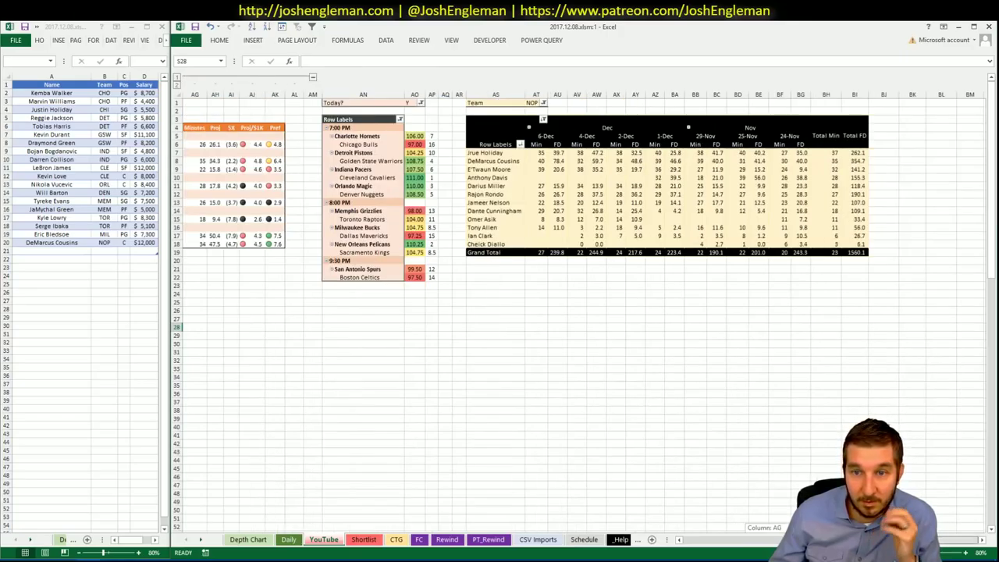
key("ctrl+Page_Down")
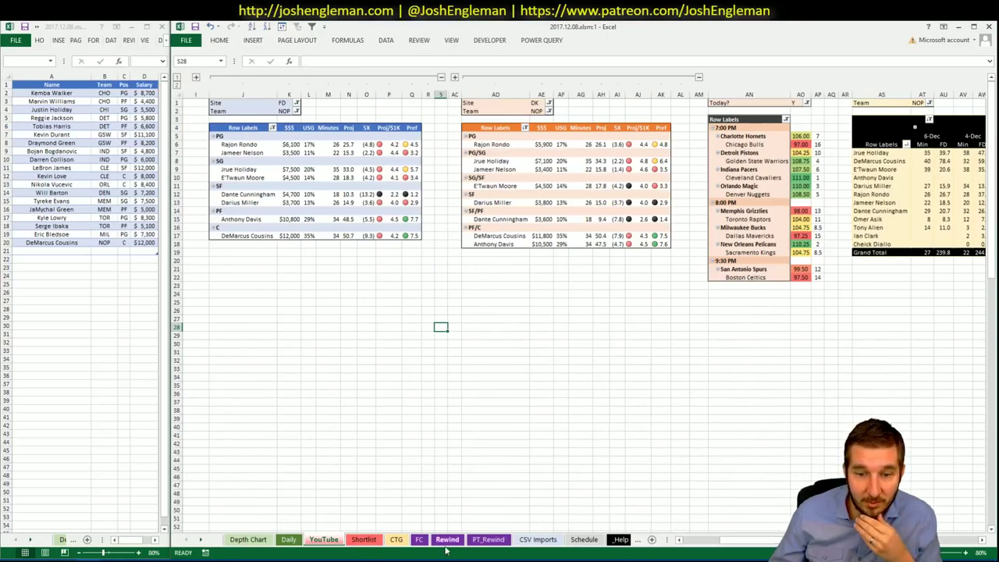
left_click(396, 539)
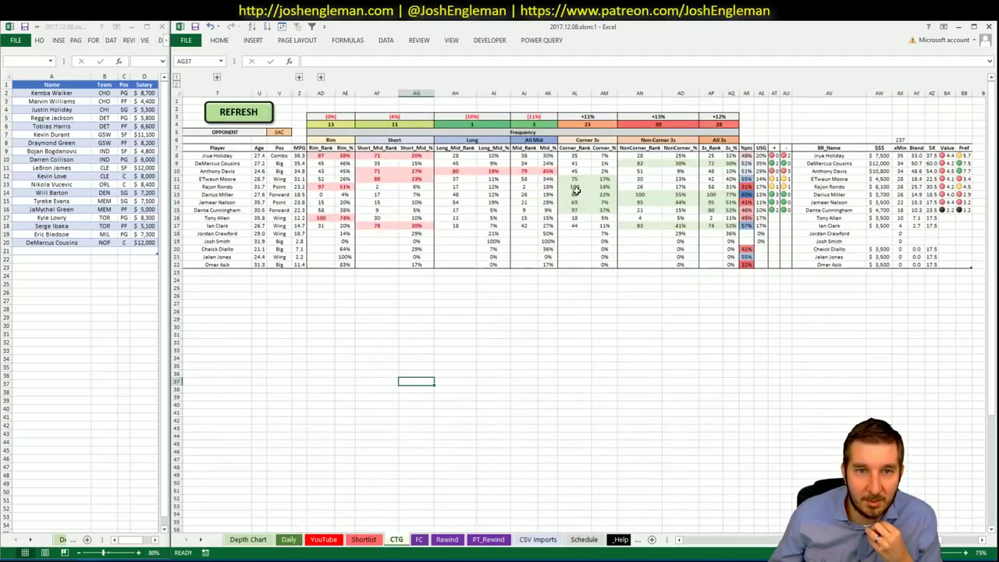
left_click(342, 188)
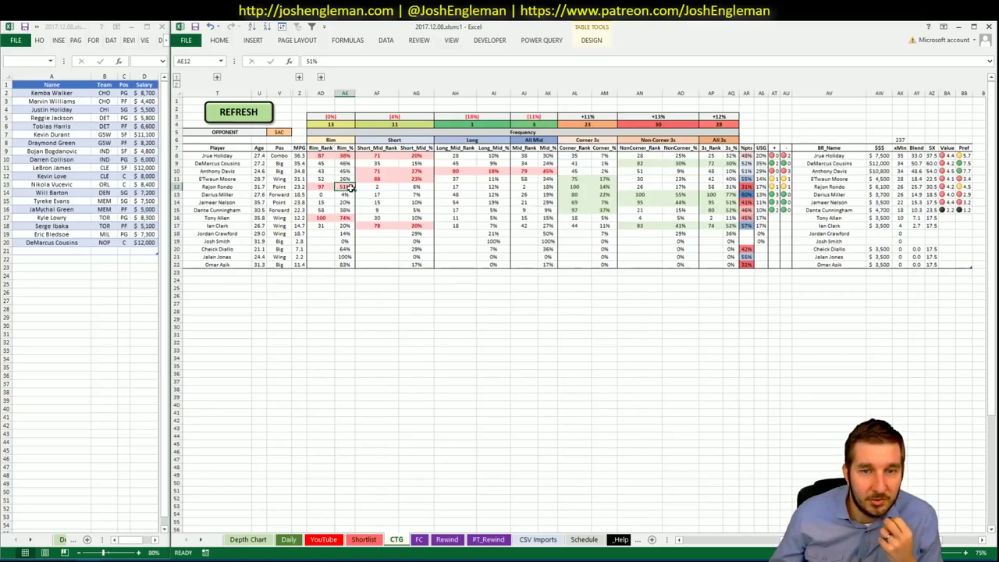
left_click(324, 540)
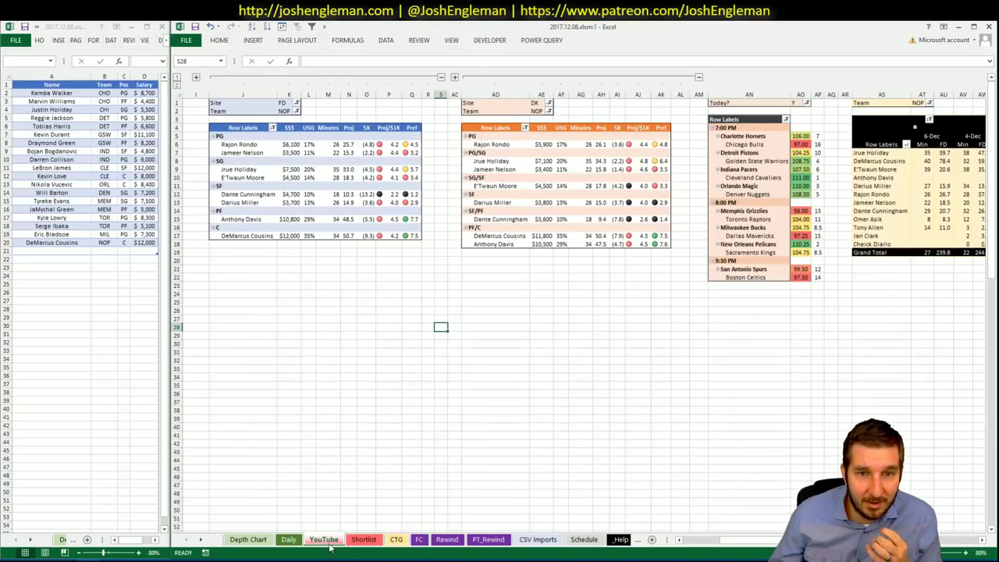
- Add Rajon Rondo to the shortlist in row 21
left_click(67, 251)
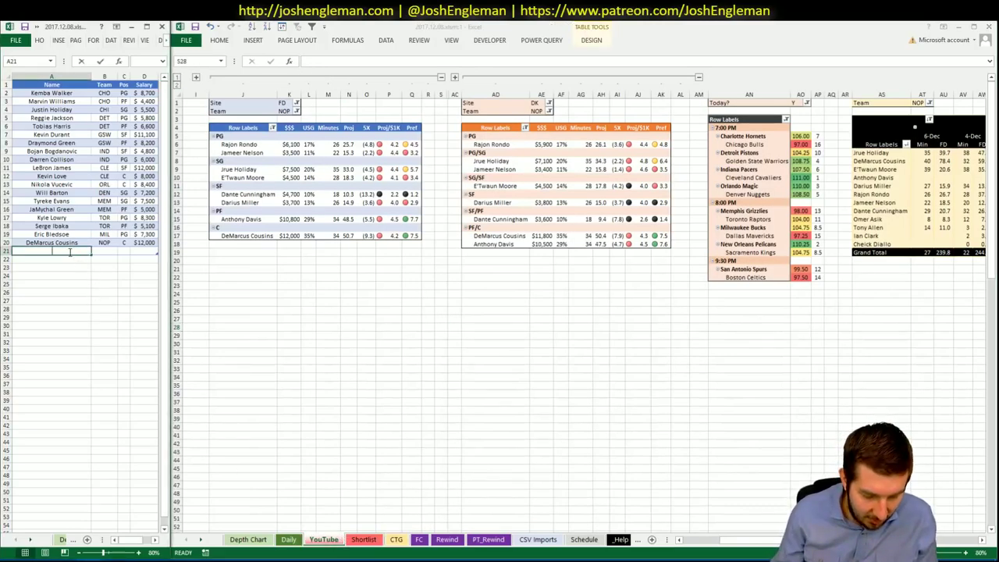
type("Rajon Rondo")
key("Return")
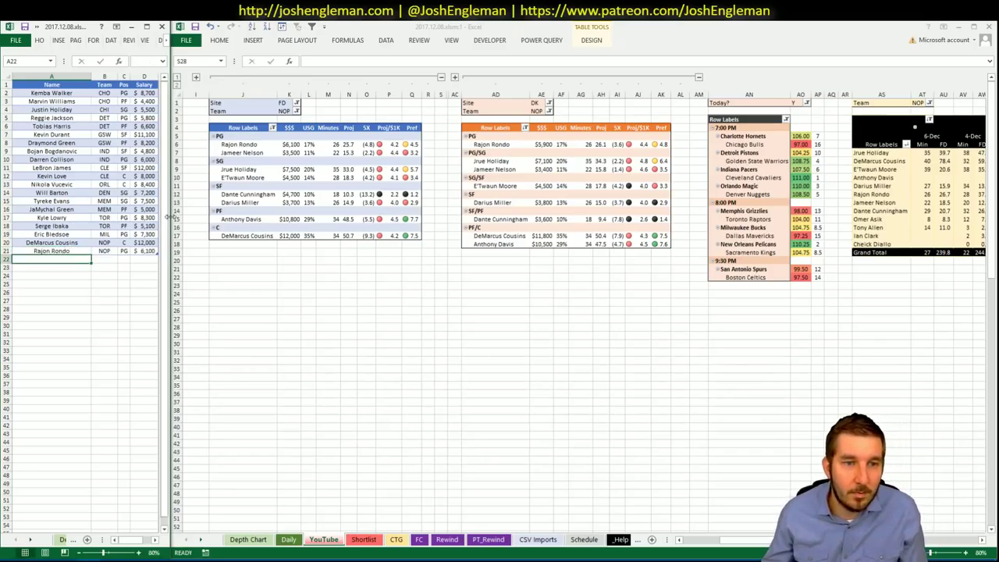
- Set the Team filters of the FD, DK and recent-games pivot tables on the YouTube sheet to SAC
left_click(286, 107)
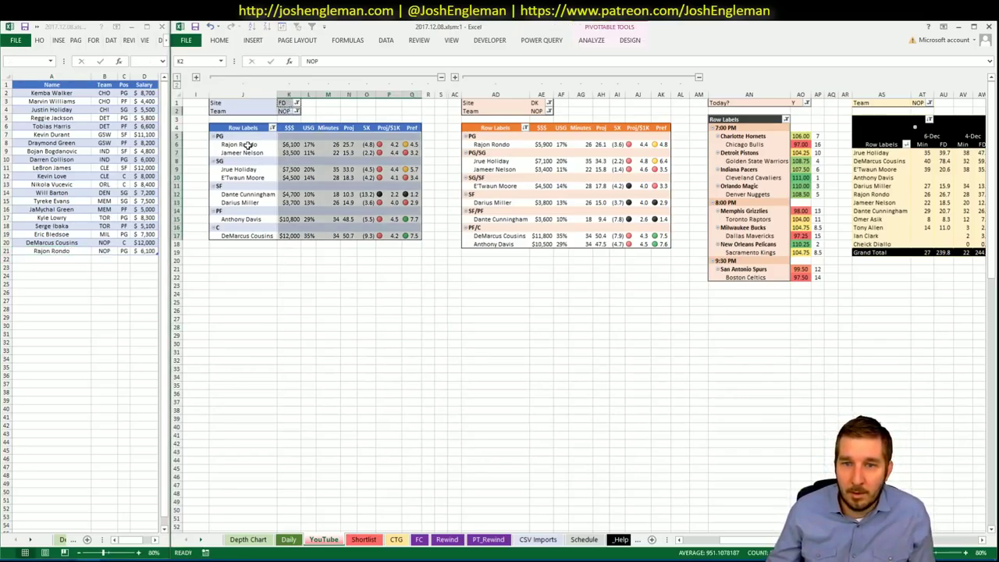
left_click(285, 111)
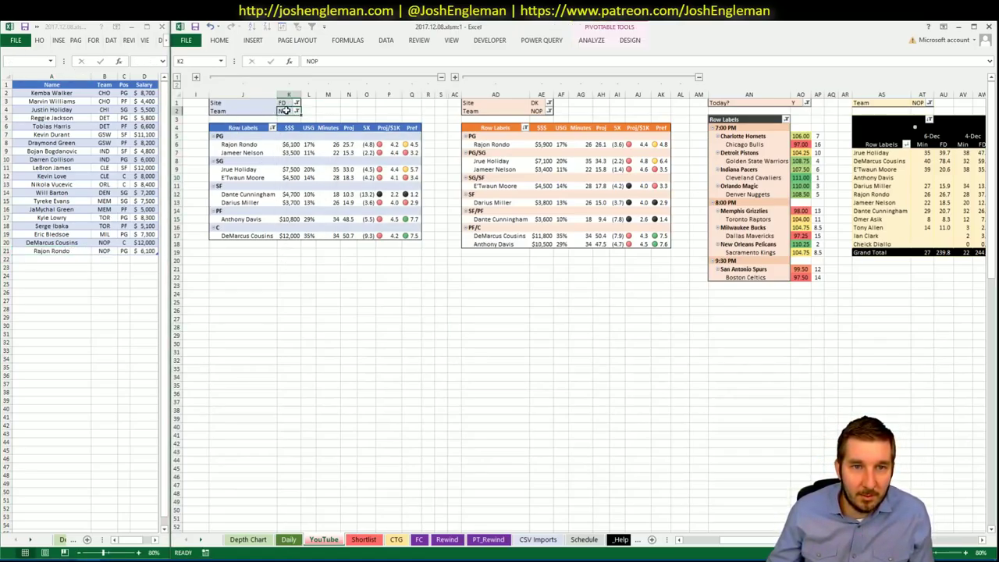
left_click(534, 111)
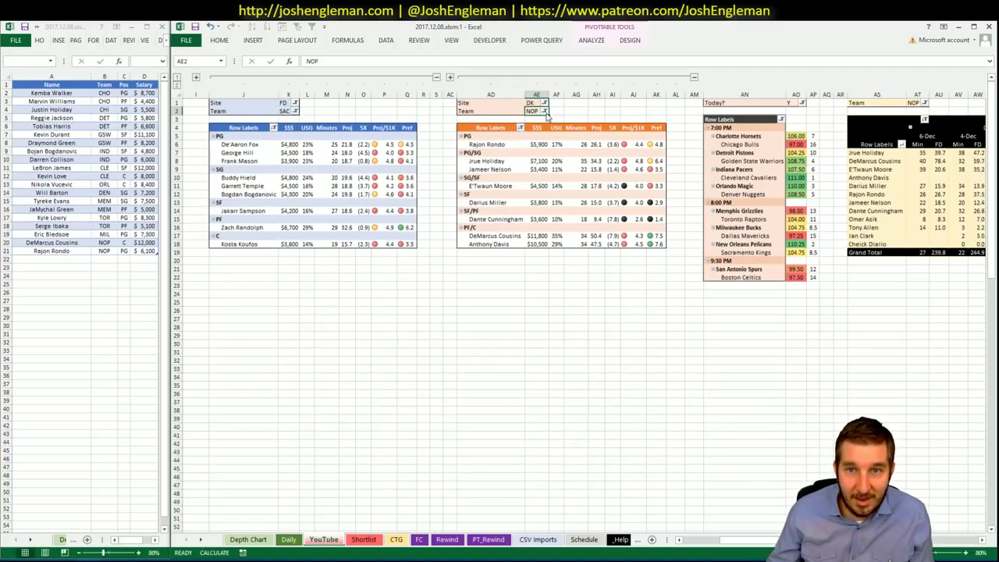
type("SAC")
left_click(909, 106)
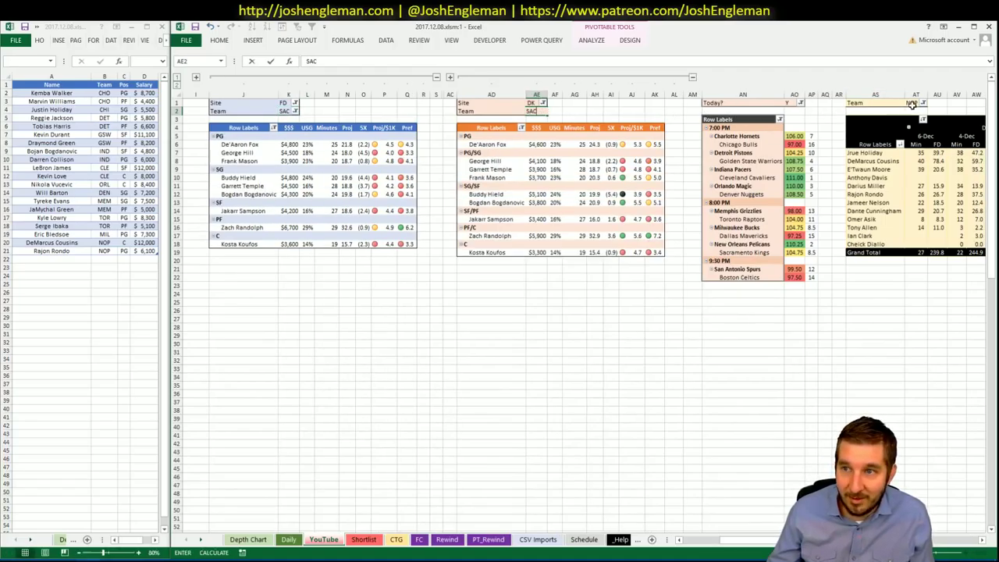
type("SAC")
key("ctrl+Return")
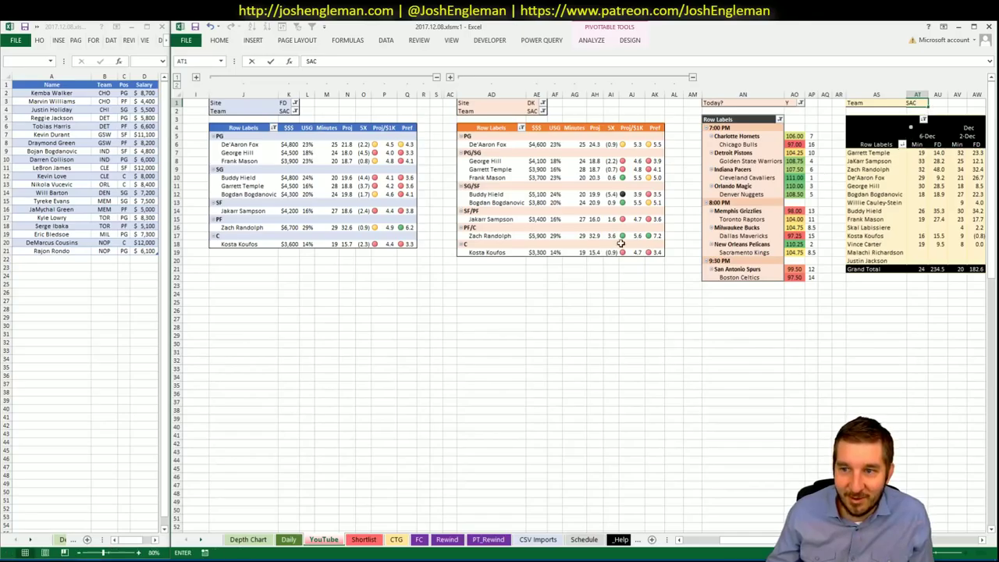
left_click(936, 109)
- Switch to Cleaning the Glass in the browser, search for "kings" and open the Sacramento Kings' stats
key("alt+Tab")
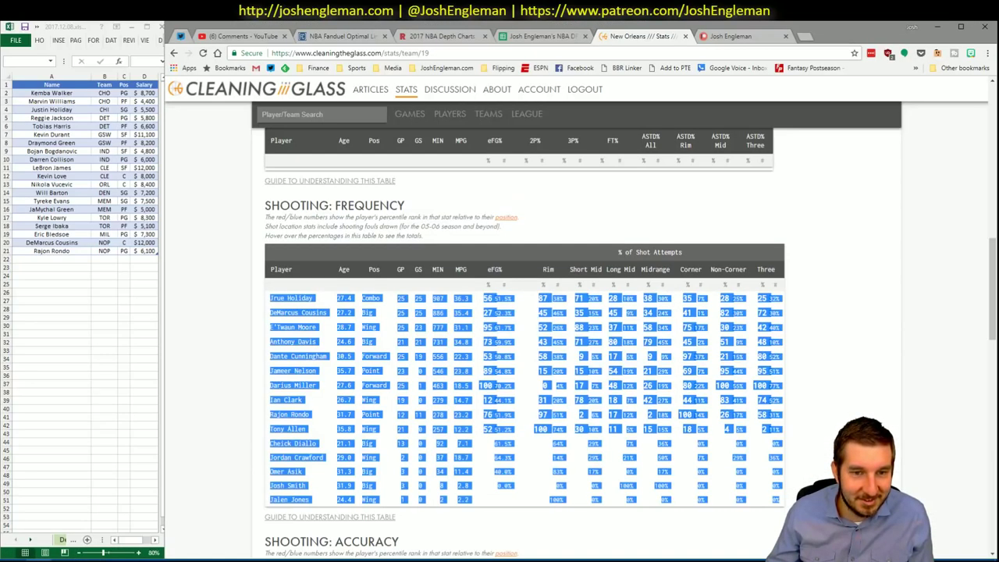
left_click(335, 114)
type("kings")
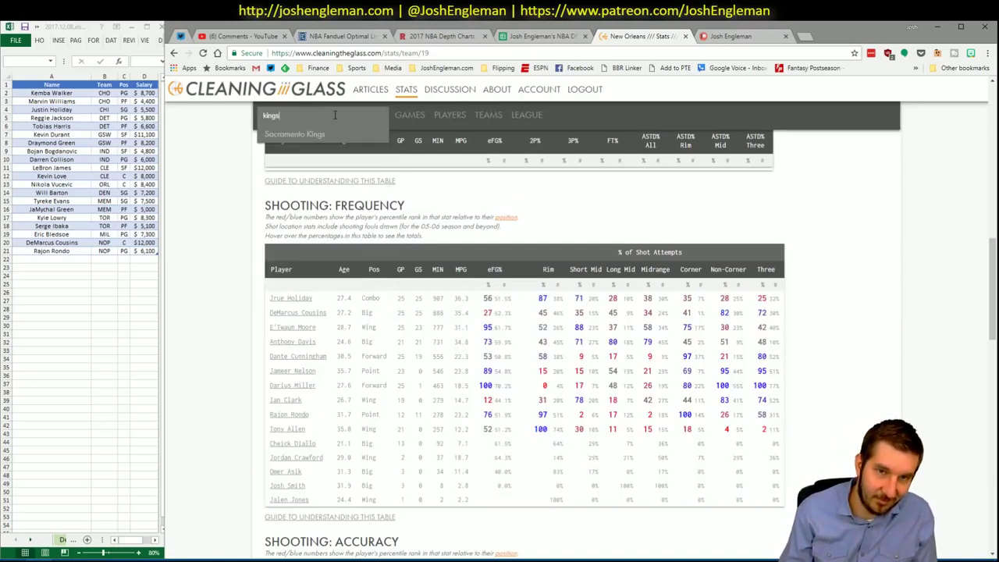
left_click(328, 137)
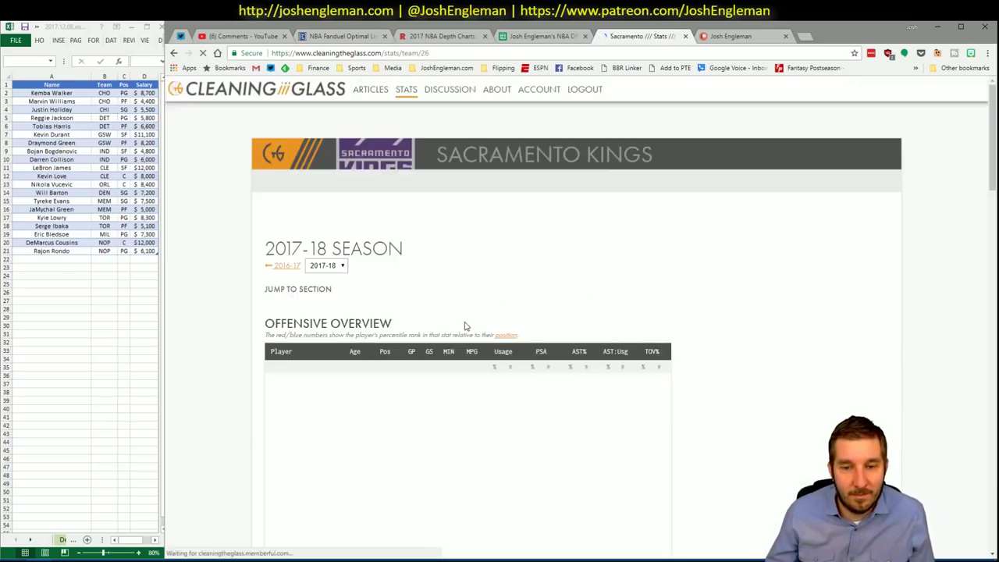
- Copy the Kings' Shooting: Frequency player rows from Cleaning the Glass and refresh the workbook's CTG sheet with them
left_click(401, 301)
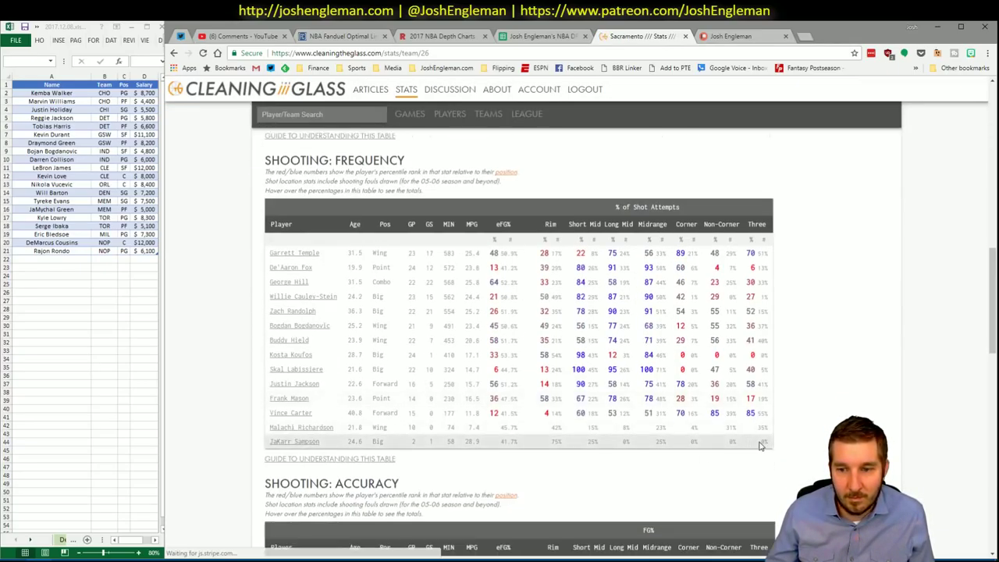
left_click_drag(770, 444, 268, 261)
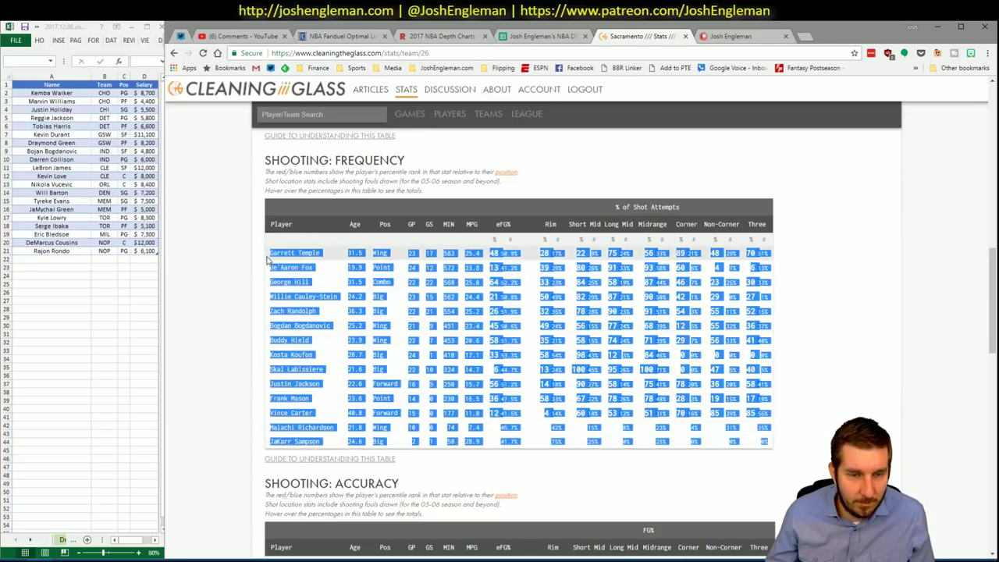
left_click(55, 521)
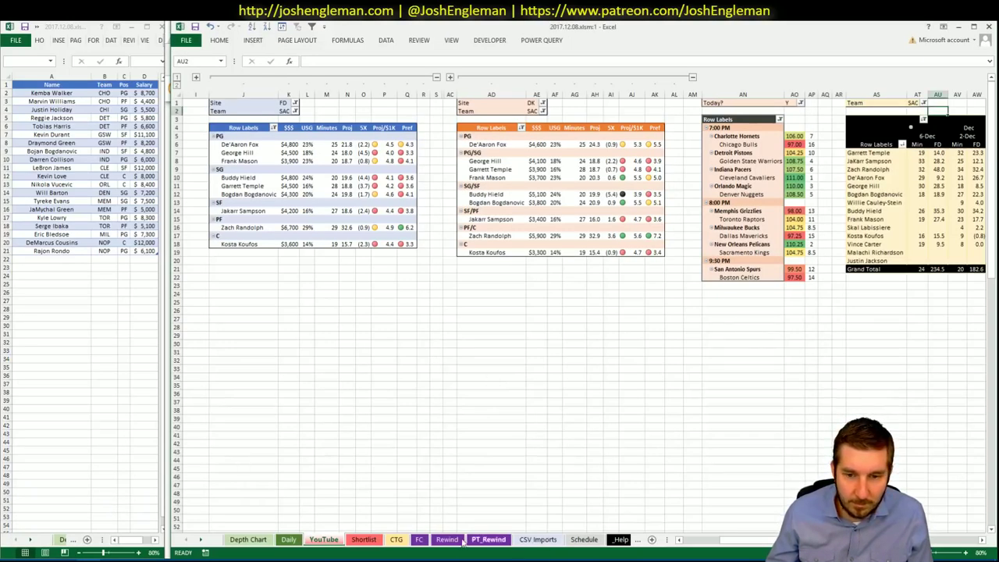
left_click(396, 540)
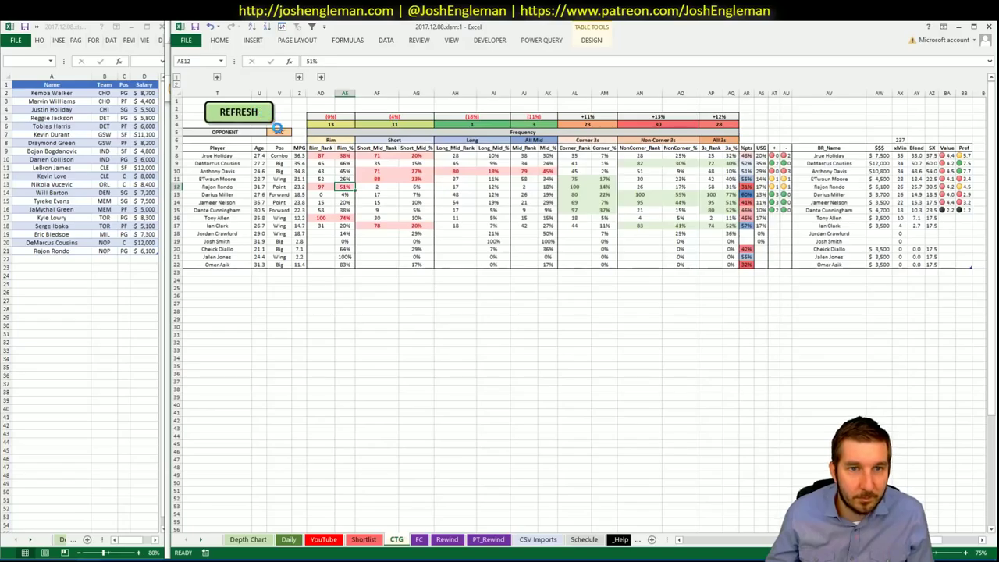
- Set the opponent on the CTG sheet to NOP
left_click(278, 131)
key("Delete")
type("N")
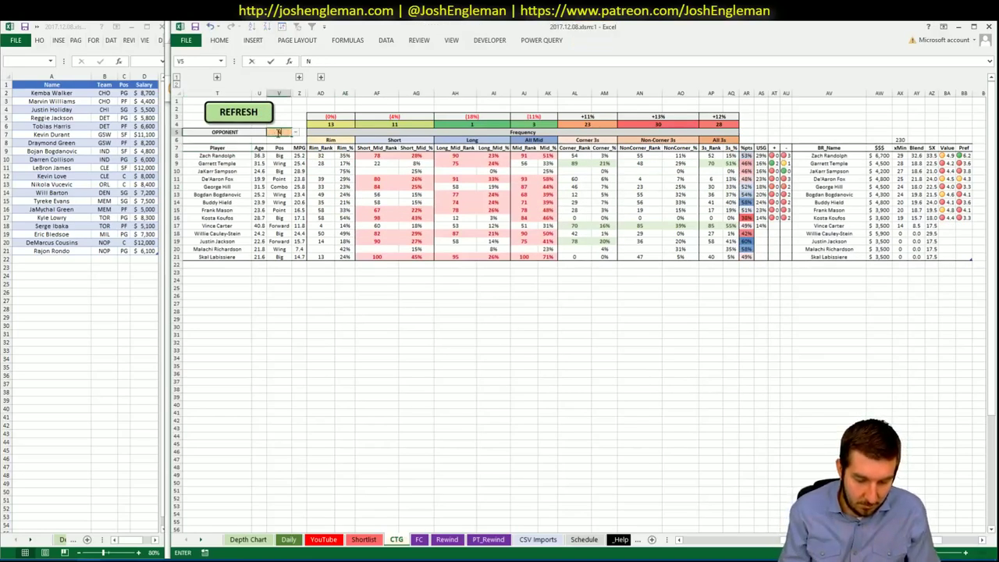
type("OP")
key("Return")
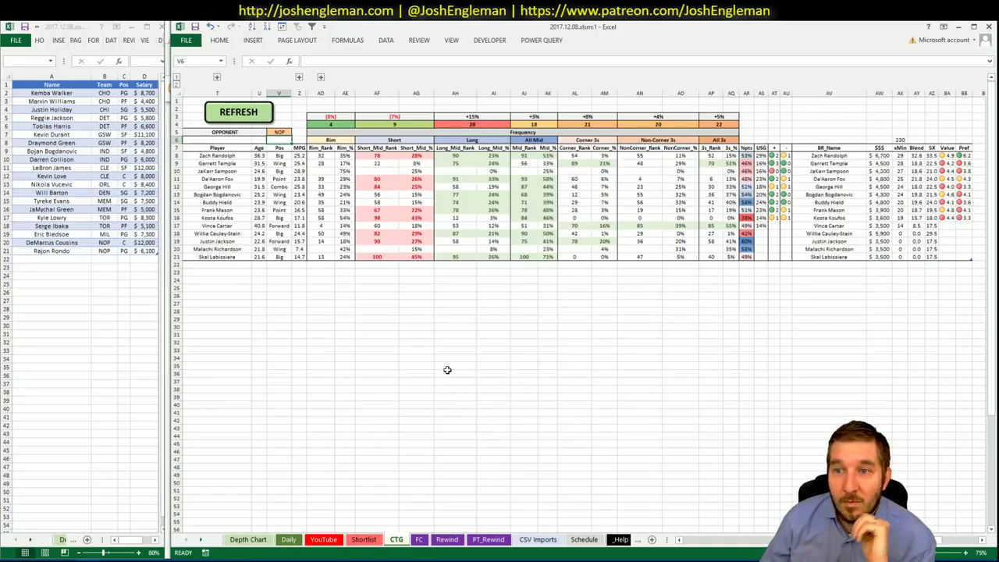
- Switch to FantasyCruncher in the browser and change the game filter from New Orleans to Sacramento players only
left_click(317, 540)
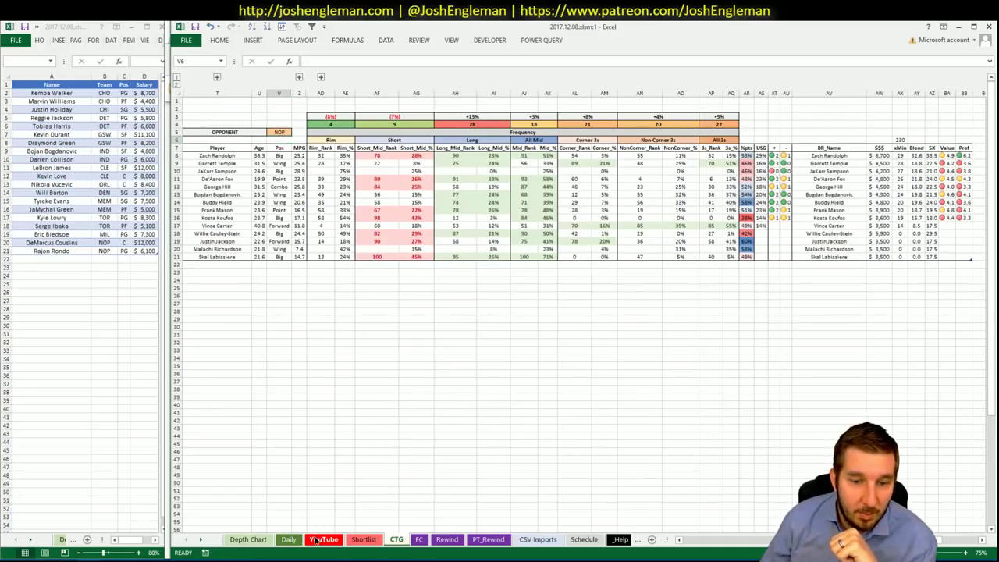
key("alt+Tab")
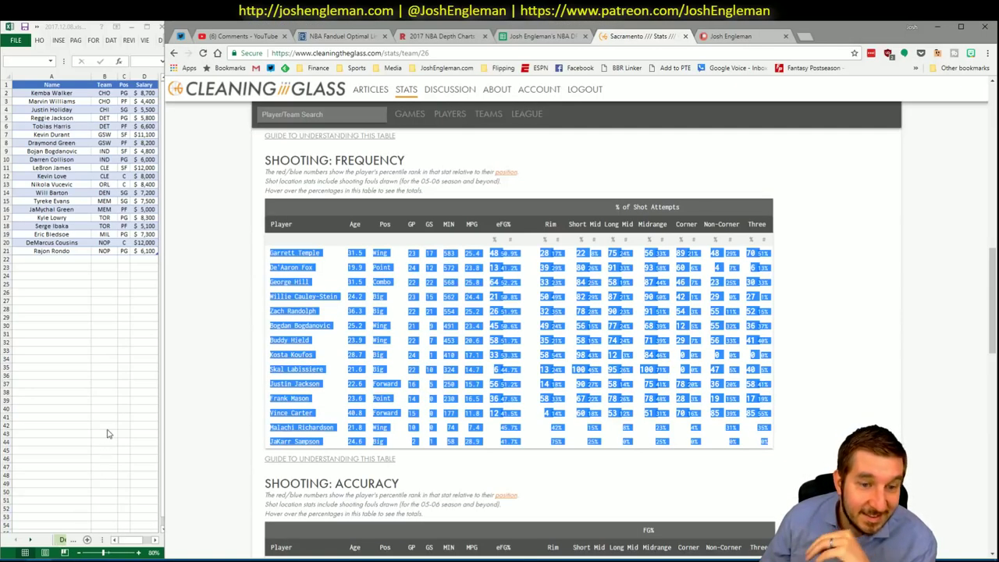
left_click(336, 36)
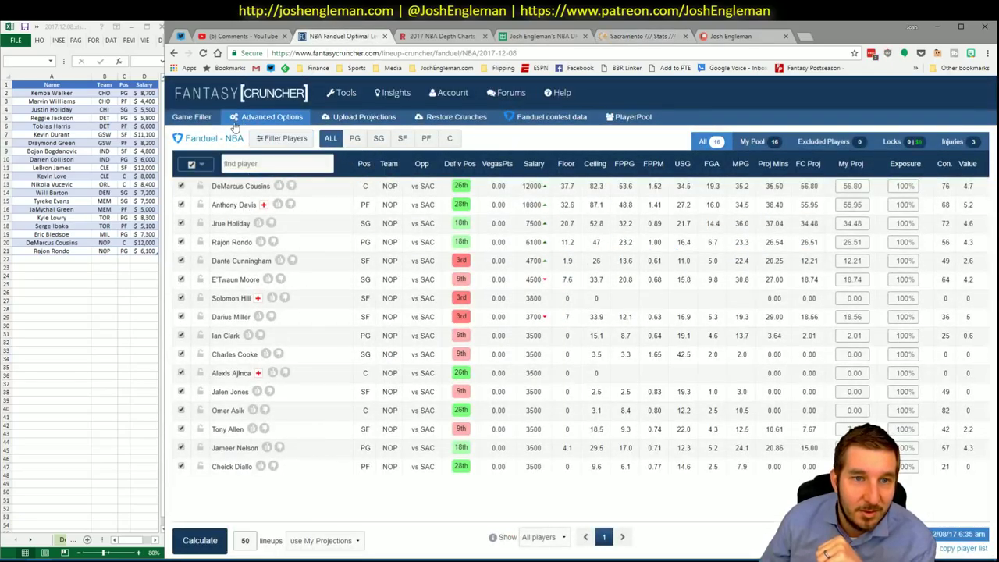
left_click(195, 117)
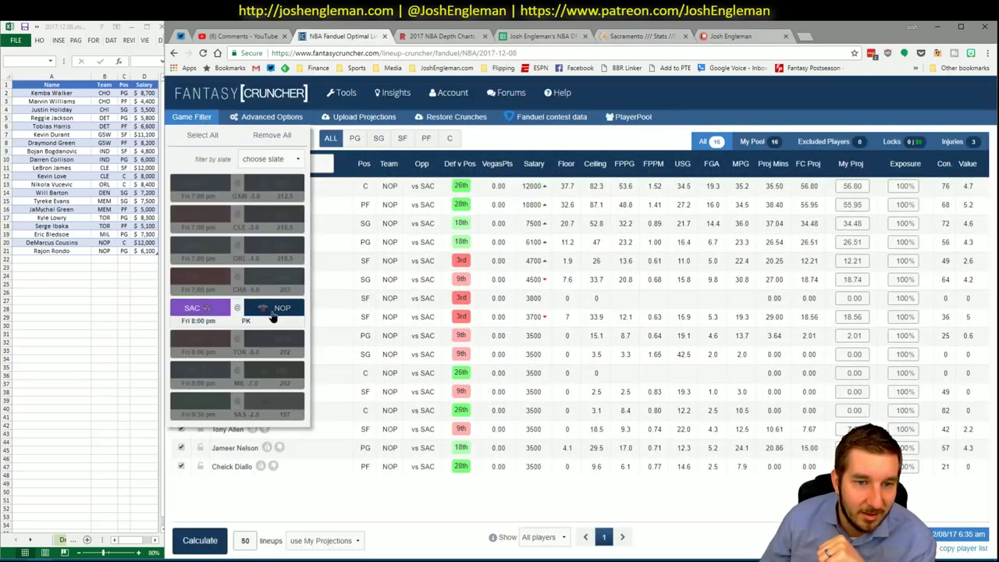
left_click(272, 315)
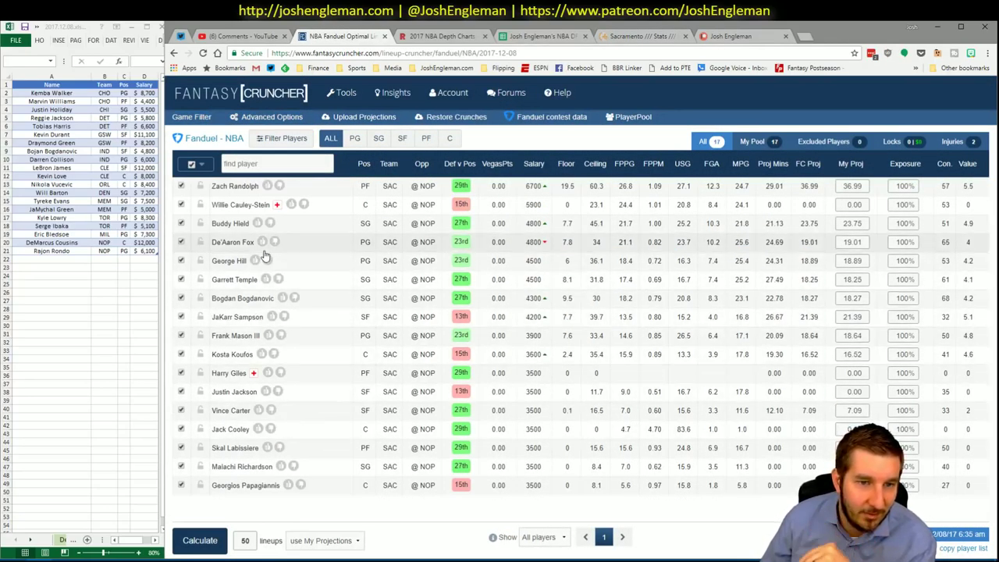
- Examine the game logs of JaKarr Sampson and Zach Randolph
left_click(242, 317)
left_click(875, 333)
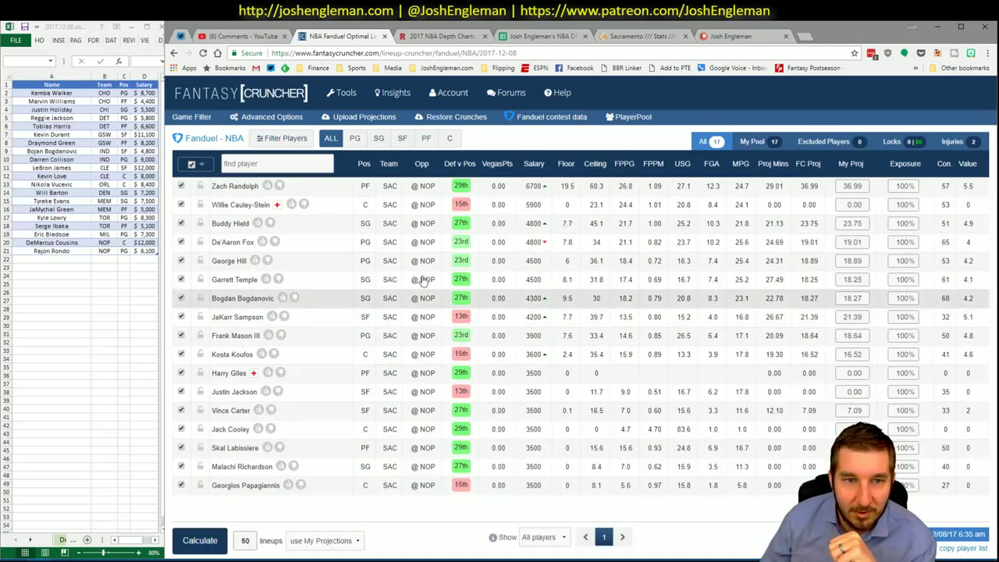
left_click(243, 187)
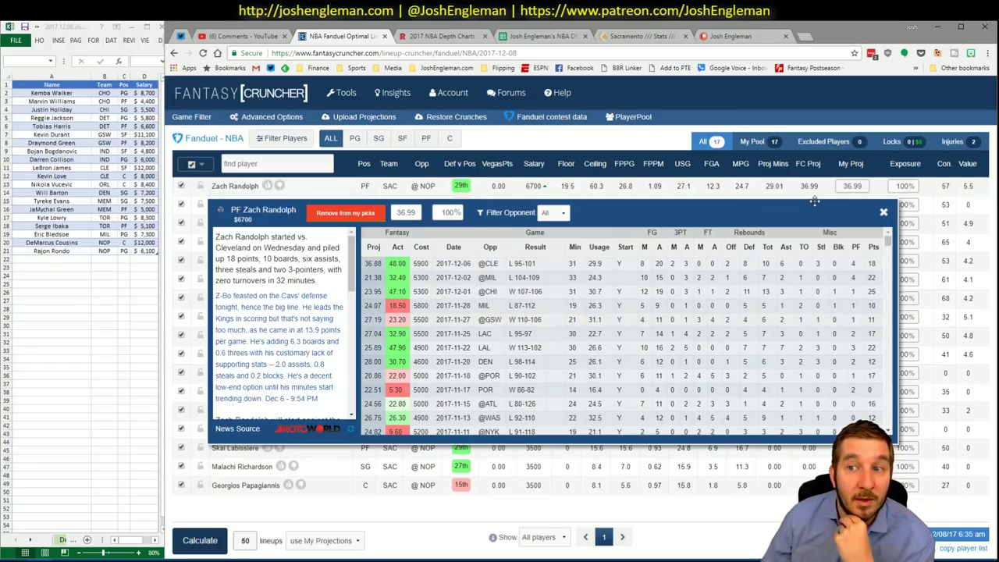
left_click(882, 214)
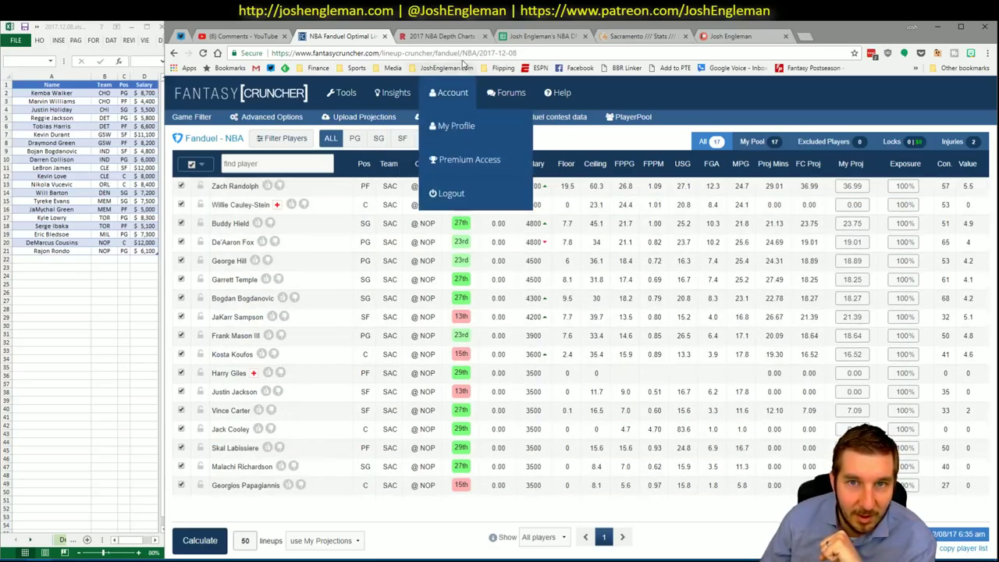
- Return to the Excel workbook and examine Sacramento's FD and DK projections and recent games on the YouTube sheet
mouse_move(118, 558)
left_click(58, 519)
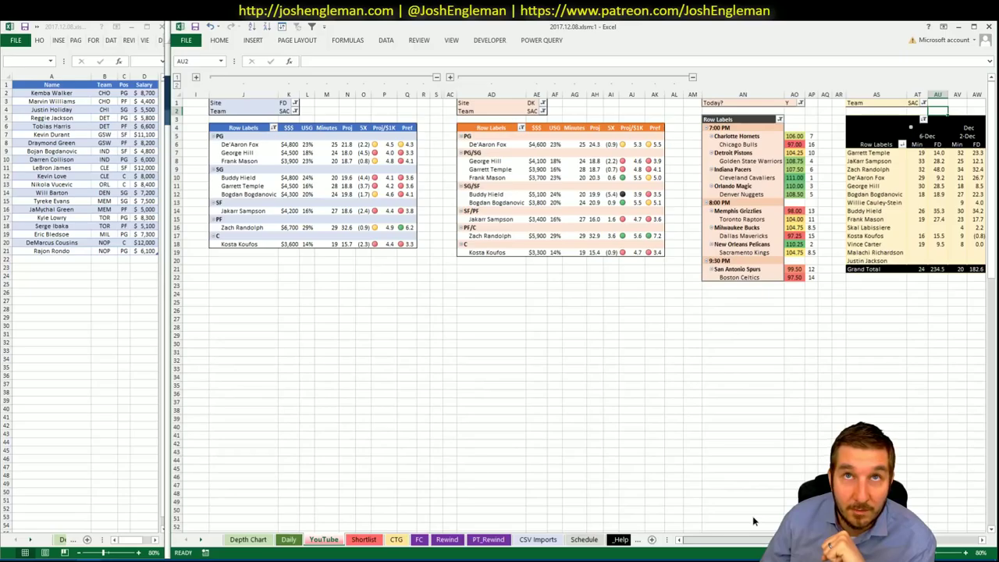
scroll(753, 521, "right", 8)
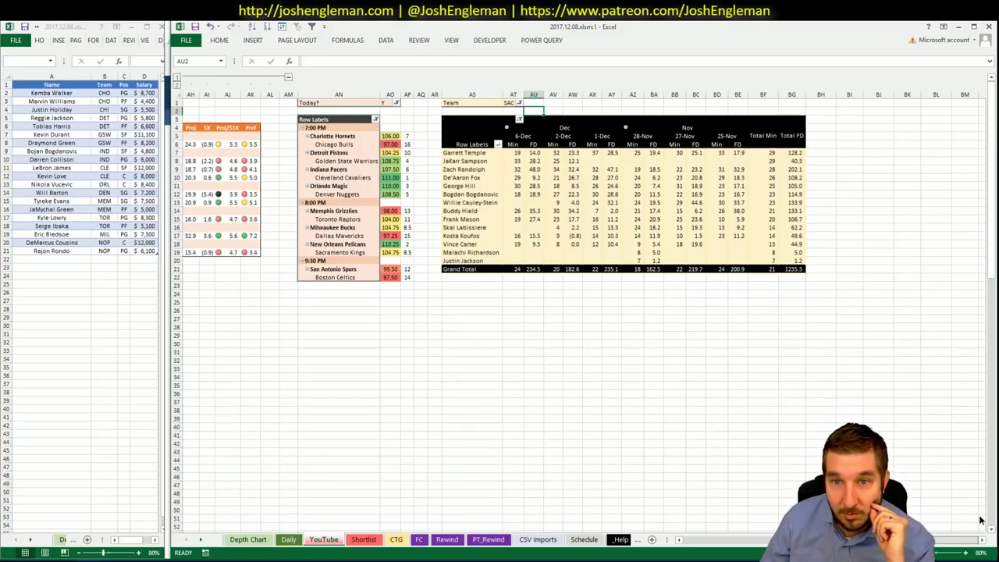
scroll(750, 481, "left", 8)
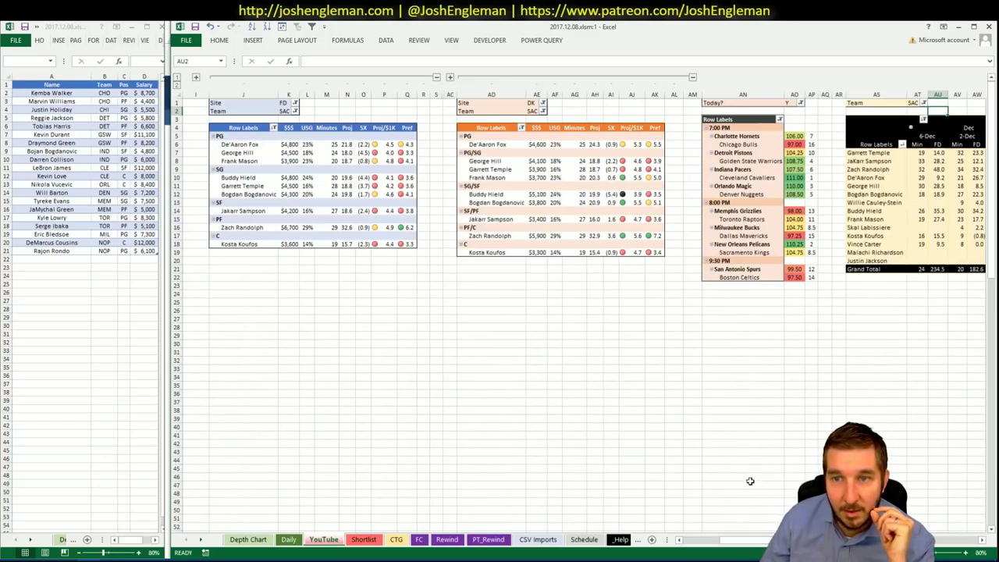
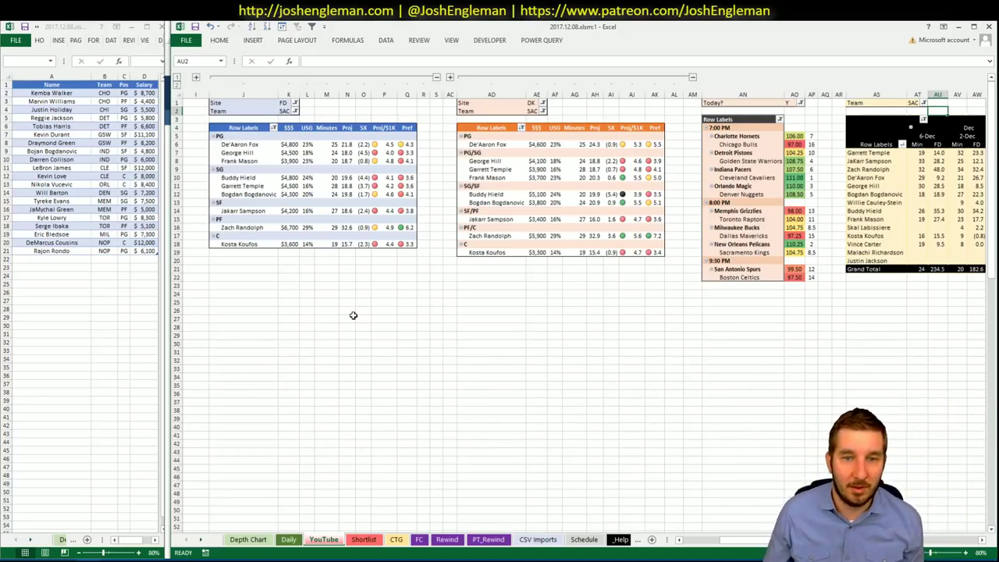
left_click(404, 260)
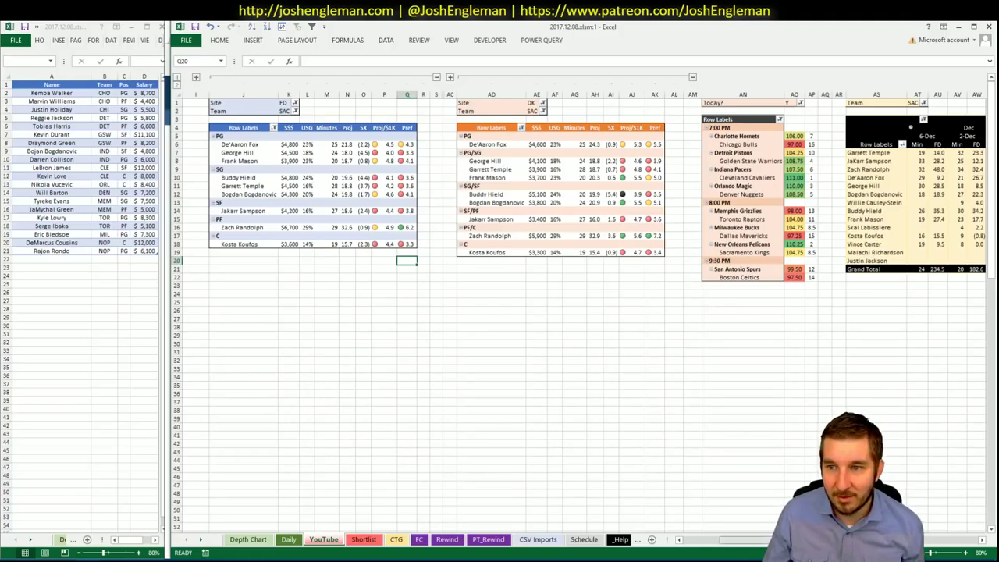
scroll(500, 312, "right", 5)
scroll(500, 312, "left", 5)
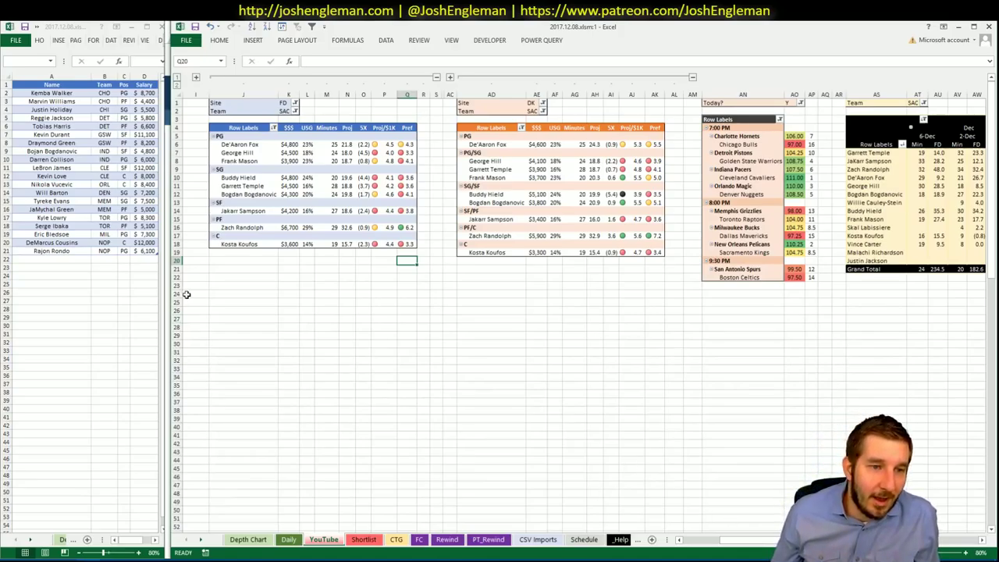
- Add Jakarr Sampson to the shortlist in row 22
left_click(72, 258)
type("Jakarr Sampson")
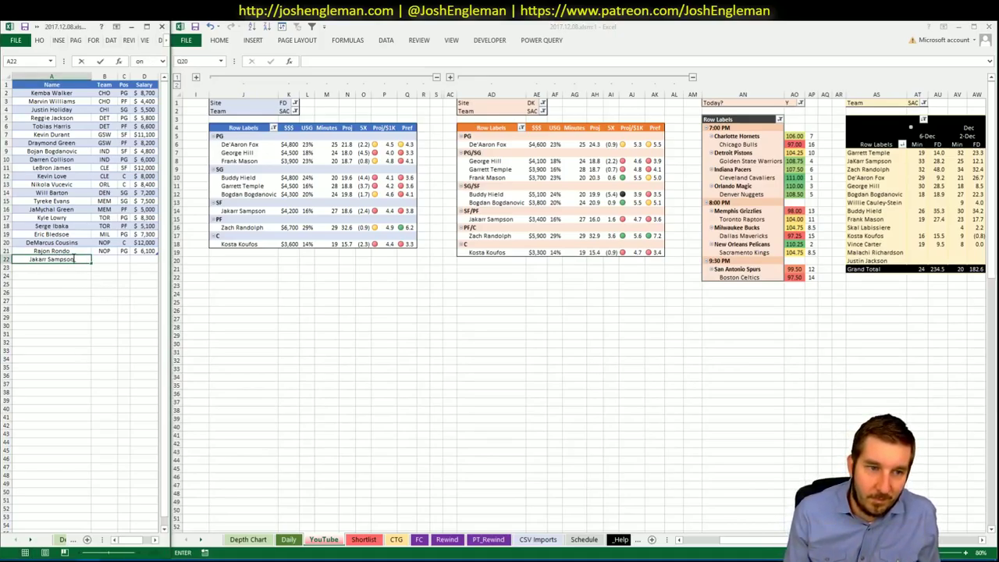
key("Return")
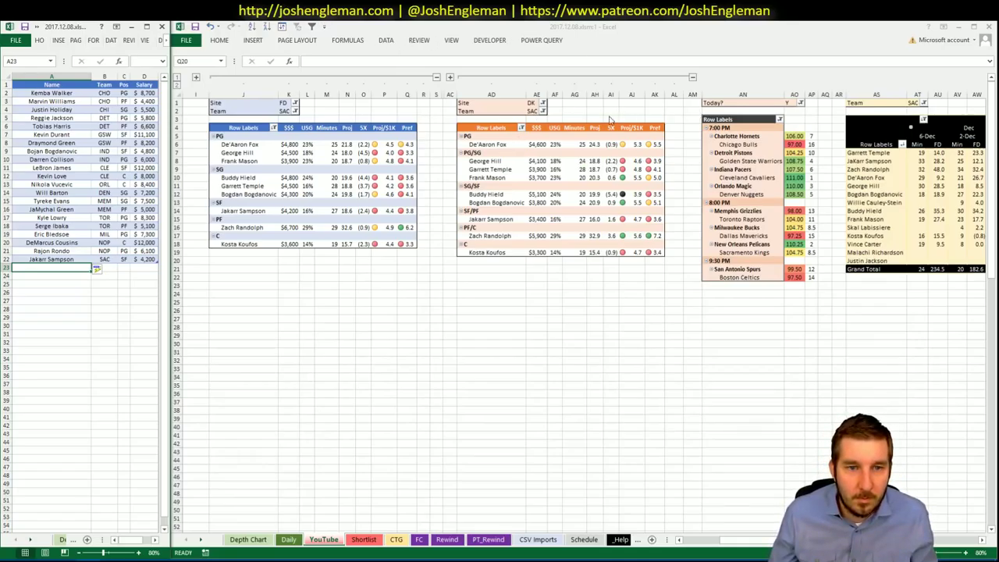
- Set the Team filters of the FD, DK and recent-games pivot tables on the YouTube sheet to SAS
key("alt+Tab")
left_click(278, 112)
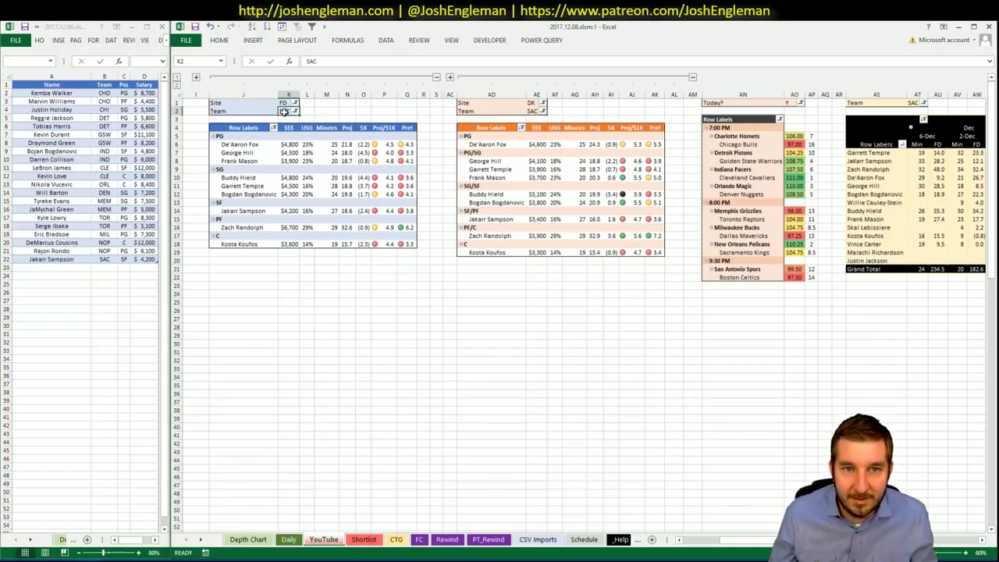
type("SA")
key("Return")
left_click(529, 110)
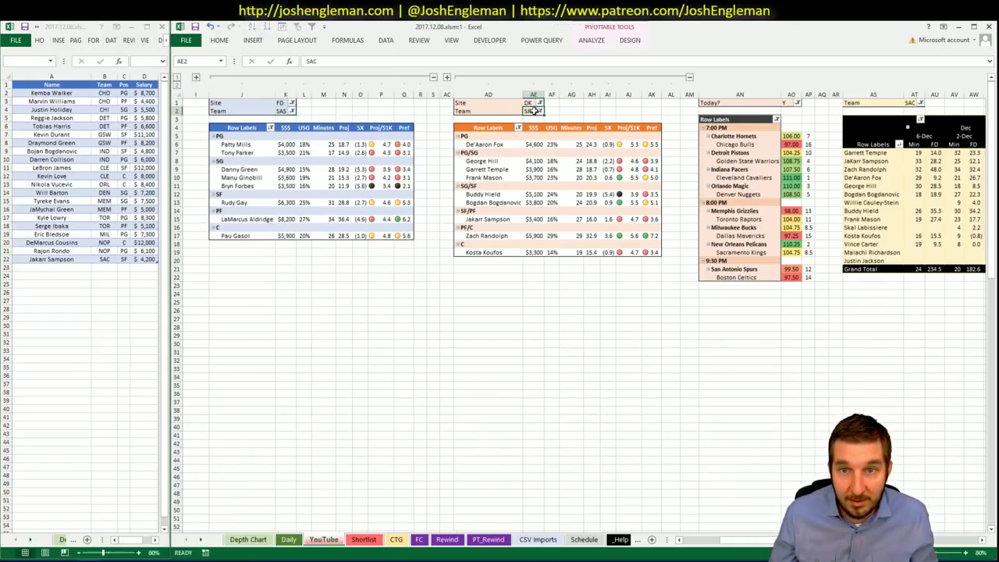
type("SAS")
key("Return")
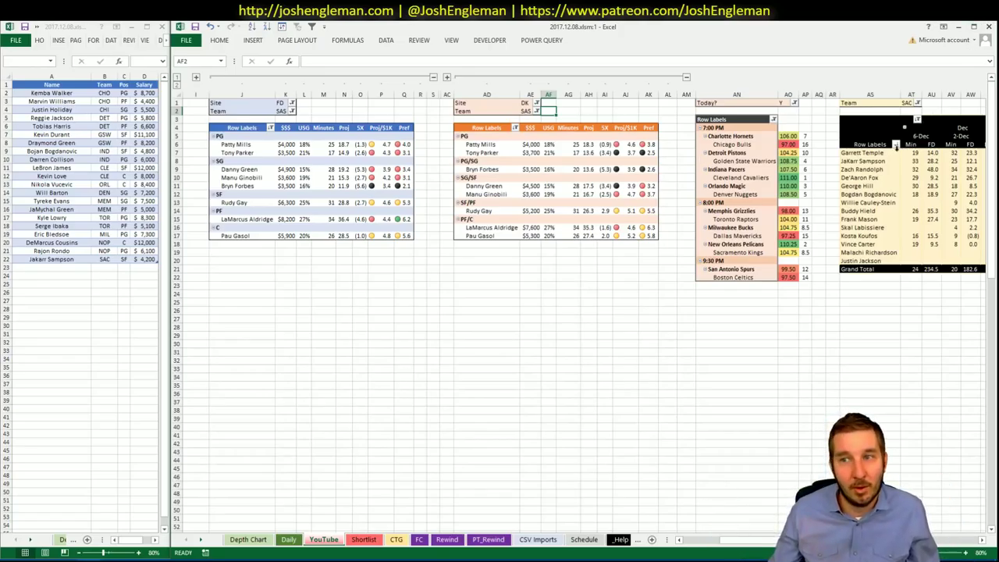
left_click(907, 103)
type("SAS")
key("Return")
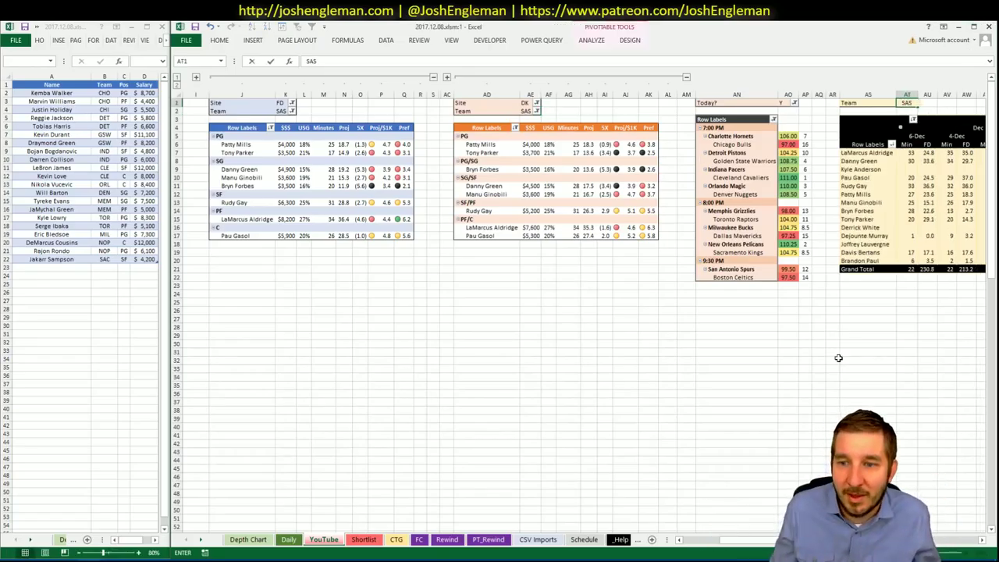
left_click(838, 357)
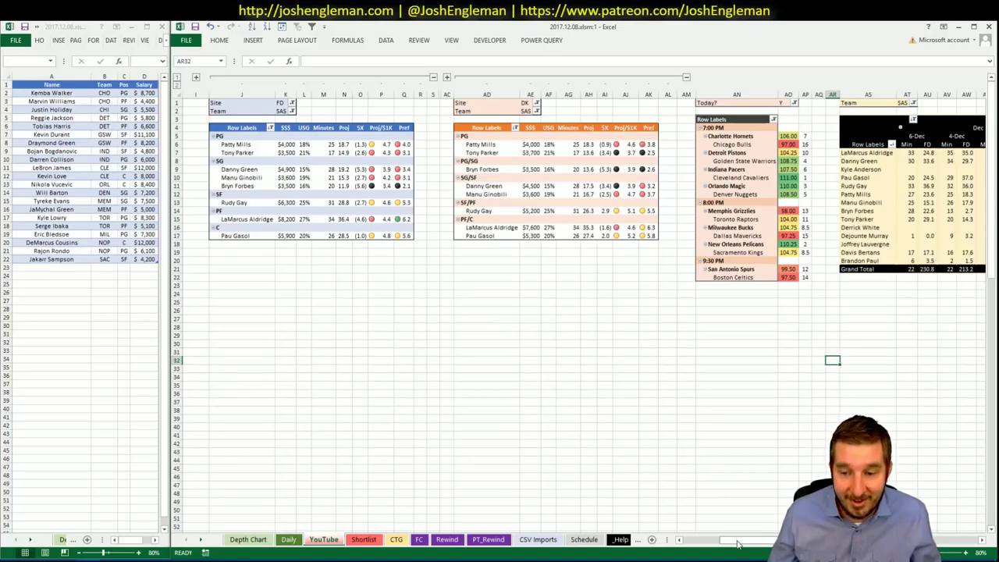
left_click(346, 395)
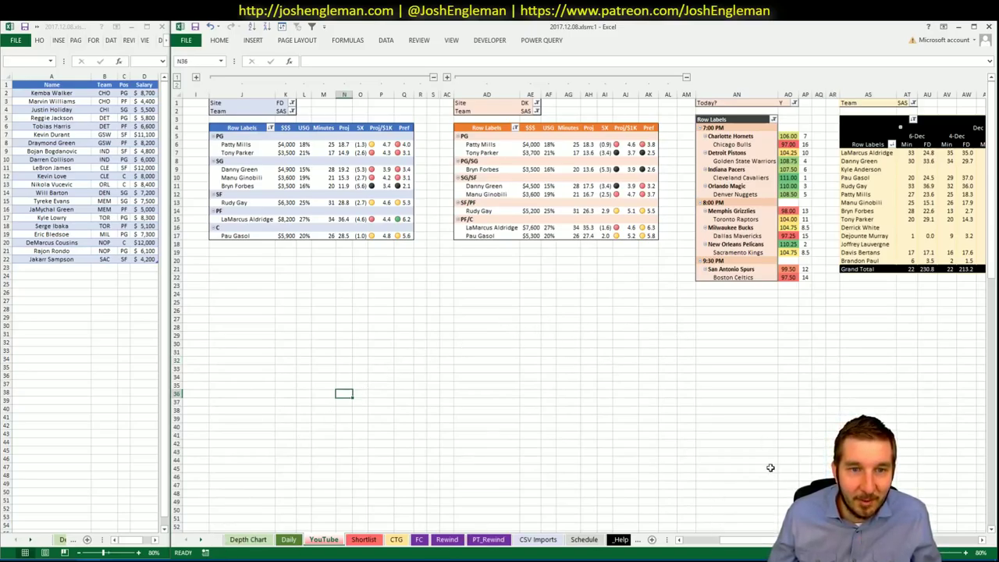
- Switch to FantasyCruncher in the browser and set the game filter to San Antonio players only
key("alt+Tab")
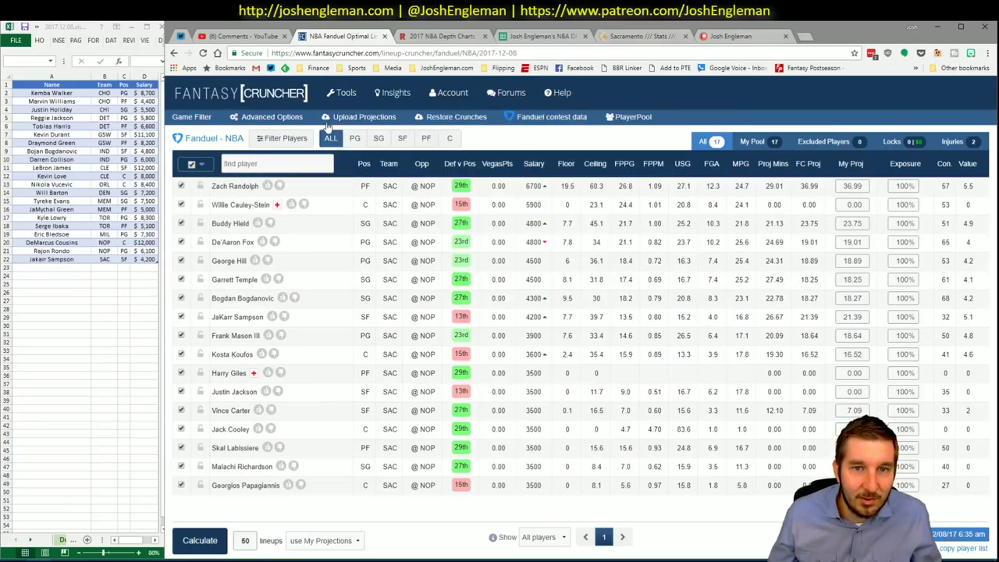
left_click(193, 117)
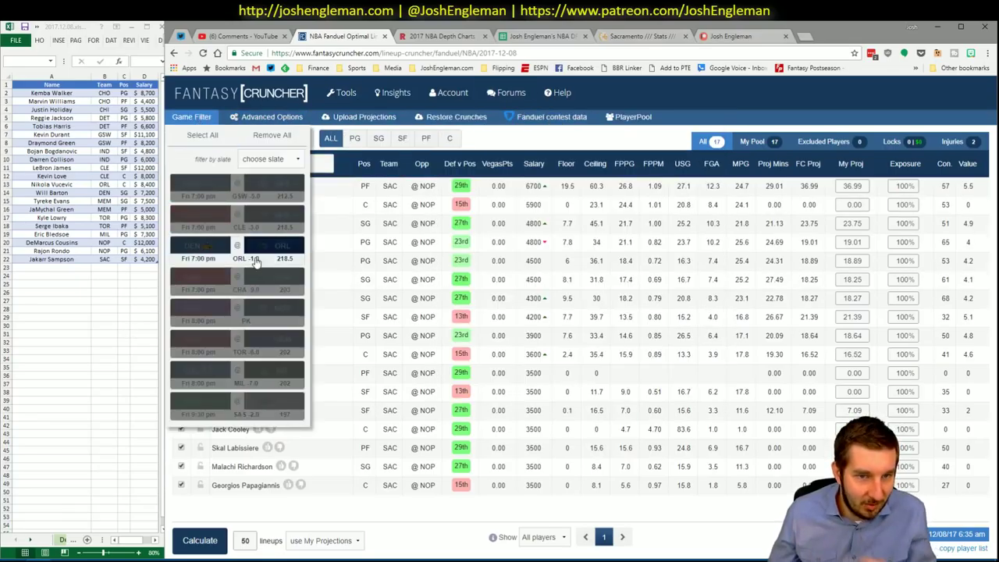
left_click(231, 391)
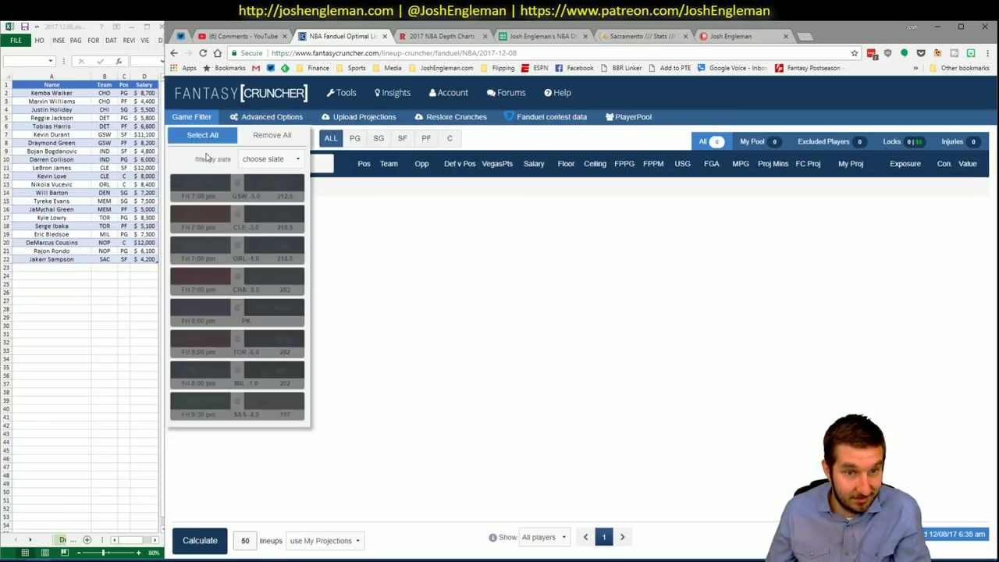
left_click(270, 404)
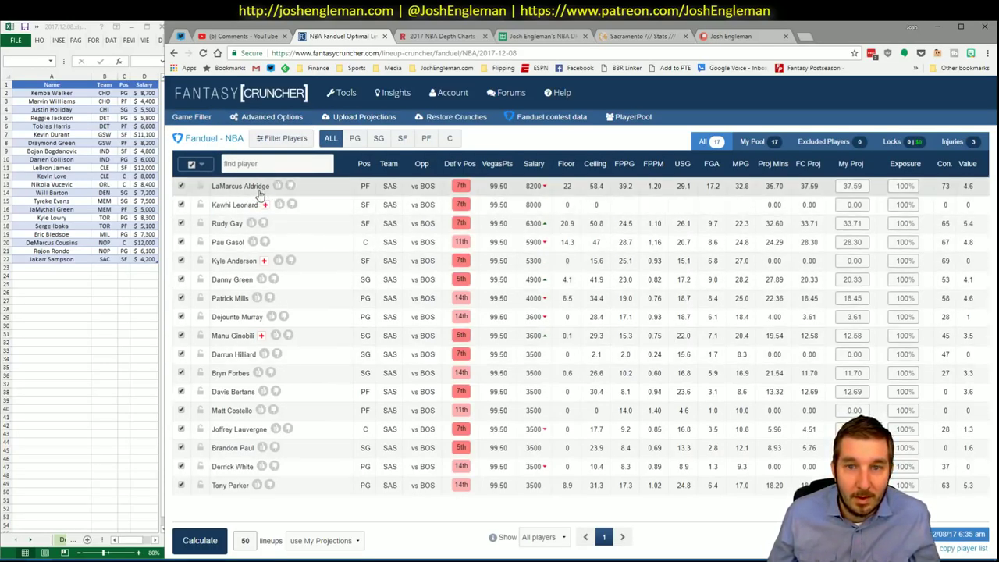
- Examine LaMarcus Aldridge's game log and compare San Antonio's projections on FantasyCruncher with the YouTube sheet
left_click(251, 188)
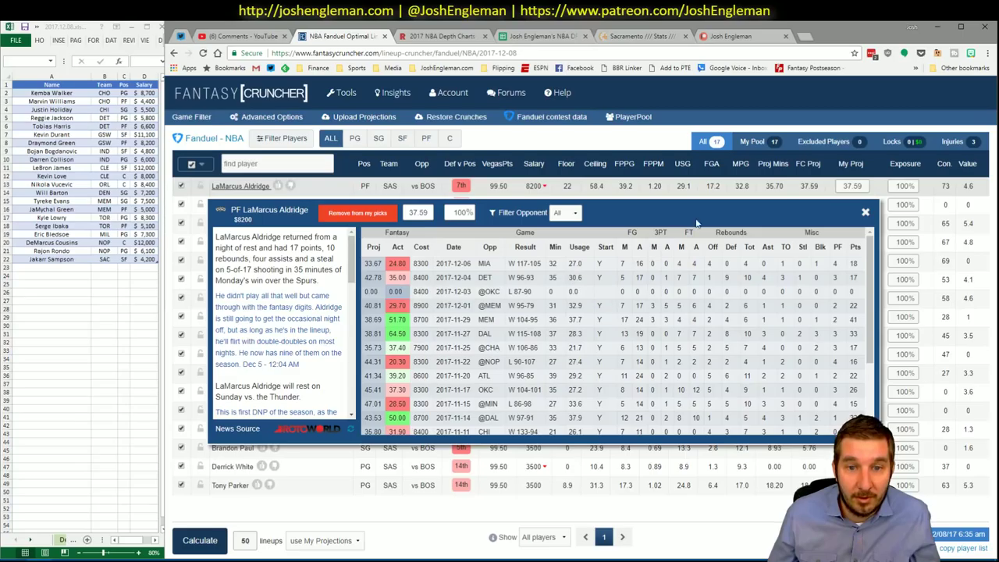
left_click(890, 211)
key("alt+Tab")
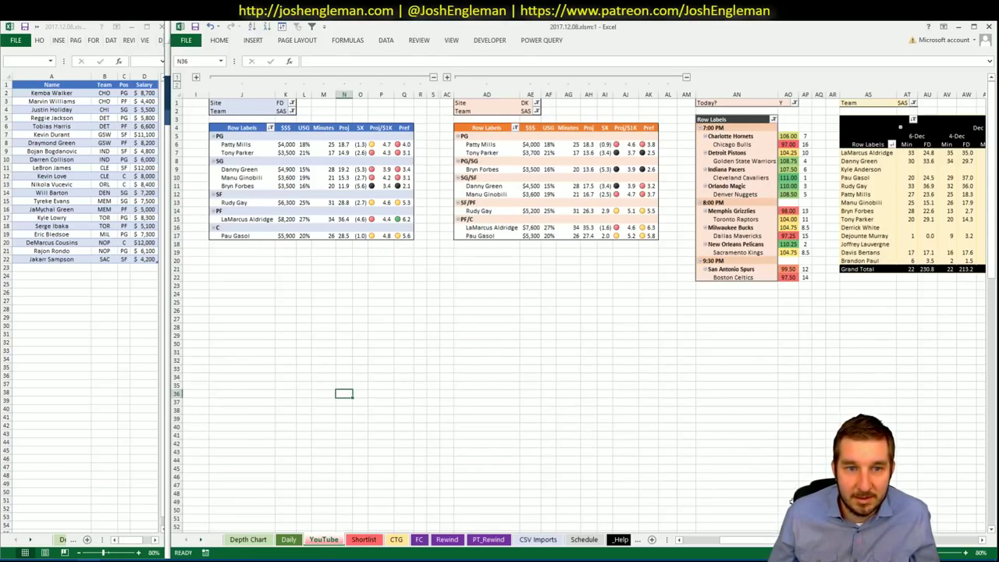
key("alt+Tab")
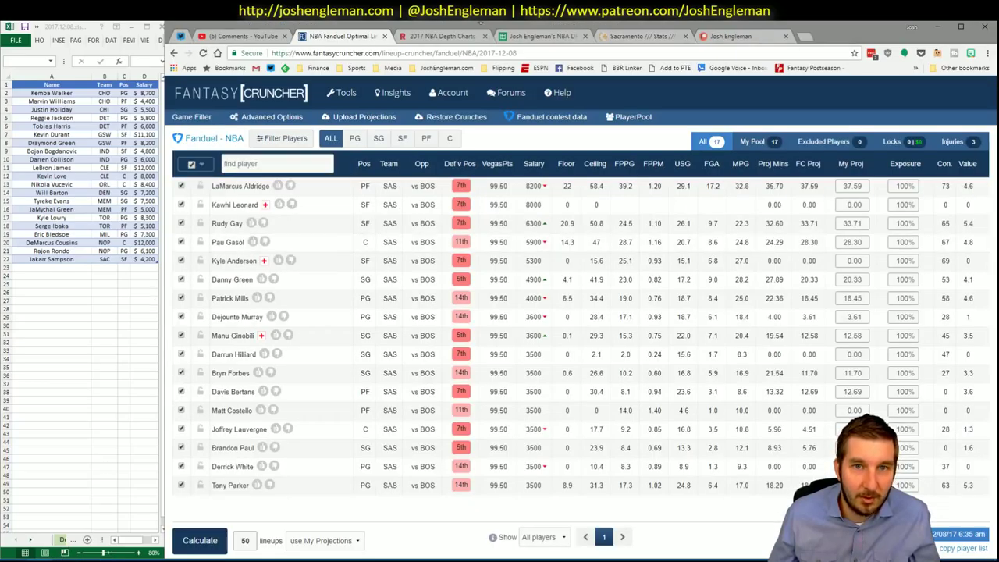
- Bring up the Cleaning the Glass team stats page in the browser
left_click(555, 37)
key("ctrl+shift+Tab")
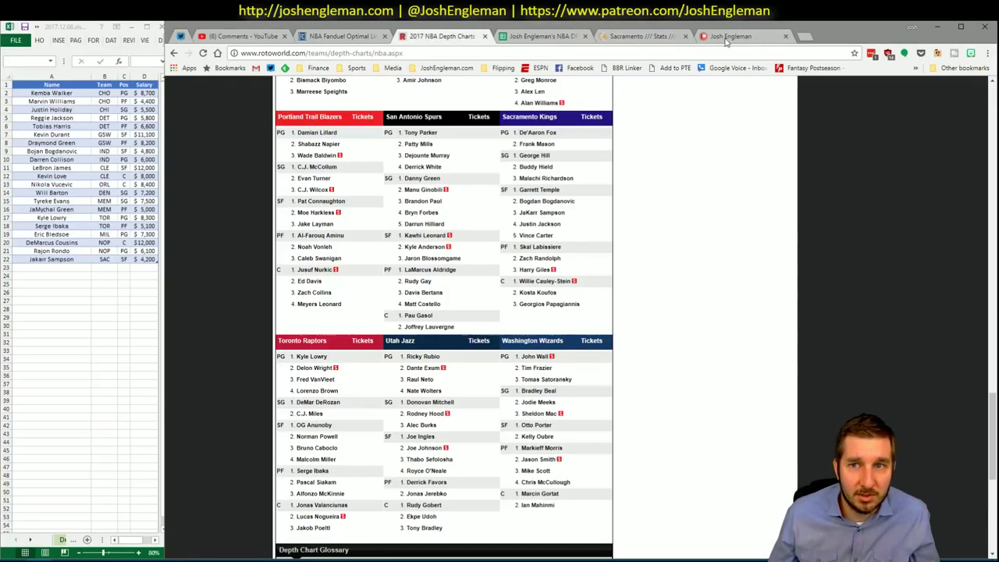
left_click(730, 37)
key("ctrl+shift+Tab")
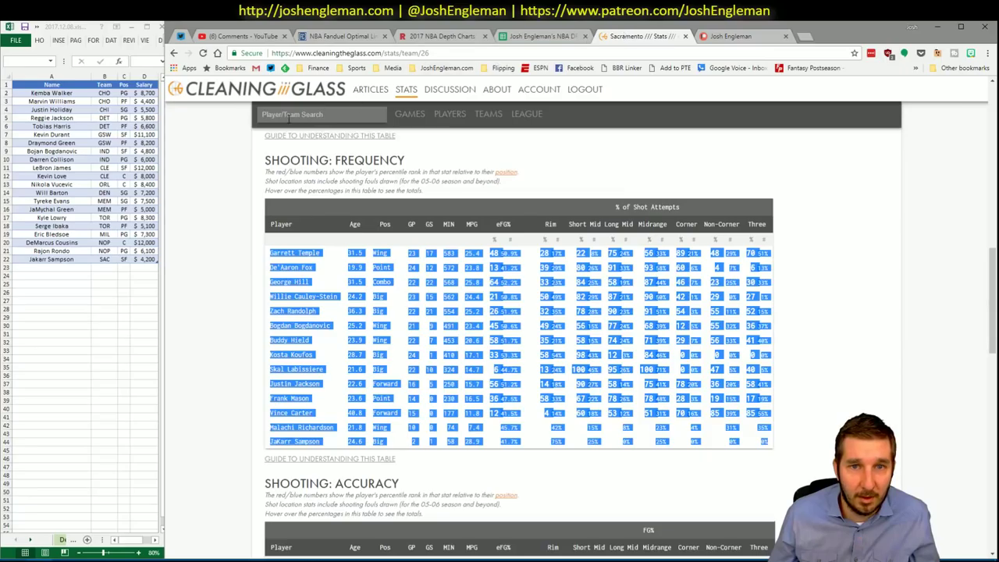
left_click(304, 115)
type("bos")
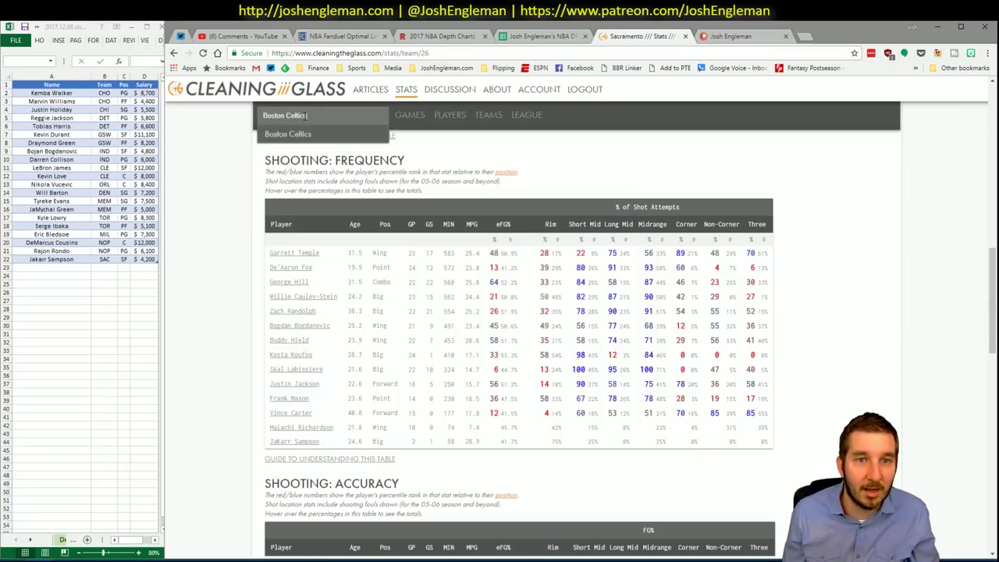
key("Return")
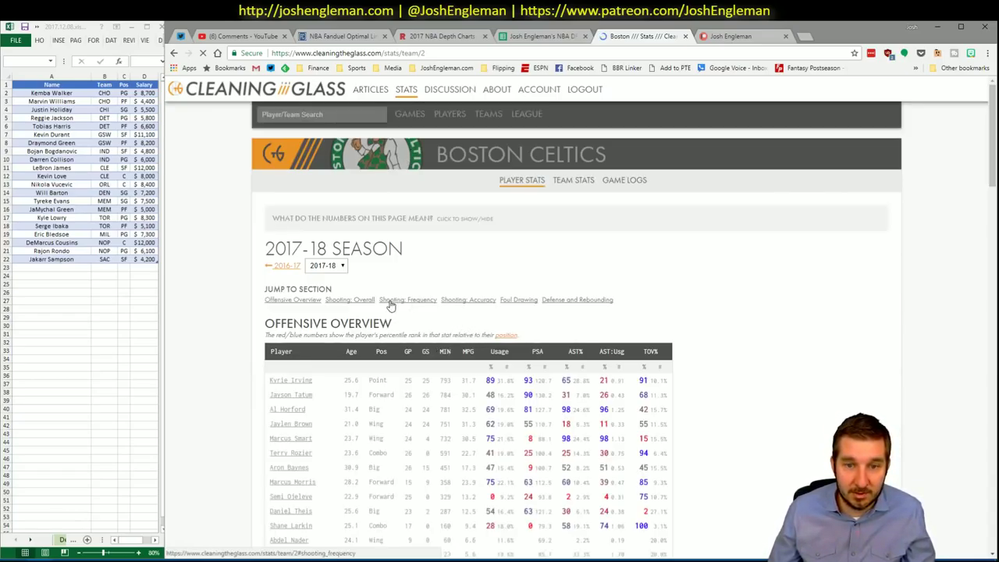
scroll(398, 301, "down", 6)
scroll(398, 302, "down", 3)
left_click_drag(753, 455, 270, 267)
- Open the San Antonio Spurs team page on Cleaning the Glass and select all player rows of the Shooting: Frequency table
left_click(301, 114)
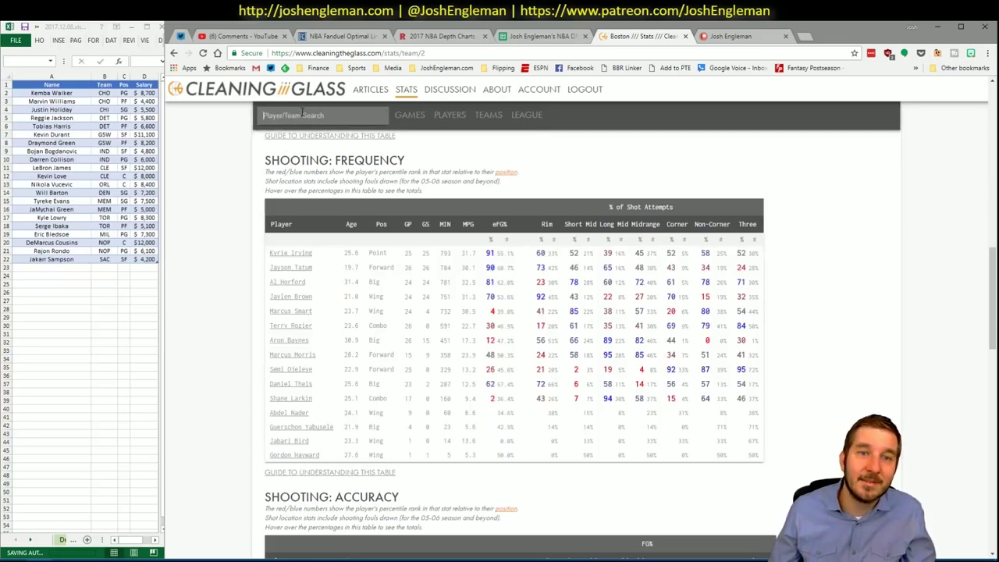
type("spurs")
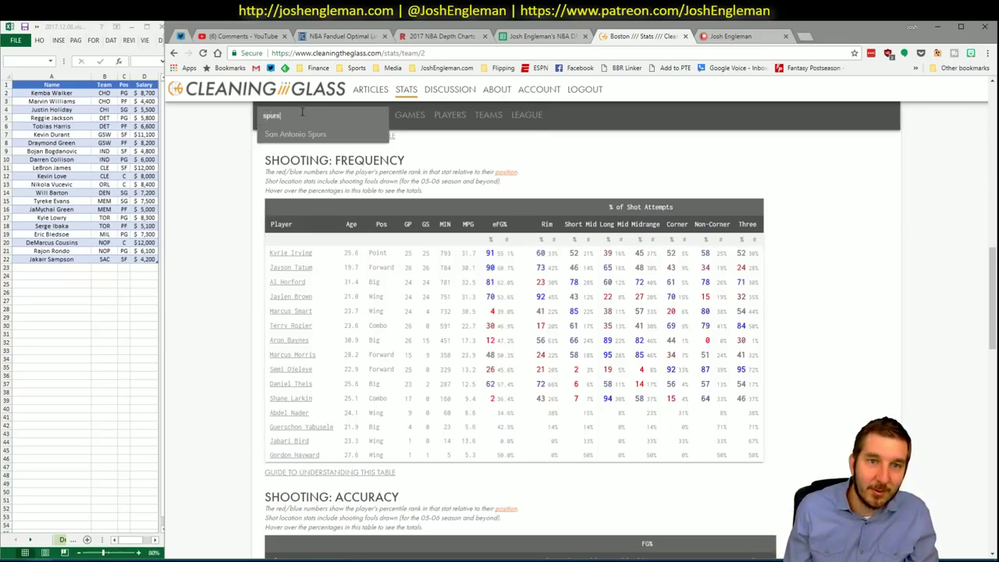
key("Return")
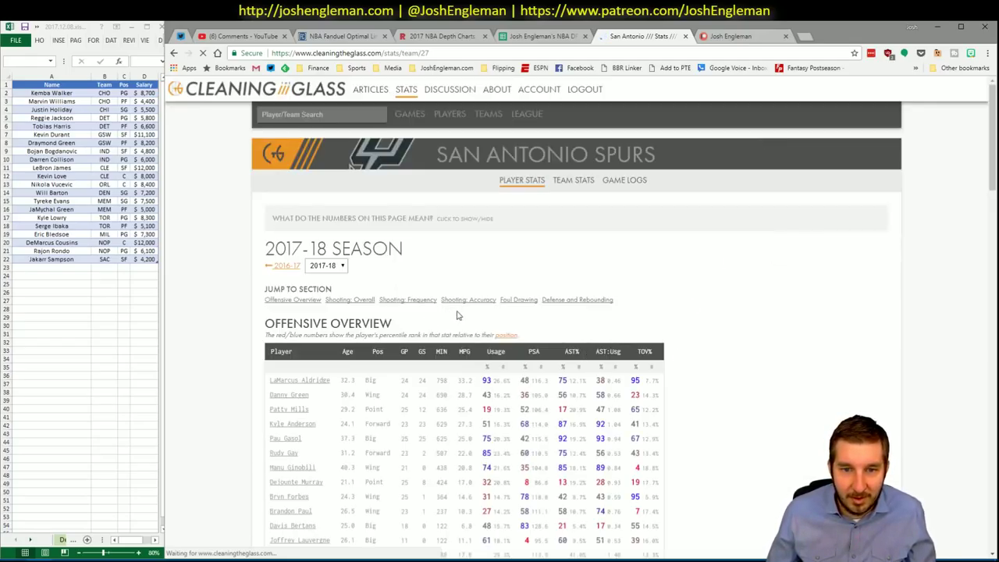
left_click(407, 304)
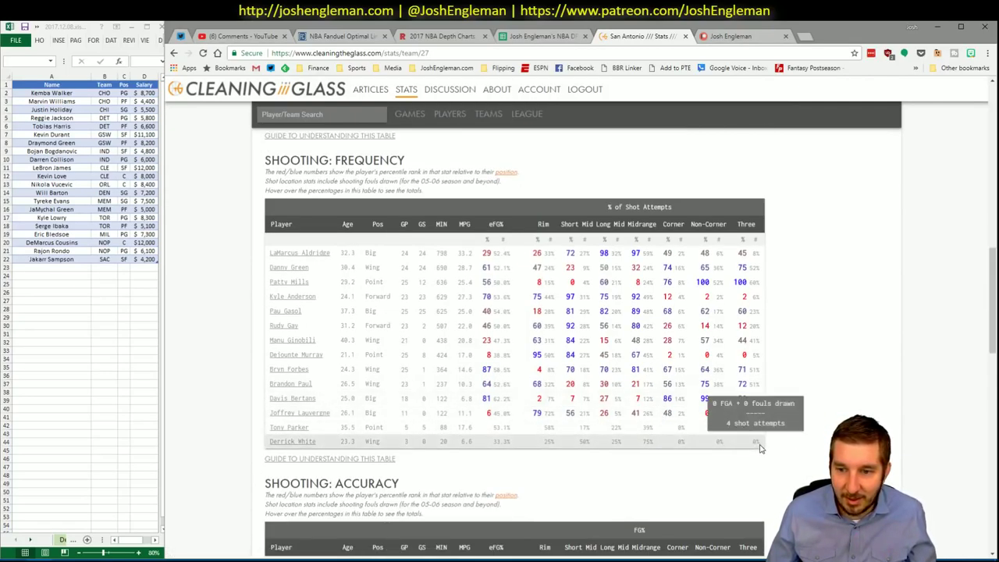
left_click_drag(759, 444, 272, 264)
- Switch to Excel and update the CTG sheet with San Antonio's shooting data and opponent BOS
key("alt+Tab")
left_click(396, 539)
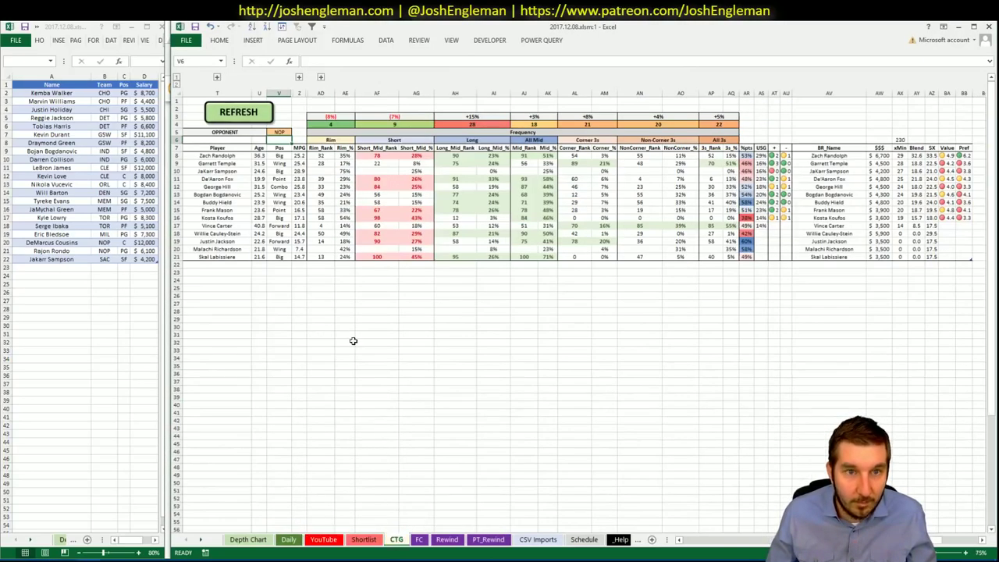
left_click(277, 131)
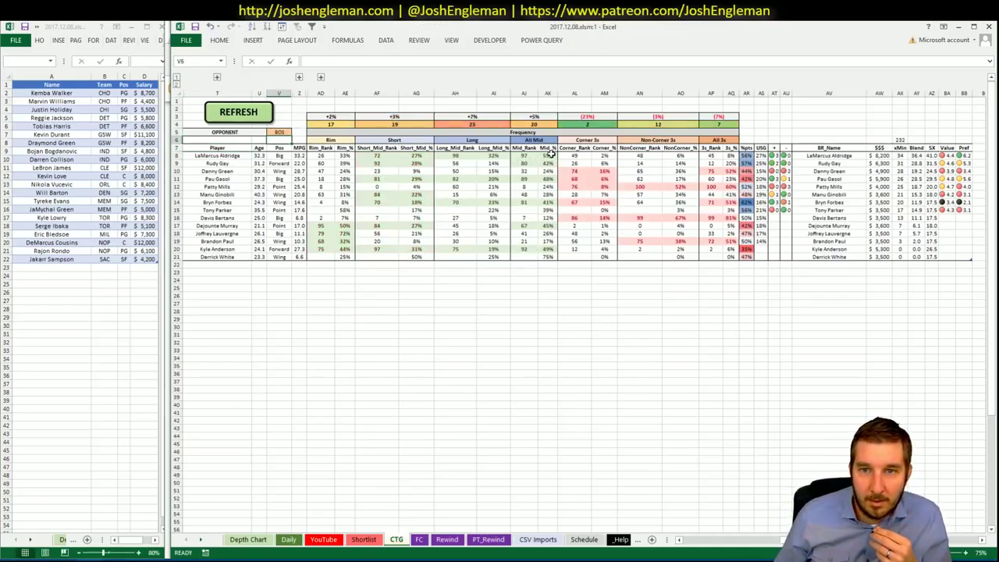
- Check San Antonio's recent games on the YouTube sheet and add LaMarcus Aldridge to the shortlist in row 23
left_click(66, 266)
left_click(328, 539)
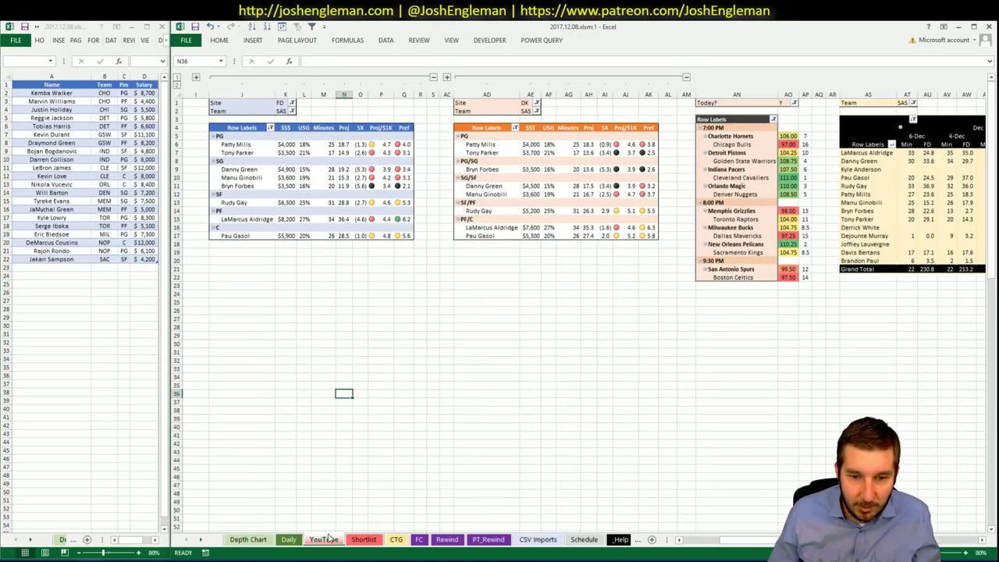
scroll(578, 312, "right", 5)
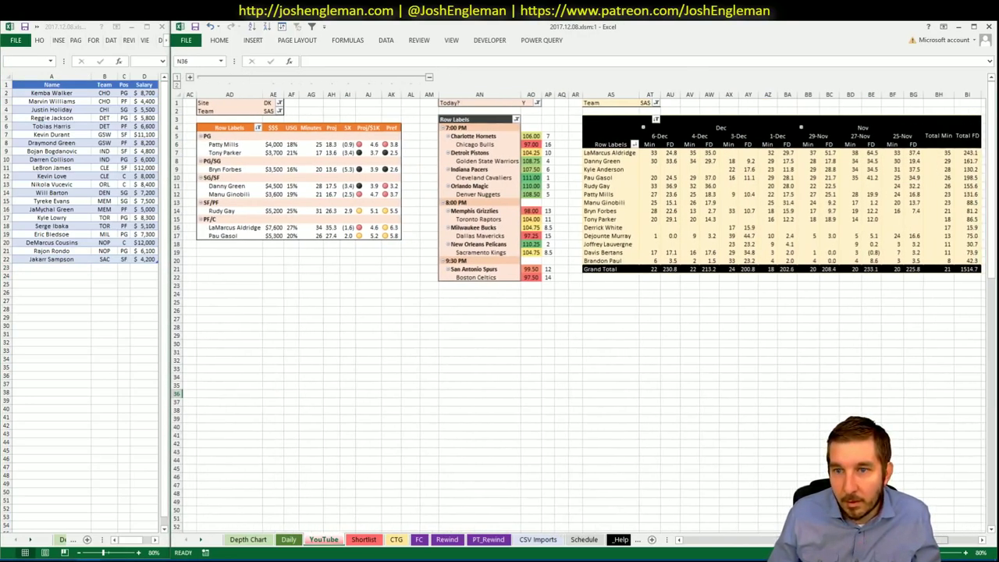
scroll(346, 391, "left", 5)
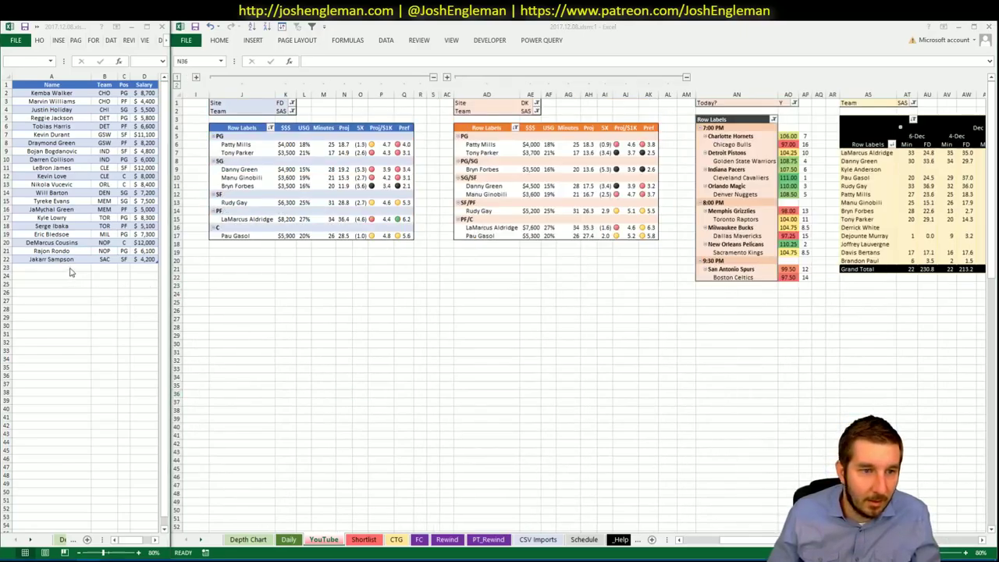
left_click(73, 267)
type("LeBron James")
key("BackSpace")
key("BackSpace")
key("BackSpace")
key("BackSpace")
key("BackSpace")
key("BackSpace")
key("BackSpace")
key("BackSpace")
key("BackSpace")
key("BackSpace")
key("BackSpace")
key("BackSpace")
type("LaMarc")
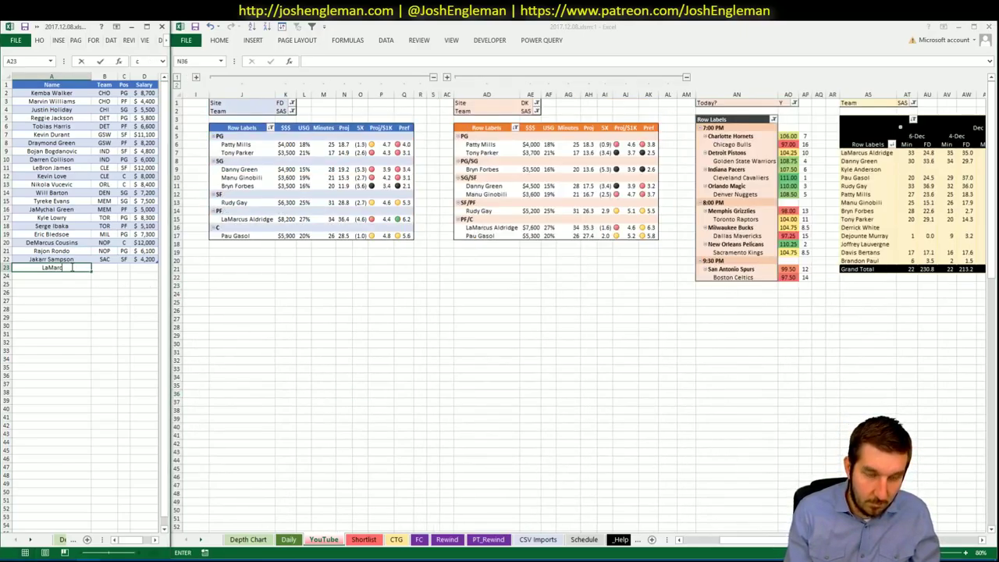
type("us Aldridge")
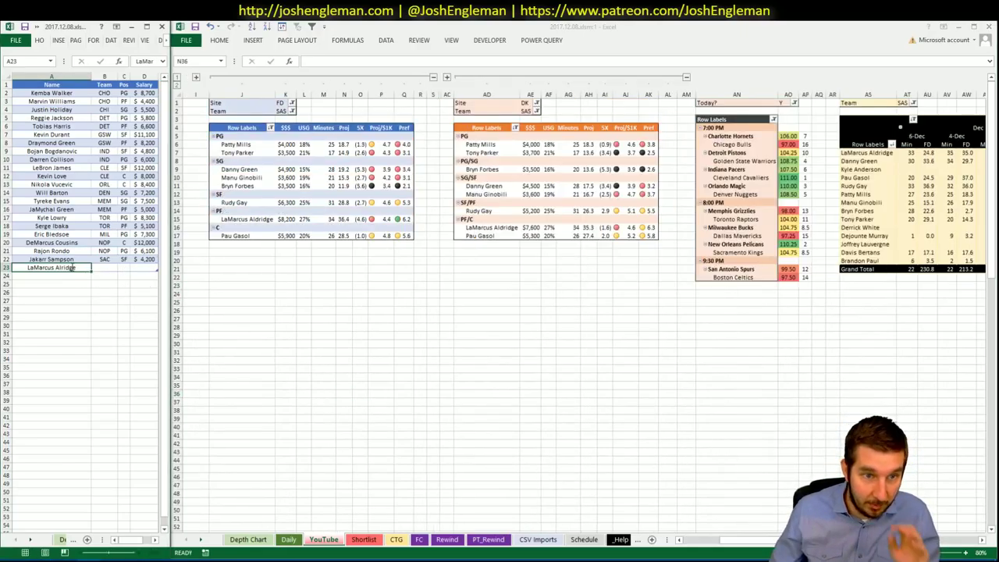
key("Return")
left_click(78, 268)
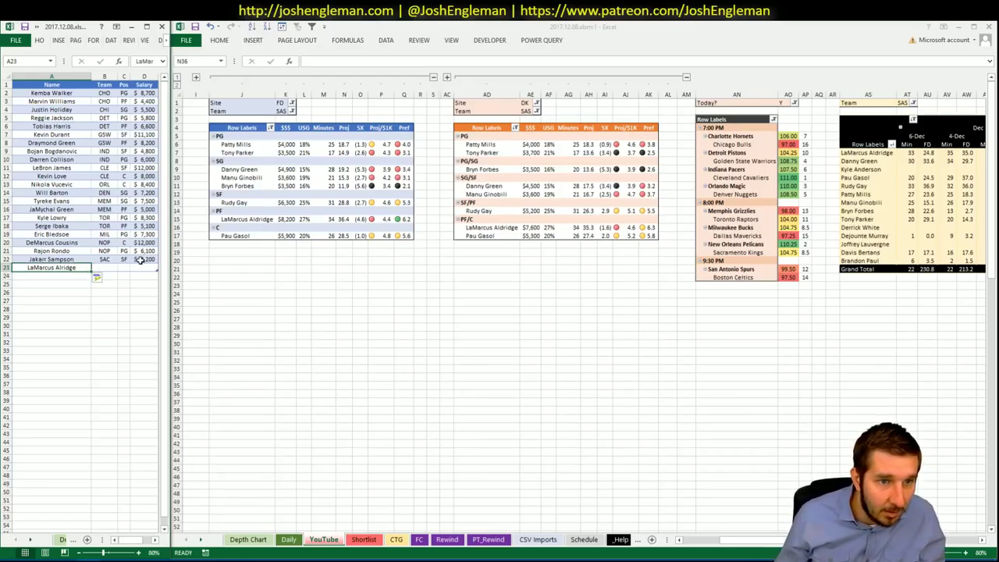
key("F2")
key("Return")
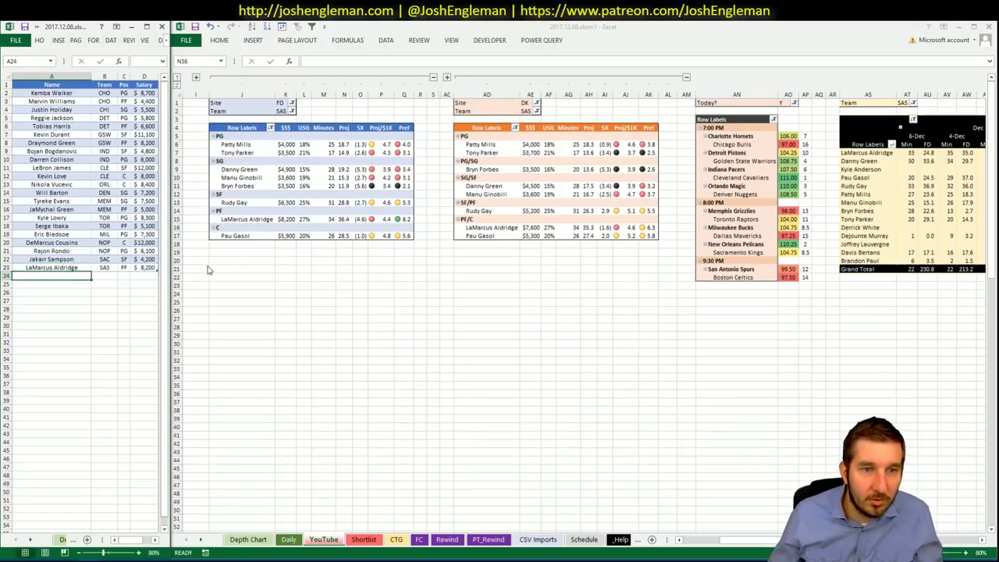
- Switch to FantasyCruncher, read Rudy Gay's news and game log, and return to the workbook
left_click(435, 323)
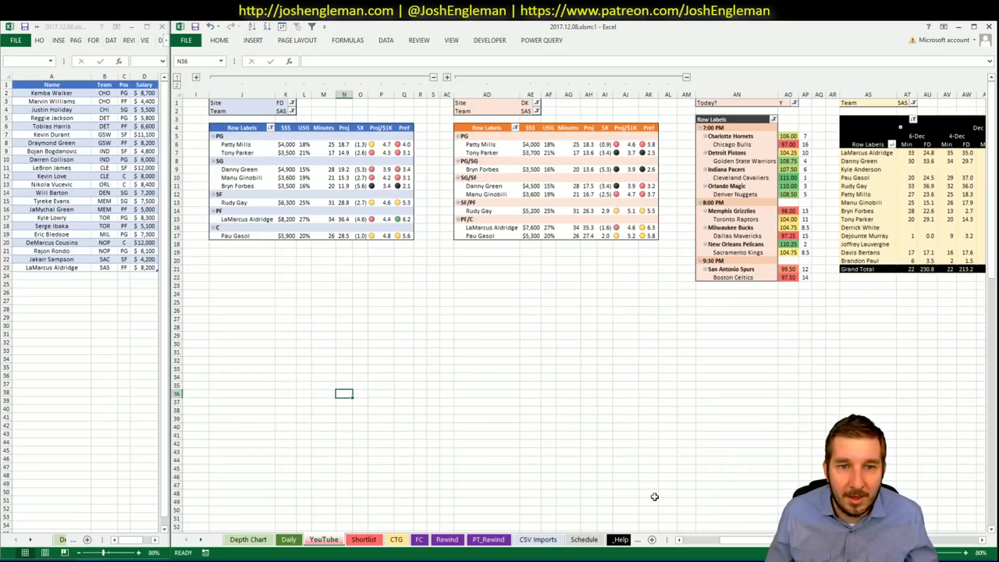
key("alt+Tab")
left_click(341, 36)
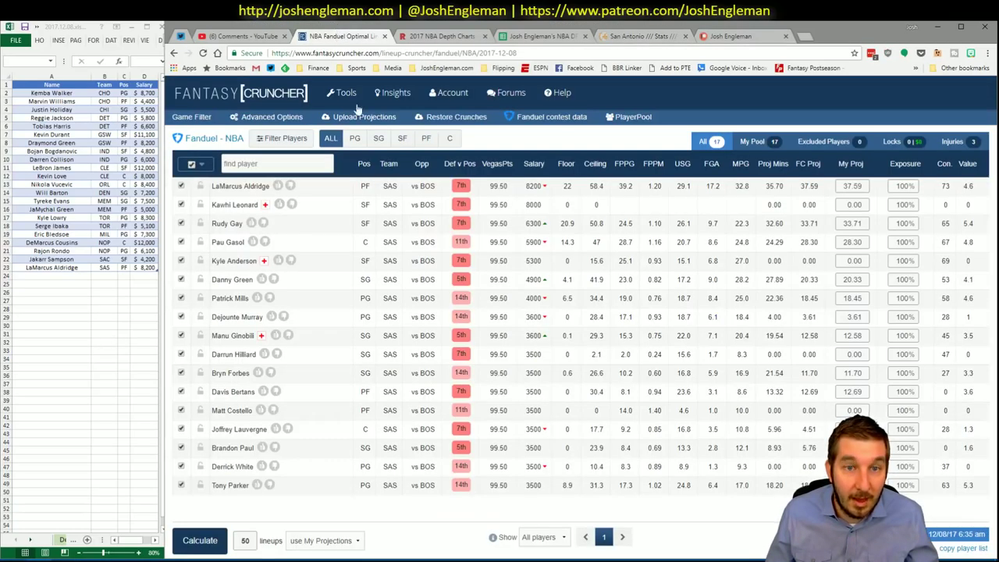
left_click(227, 224)
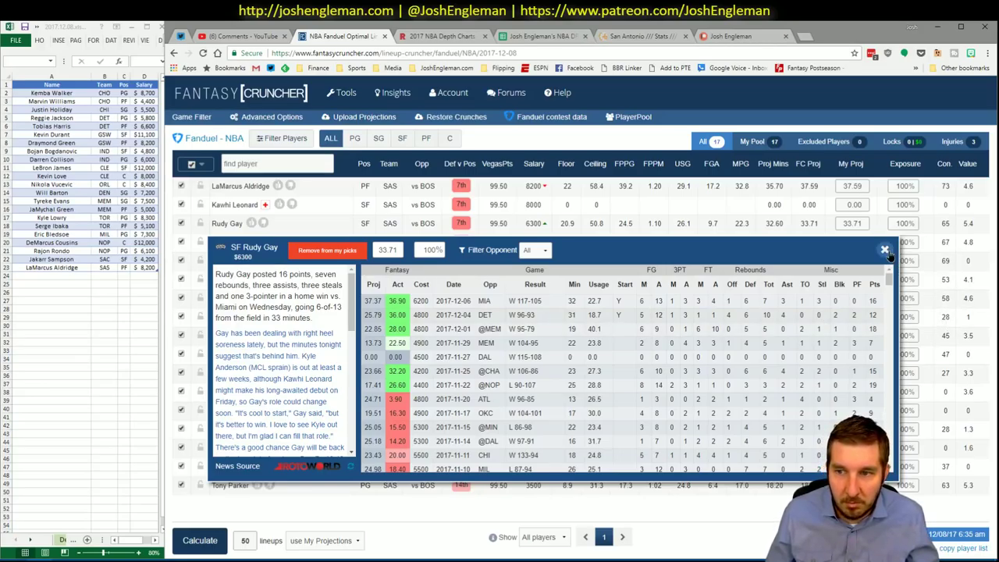
left_click(367, 207)
key("alt+Tab")
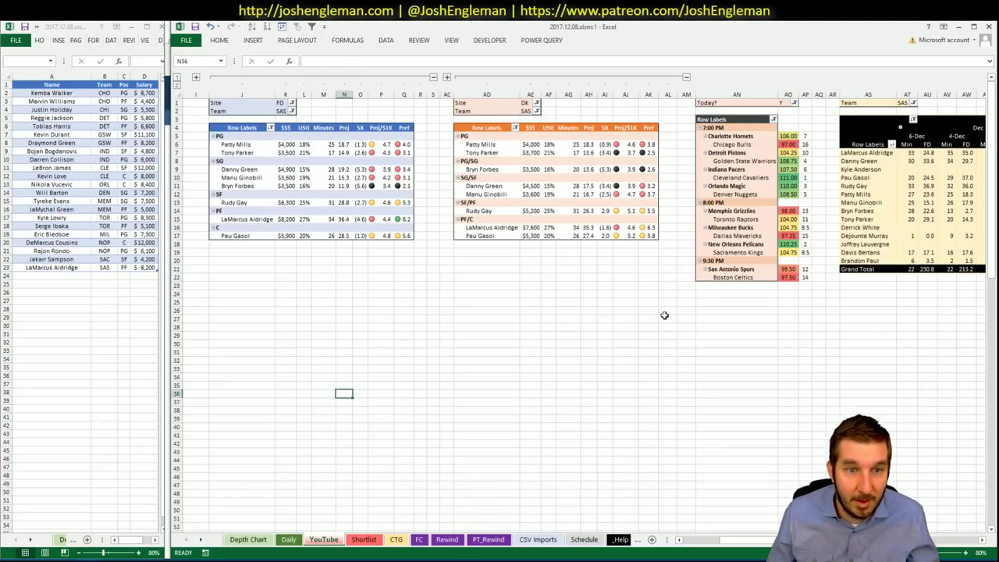
- Review San Antonio's recent-games table and add Rudy Gay to the shortlist in row 24
left_click(628, 326)
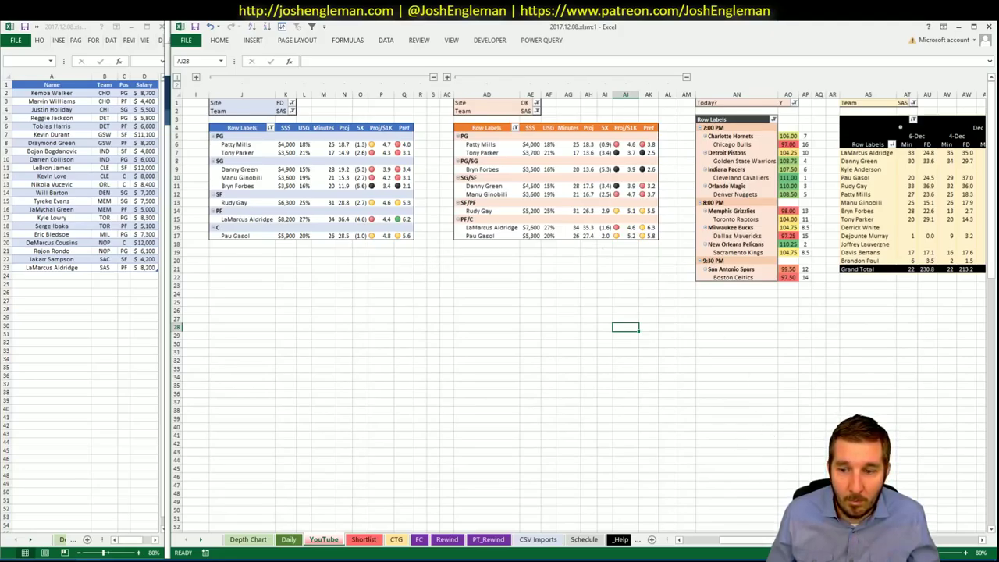
scroll(959, 546, "right", 10)
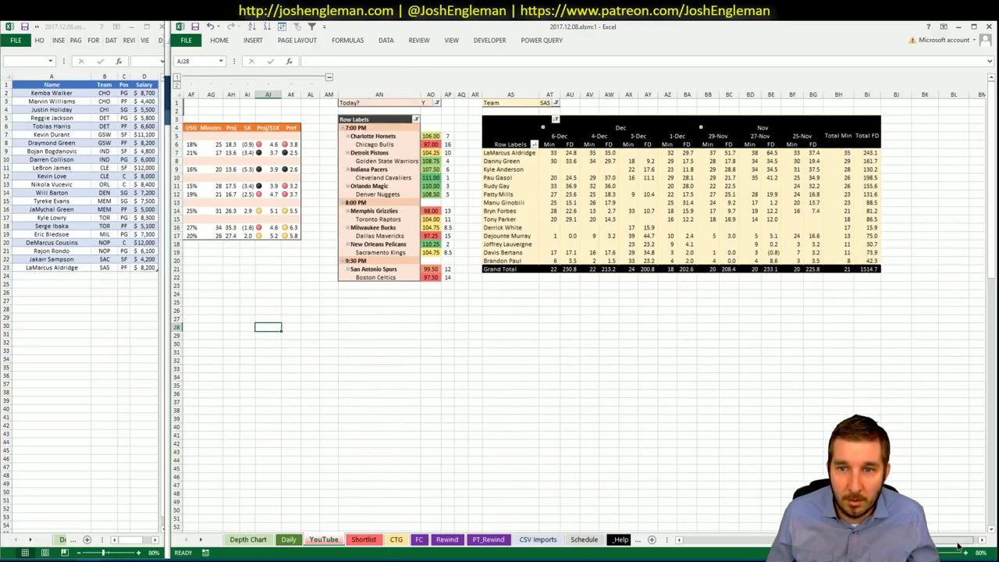
scroll(591, 489, "left", 10)
left_click(46, 305)
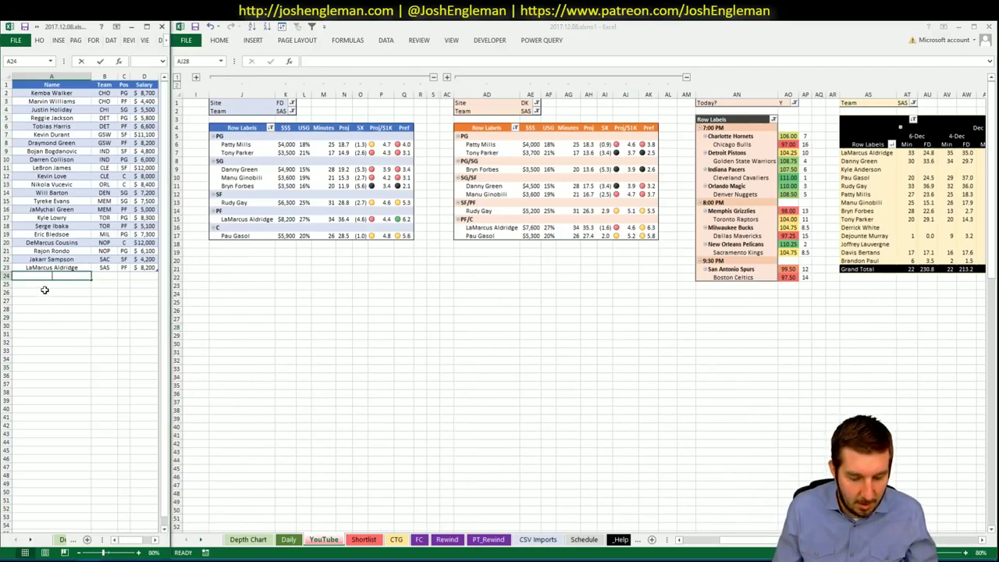
type("Rudy Gay")
key("Return")
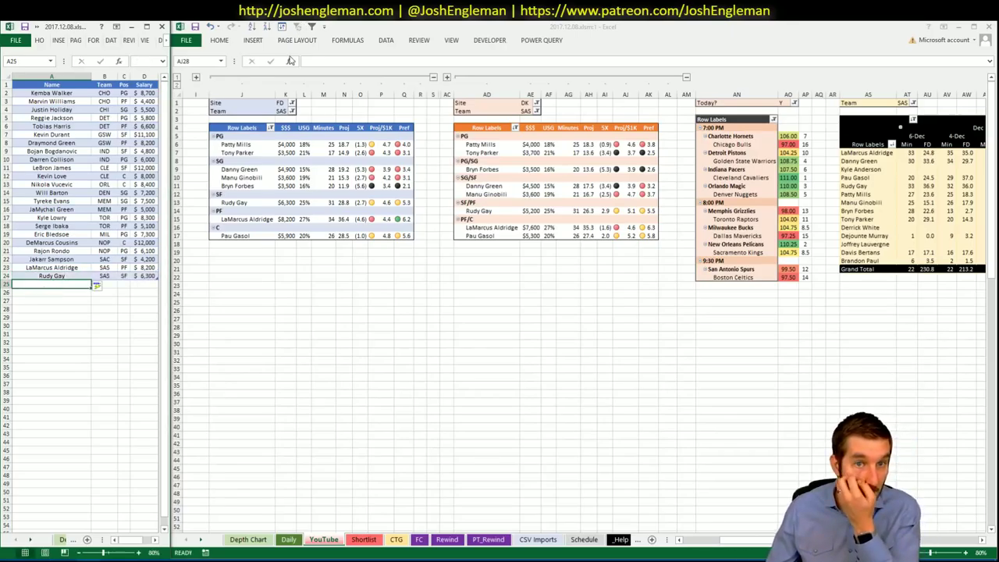
- Set the Team filters of the FD, DK and recent-games pivot tables on the YouTube sheet to BOS
left_click(286, 111)
type("BOS")
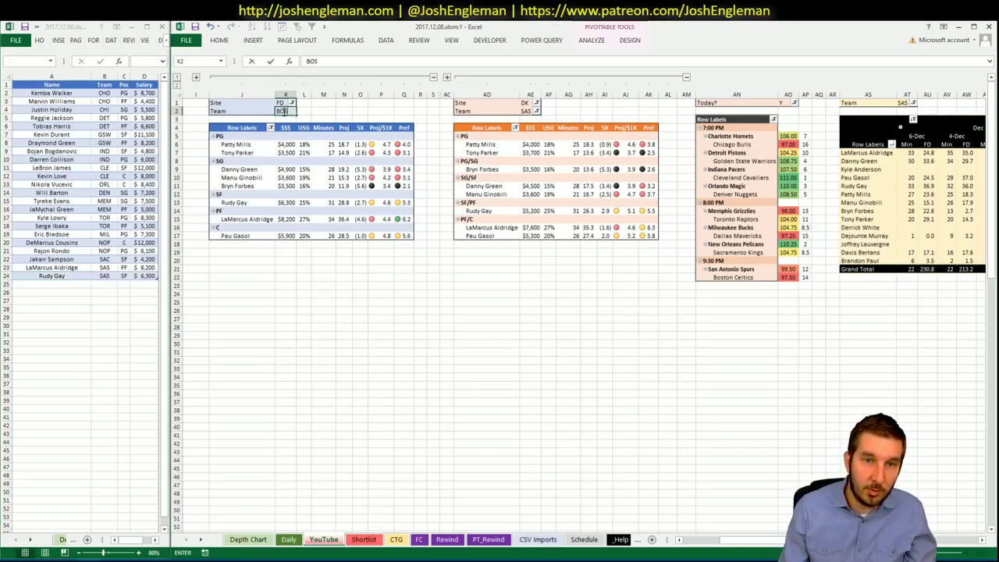
key("Return")
left_click(514, 111)
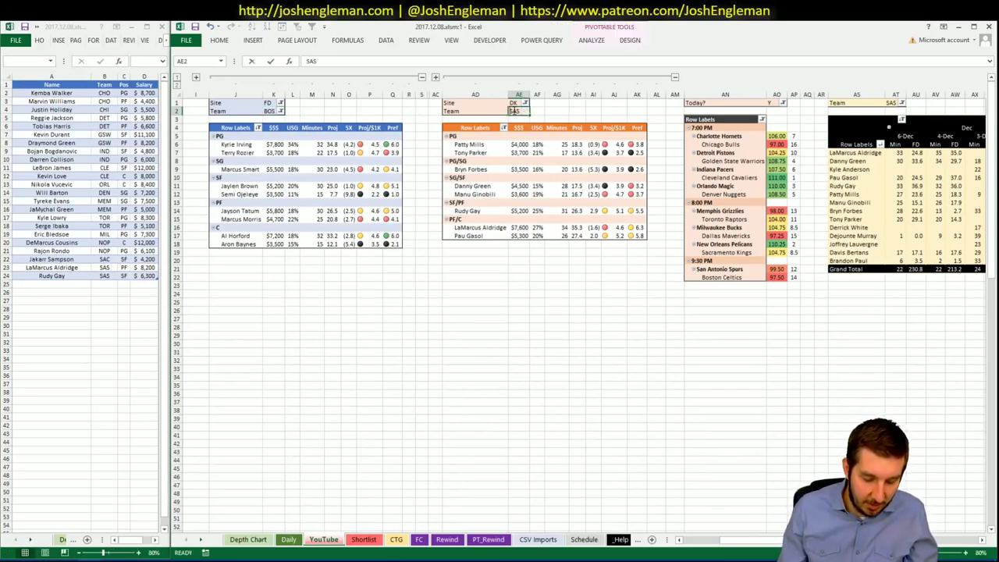
type("BOS")
key("Return")
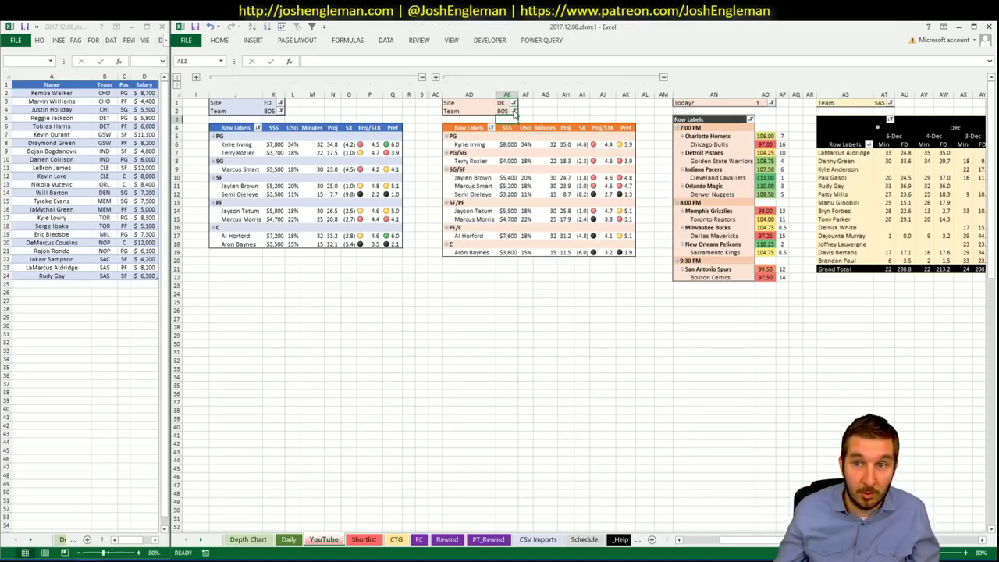
left_click(881, 104)
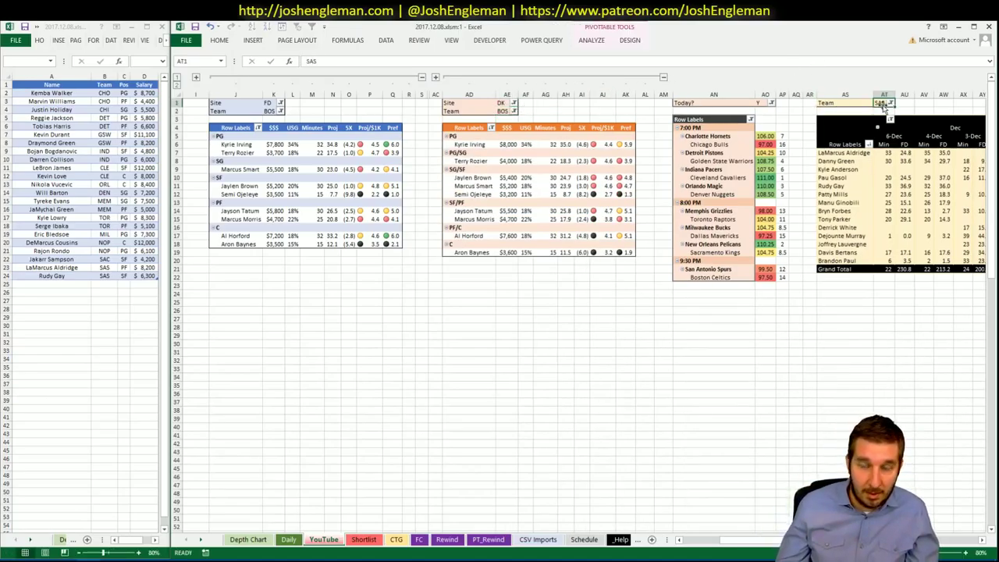
type("BOS")
key("Return")
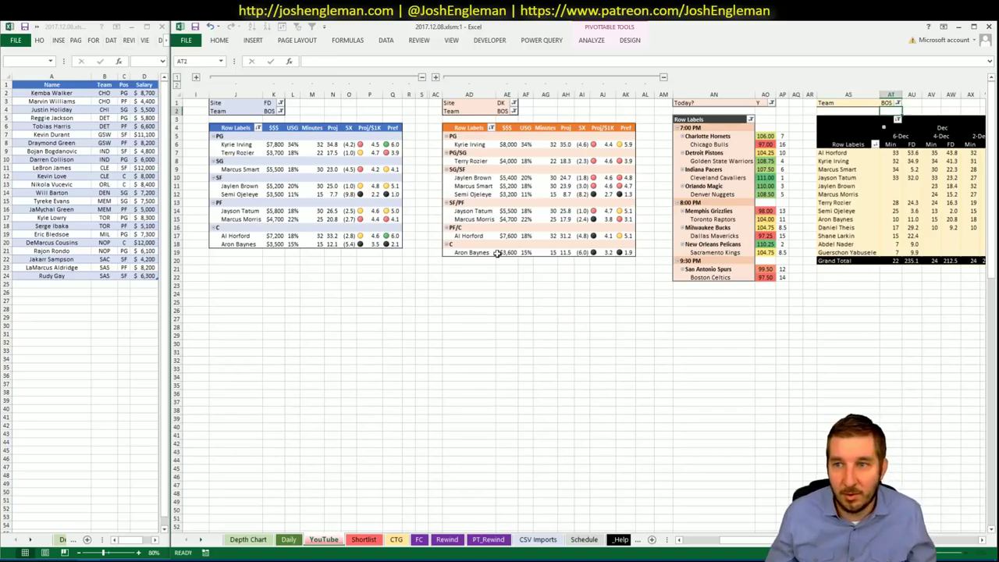
- Open the Boston Celtics page on Cleaning the Glass, select the Shooting: Frequency player rows, and return to the Excel workbook
left_click(62, 560)
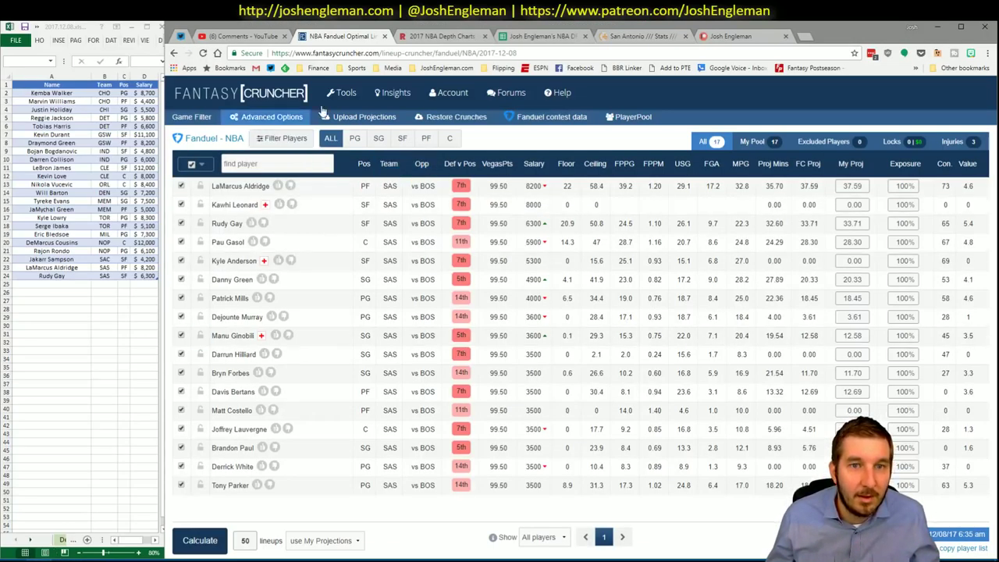
left_click(609, 39)
left_click(352, 115)
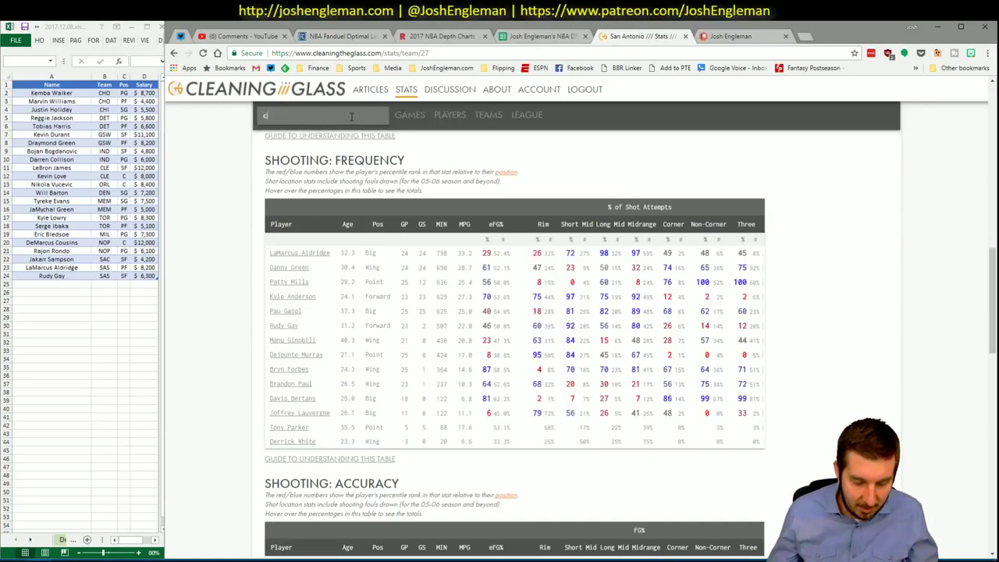
type("Boston Celtics")
key("Return")
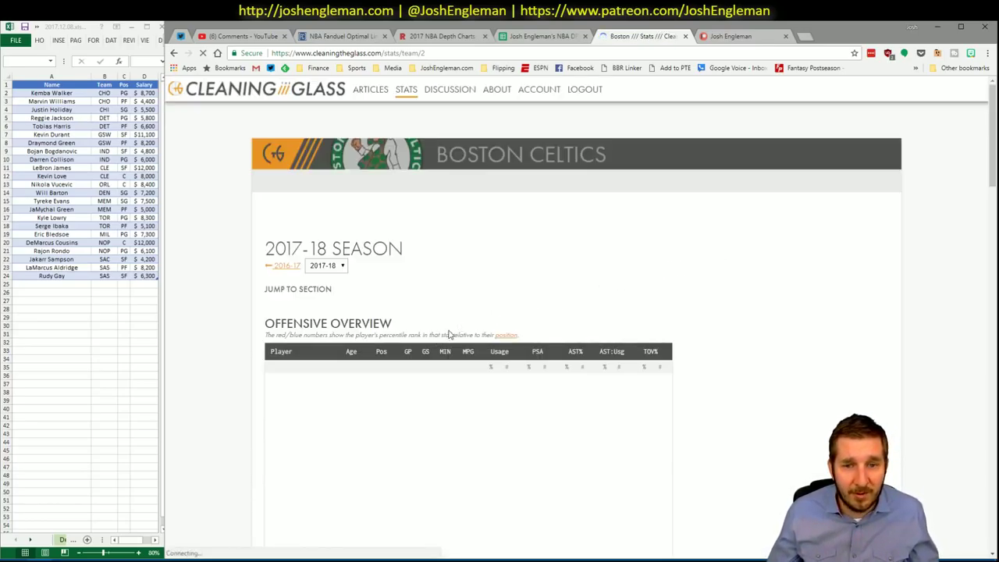
scroll(409, 301, "down", 6)
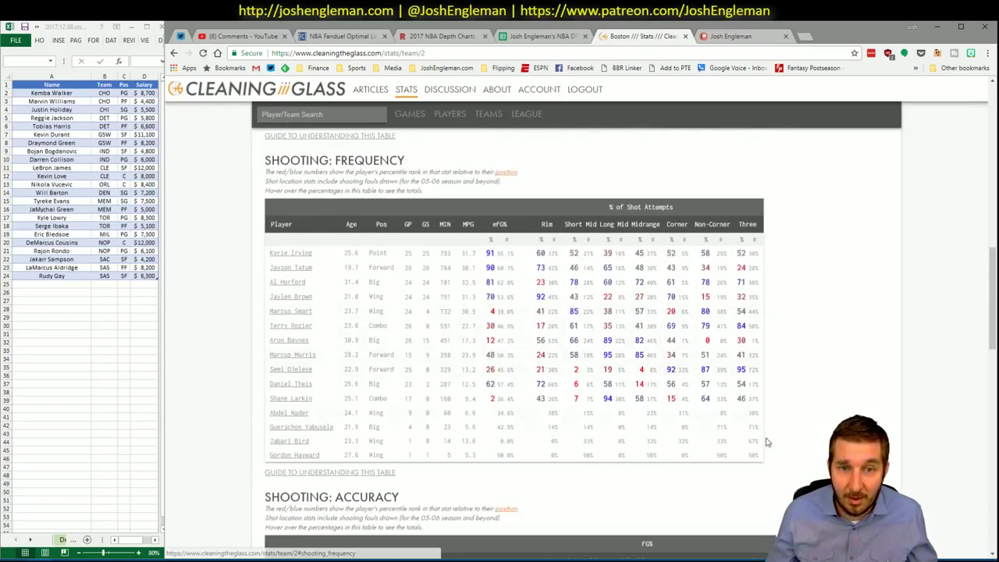
left_click_drag(757, 455, 270, 254)
key("alt+Tab")
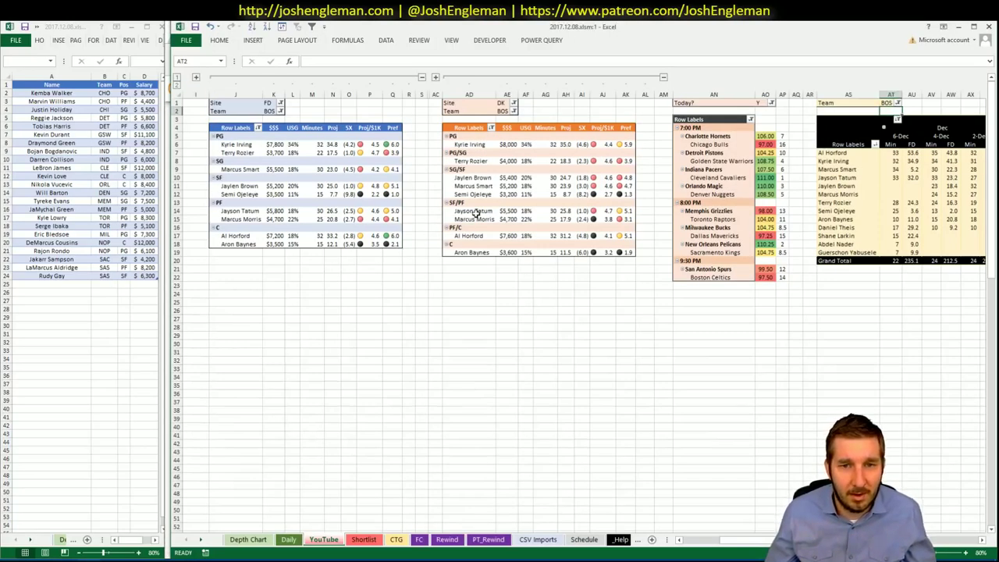
- Refresh the CTG sheet with Boston's shooting data, set the opponent to SAS, and return to the YouTube sheet
left_click(396, 540)
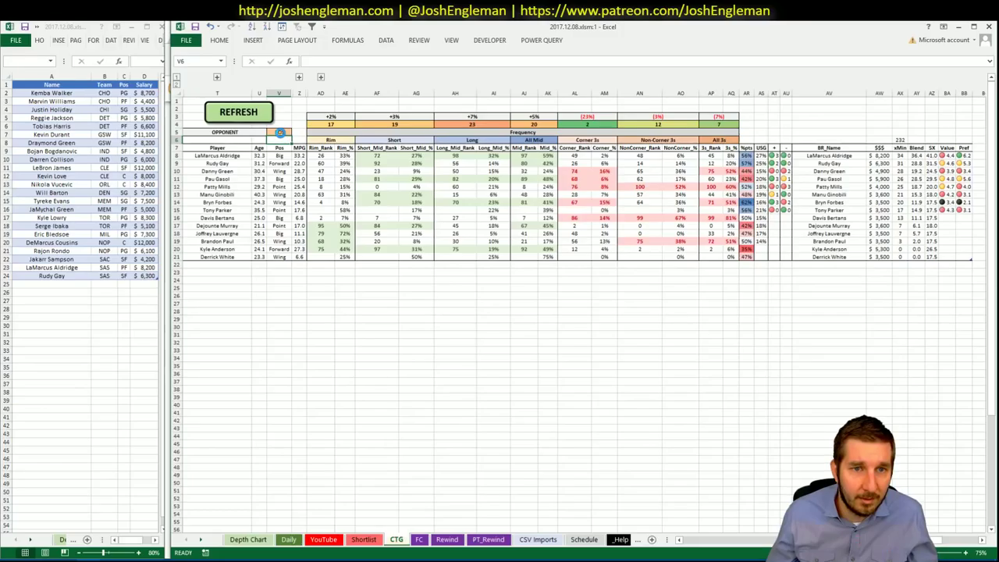
left_click(423, 390)
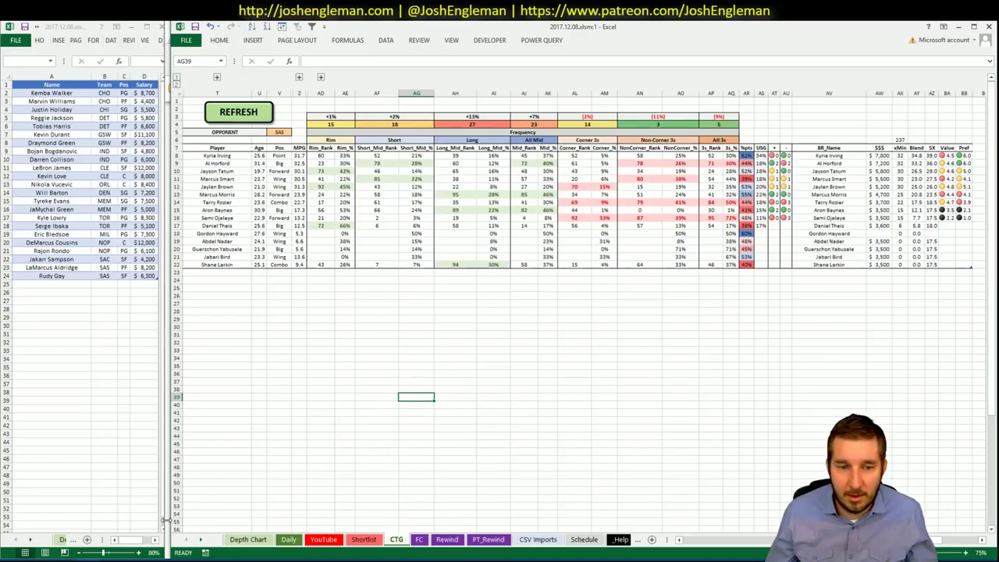
left_click(317, 540)
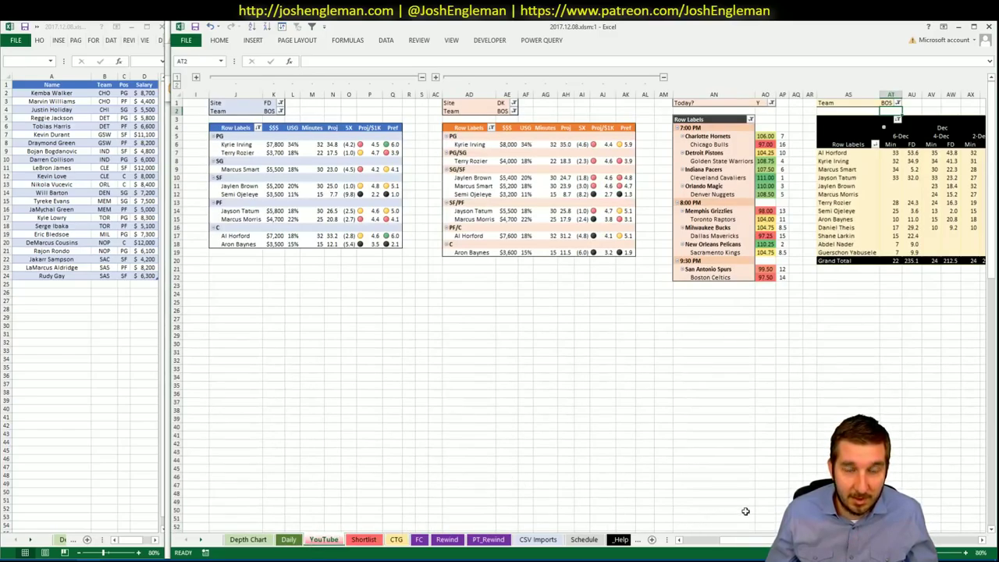
- Review Boston's recent-games table and add Kyrie Irving to the shortlist in row 25
scroll(577, 312, "right", 5)
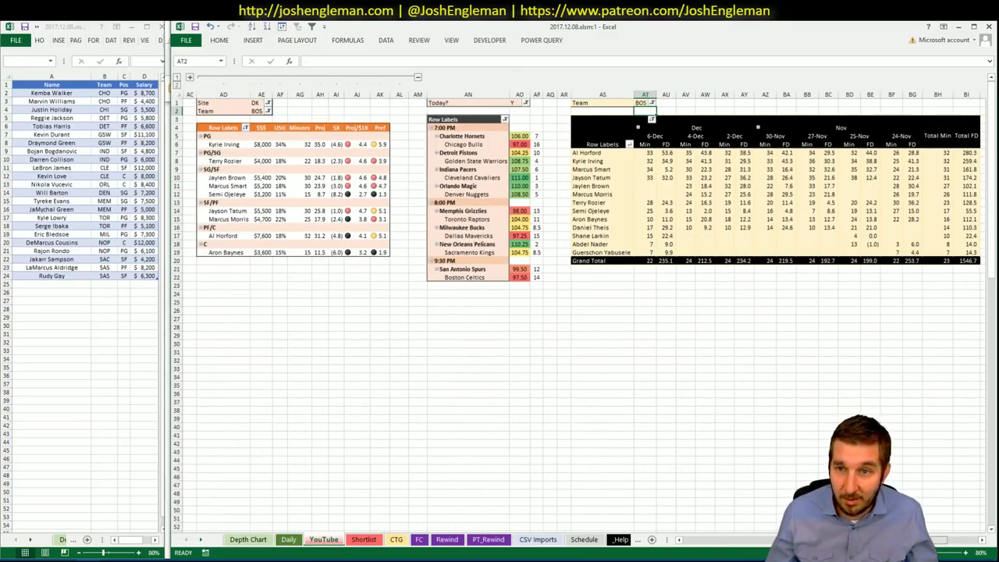
scroll(601, 479, "left", 5)
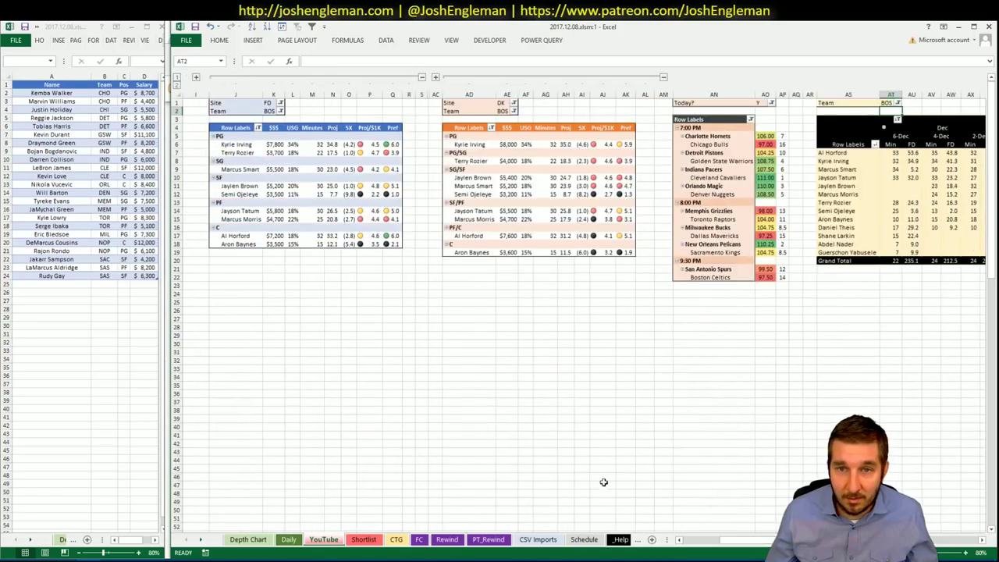
mouse_move(47, 561)
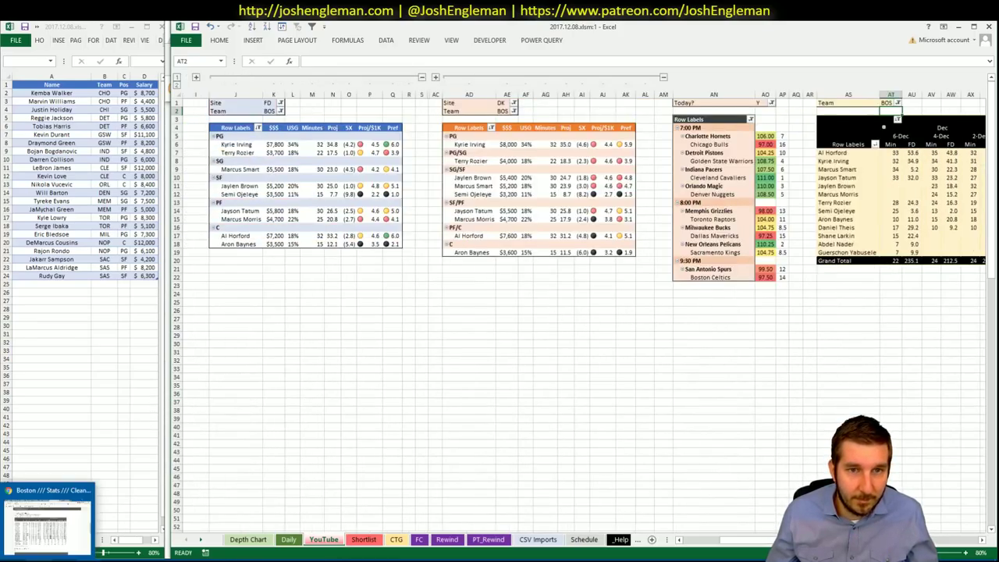
left_click(78, 285)
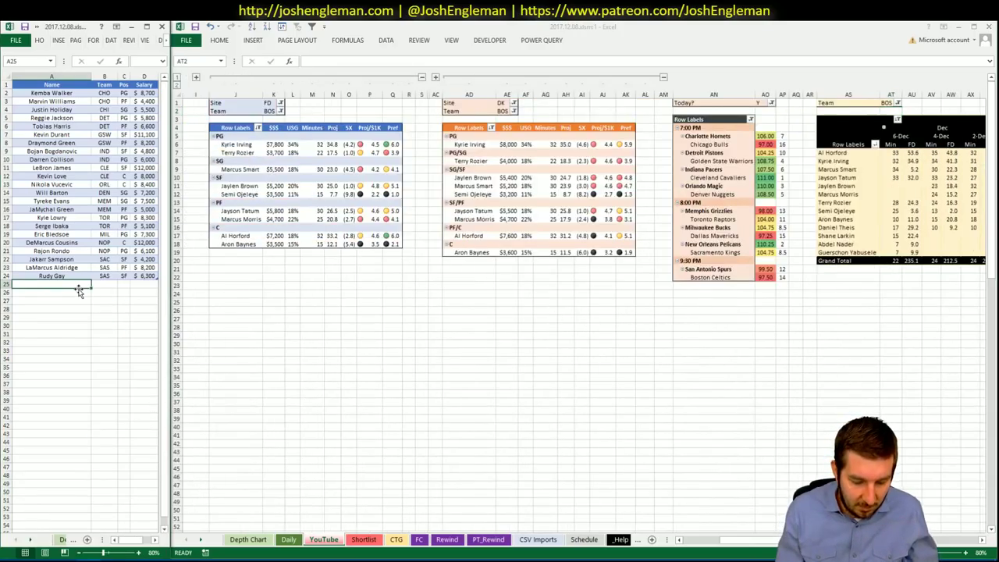
type("Kyrie Irving")
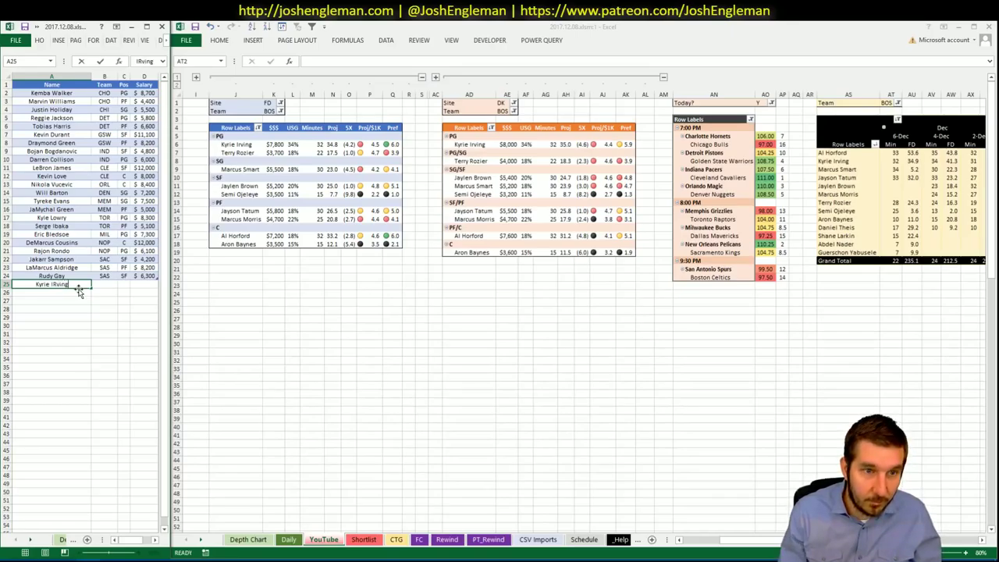
key("Return")
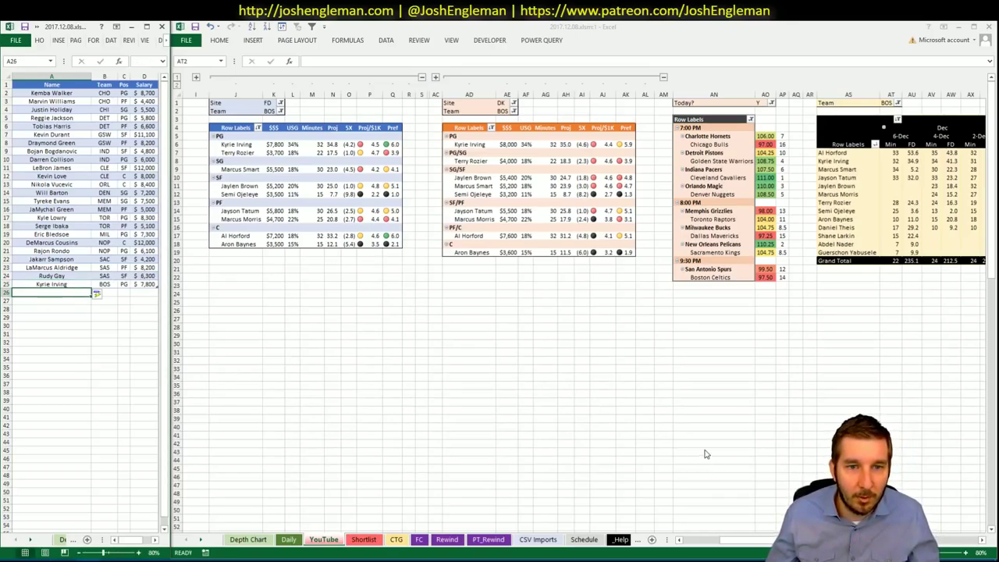
- Recheck Boston's recent games, switch to FantasyCruncher, and limit the game filter to BOS by including it and removing SAS
scroll(547, 312, "right", 8)
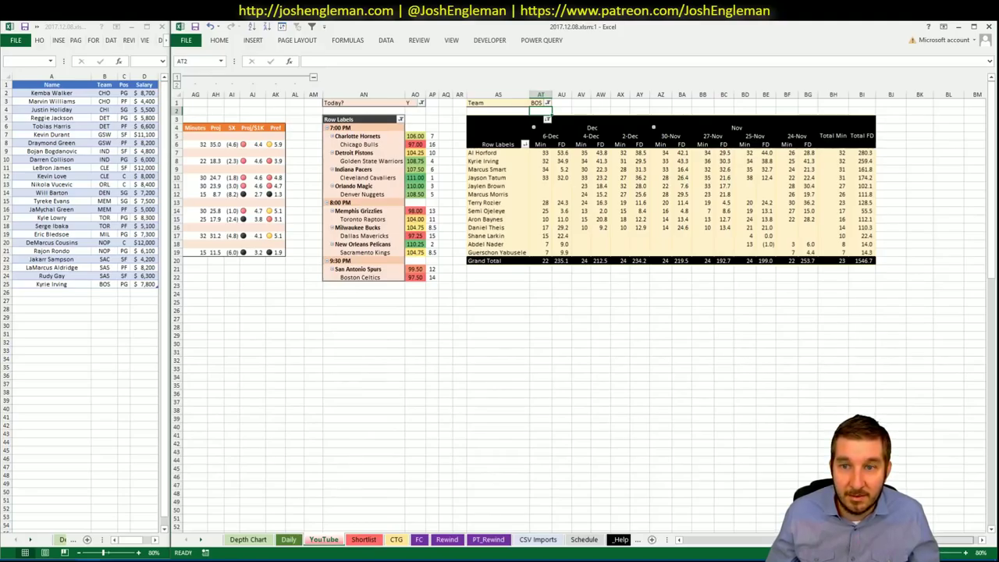
scroll(336, 386, "left", 8)
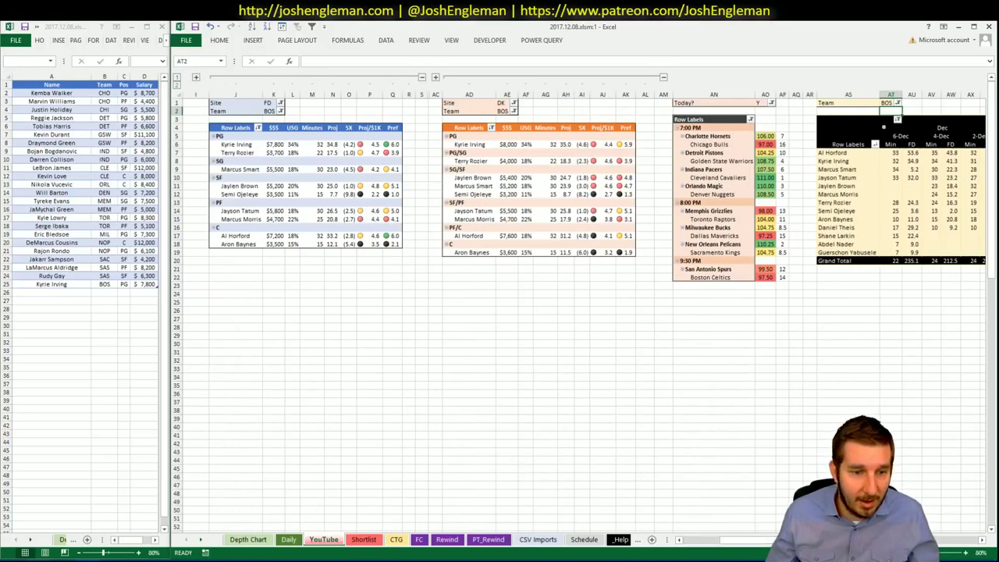
key("alt+Tab")
left_click(352, 36)
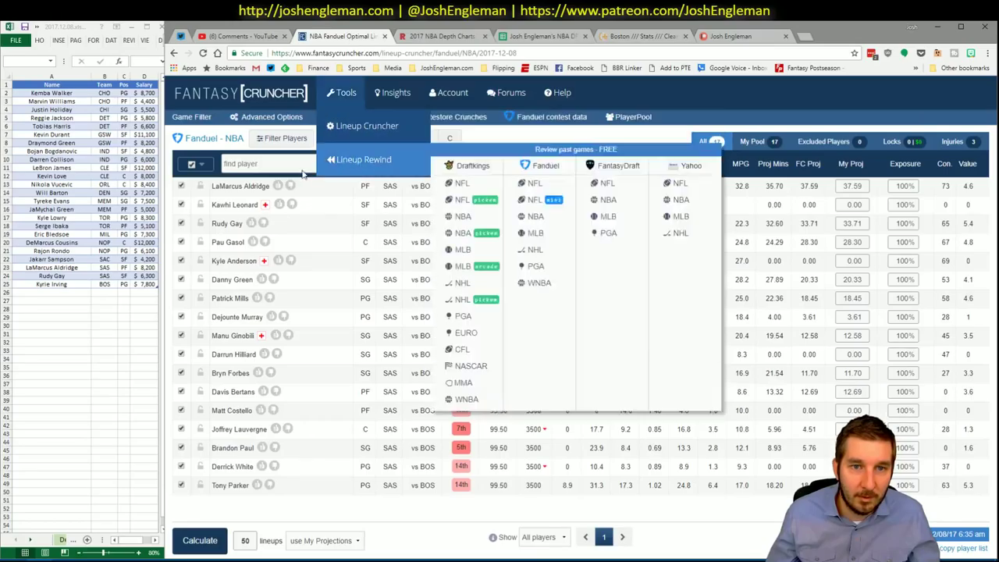
left_click(192, 119)
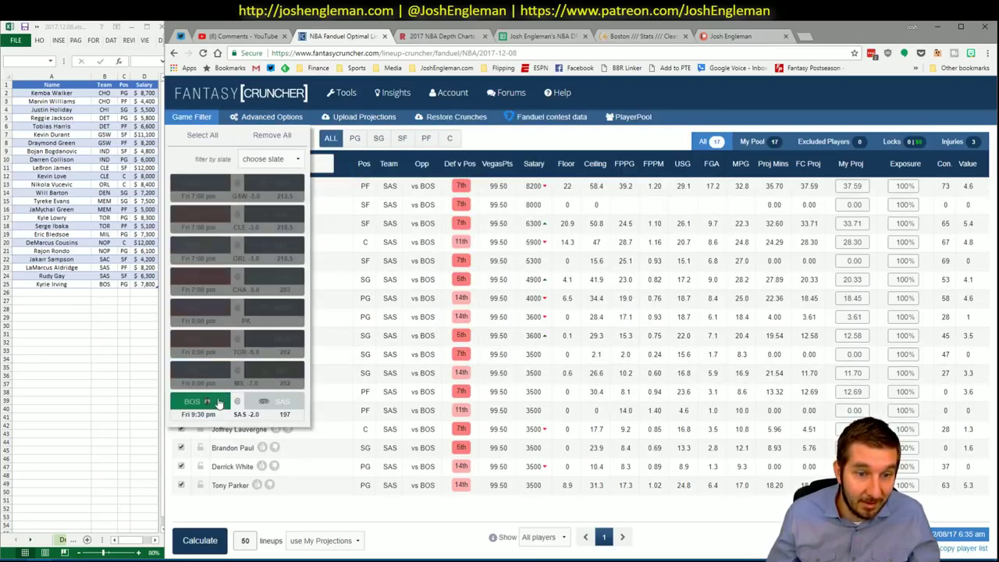
left_click(283, 399)
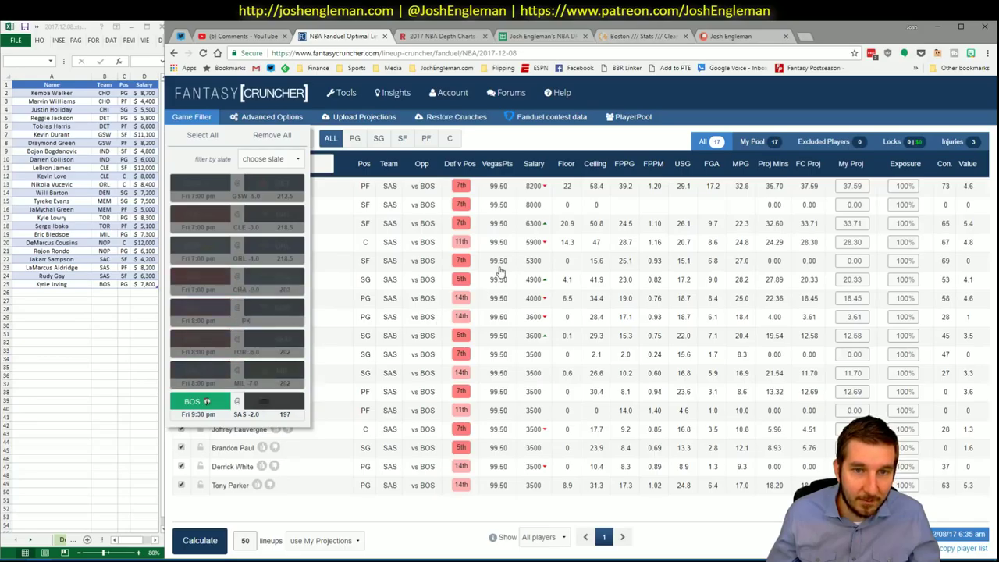
- Read Al Horford's news and game log, add him to the shortlist in row 26, and close his details
left_click(227, 206)
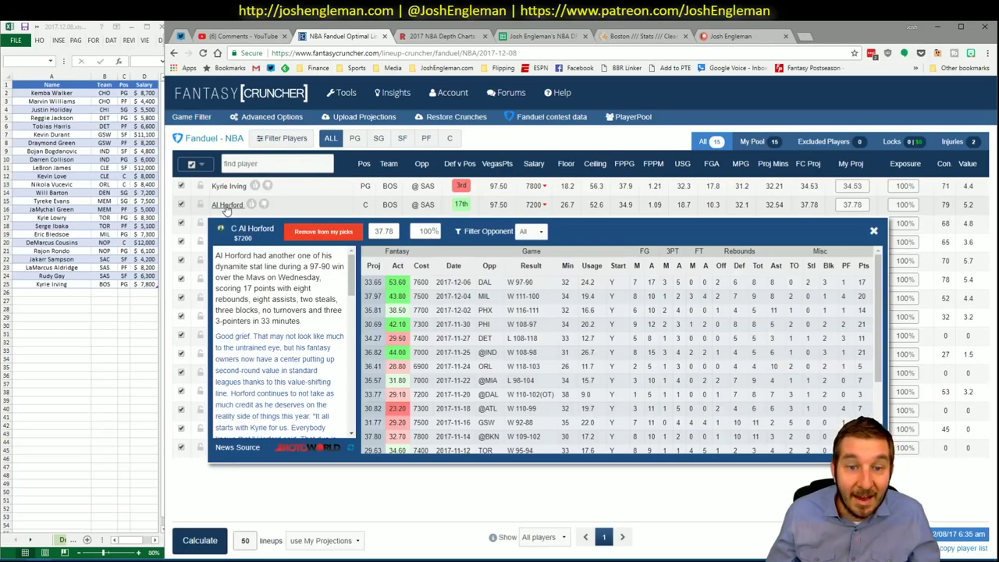
left_click(45, 293)
type("Al Hor")
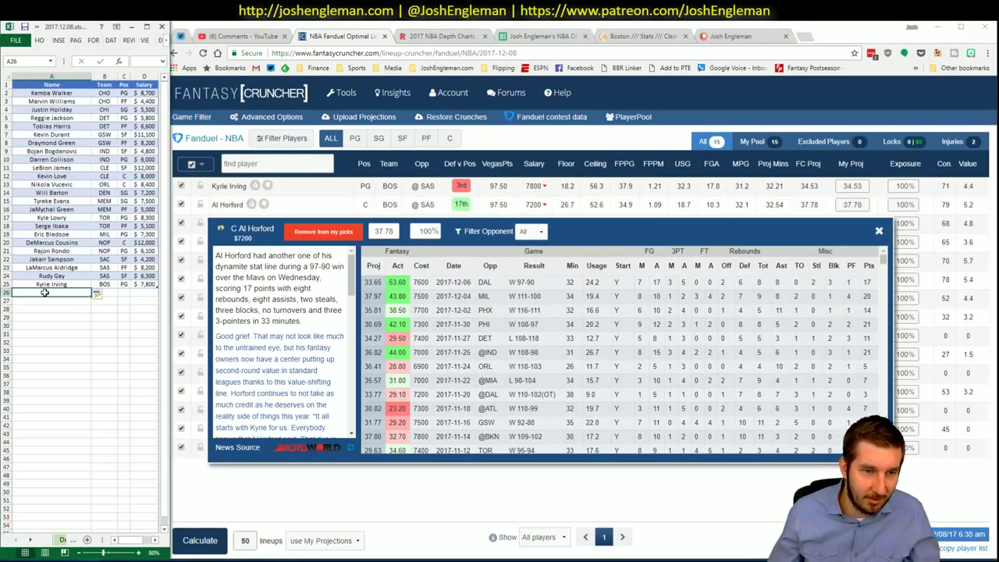
type("ford")
key("Return")
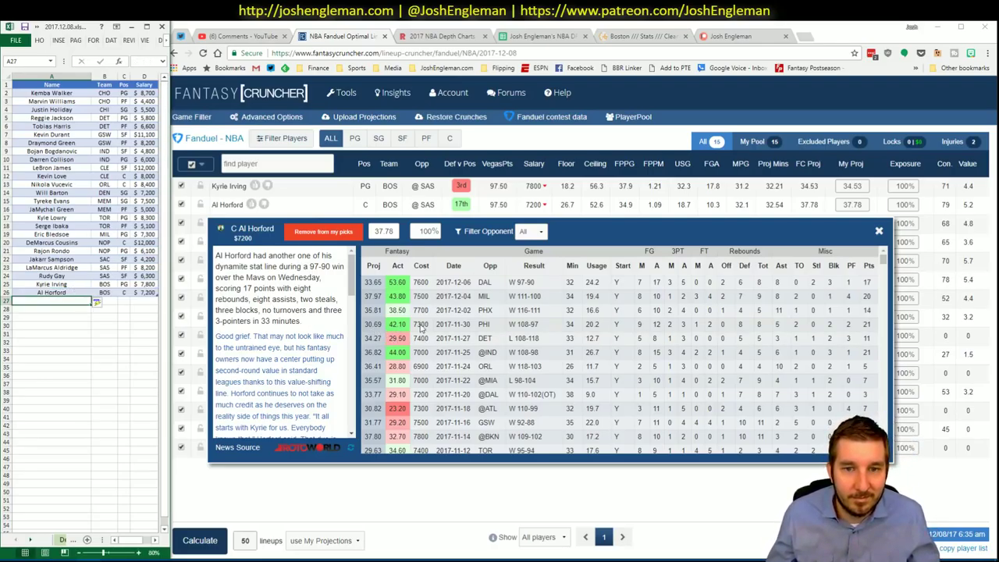
left_click(879, 231)
left_click(449, 185)
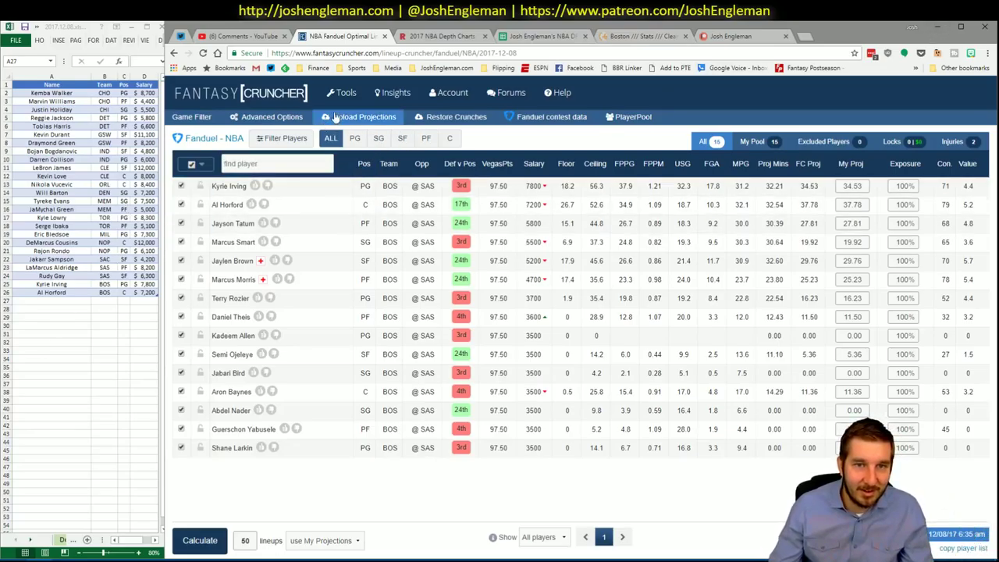
- Open FantasyCruncher's projection upload page and copy the FanDuel player projections from the workbook's Daily sheet
left_click(359, 116)
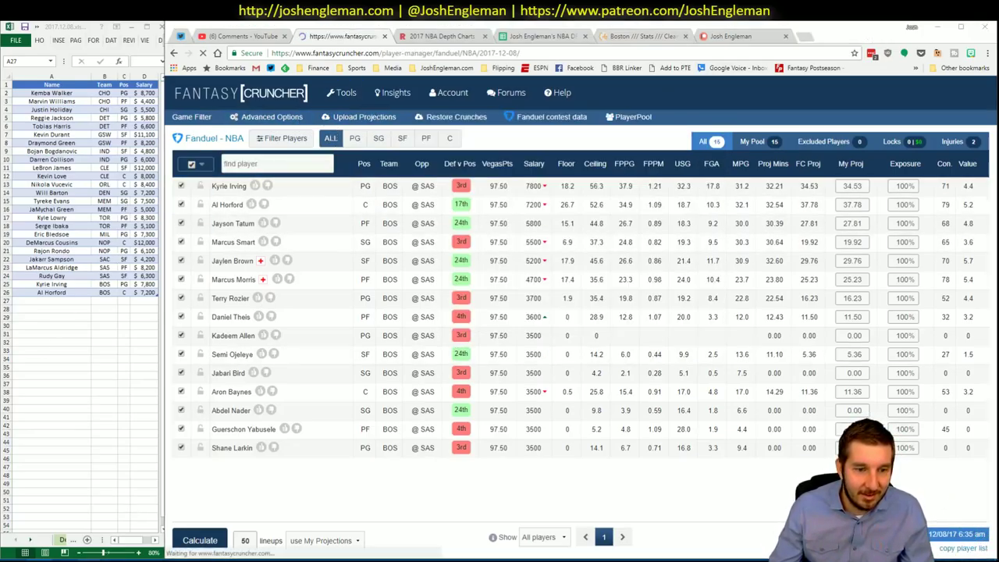
mouse_move(78, 557)
left_click(106, 513)
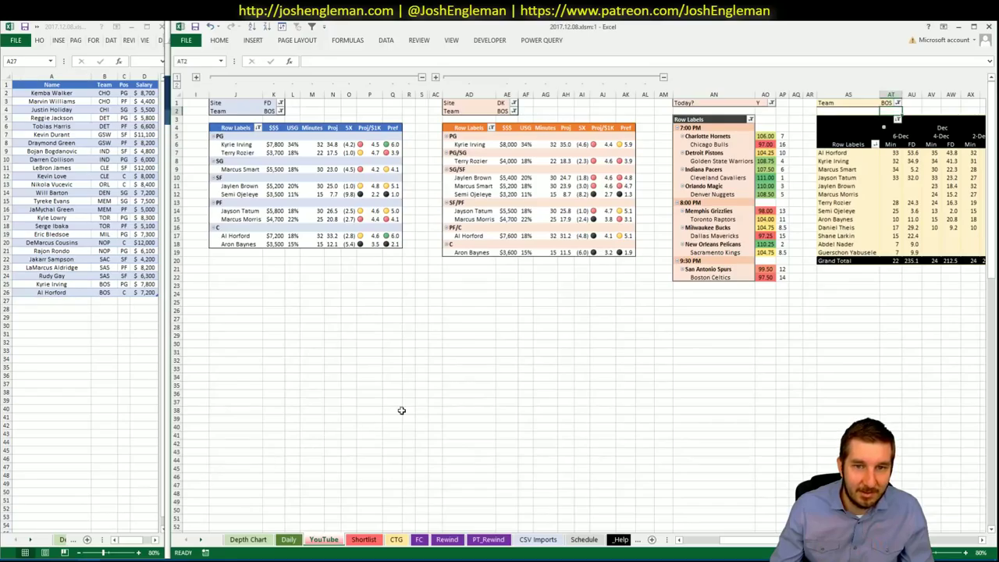
left_click(289, 540)
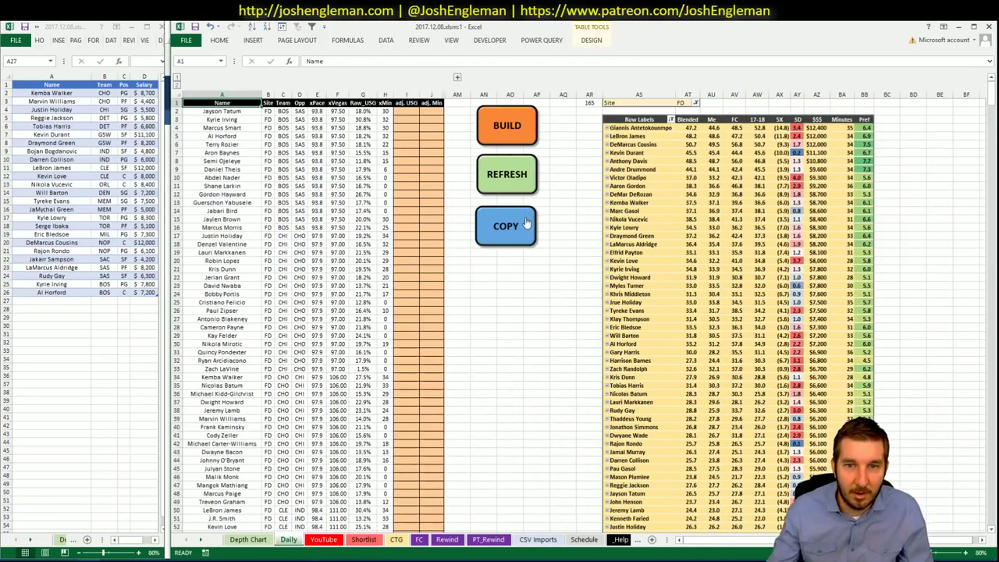
left_click(527, 224)
- Paste the copied projections into FantasyCruncher's upload table from its first row, upload them, and return to Lineup Cruncher
key("alt+Tab")
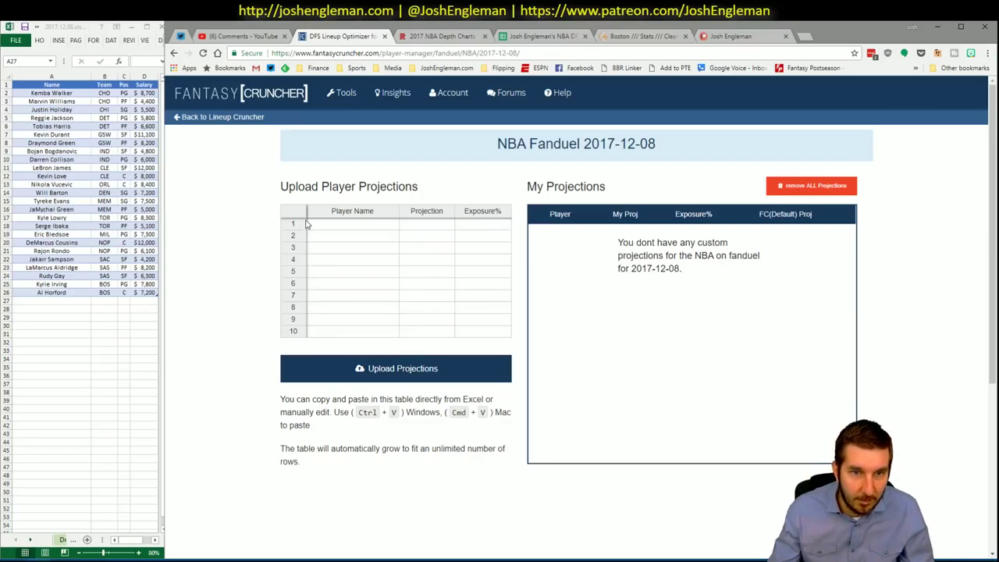
left_click(359, 227)
key("ctrl+v")
left_click(384, 367)
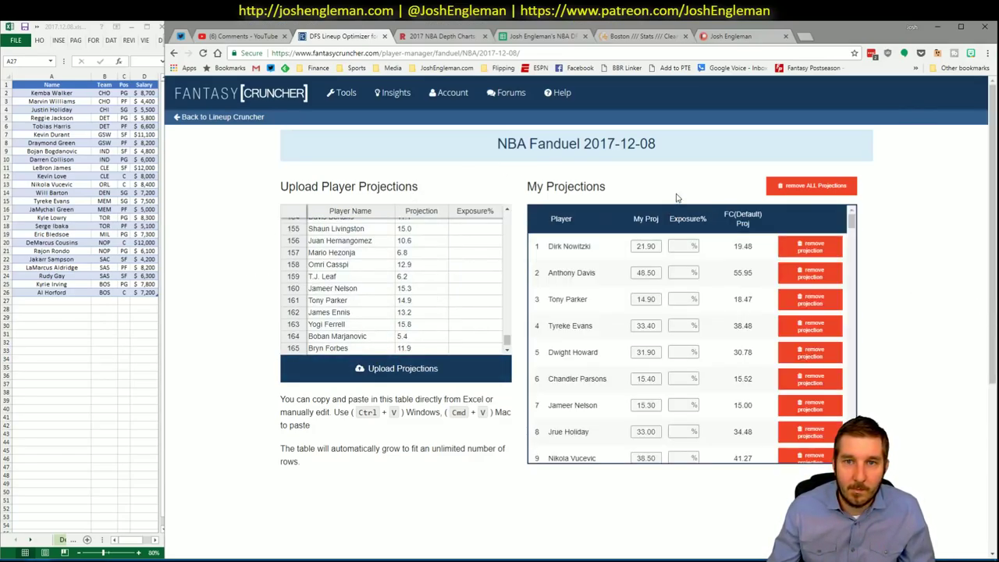
left_click(243, 117)
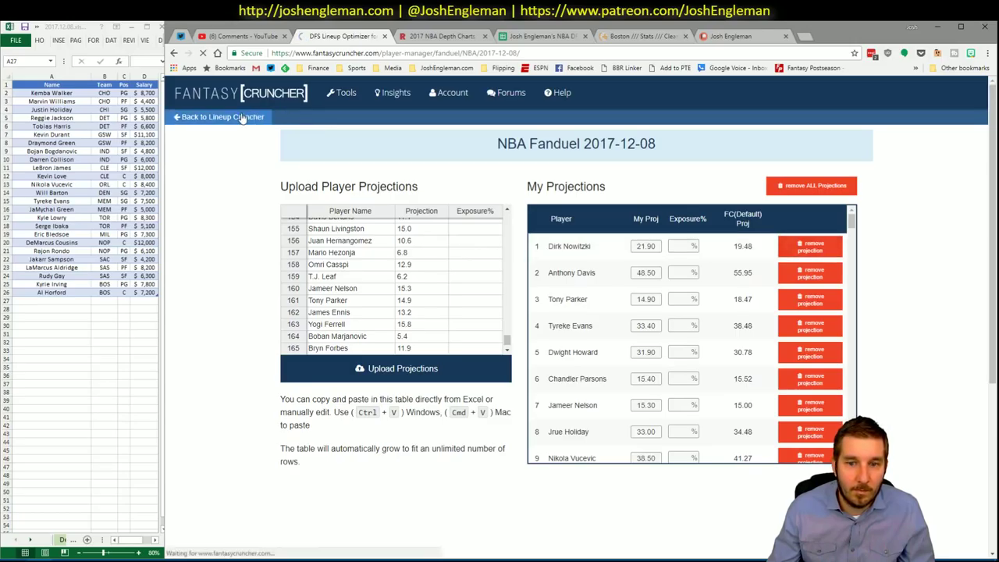
- Look over the Patreon patron list and the YouTube channel comments, and return to the FantasyCruncher lineup page
left_click(726, 36)
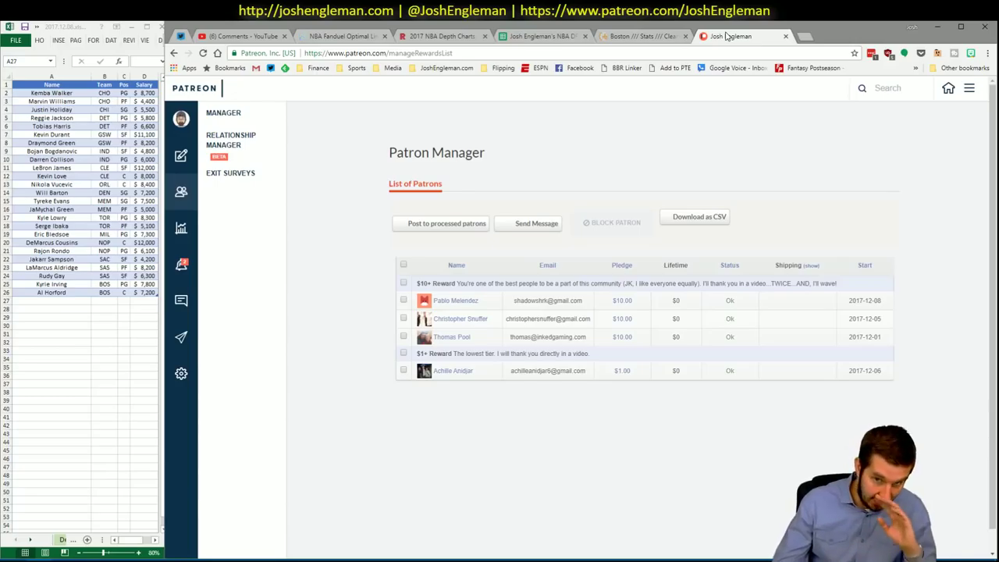
left_click(342, 36)
left_click(717, 37)
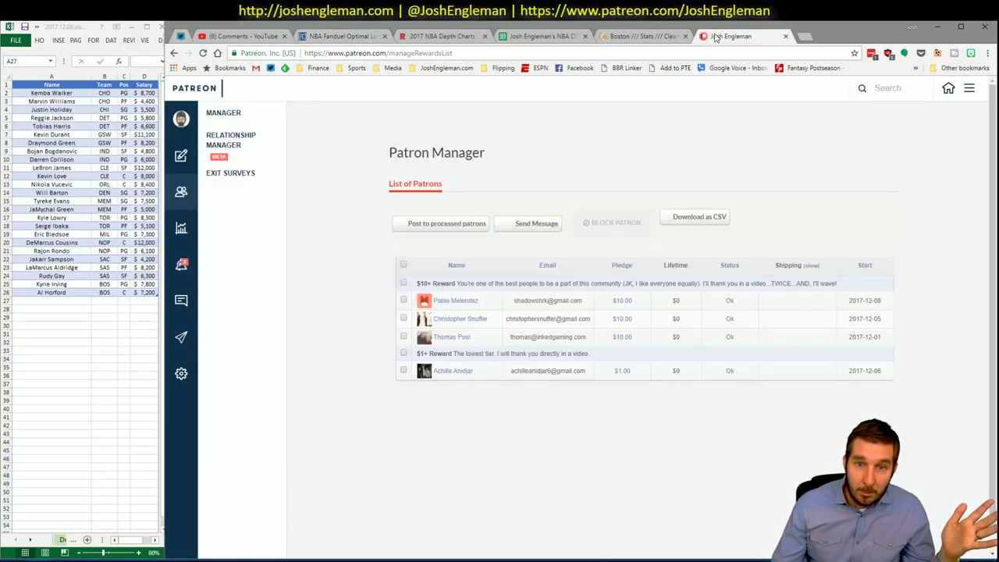
left_click(340, 39)
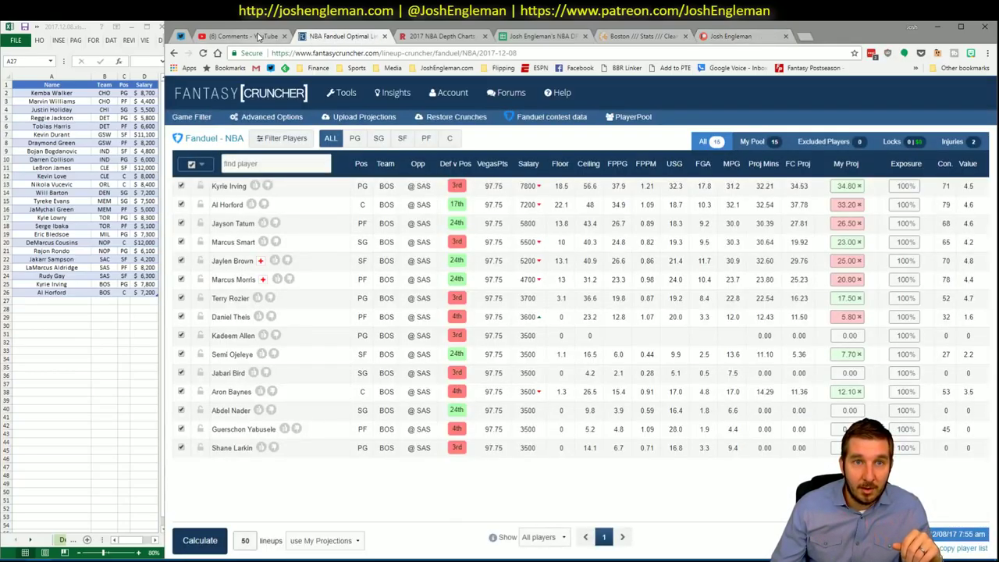
left_click(261, 36)
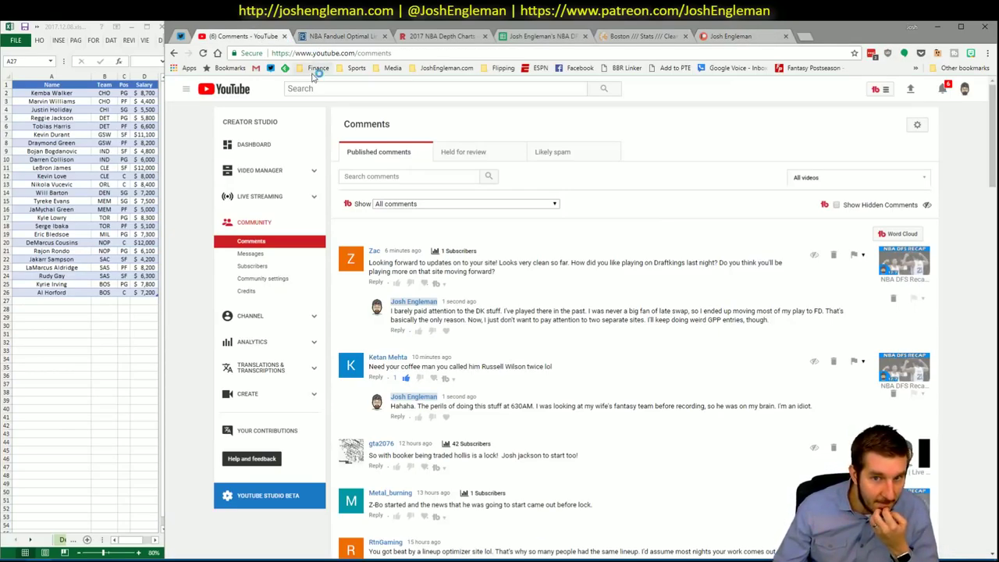
left_click(360, 37)
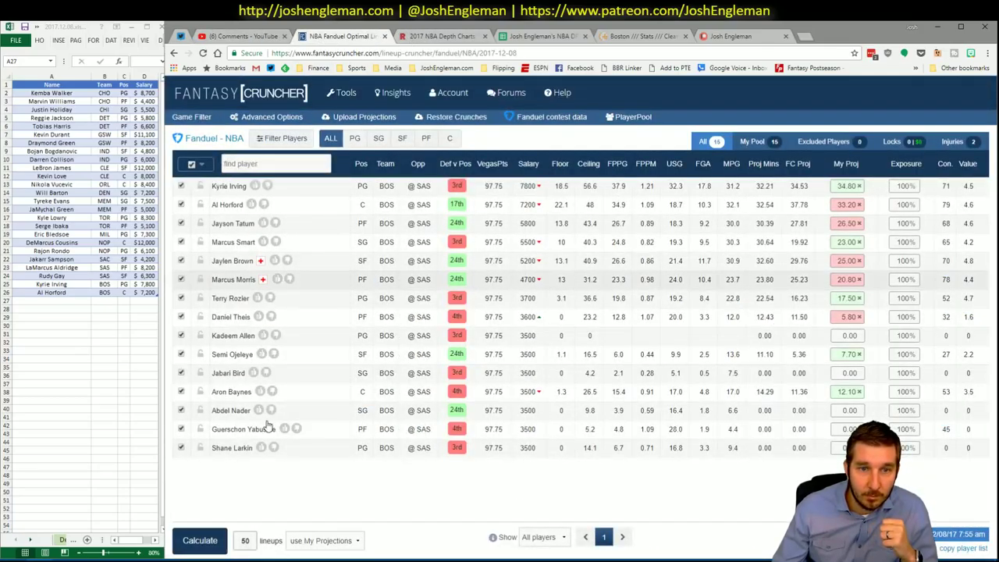
- Include all games in the game filter and set the lineup randomness to 5%
left_click(197, 119)
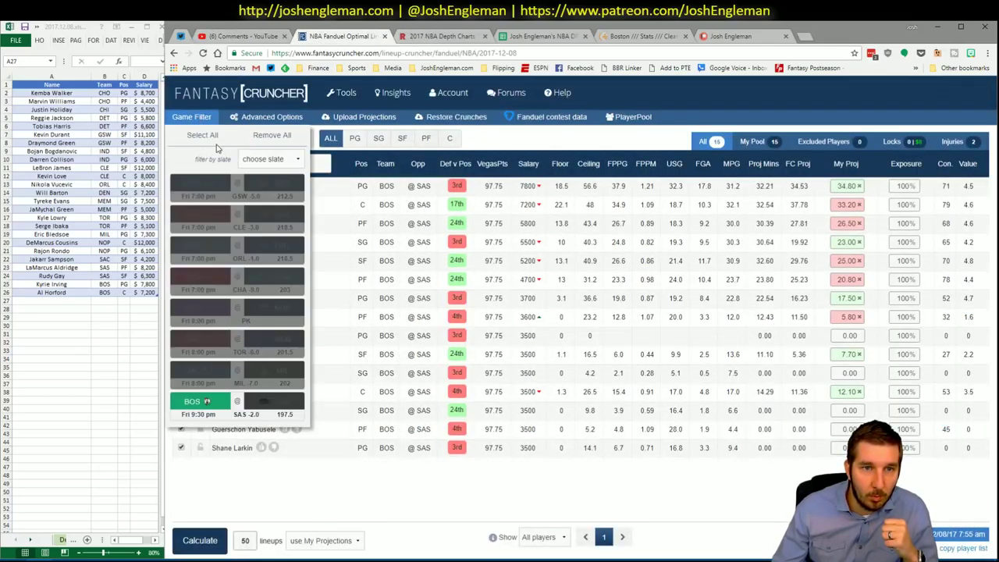
left_click(214, 141)
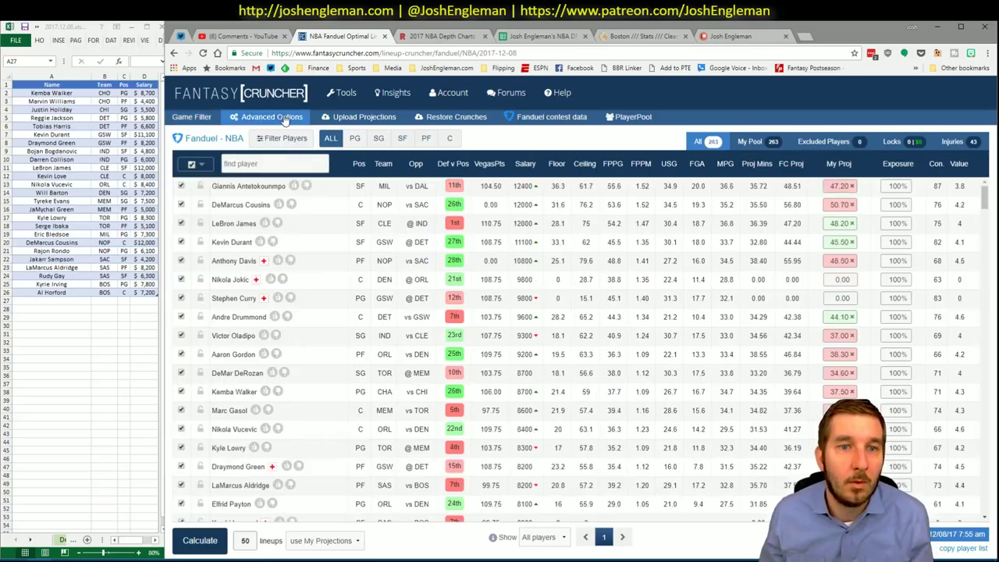
left_click(286, 117)
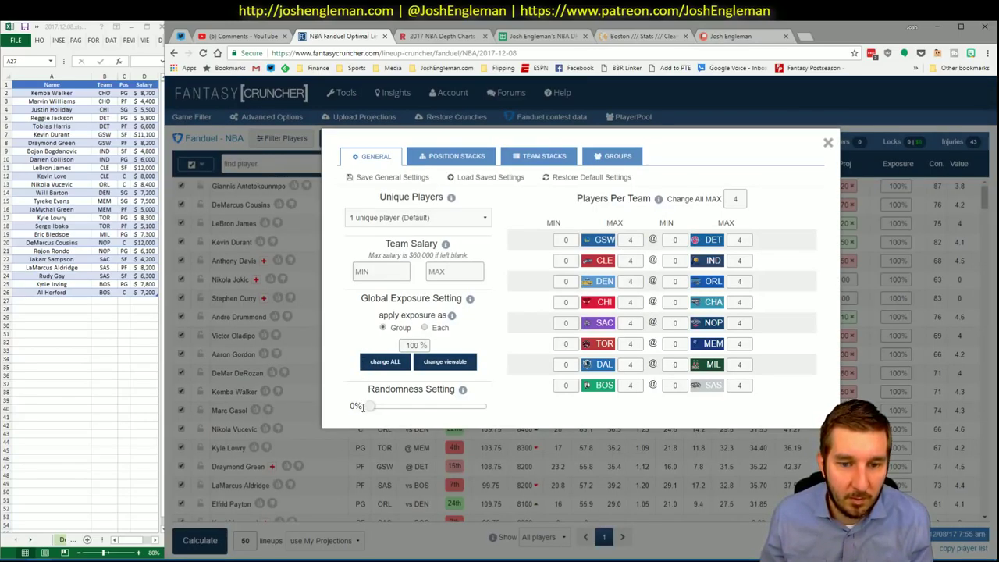
left_click(378, 406)
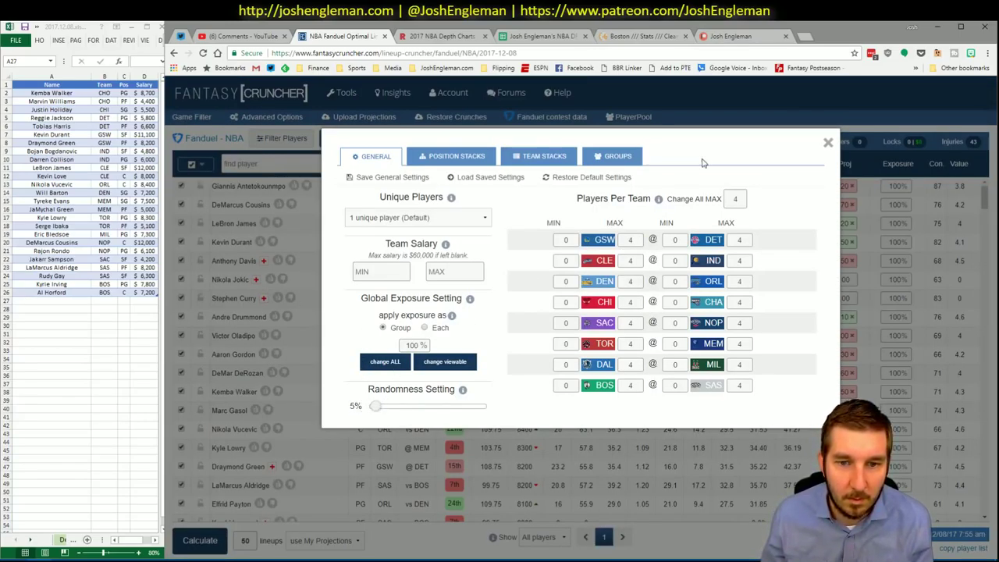
left_click(829, 144)
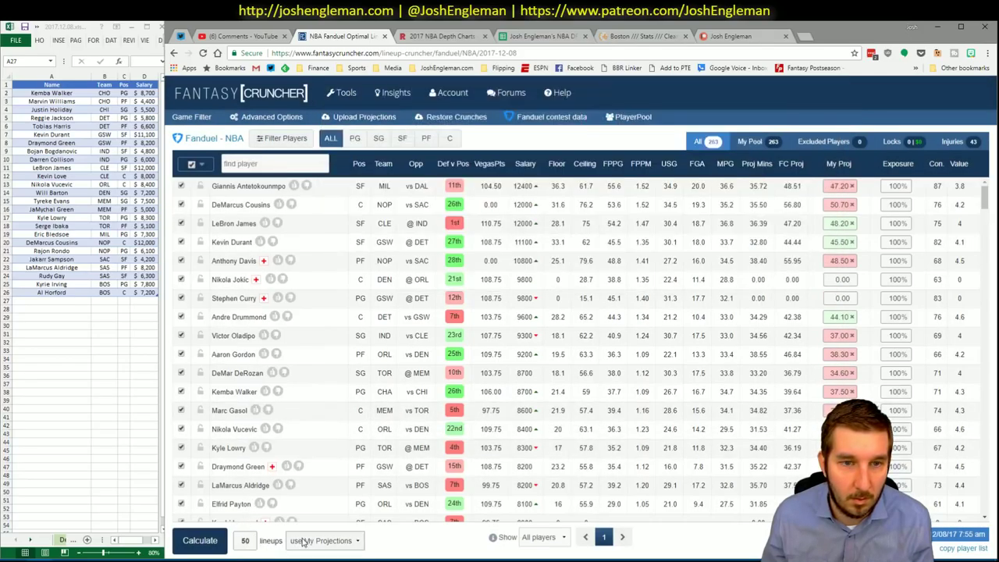
- Filter the player list to a minimum projected score of 9 and calculate 50 FanDuel lineups using My Projections
left_click(281, 138)
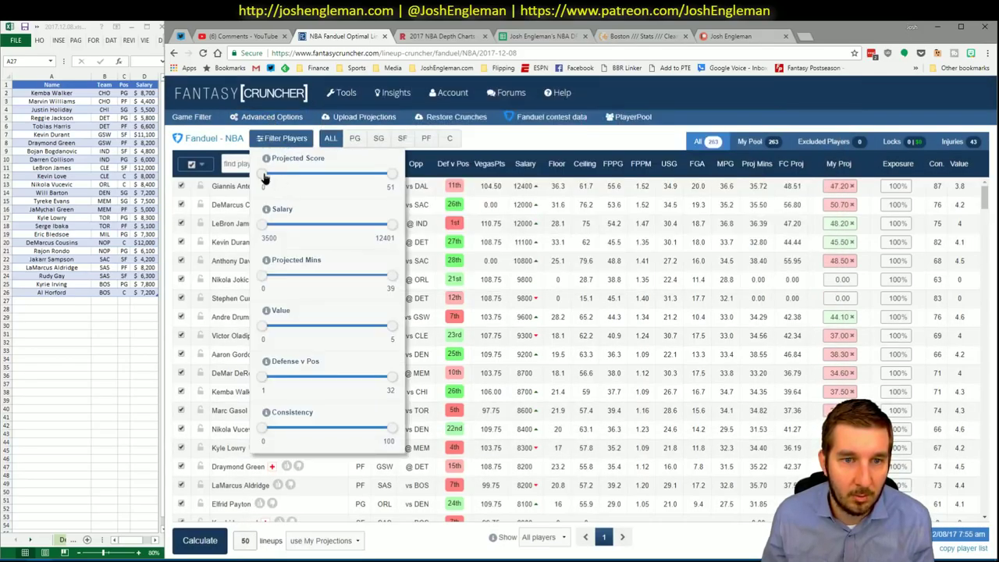
left_click_drag(263, 175, 285, 178)
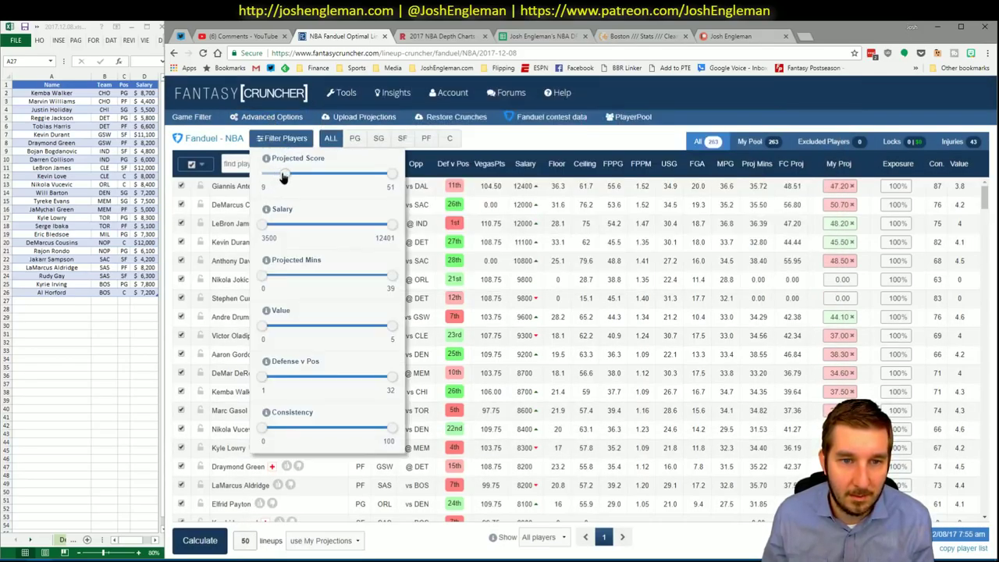
left_click(431, 467)
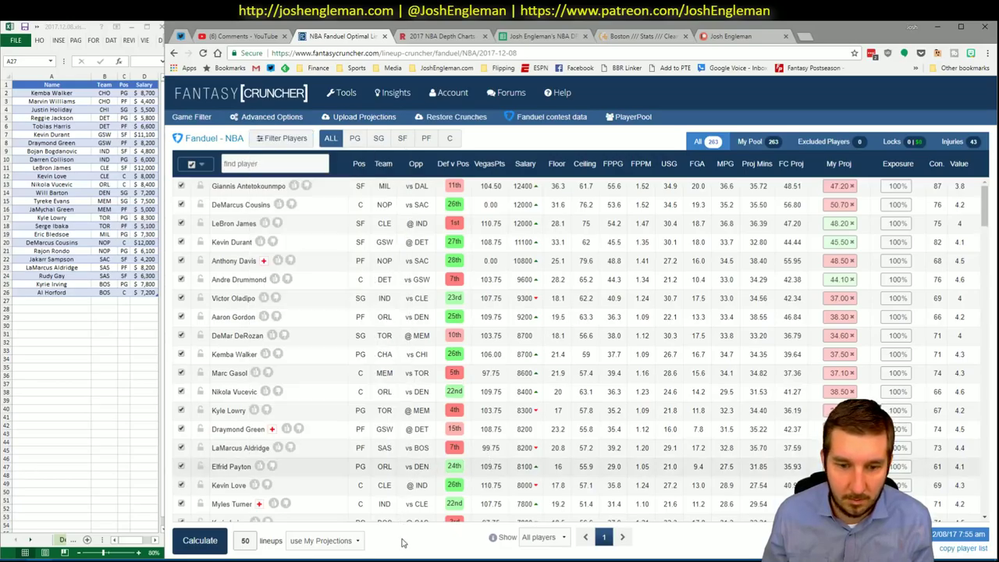
left_click(208, 547)
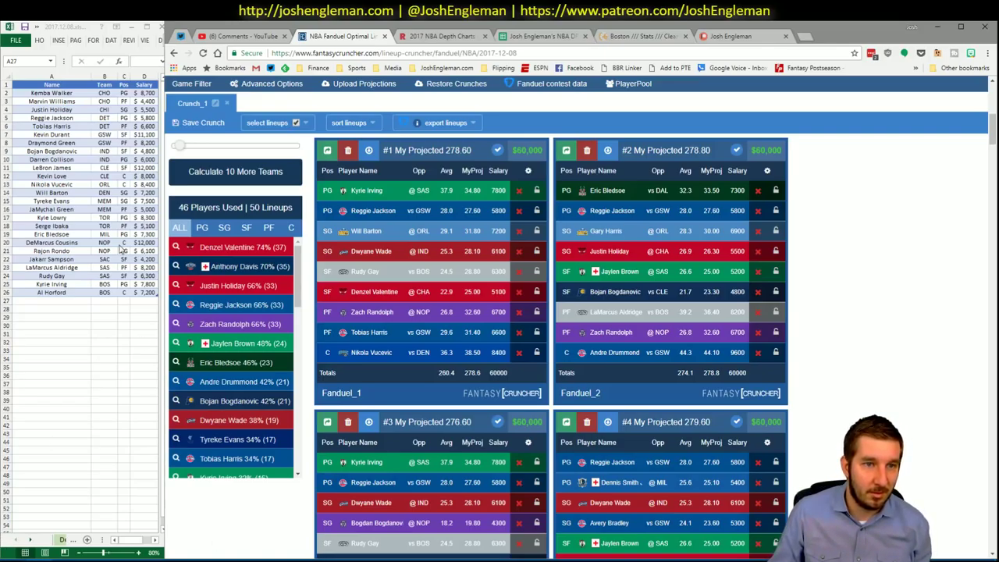
- Sort the workbook's player shortlist by position from PG, SG, SF, PF to C, with salaries descending within each position
left_click(104, 143)
left_click(110, 40)
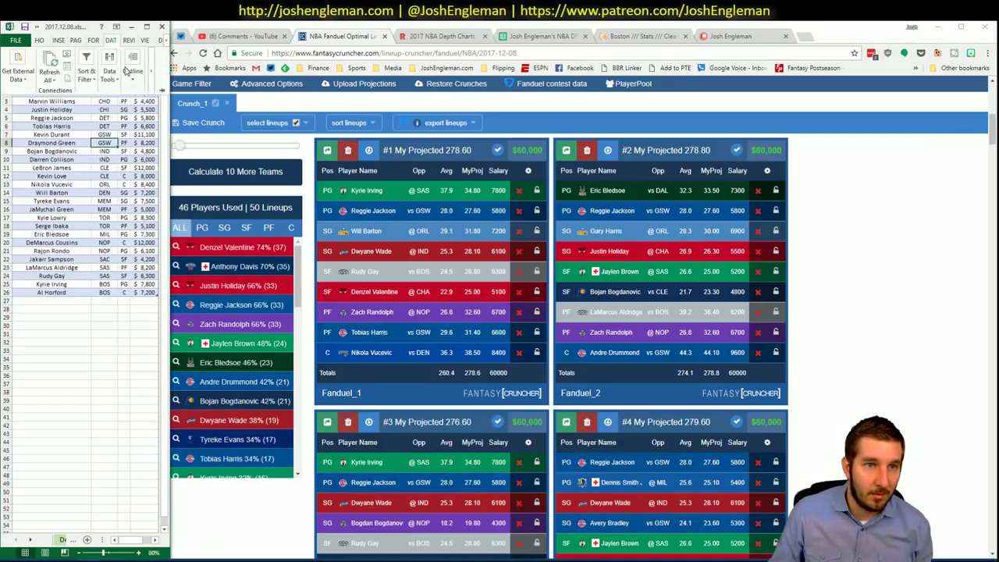
left_click(93, 82)
left_click(100, 123)
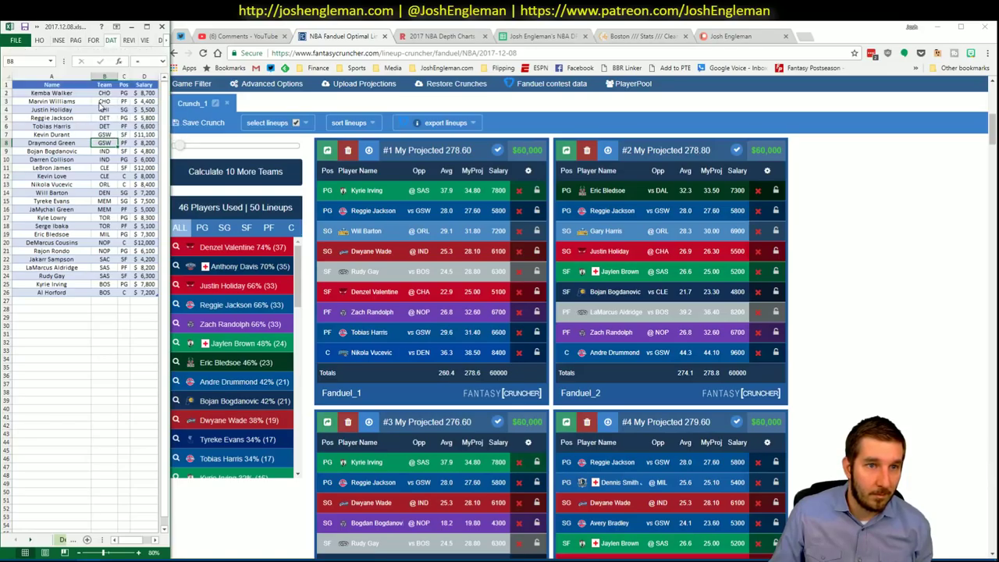
left_click(595, 399)
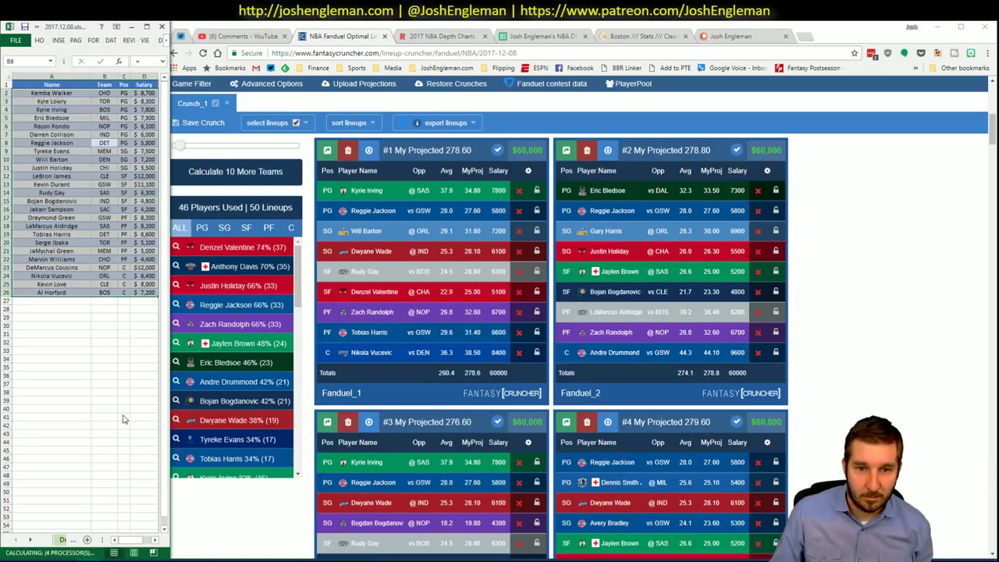
left_click(104, 426)
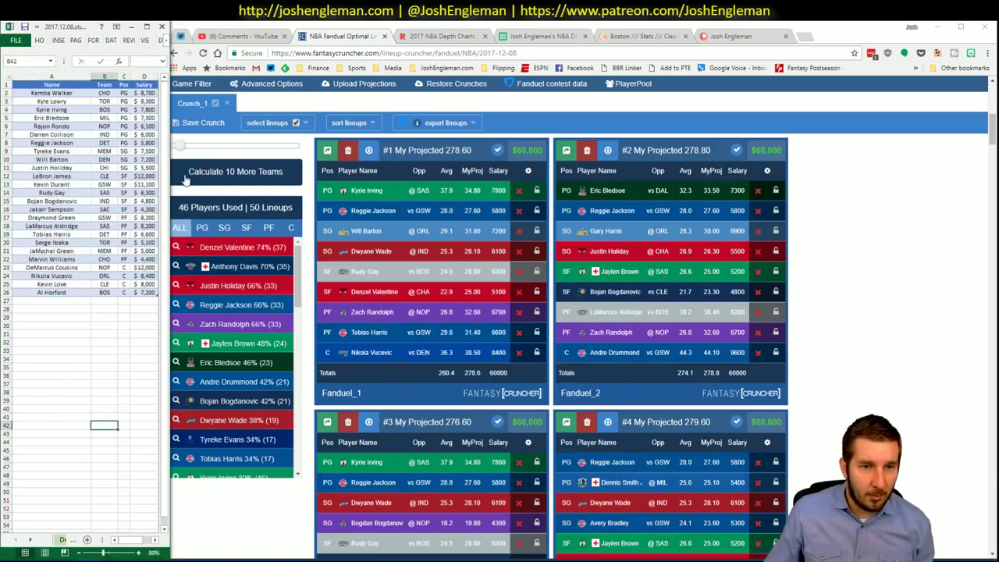
- Review the player exposures in the calculated lineups by position, for point guards and shooting guards
left_click(202, 227)
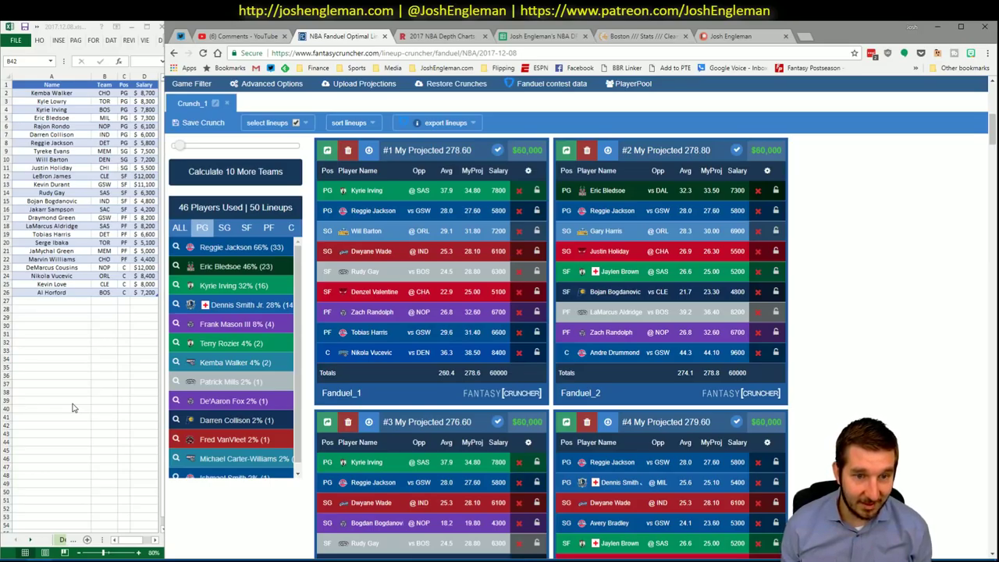
left_click(224, 227)
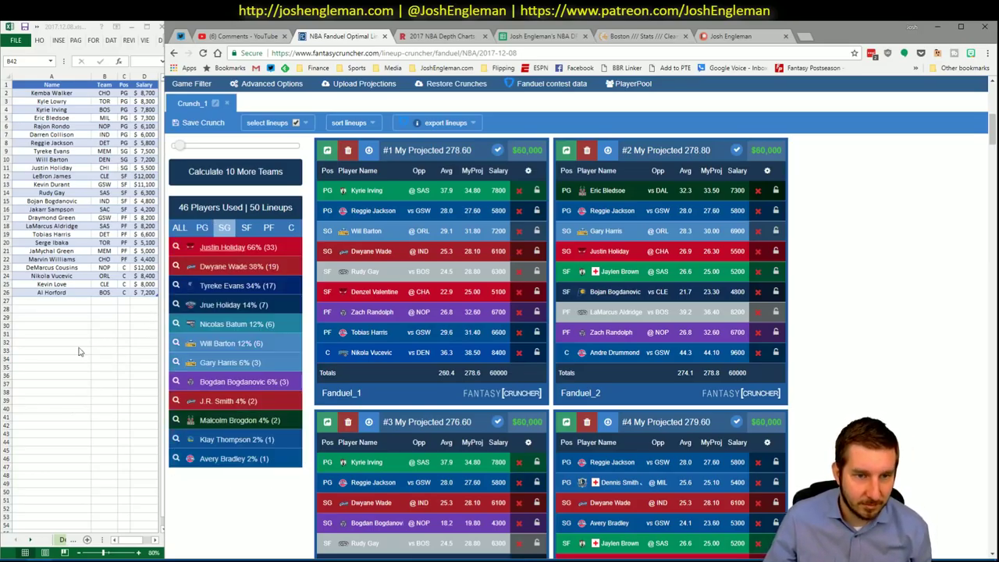